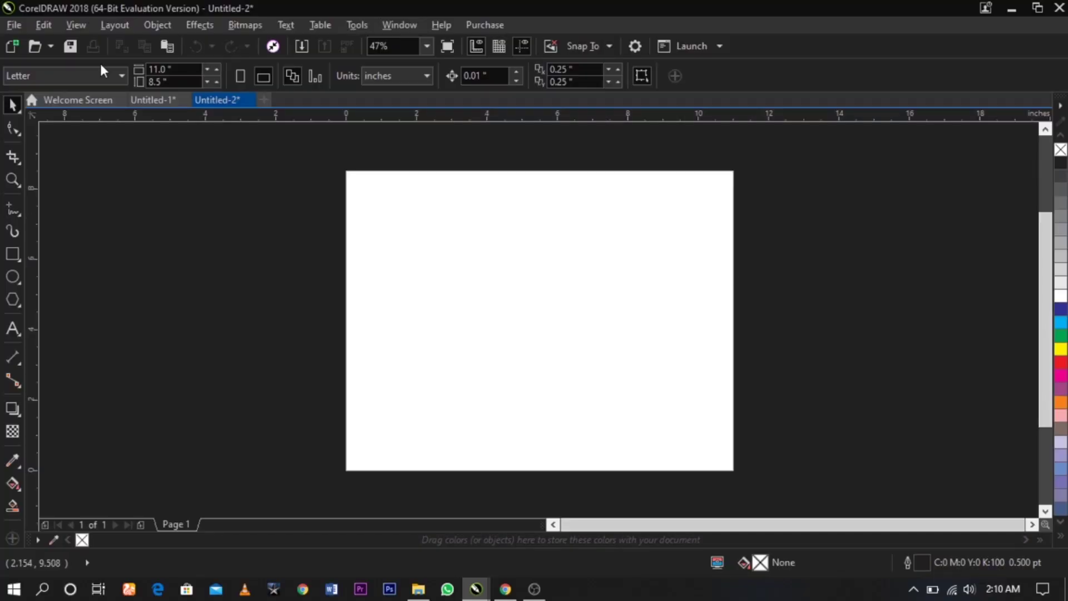
Step: Set the page size to A4 in landscape orientation
{"action": "left_click", "coordinate": [386, 229]}
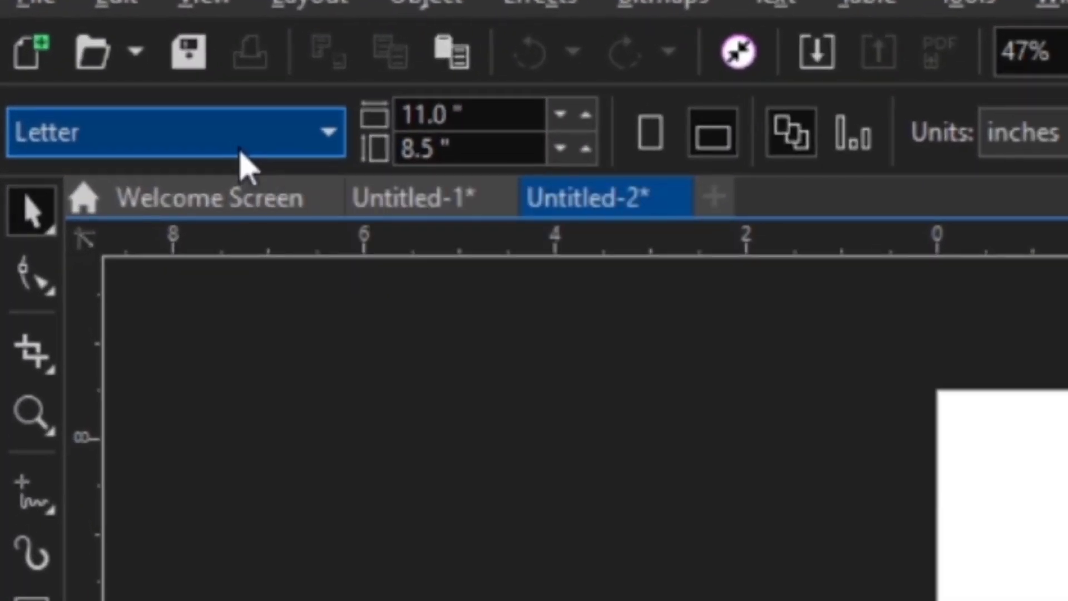
{"action": "left_click", "coordinate": [89, 82]}
{"action": "left_click", "coordinate": [262, 245]}
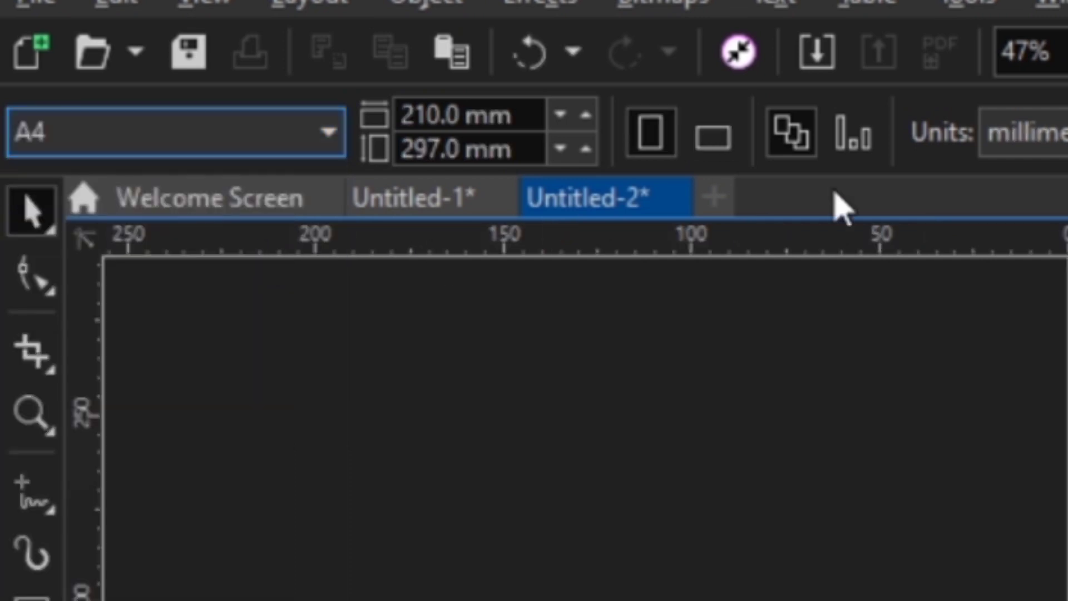
{"action": "left_click", "coordinate": [264, 76]}
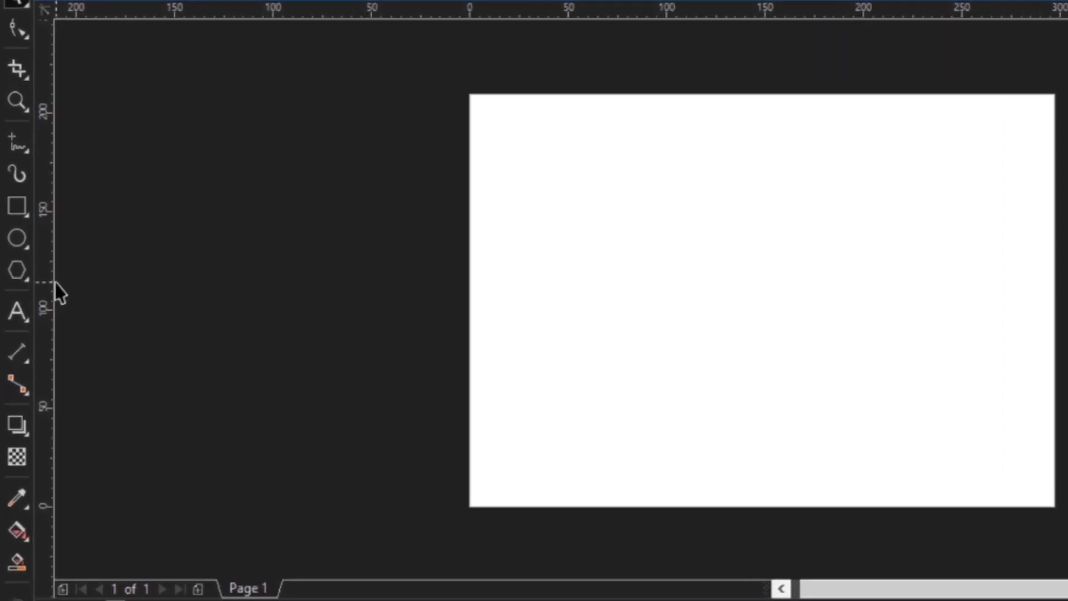
Step: Add artistic text in the middle of the page reading "3d text" with "effect" on a second line
{"action": "left_click", "coordinate": [12, 330]}
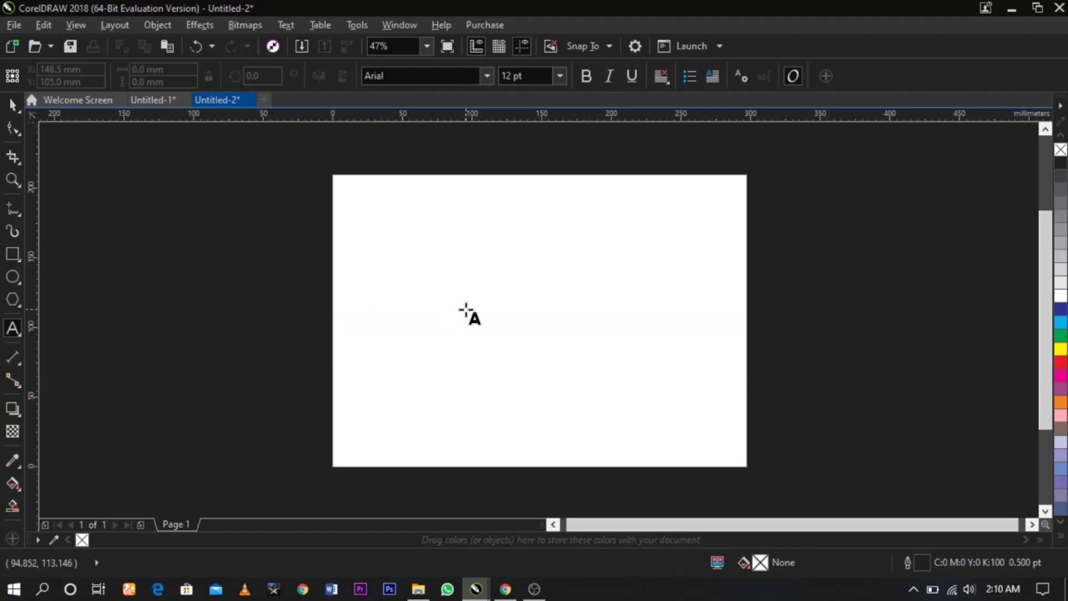
{"action": "left_click", "coordinate": [466, 306]}
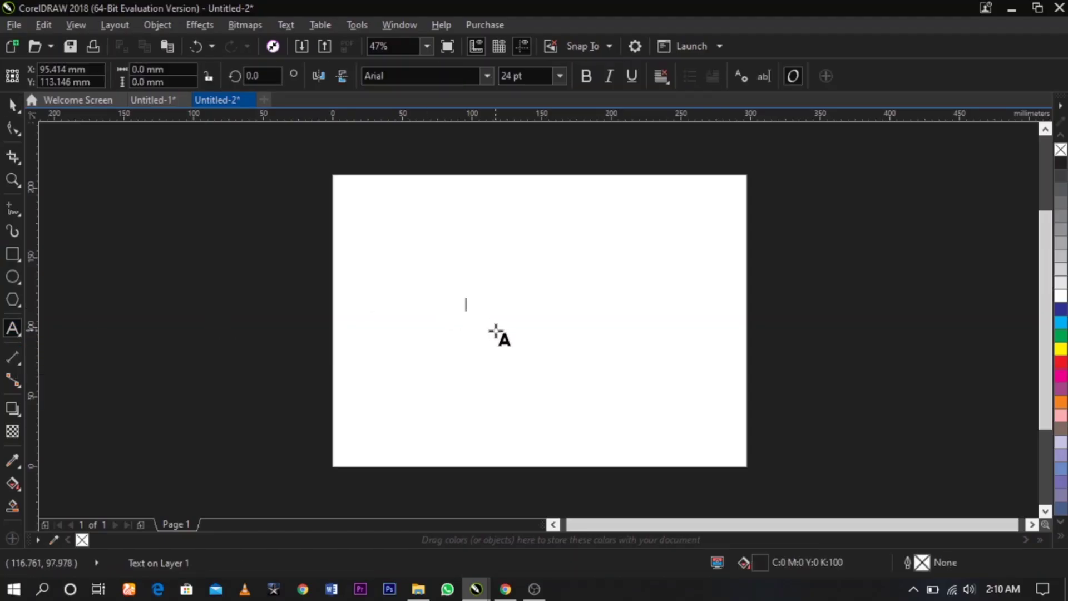
{"action": "type", "text": "3d t"}
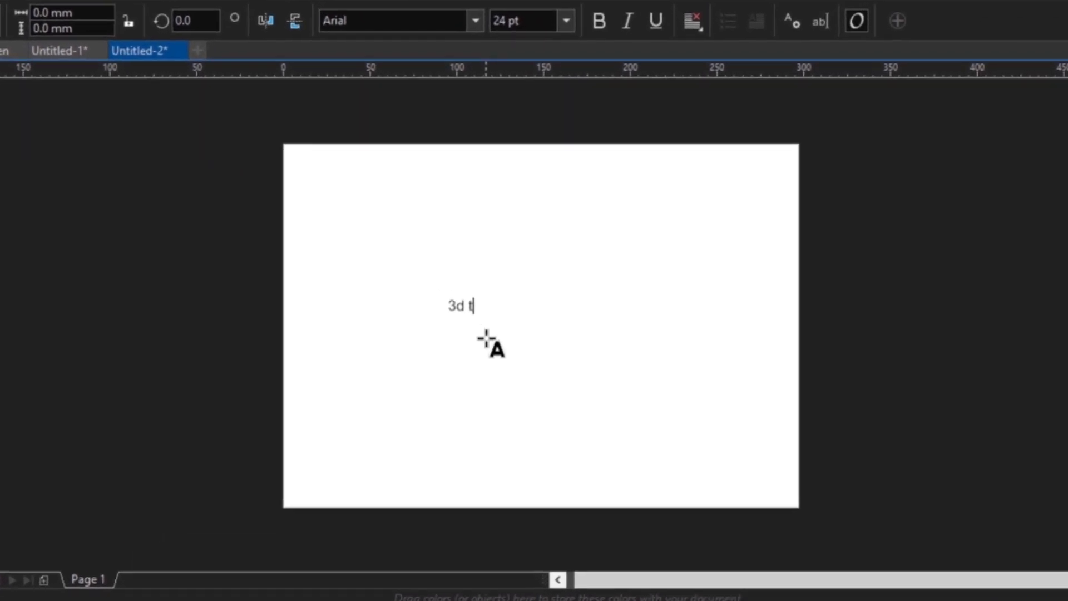
{"action": "type", "text": "e"}
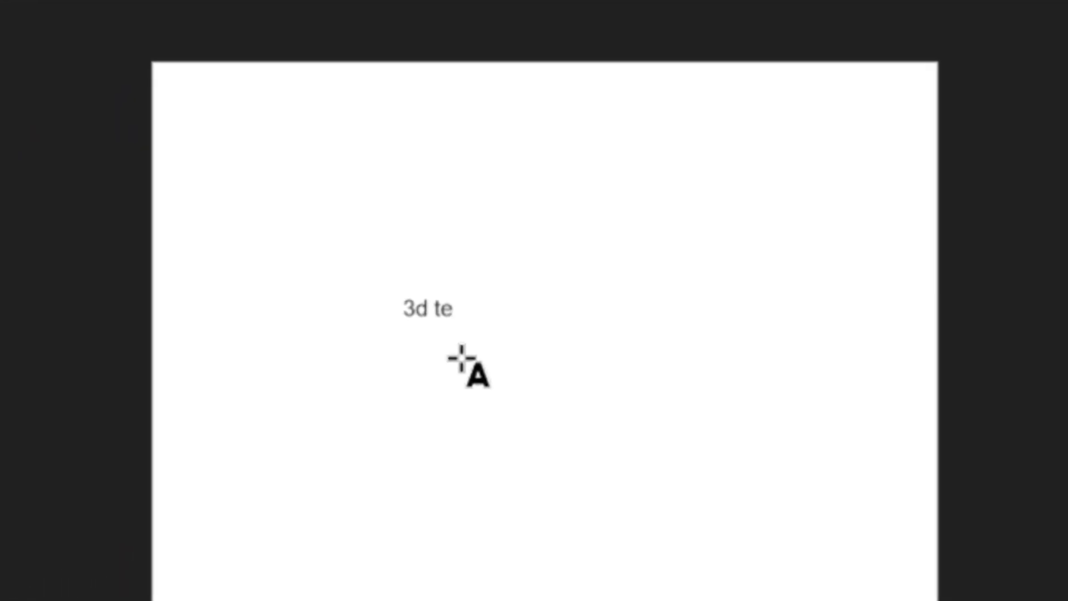
{"action": "type", "text": "xt"}
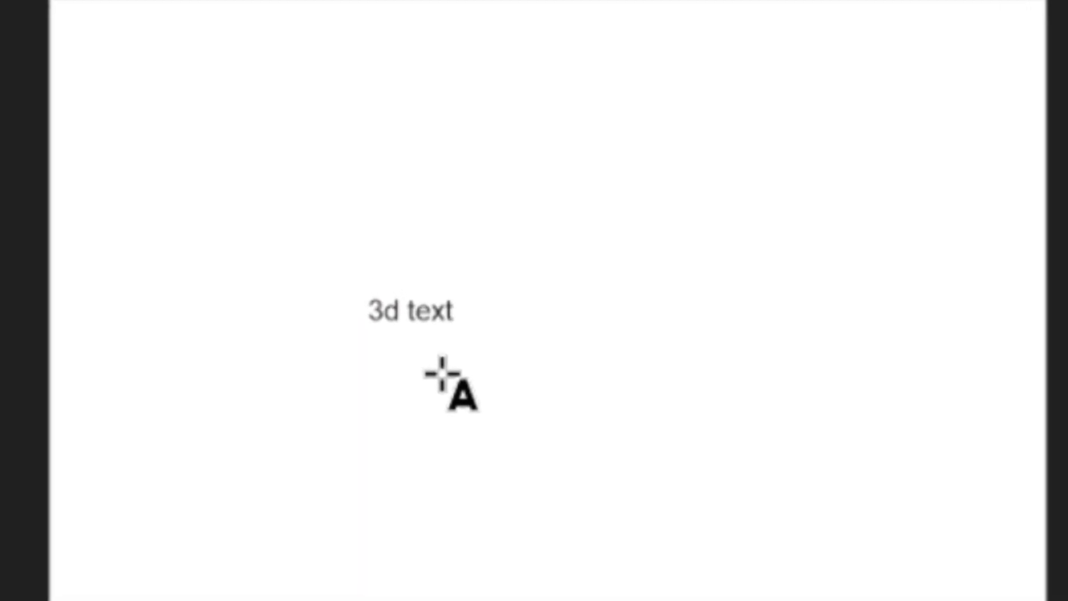
{"action": "key", "text": "Return"}
{"action": "type", "text": "effect"}
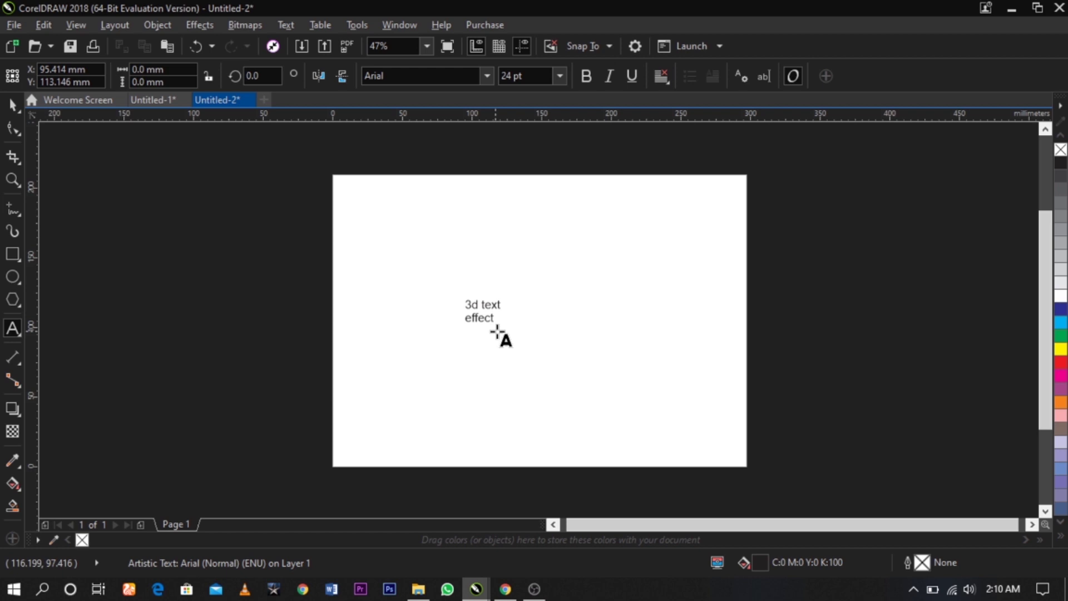
Step: Enlarge the text to about 115 mm wide and set its font to Harvest
{"action": "key", "text": "ctrl+space"}
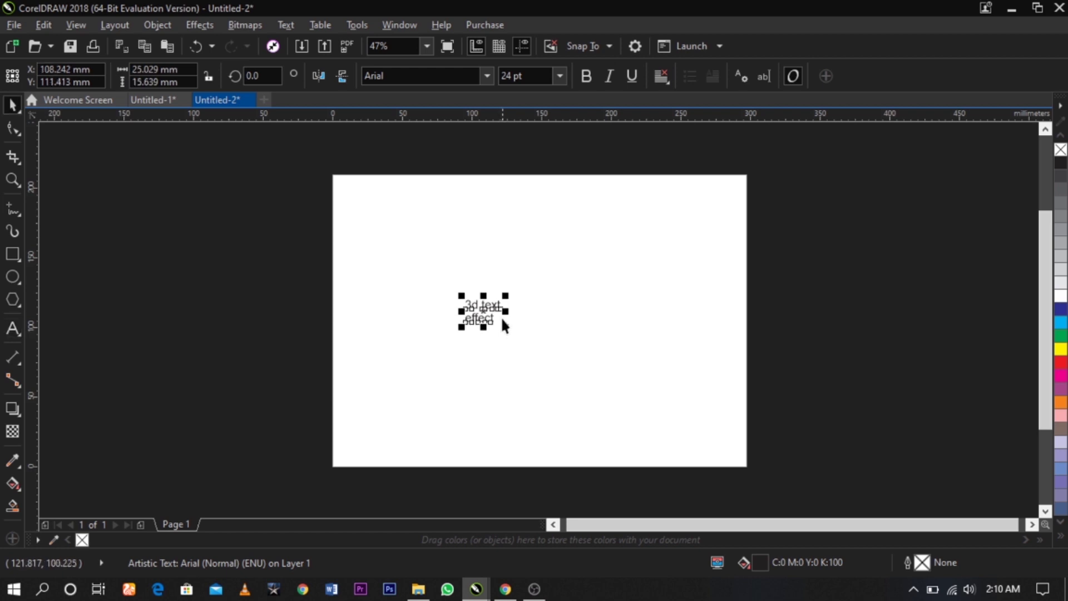
{"action": "left_click_drag", "start_coordinate": [505, 327], "coordinate": [631, 404]}
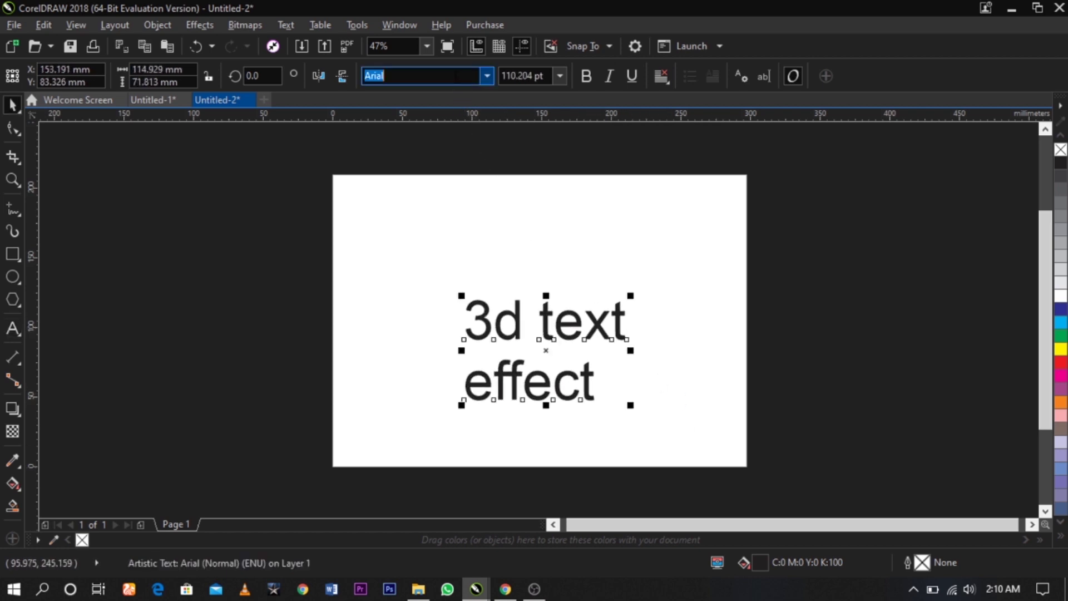
{"action": "type", "text": "Ha"}
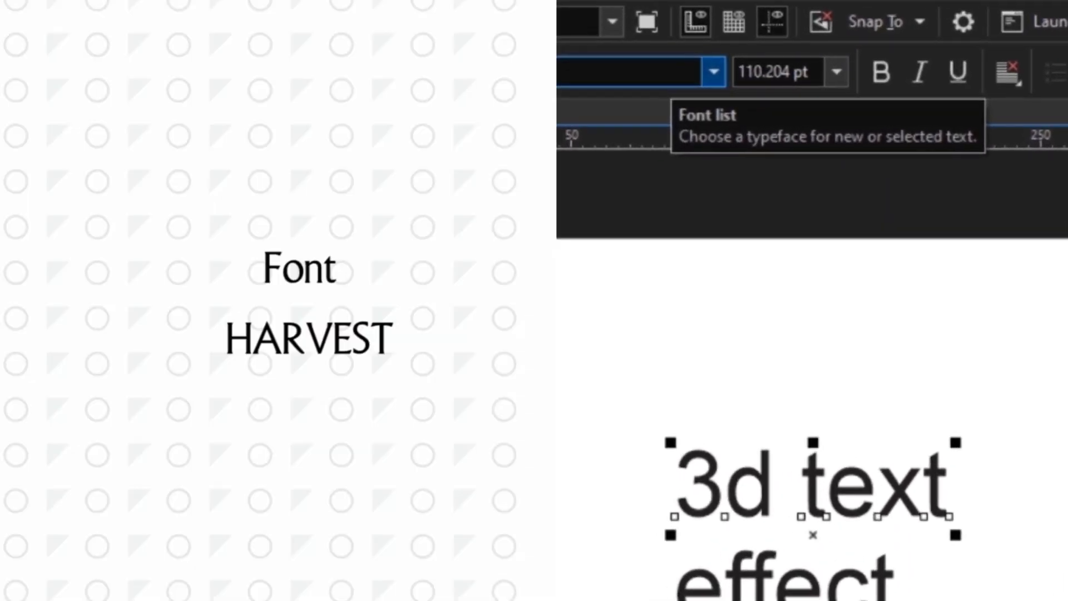
{"action": "type", "text": "rvest"}
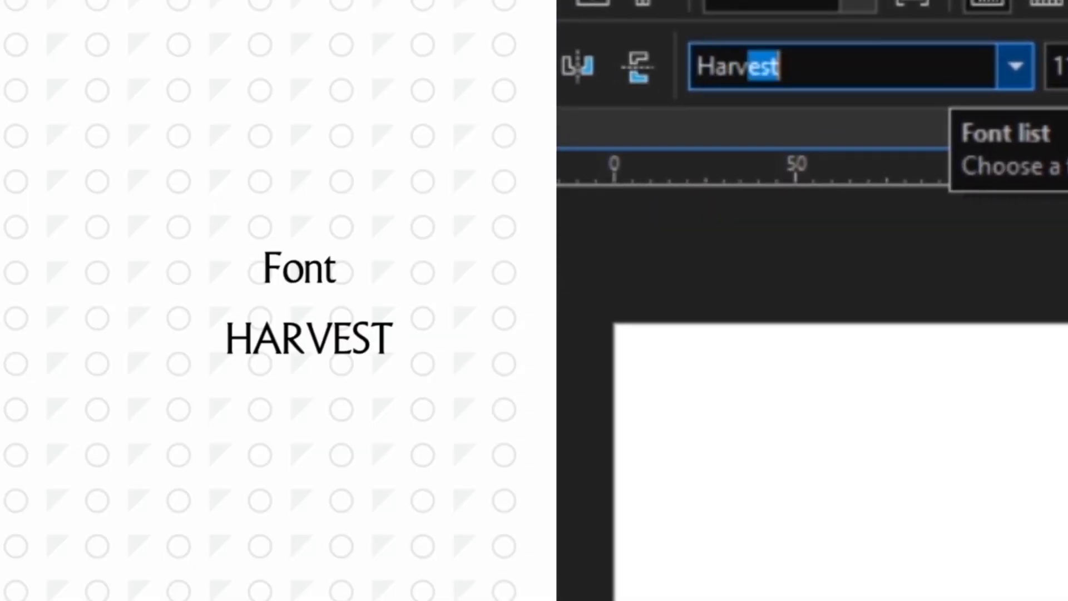
{"action": "key", "text": "Return"}
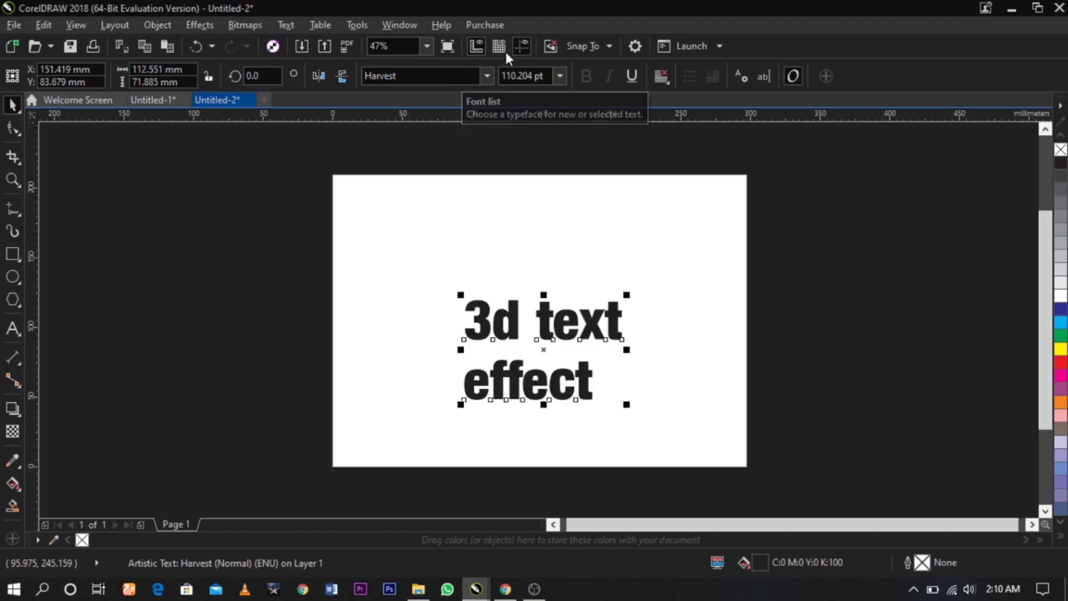
Step: Change the case of both text lines to UPPERCASE
{"action": "double_click", "coordinate": [566, 310]}
{"action": "key", "text": "ctrl+a"}
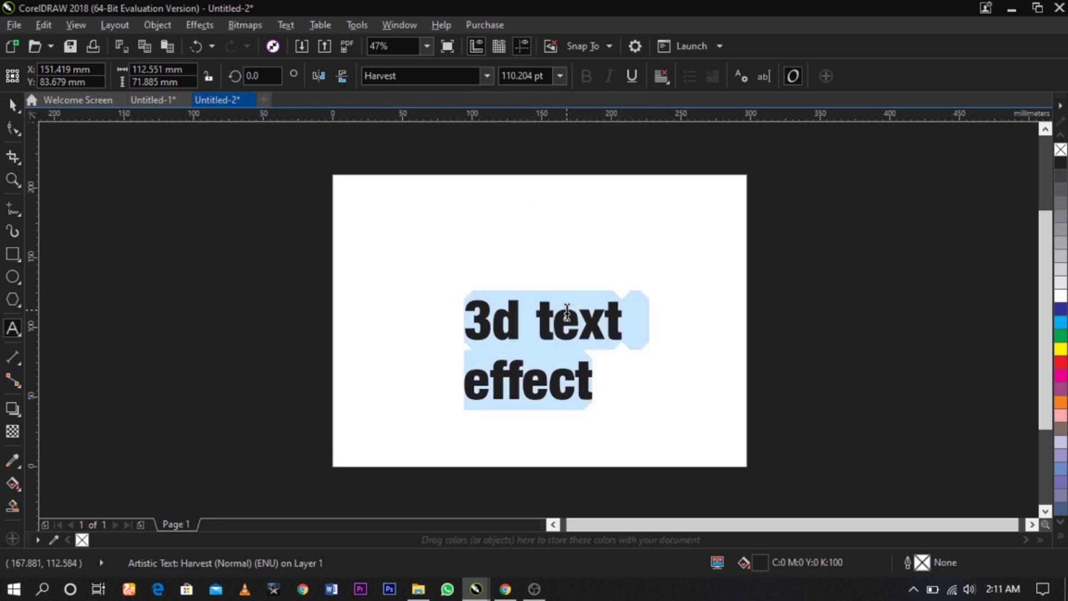
{"action": "key", "text": "Delete"}
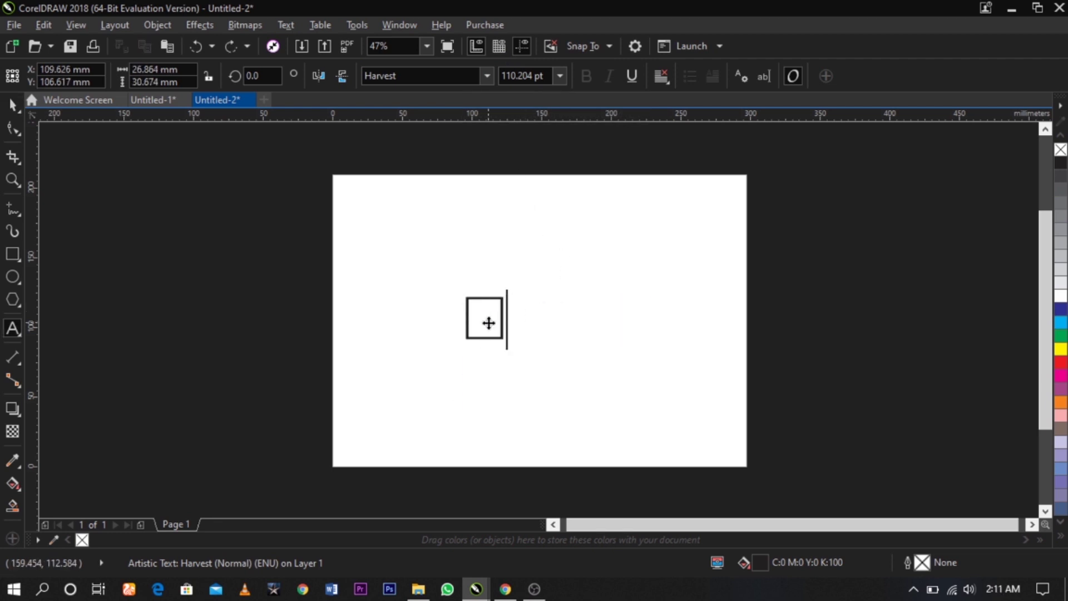
{"action": "key", "text": "ctrl+z"}
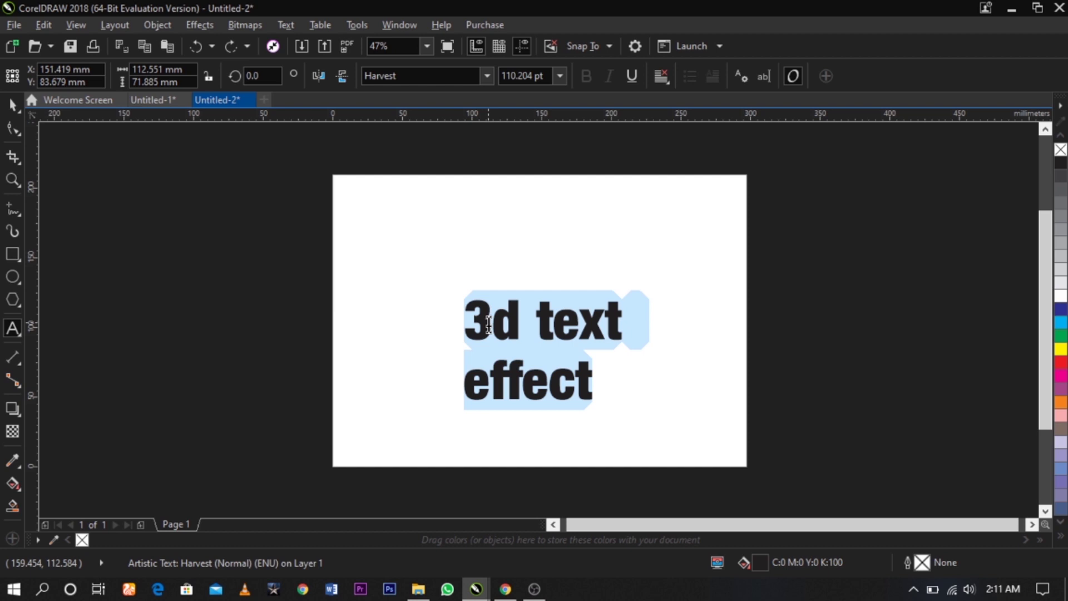
{"action": "key", "text": "shift+F3"}
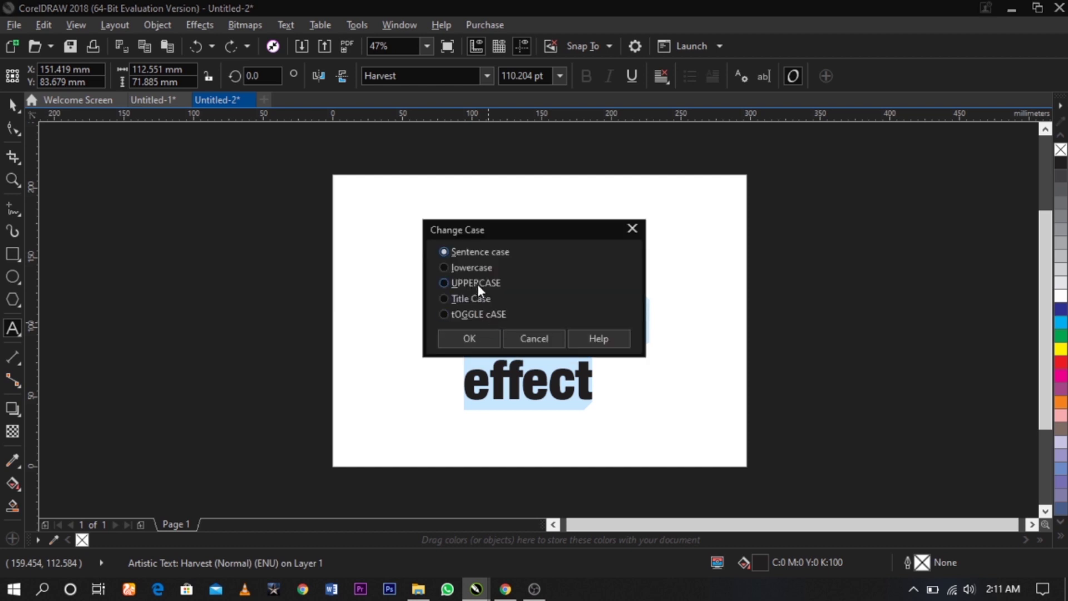
{"action": "left_click", "coordinate": [481, 344]}
{"action": "key", "text": "ctrl+space"}
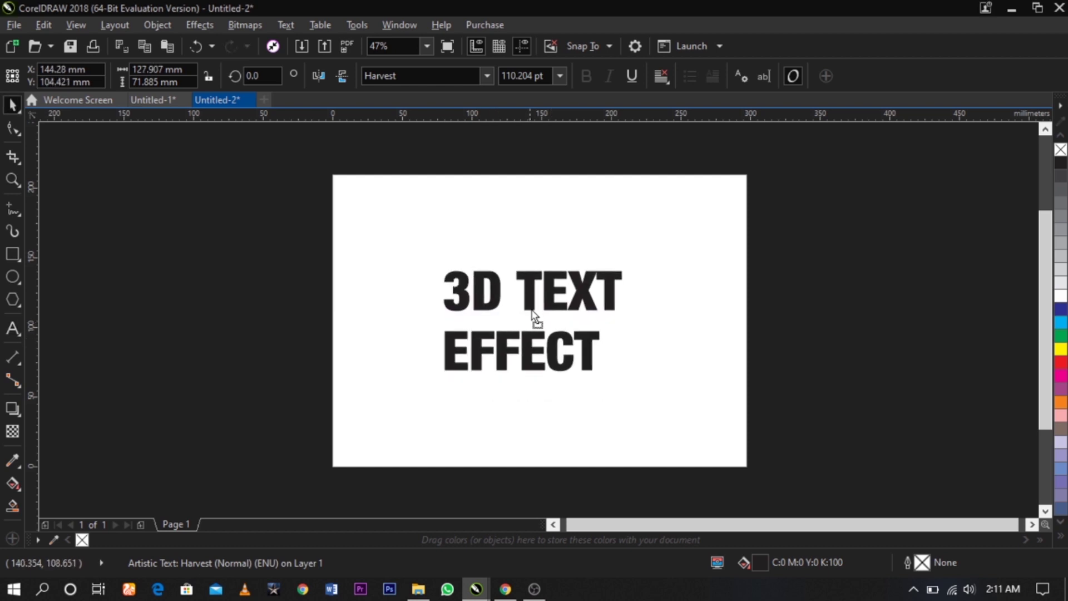
Step: Move the text to the middle of the page and break it apart into two separate lines
{"action": "scroll", "coordinate": [535, 310], "scroll_direction": "up", "scroll_amount": 2}
{"action": "left_click_drag", "start_coordinate": [538, 300], "coordinate": [546, 303]}
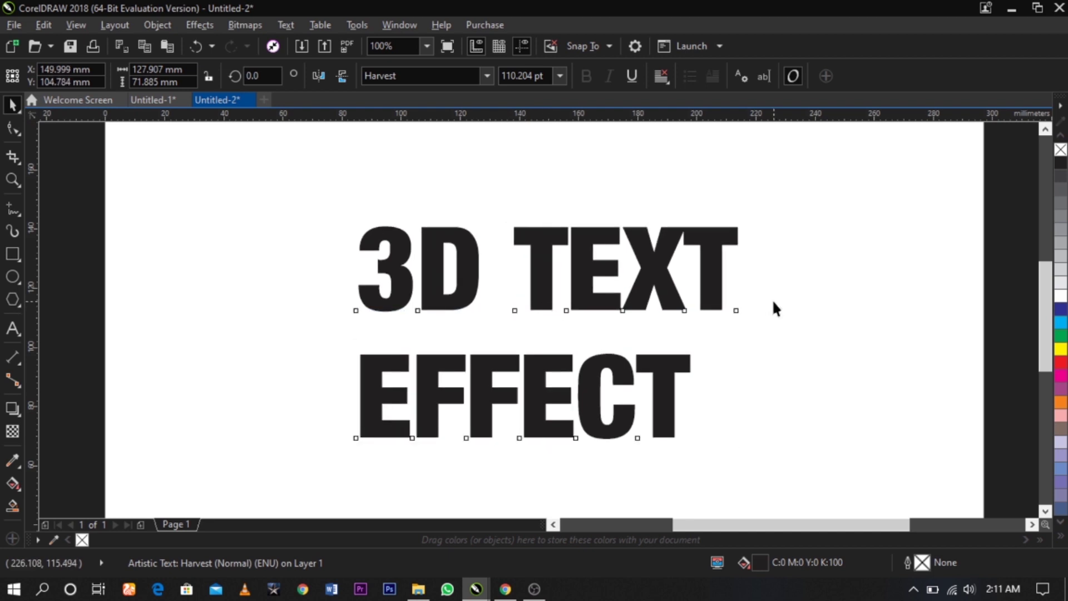
{"action": "left_click", "coordinate": [772, 300]}
{"action": "left_click", "coordinate": [715, 293]}
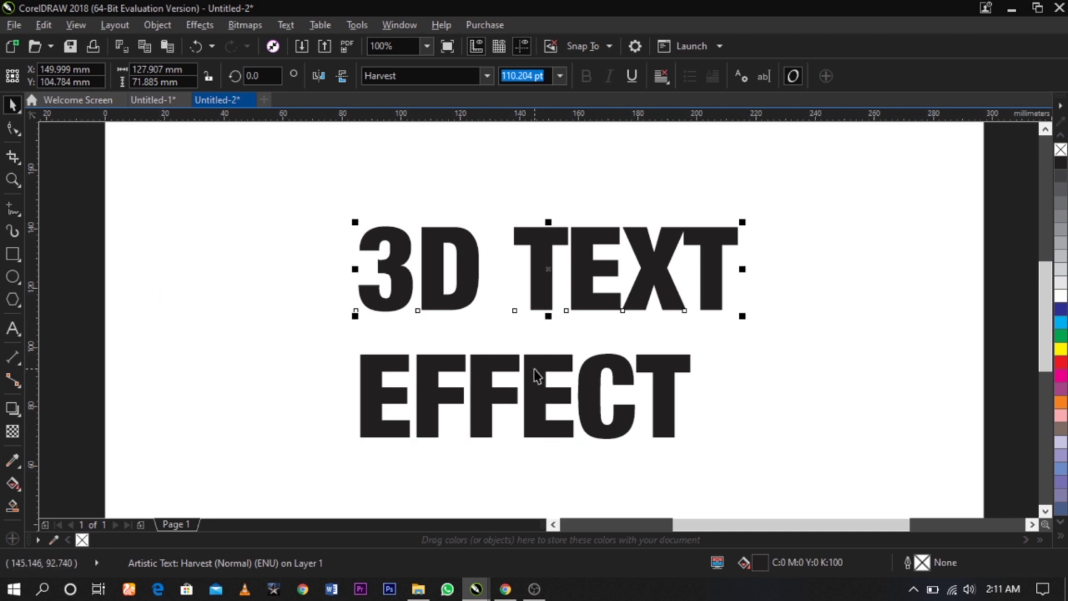
Step: Move EFFECT up close beneath 3D TEXT, enlarged to about 125 mm wide and centre-aligned with it
{"action": "left_click_drag", "start_coordinate": [536, 376], "coordinate": [532, 337]}
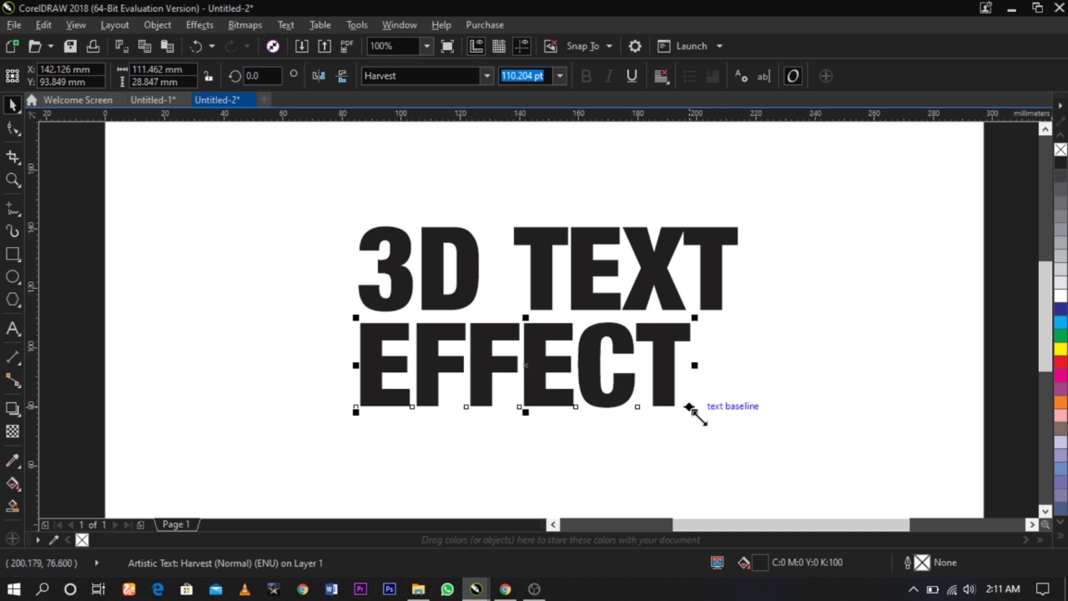
{"action": "left_click_drag", "start_coordinate": [692, 408], "coordinate": [736, 425]}
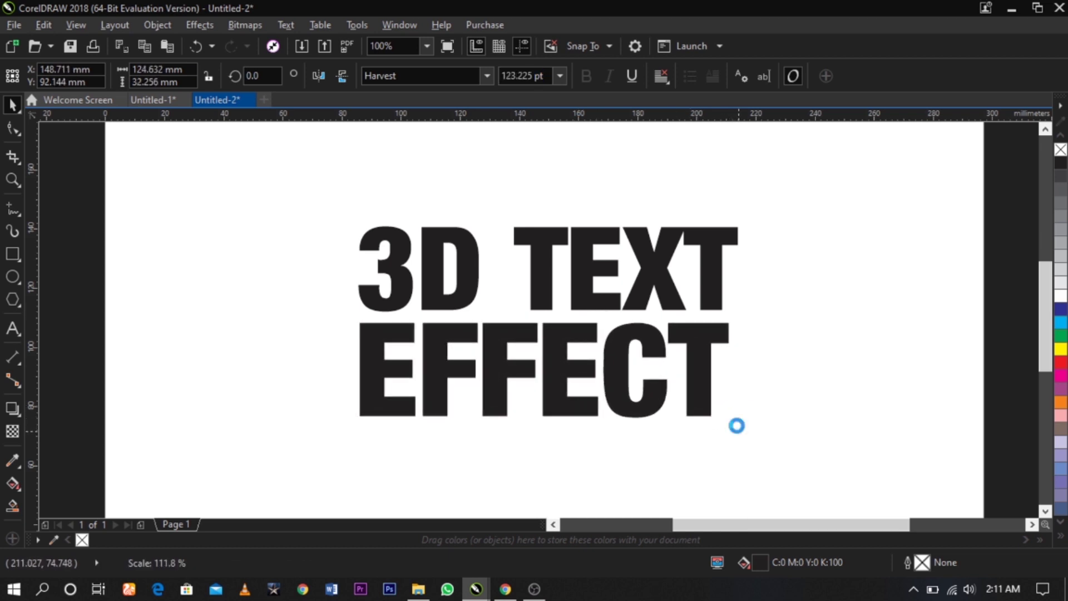
{"action": "left_click", "coordinate": [717, 289], "text": "shift"}
{"action": "key", "text": "c"}
{"action": "left_click", "coordinate": [764, 311]}
Step: Nudge 3D TEXT down closer to EFFECT and scale both lines together to about 141 mm wide
{"action": "left_click", "coordinate": [715, 289]}
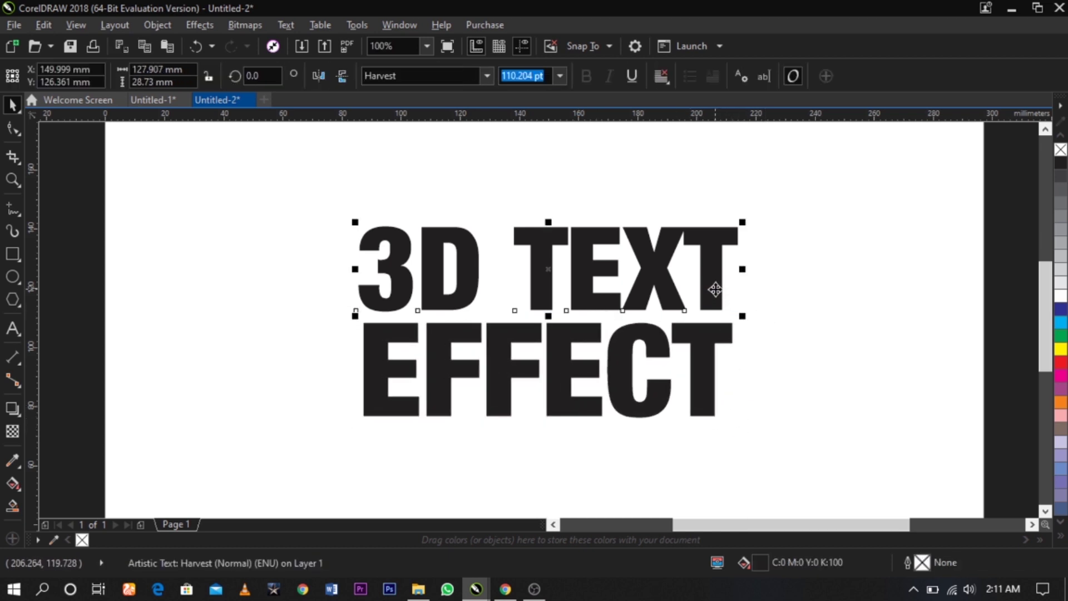
{"action": "left_click_drag", "start_coordinate": [714, 289], "coordinate": [716, 295]}
{"action": "left_click", "coordinate": [719, 333], "text": "shift"}
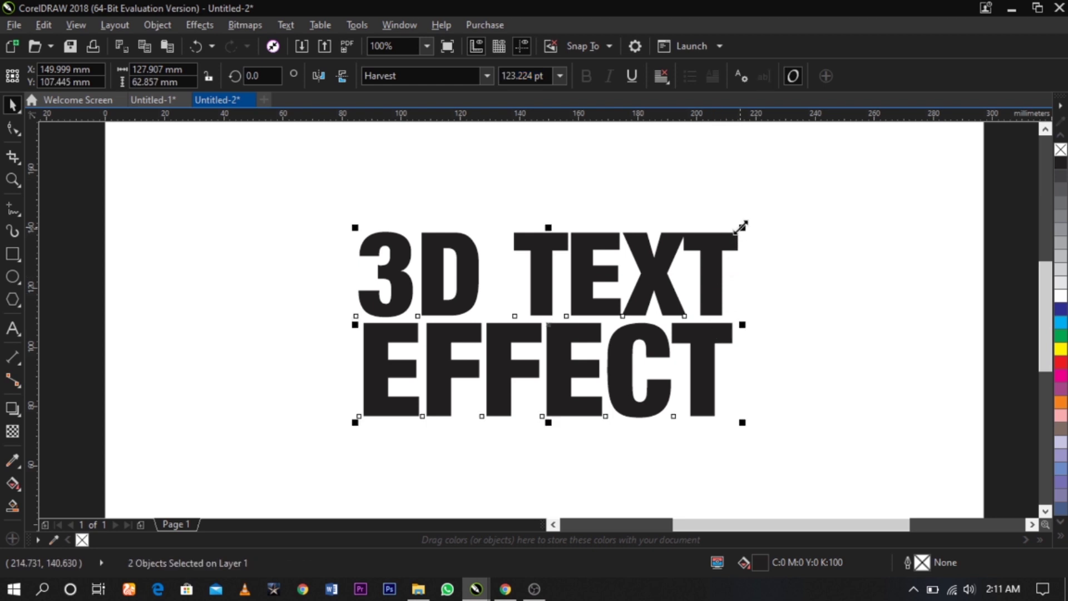
{"action": "left_click_drag", "start_coordinate": [740, 227], "coordinate": [759, 218]}
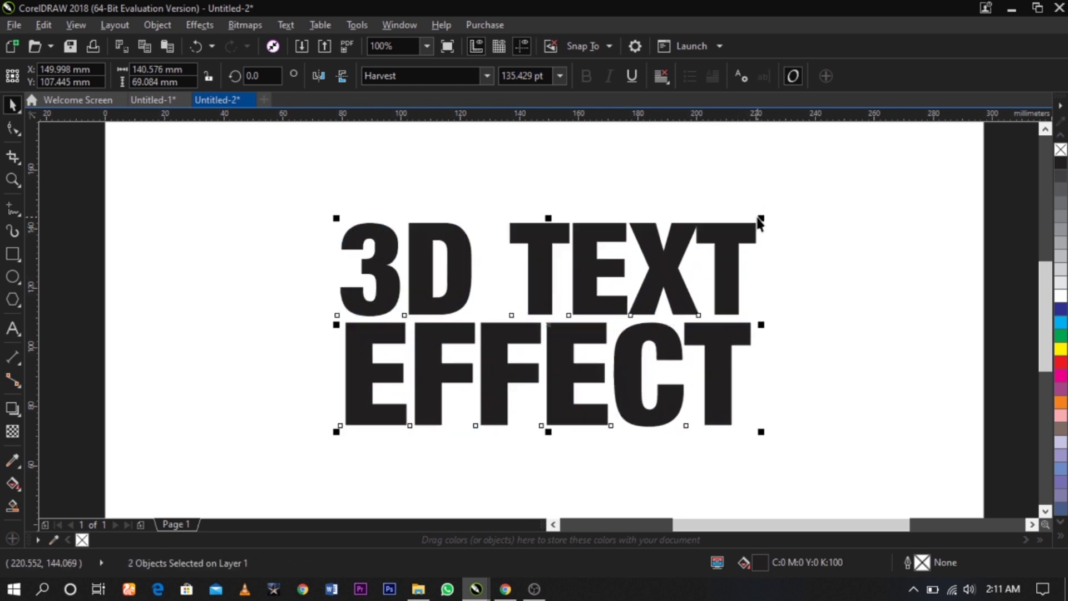
{"action": "left_click", "coordinate": [780, 227]}
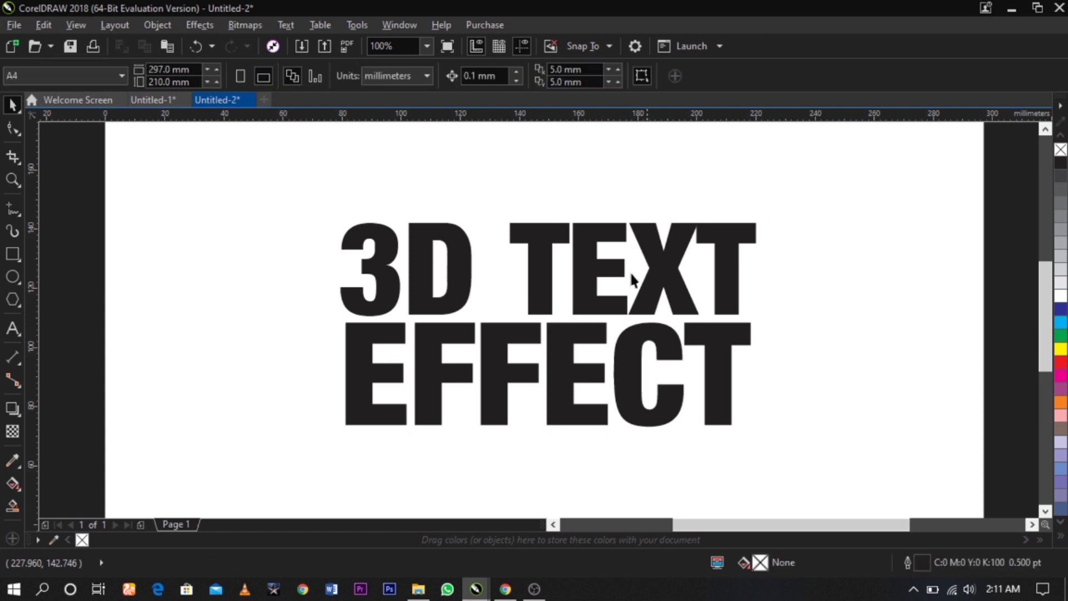
Step: Tighten the gap by moving 3D TEXT slightly further down and enlarge both lines a little from their centre
{"action": "left_click", "coordinate": [598, 300]}
{"action": "left_click_drag", "start_coordinate": [598, 271], "coordinate": [598, 275]}
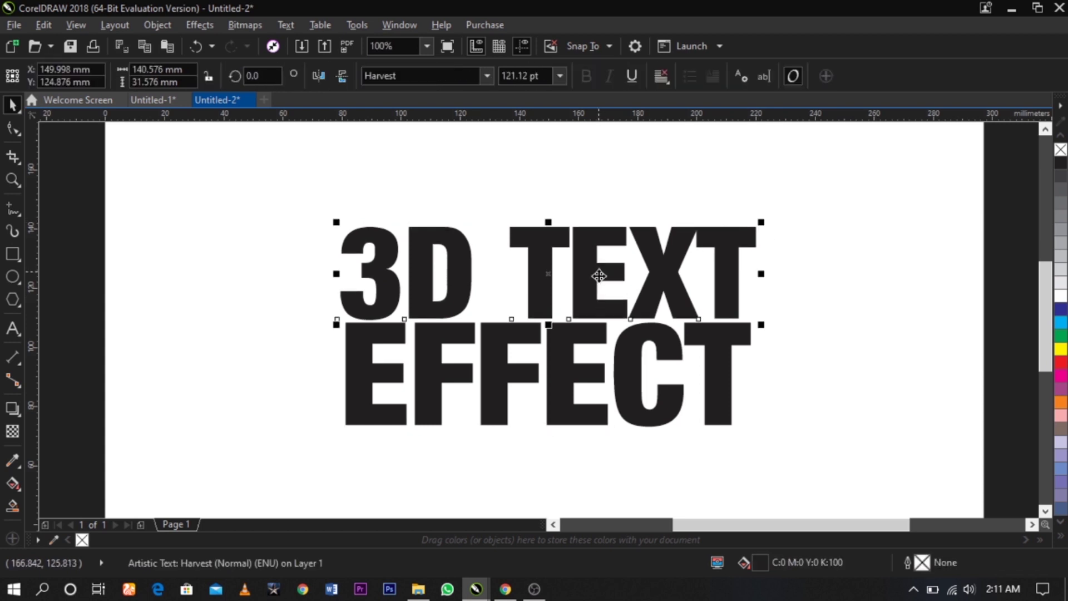
{"action": "left_click", "coordinate": [594, 337], "text": "shift"}
{"action": "left_click_drag", "start_coordinate": [762, 431], "coordinate": [770, 441]}
{"action": "left_click", "coordinate": [204, 354]}
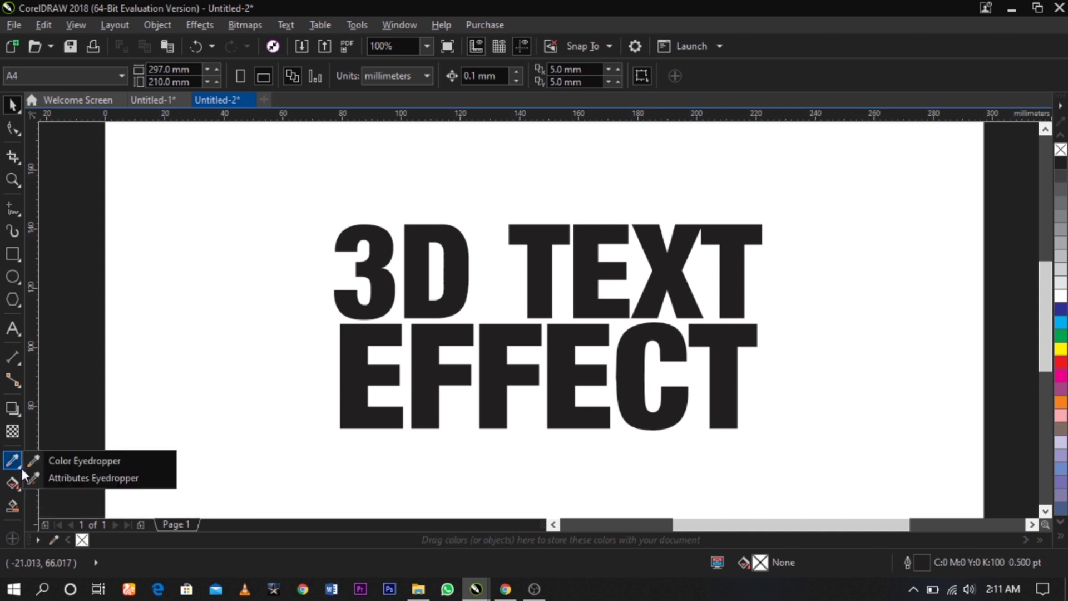
Step: Apply an envelope to the 3D TEXT line and delete its four mid-side nodes, keeping only the corner nodes
{"action": "left_click", "coordinate": [21, 415]}
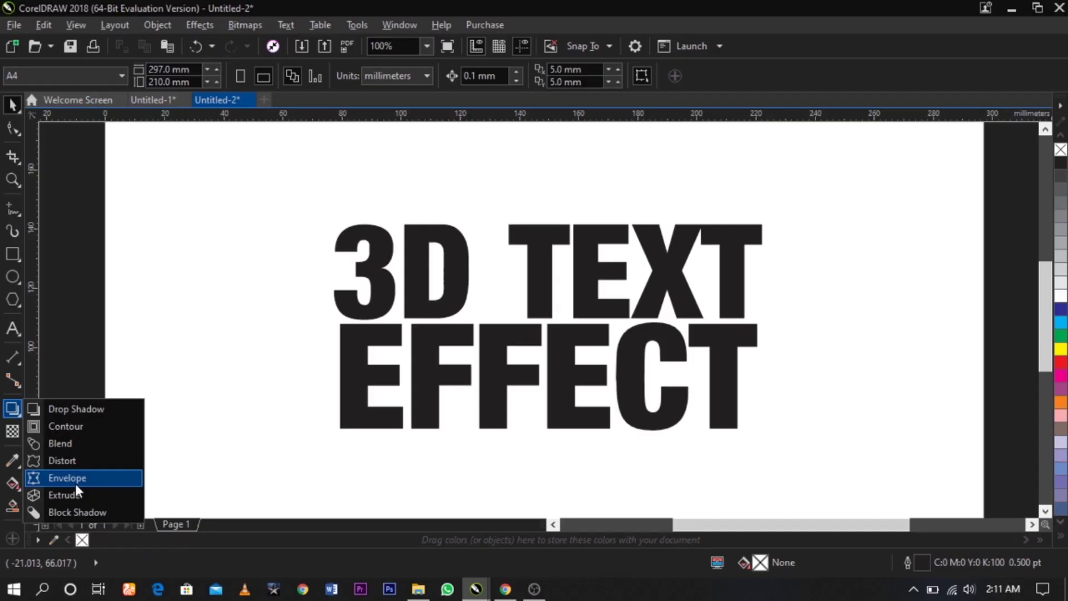
{"action": "left_click", "coordinate": [75, 483]}
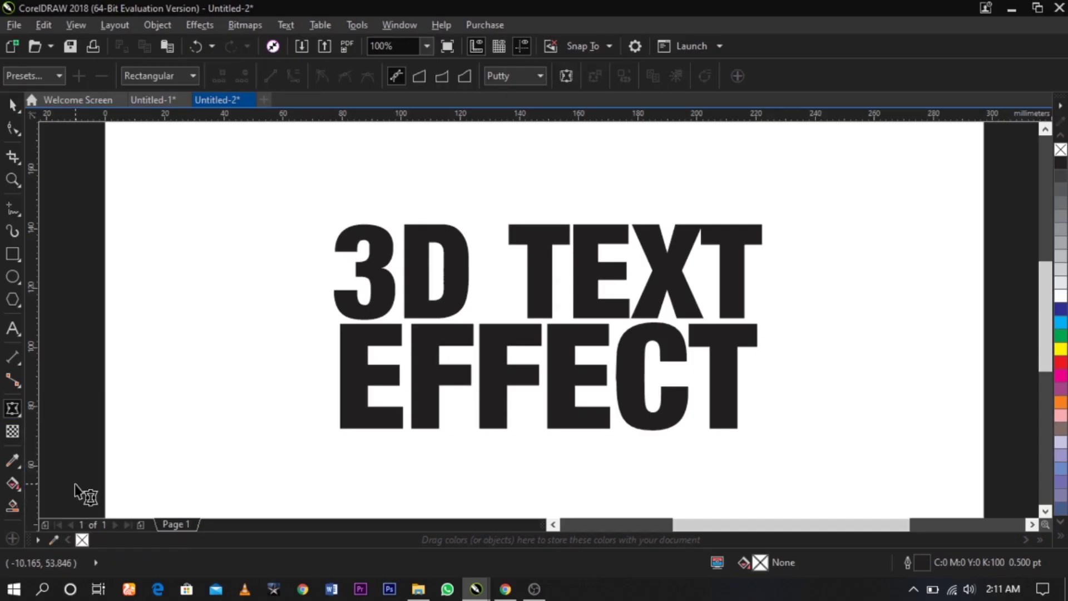
{"action": "left_click", "coordinate": [532, 279]}
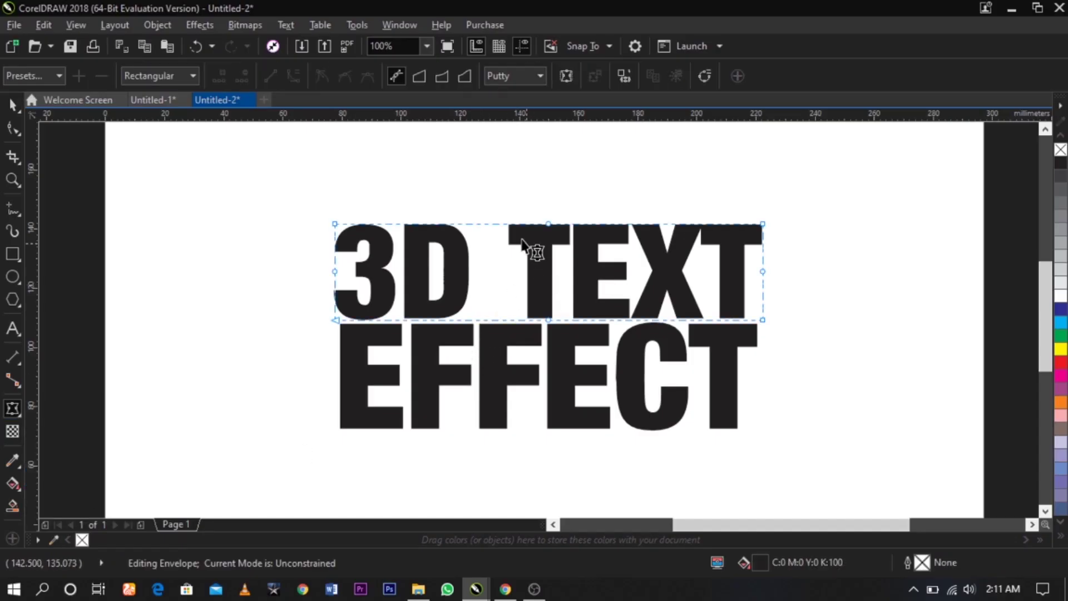
{"action": "scroll", "coordinate": [552, 218], "scroll_direction": "up", "scroll_amount": 1}
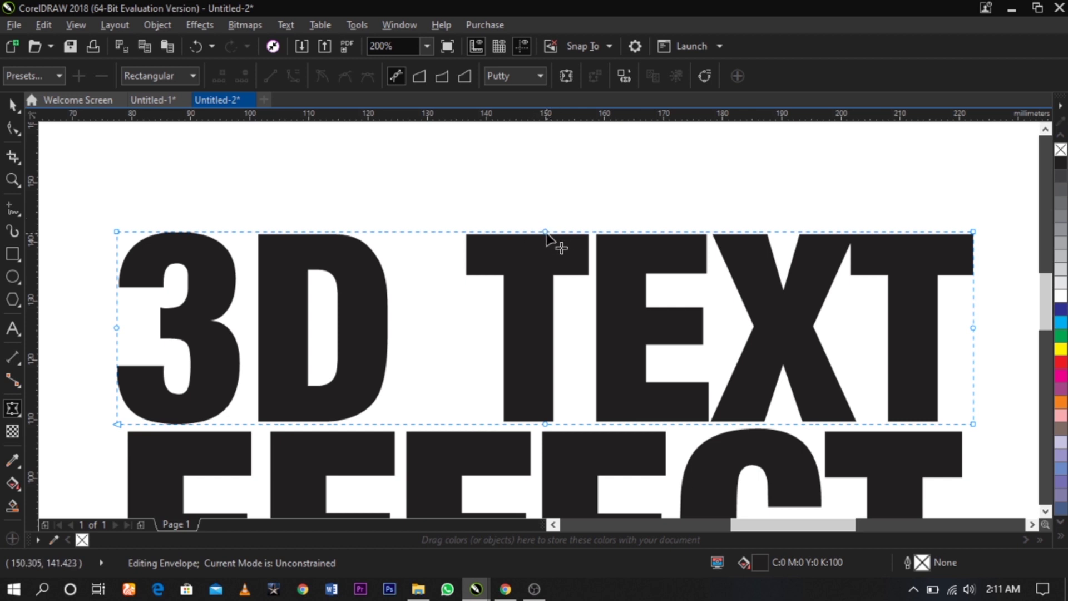
{"action": "left_click", "coordinate": [546, 232]}
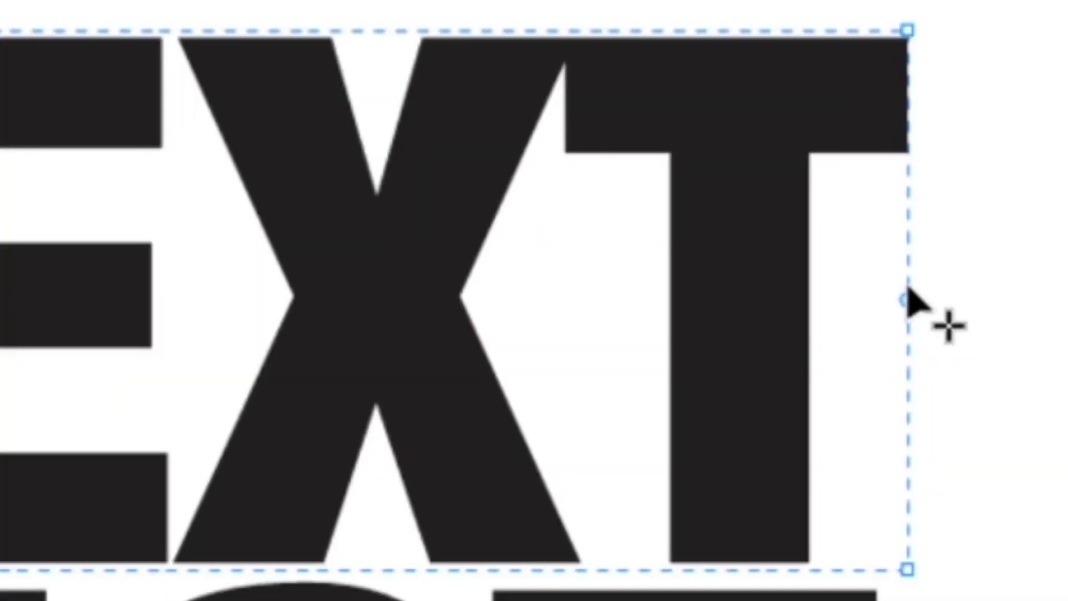
{"action": "left_click", "coordinate": [973, 327]}
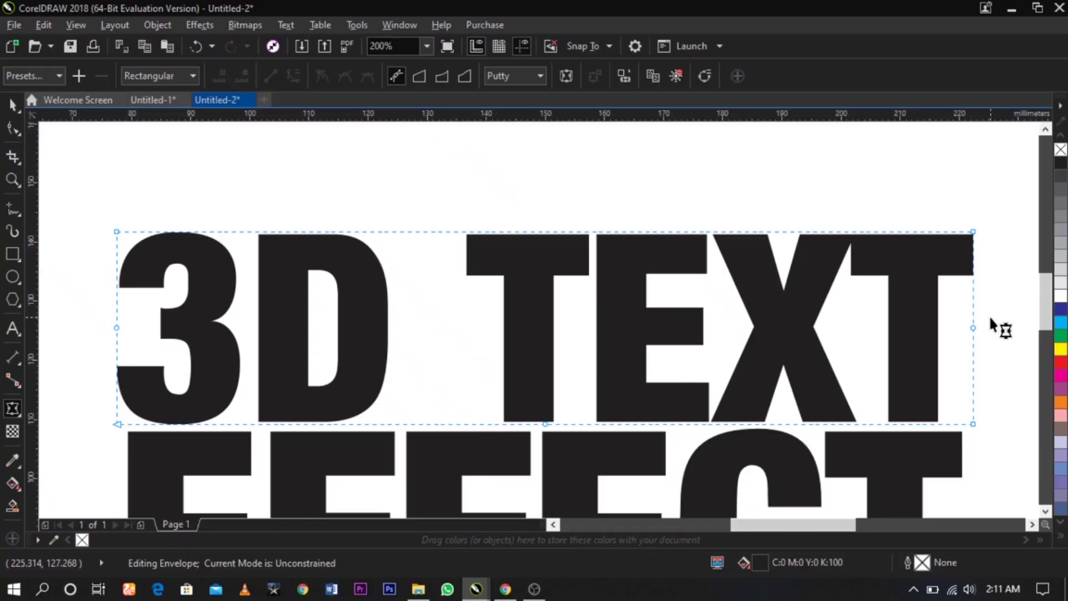
{"action": "left_click", "coordinate": [974, 328]}
{"action": "scroll", "coordinate": [973, 328], "scroll_direction": "up", "scroll_amount": 5}
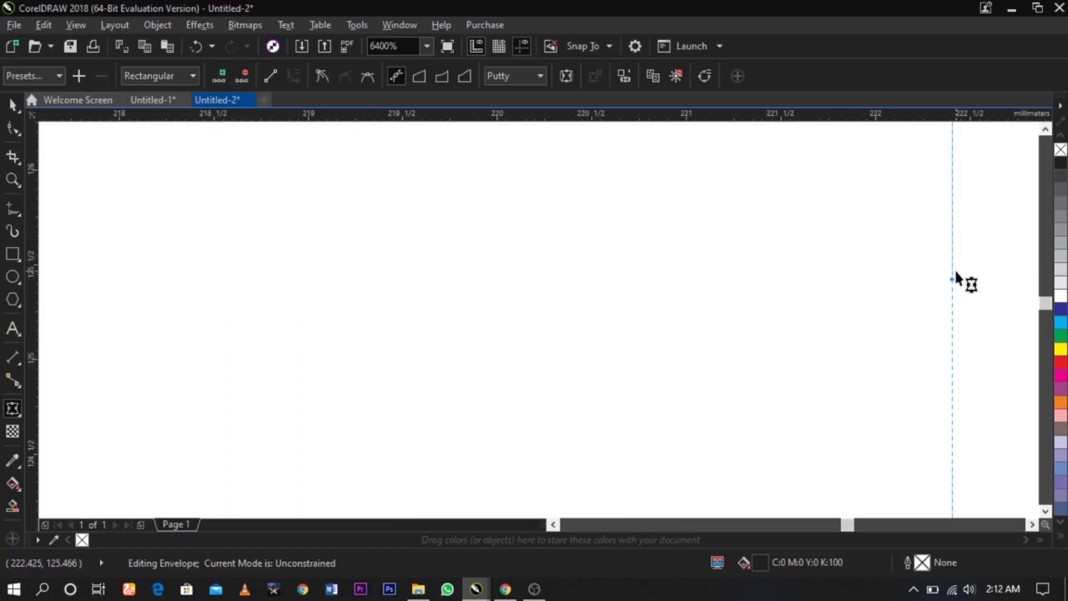
{"action": "left_click", "coordinate": [922, 286]}
{"action": "scroll", "coordinate": [922, 286], "scroll_direction": "down", "scroll_amount": 6}
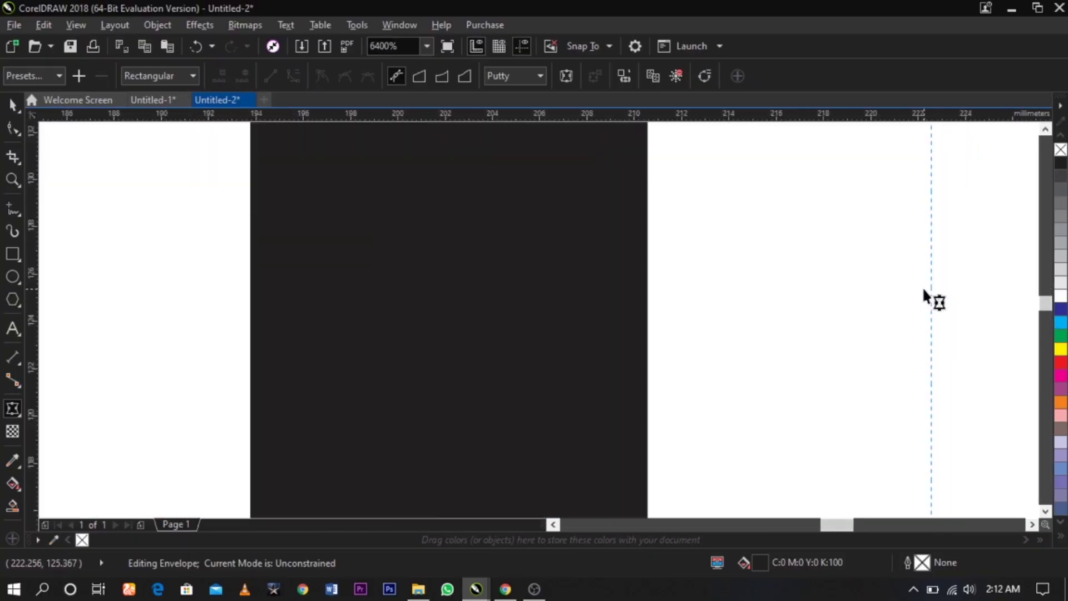
{"action": "scroll", "coordinate": [698, 300], "scroll_direction": "up", "scroll_amount": 1}
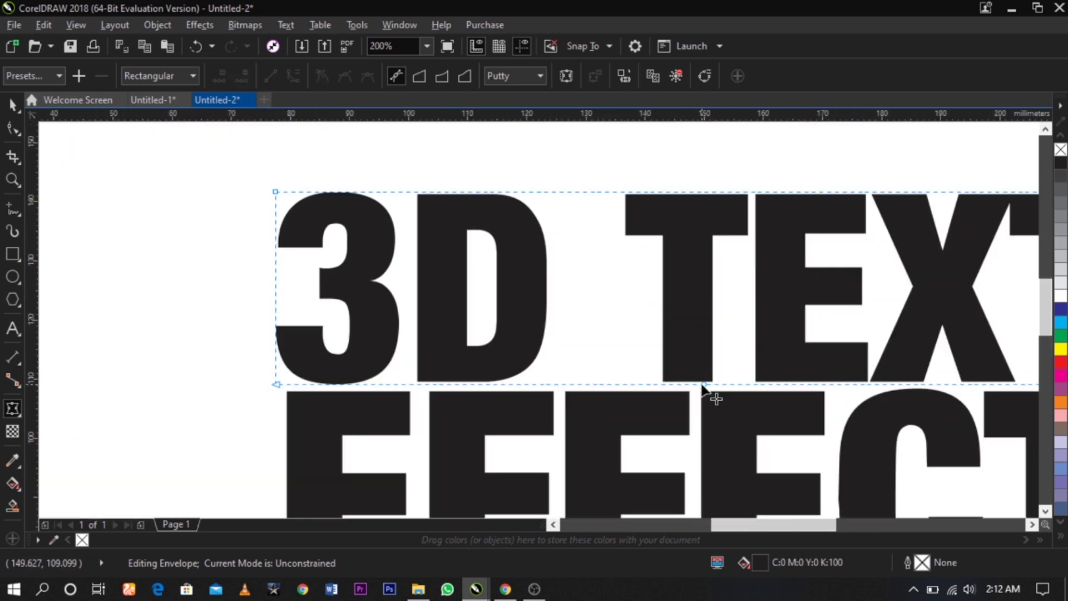
{"action": "scroll", "coordinate": [544, 298], "scroll_direction": "down", "scroll_amount": 1}
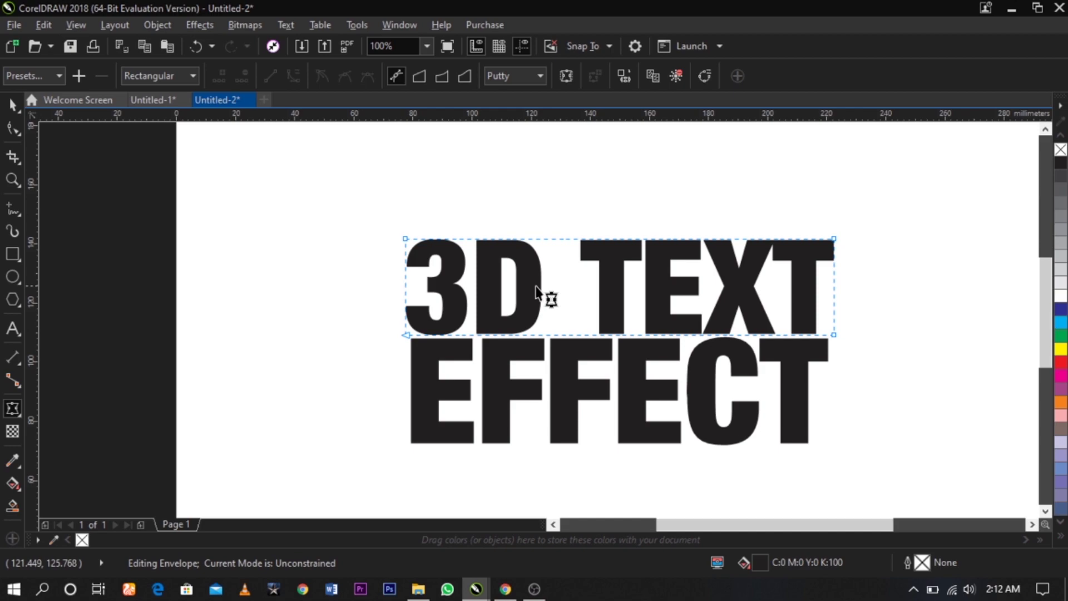
Step: Convert all four sides of the 3D TEXT envelope to straight lines
{"action": "right_click", "coordinate": [835, 287]}
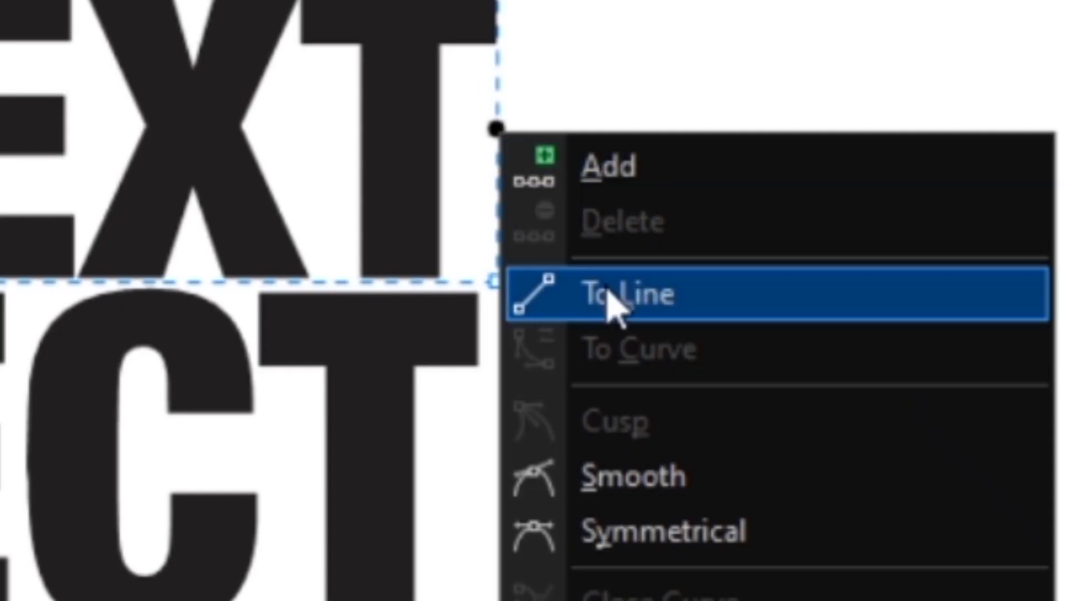
{"action": "left_click", "coordinate": [610, 300]}
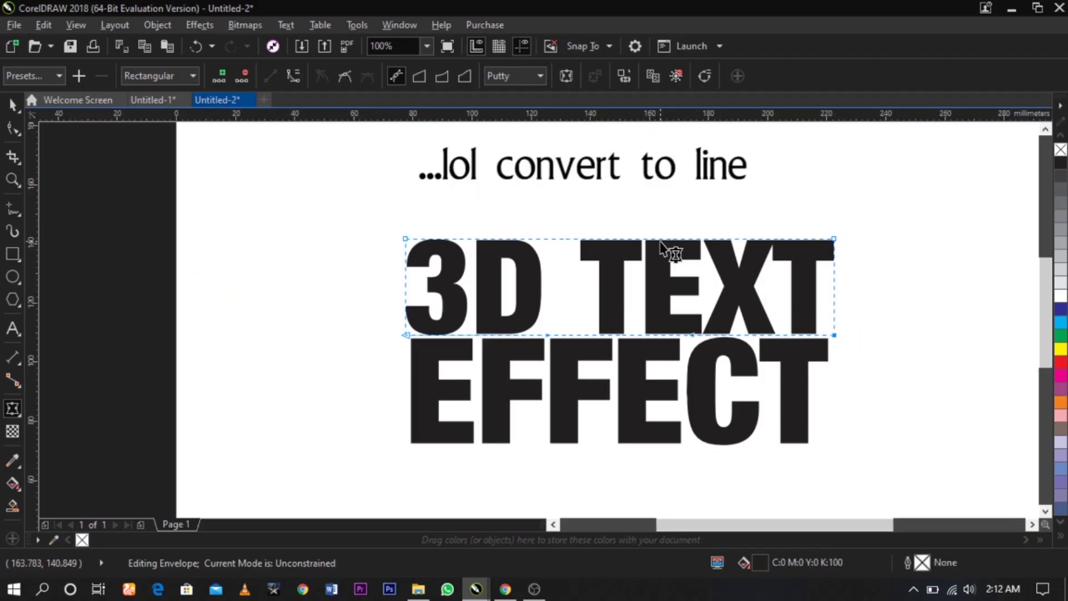
{"action": "right_click", "coordinate": [662, 239]}
{"action": "left_click", "coordinate": [693, 294]}
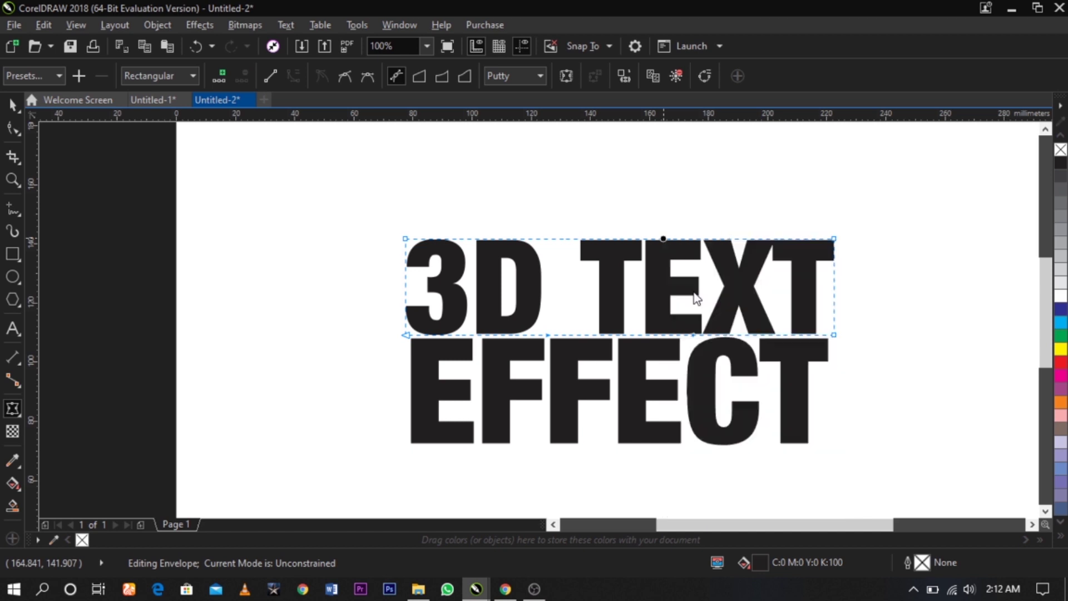
{"action": "right_click", "coordinate": [404, 285]}
{"action": "left_click", "coordinate": [407, 278]}
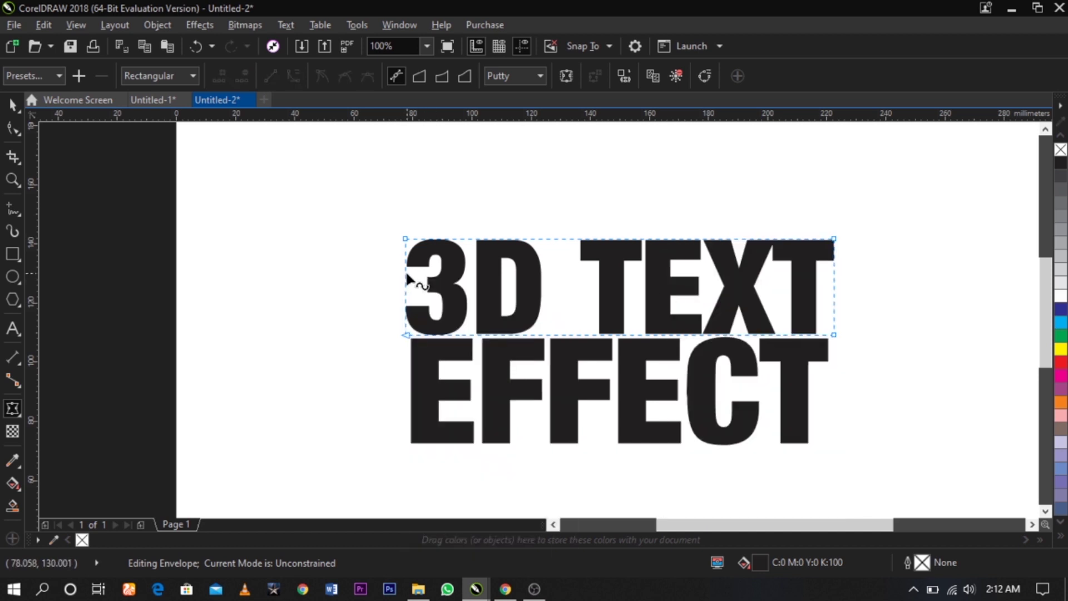
{"action": "right_click", "coordinate": [407, 275]}
{"action": "left_click", "coordinate": [445, 322]}
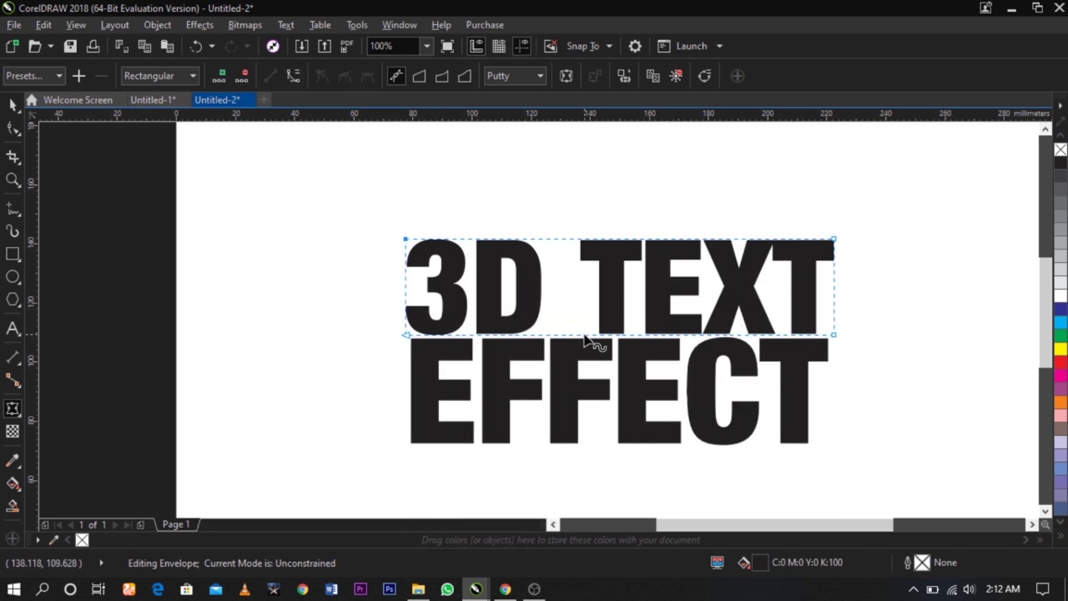
{"action": "right_click", "coordinate": [585, 336]}
{"action": "left_click", "coordinate": [645, 106]}
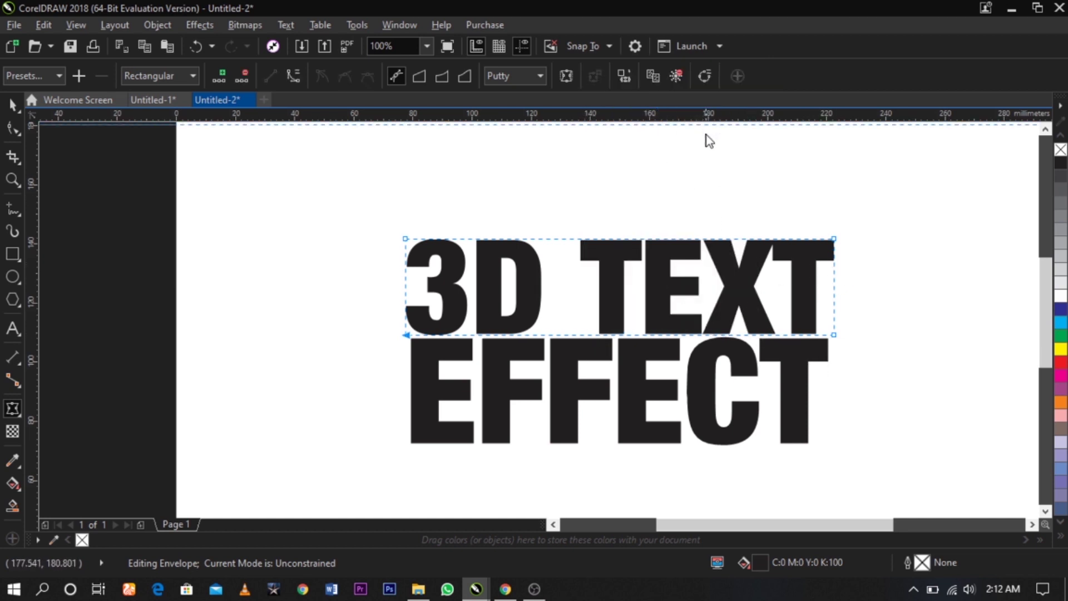
Step: Place a horizontal guideline along the baseline of 3D TEXT, at a height of about 109.4 mm
{"action": "left_click_drag", "start_coordinate": [708, 136], "coordinate": [714, 335]}
{"action": "scroll", "coordinate": [723, 336], "scroll_direction": "up", "scroll_amount": 3}
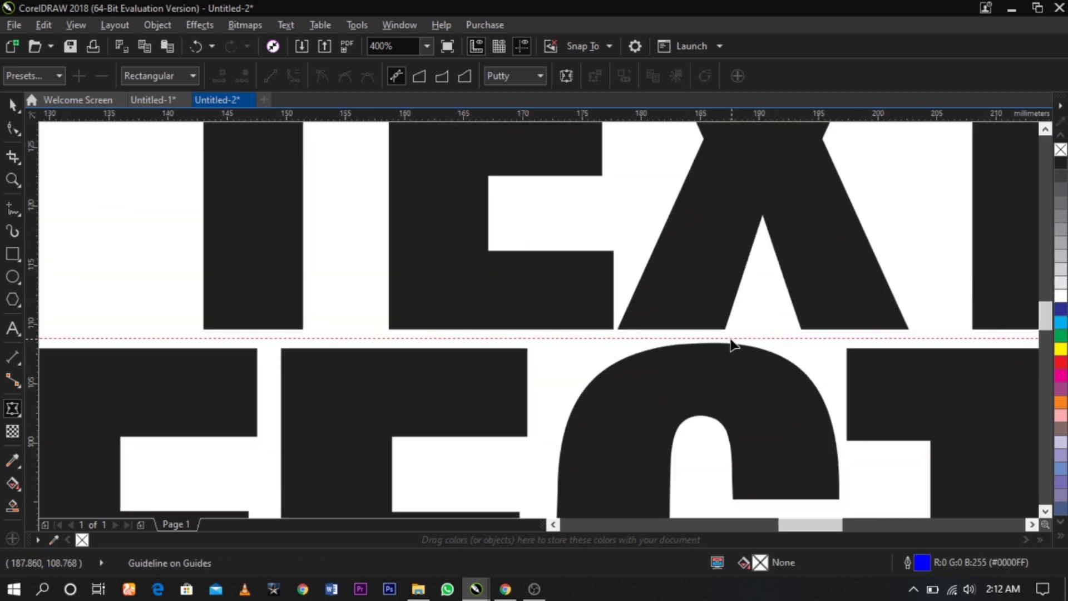
{"action": "key", "text": "space"}
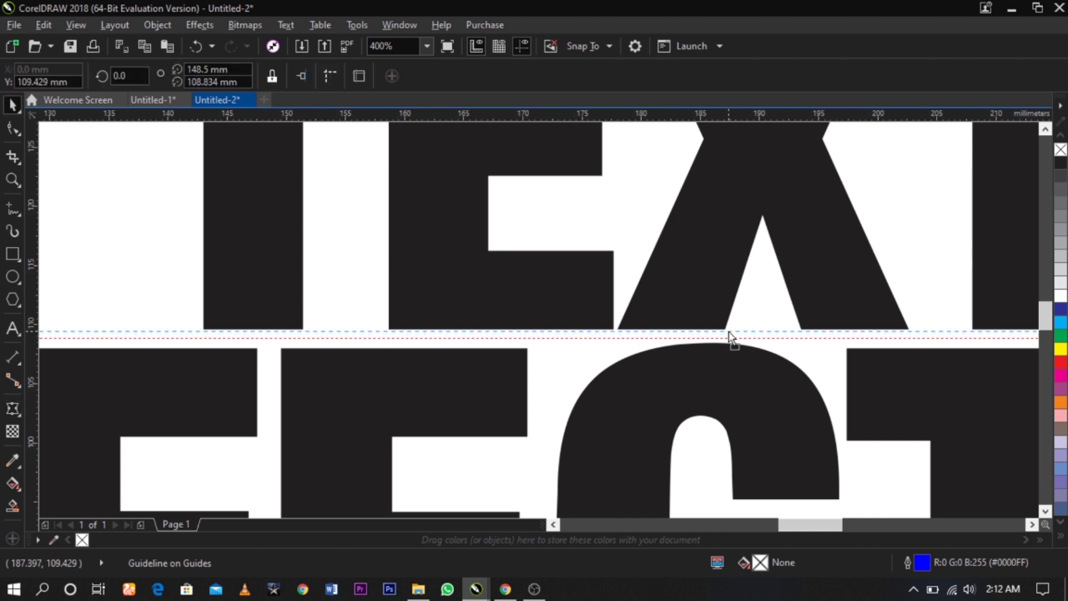
{"action": "scroll", "coordinate": [708, 322], "scroll_direction": "down", "scroll_amount": 3}
Step: Move both lower corner nodes of the 3D TEXT envelope about 15 mm outward along the guideline to form a trapezoid
{"action": "left_click", "coordinate": [624, 263]}
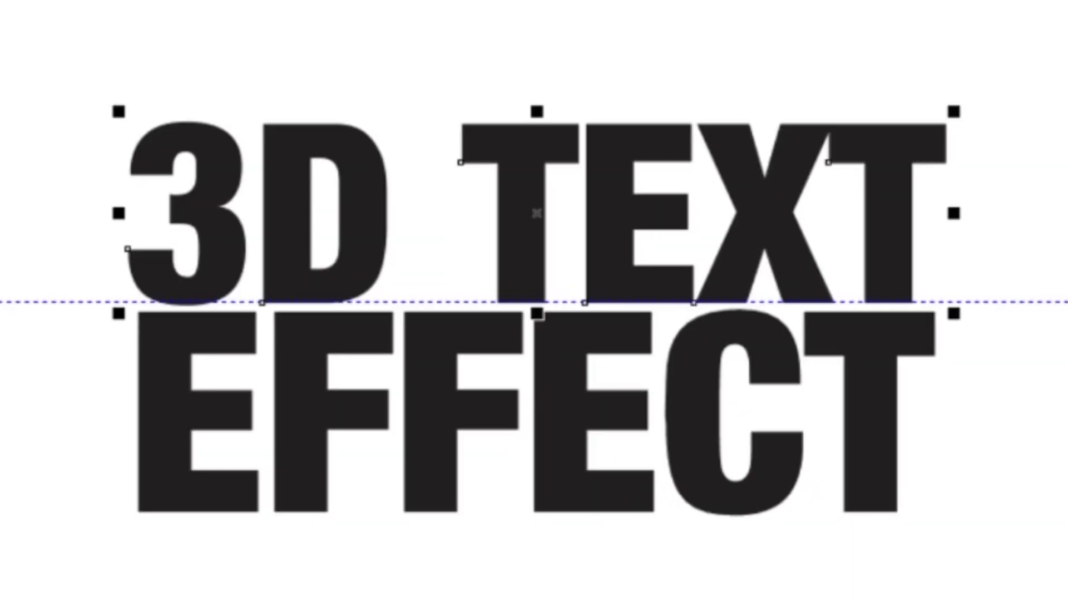
{"action": "key", "text": "space"}
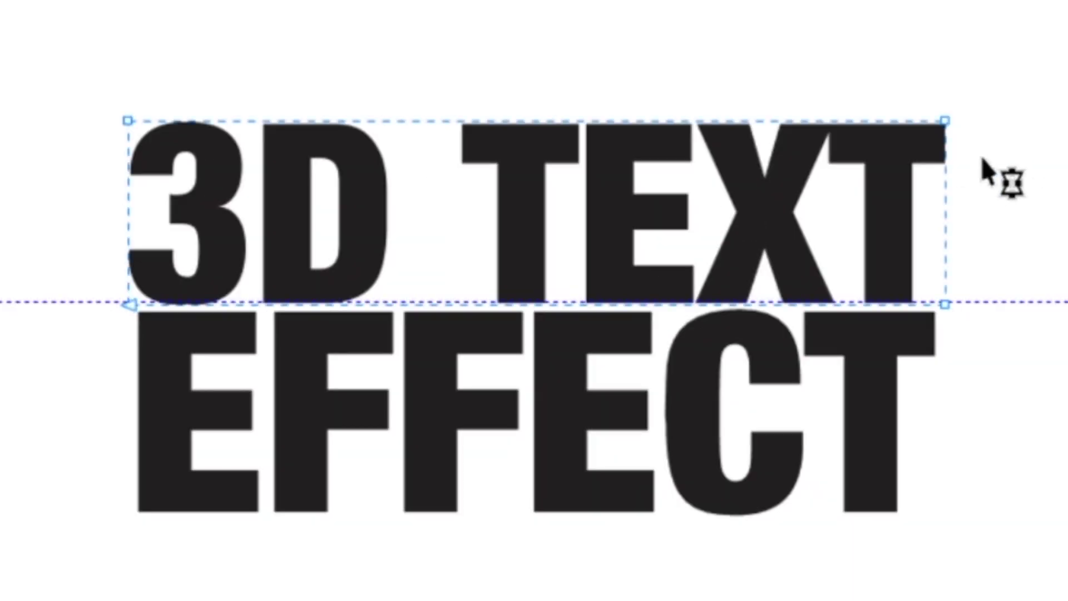
{"action": "left_click_drag", "start_coordinate": [946, 303], "coordinate": [1029, 305]}
{"action": "left_click_drag", "start_coordinate": [128, 304], "coordinate": [42, 304]}
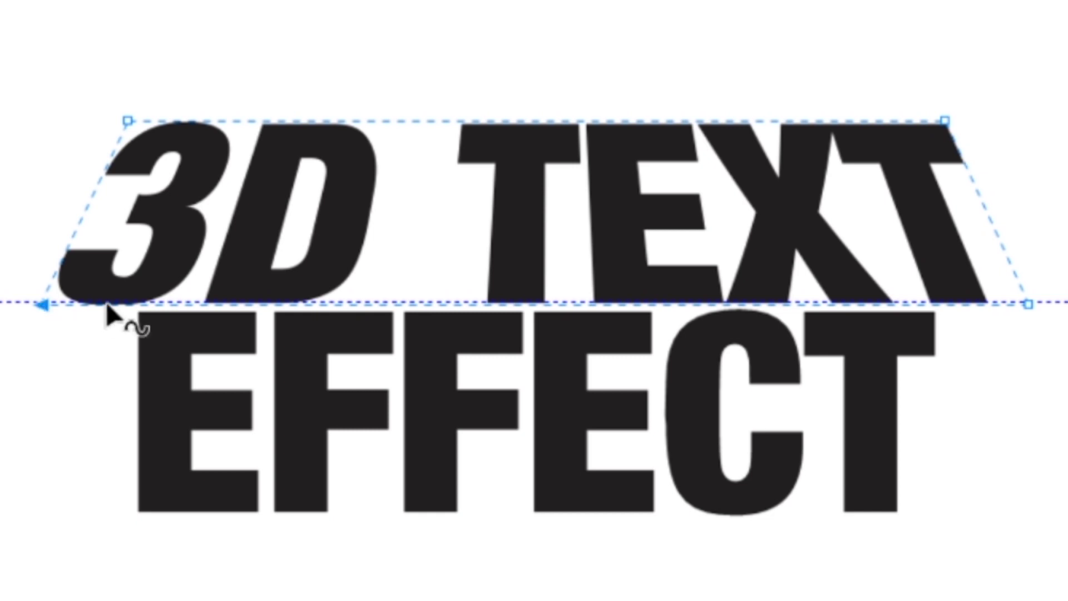
{"action": "left_click_drag", "start_coordinate": [1028, 304], "coordinate": [1036, 305]}
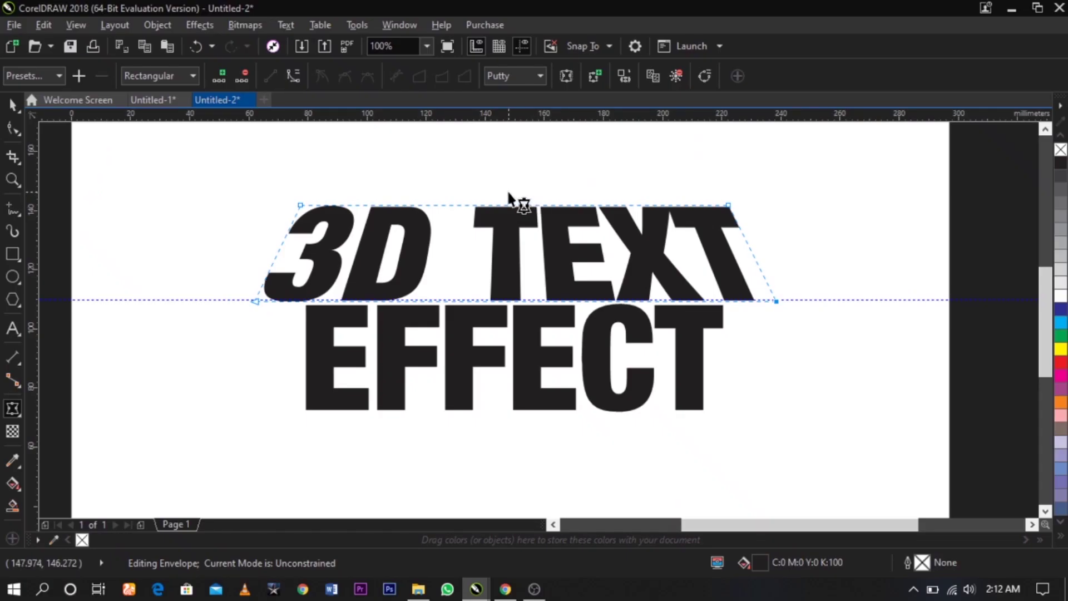
Step: Convert the upper side of the 3D TEXT envelope to a curve and bend its middle about 5 mm downward
{"action": "scroll", "coordinate": [499, 195], "scroll_direction": "up", "scroll_amount": 2}
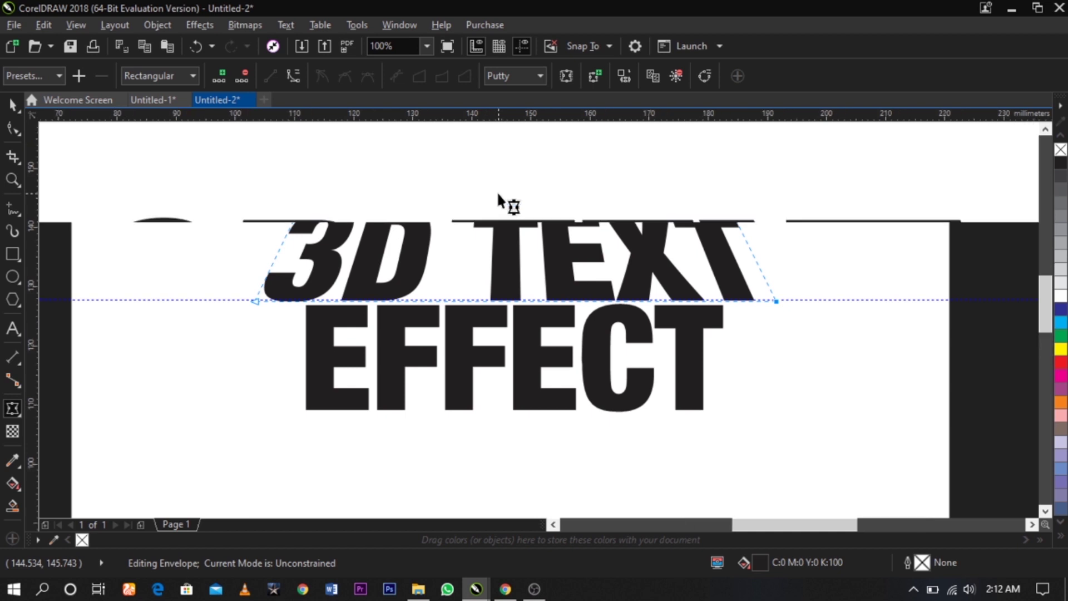
{"action": "right_click", "coordinate": [532, 216]}
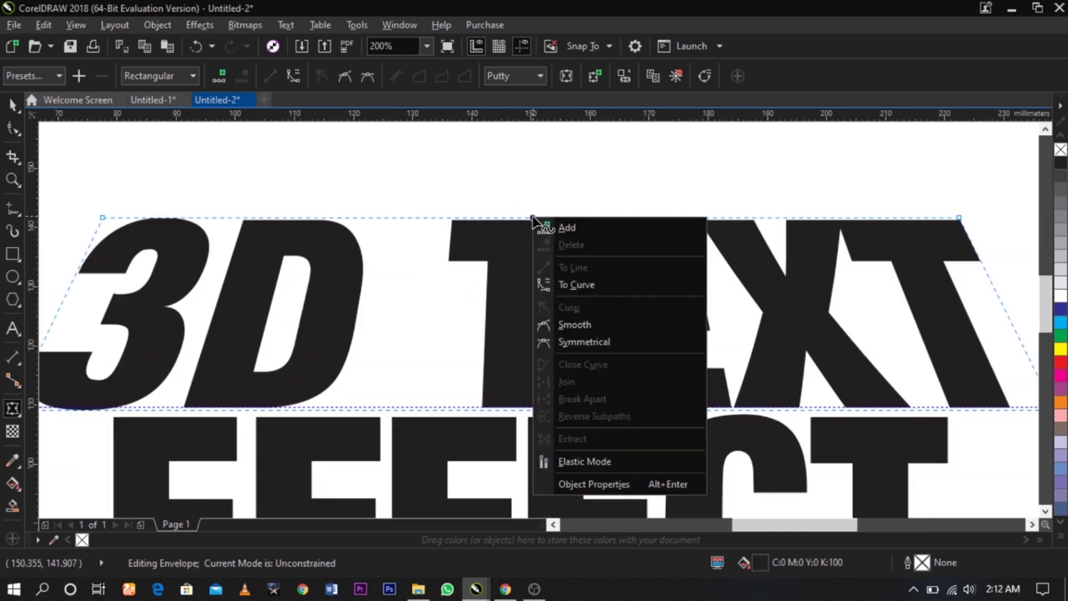
{"action": "left_click", "coordinate": [582, 285]}
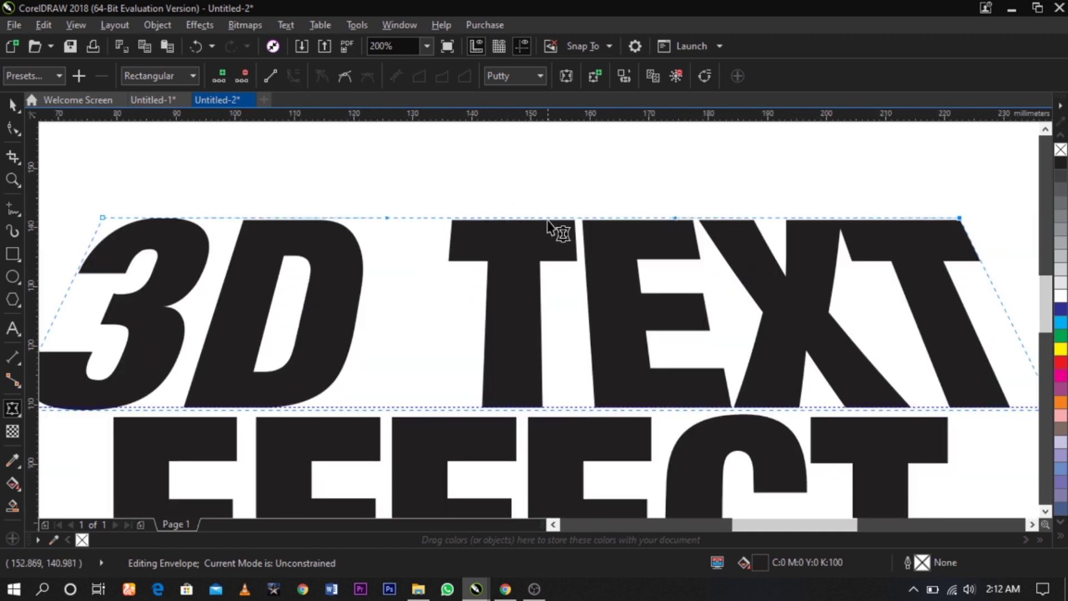
{"action": "left_click_drag", "start_coordinate": [549, 219], "coordinate": [548, 252]}
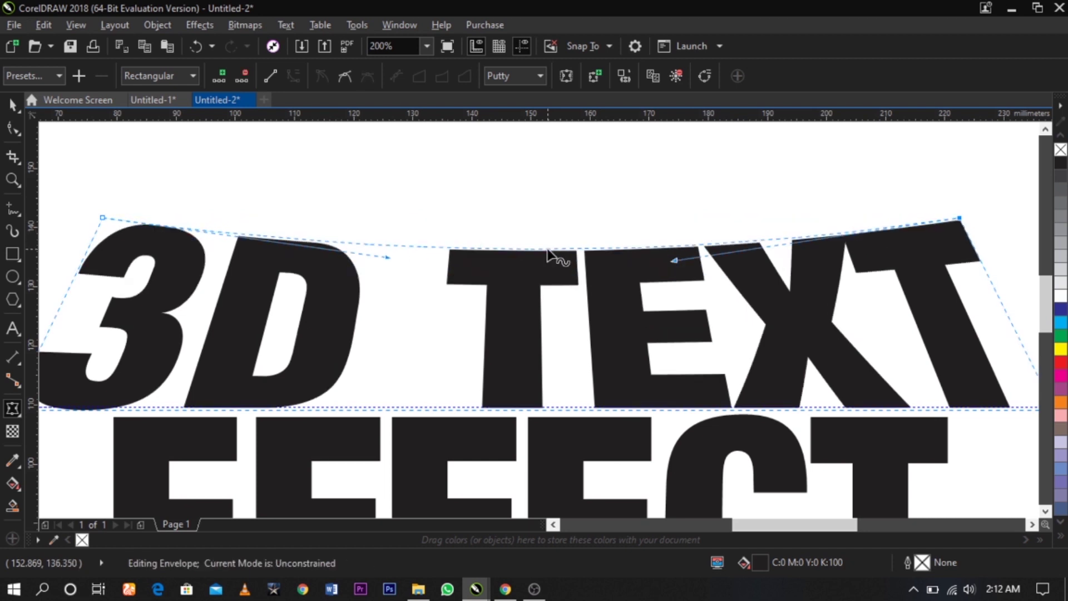
Step: Convert the lower side of the 3D TEXT envelope to a curve and bend its middle about 4 mm upward
{"action": "right_click", "coordinate": [535, 410]}
{"action": "left_click", "coordinate": [593, 204]}
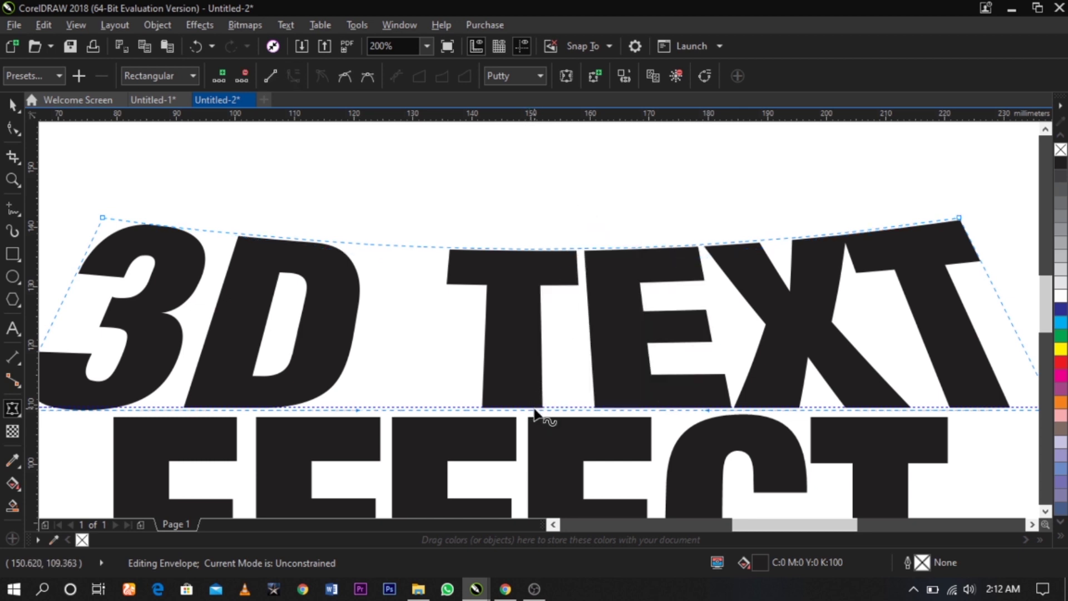
{"action": "left_click_drag", "start_coordinate": [541, 410], "coordinate": [572, 375]}
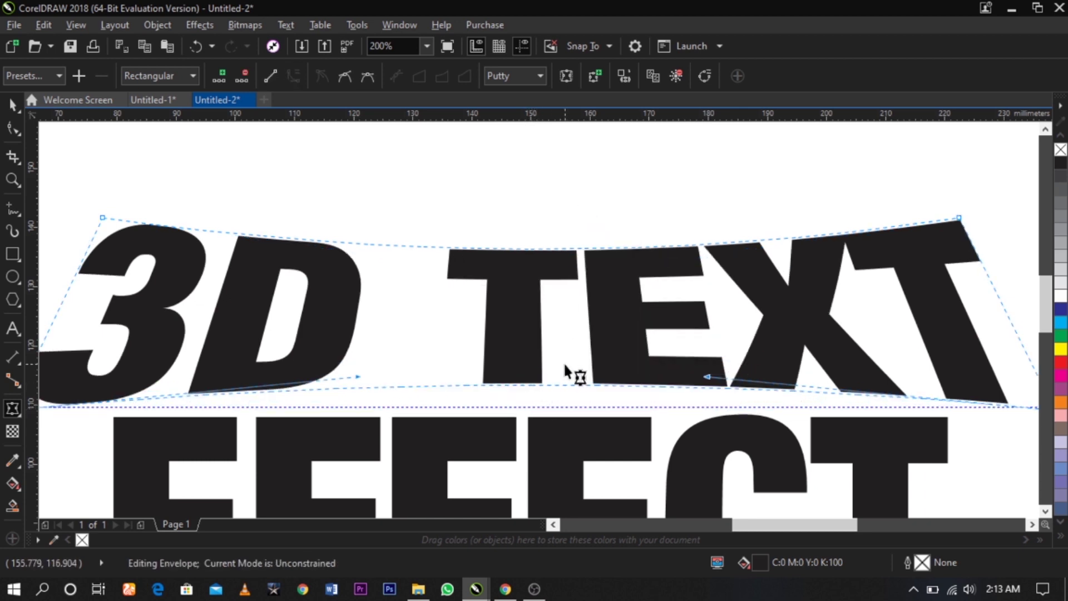
{"action": "scroll", "coordinate": [565, 384], "scroll_direction": "down", "scroll_amount": 2}
{"action": "left_click", "coordinate": [570, 409]}
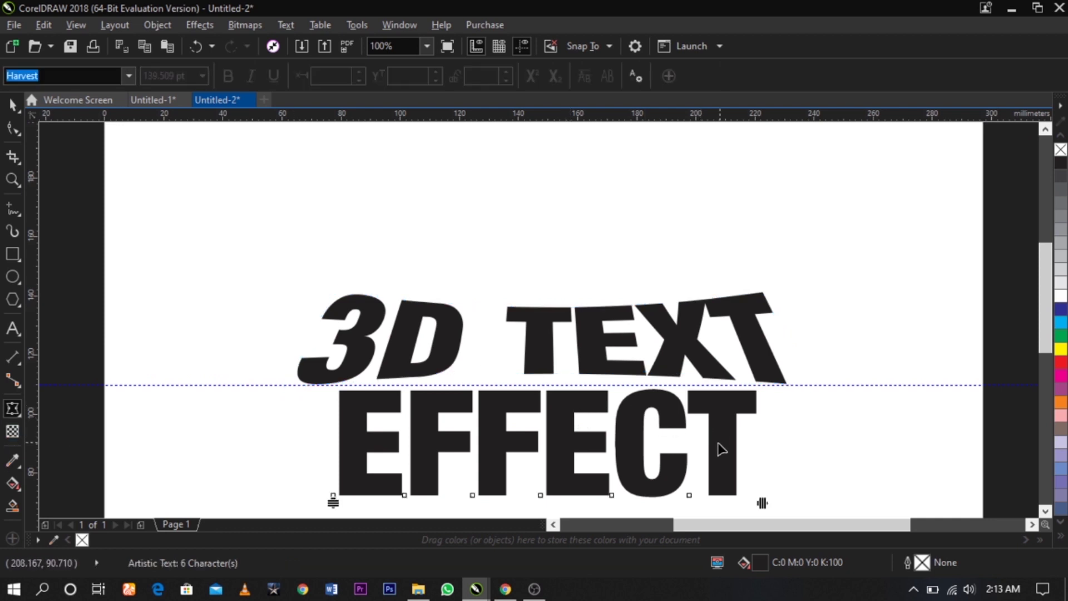
{"action": "left_click", "coordinate": [723, 380]}
{"action": "left_click", "coordinate": [652, 412]}
{"action": "key", "text": "space"}
{"action": "double_click", "coordinate": [607, 356]}
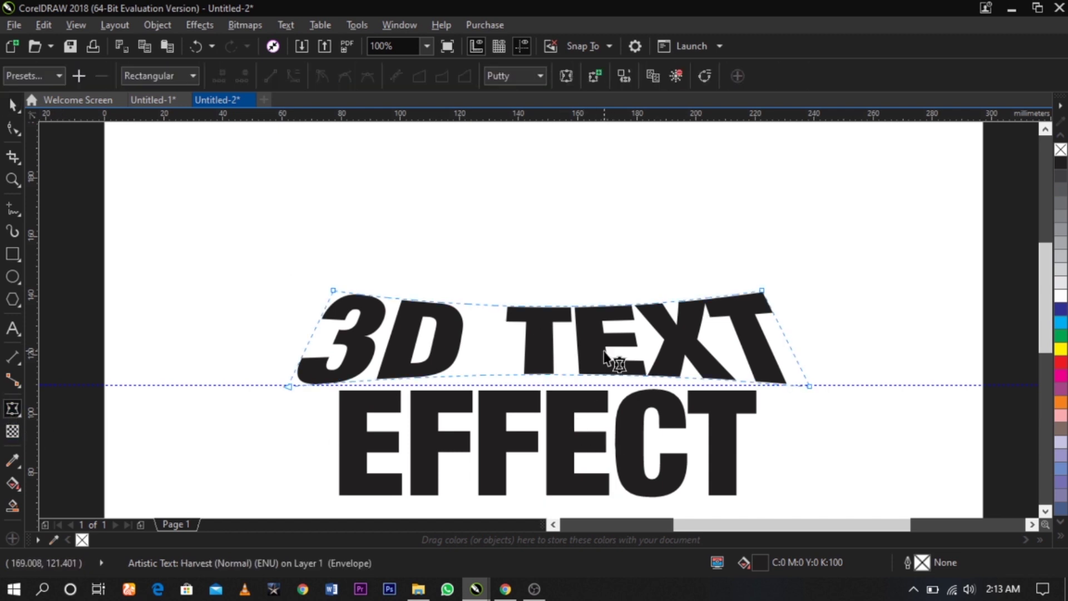
{"action": "key", "text": "space"}
{"action": "key", "text": "Escape"}
Step: Apply an envelope to the EFFECT line and delete its four mid-side nodes, leaving only the corner nodes
{"action": "scroll", "coordinate": [566, 314], "scroll_direction": "down", "scroll_amount": 1}
{"action": "key", "text": "F2"}
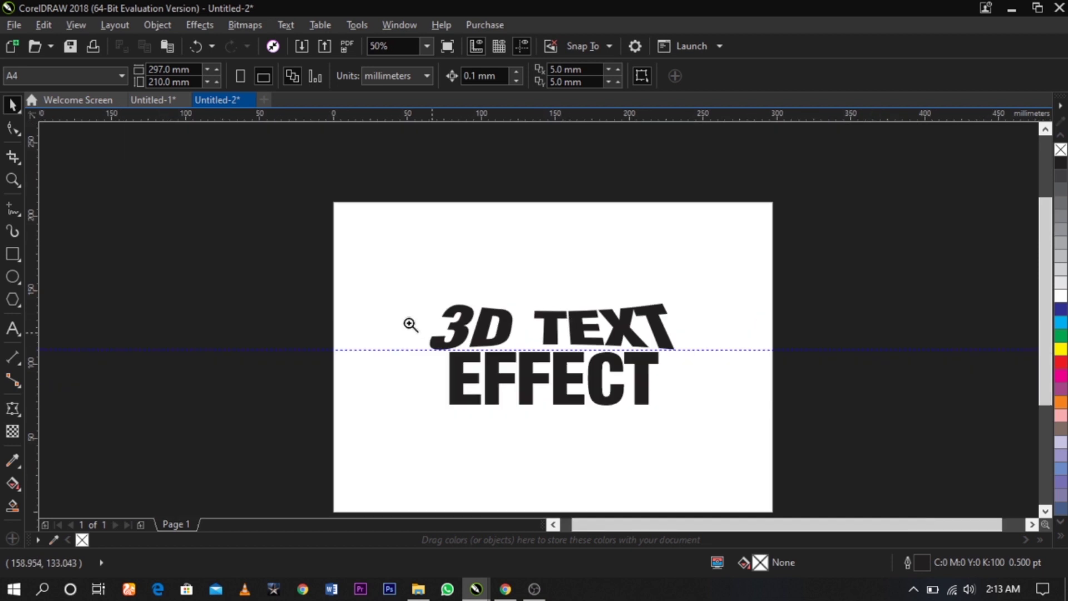
{"action": "left_click_drag", "start_coordinate": [372, 295], "coordinate": [722, 440]}
{"action": "key", "text": "space"}
{"action": "left_click", "coordinate": [797, 379]}
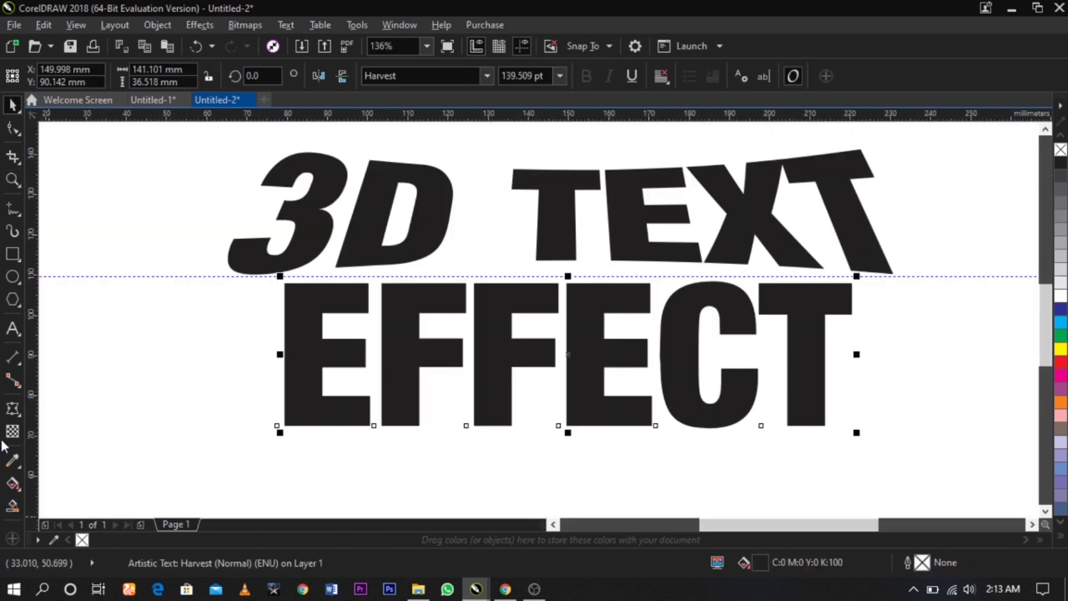
{"action": "left_click", "coordinate": [10, 411]}
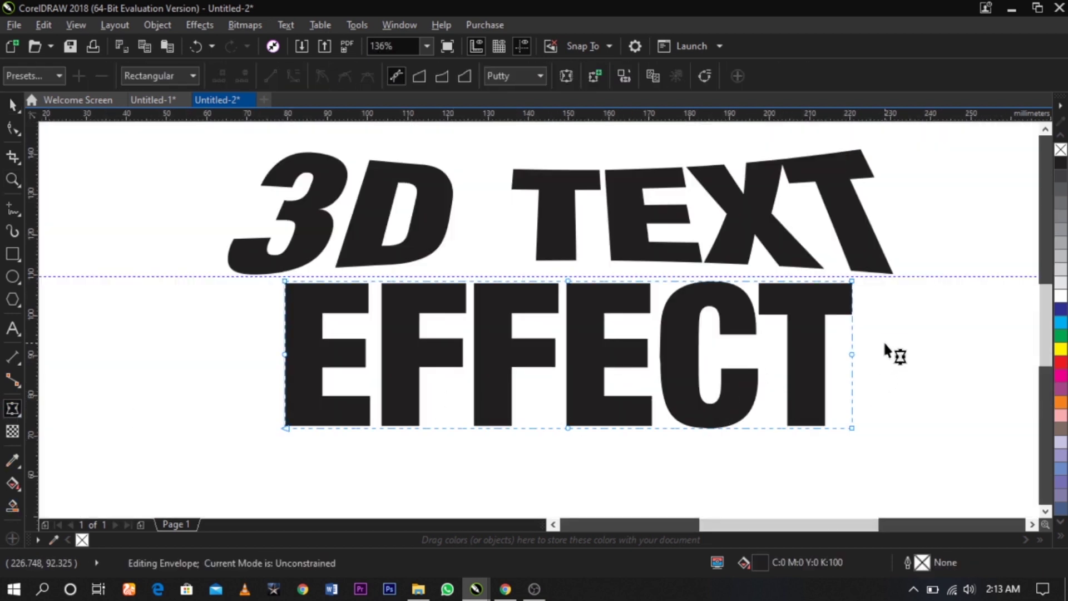
{"action": "left_click_drag", "start_coordinate": [885, 345], "coordinate": [243, 395]}
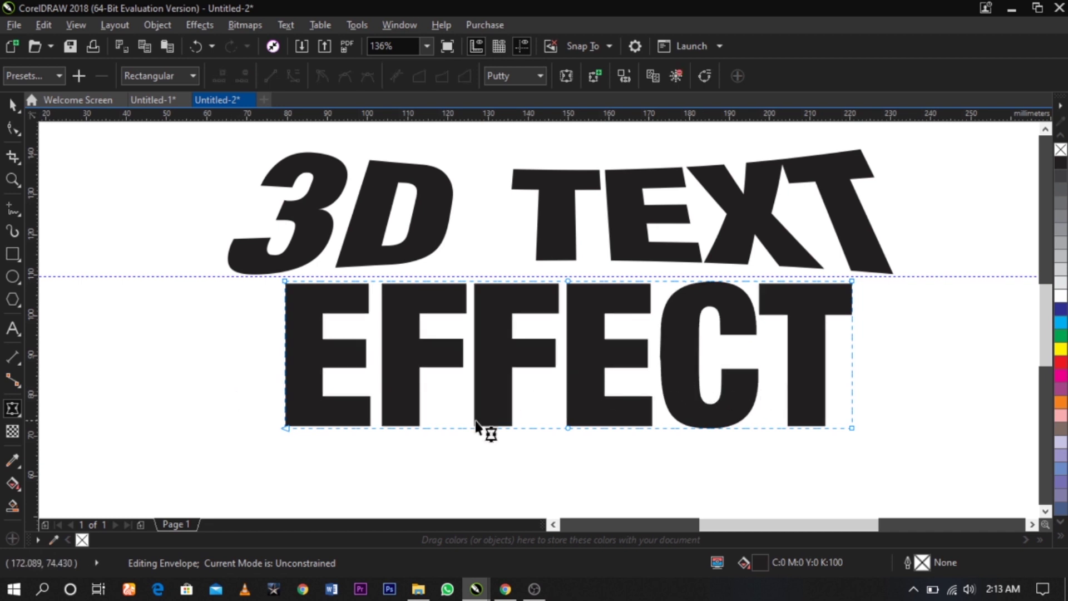
{"action": "left_click_drag", "start_coordinate": [469, 483], "coordinate": [612, 245]}
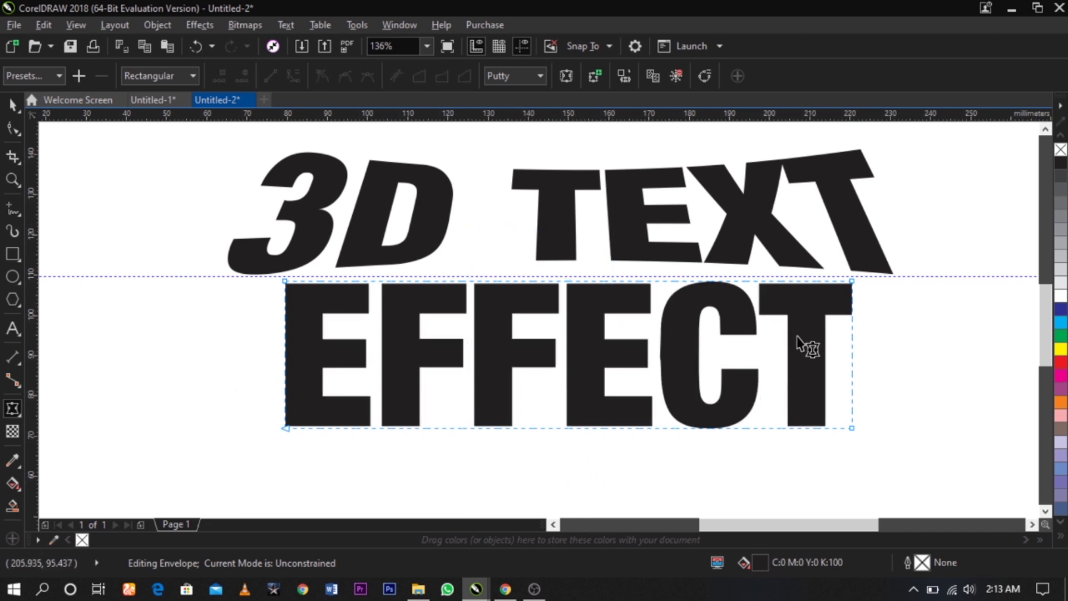
Step: Convert all four sides of the EFFECT envelope to straight lines
{"action": "right_click", "coordinate": [854, 357]}
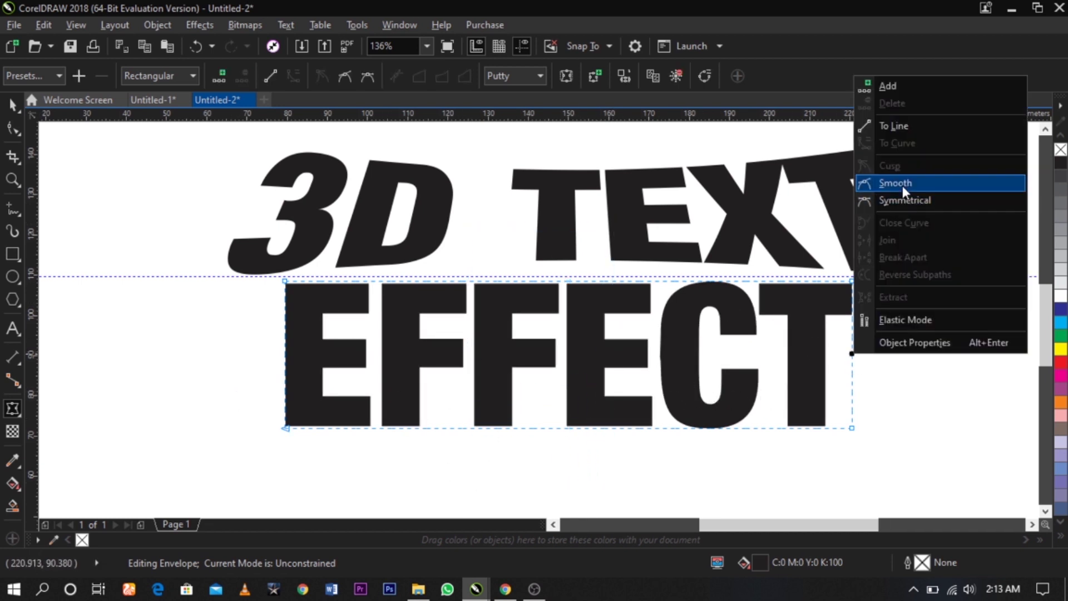
{"action": "left_click", "coordinate": [868, 143]}
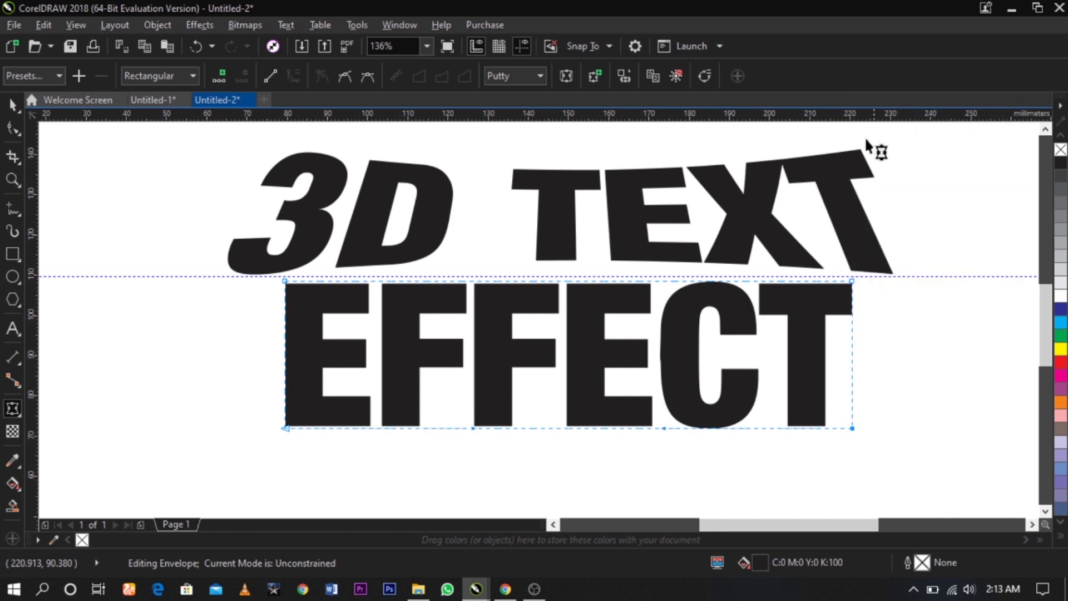
{"action": "right_click", "coordinate": [568, 281]}
{"action": "left_click", "coordinate": [622, 336]}
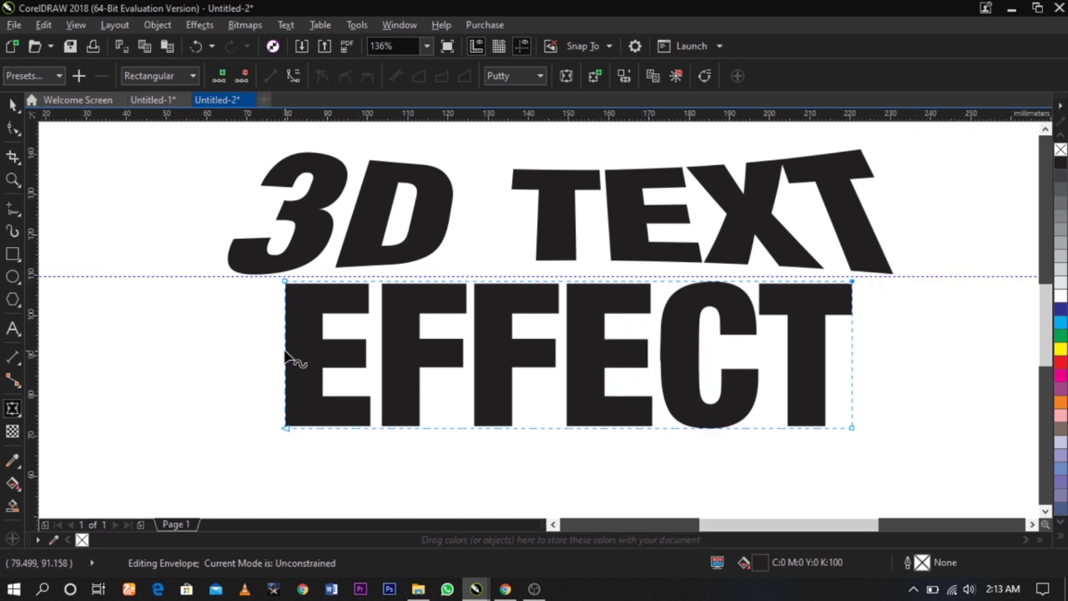
{"action": "right_click", "coordinate": [285, 355]}
{"action": "left_click", "coordinate": [348, 126]}
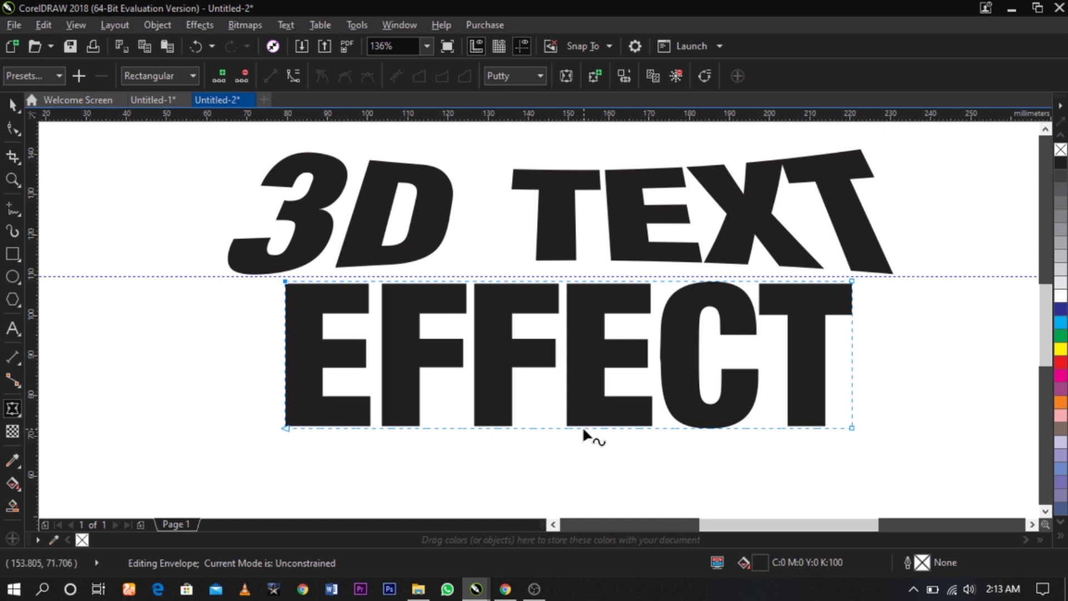
{"action": "right_click", "coordinate": [583, 429]}
{"action": "left_click", "coordinate": [636, 202]}
Step: Move the EFFECT envelope's right corner nodes outward, the upper one about 9 mm and the lower one about 23 mm
{"action": "left_click_drag", "start_coordinate": [851, 429], "coordinate": [920, 428]}
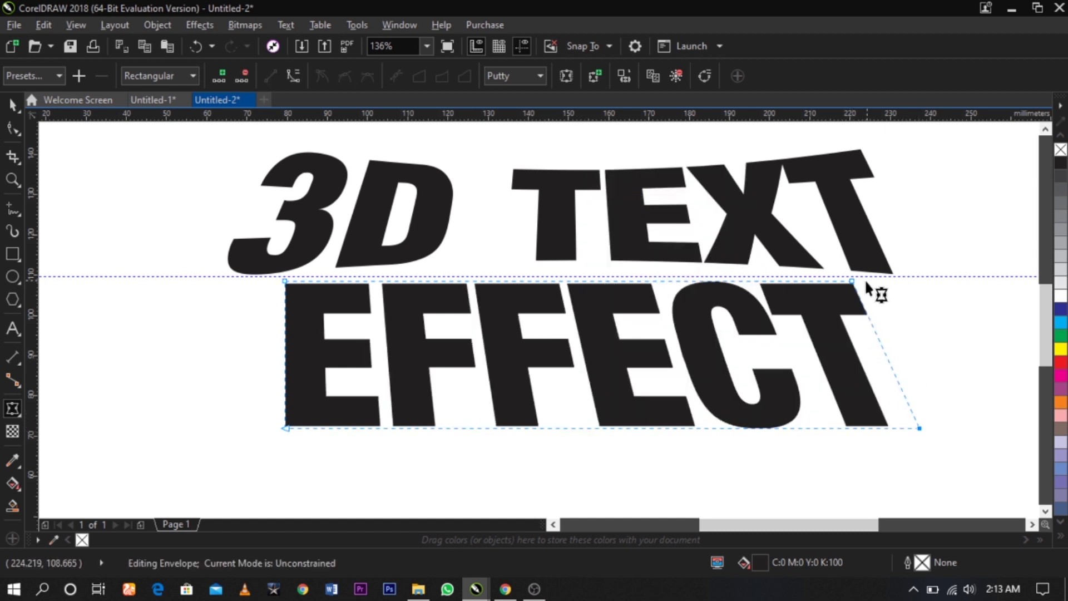
{"action": "left_click_drag", "start_coordinate": [851, 280], "coordinate": [888, 279]}
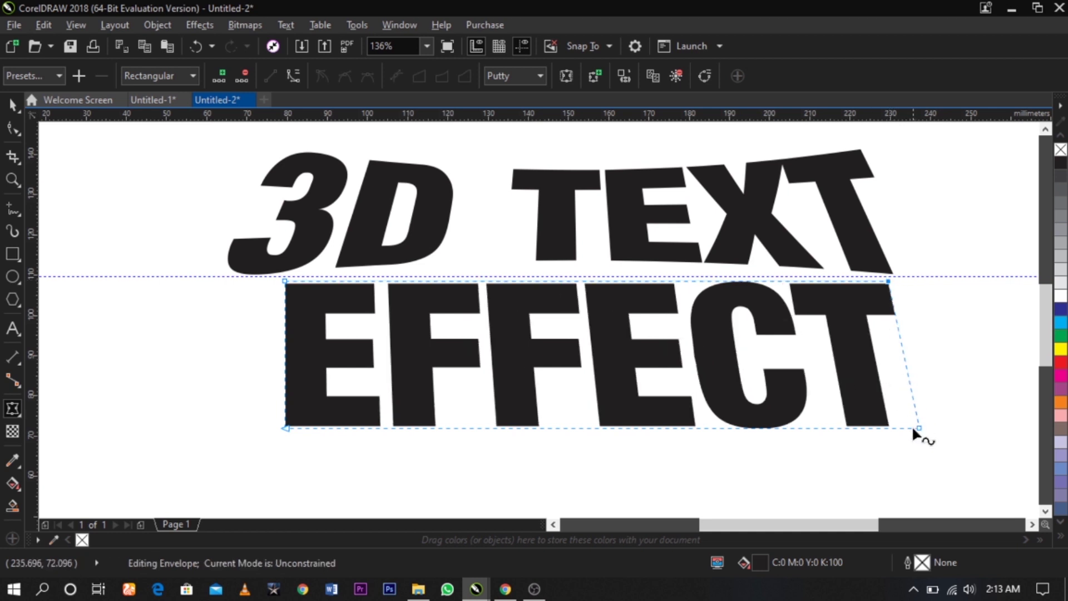
{"action": "left_click_drag", "start_coordinate": [919, 428], "coordinate": [945, 428]}
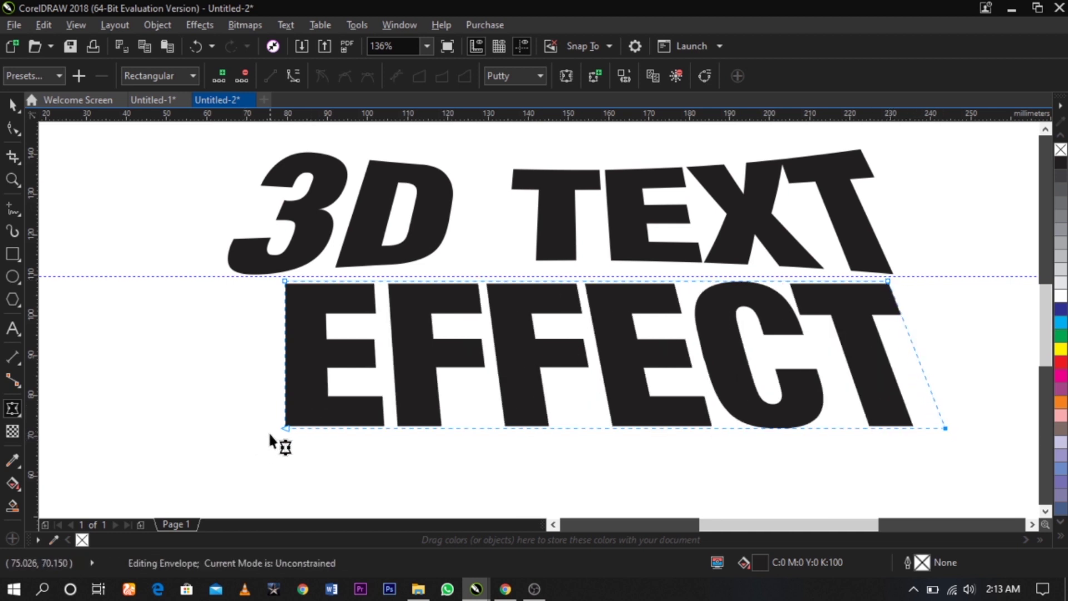
Step: Move the EFFECT envelope's left corners outward, about 16 mm at the top and 37 mm at the bottom, and both right corners about 2 mm further
{"action": "left_click_drag", "start_coordinate": [285, 281], "coordinate": [234, 281]}
{"action": "left_click_drag", "start_coordinate": [234, 428], "coordinate": [157, 428]}
{"action": "left_click_drag", "start_coordinate": [233, 282], "coordinate": [219, 284]}
{"action": "key", "text": "ctrl+z"}
{"action": "left_click_drag", "start_coordinate": [157, 427], "coordinate": [137, 421]}
{"action": "left_click_drag", "start_coordinate": [847, 259], "coordinate": [1002, 459]}
{"action": "left_click_drag", "start_coordinate": [943, 428], "coordinate": [953, 428]}
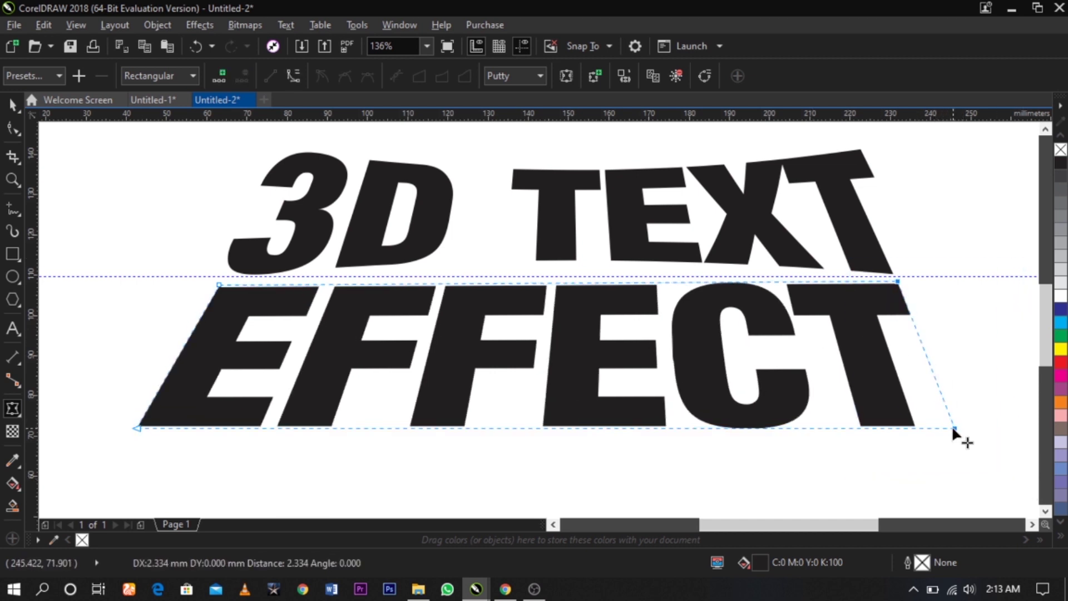
Step: Convert the upper side of the EFFECT envelope to a curve and bend its middle about 3 mm downward
{"action": "right_click", "coordinate": [546, 286]}
{"action": "key", "text": "Escape"}
{"action": "right_click", "coordinate": [548, 287]}
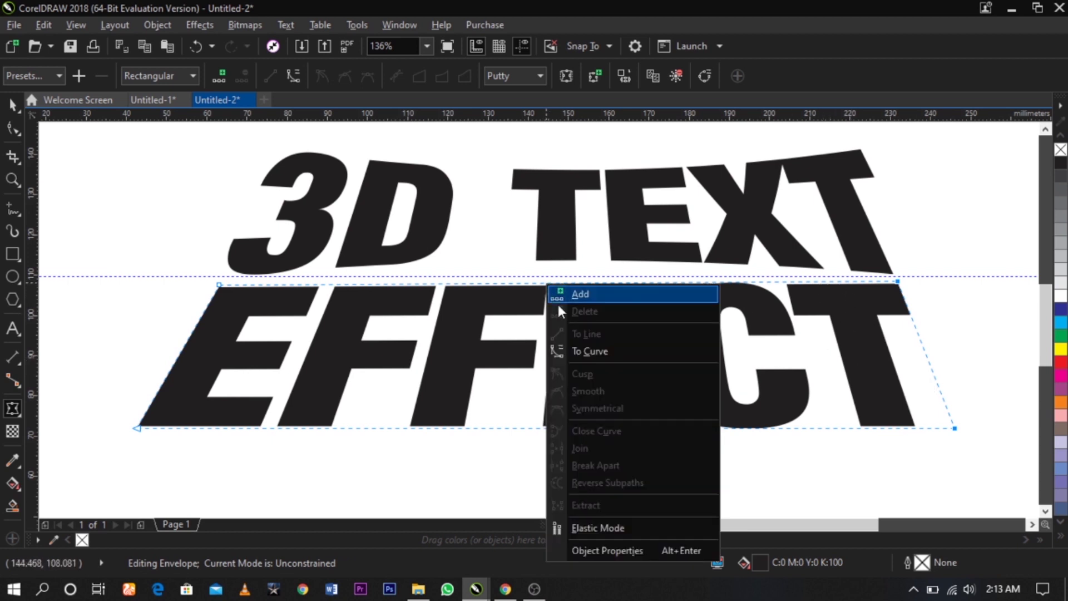
{"action": "left_click", "coordinate": [584, 351]}
{"action": "left_click_drag", "start_coordinate": [546, 287], "coordinate": [553, 299]}
Step: Convert the lower side of the EFFECT envelope to a curve and bend its middle about 6 mm upward
{"action": "right_click", "coordinate": [556, 430]}
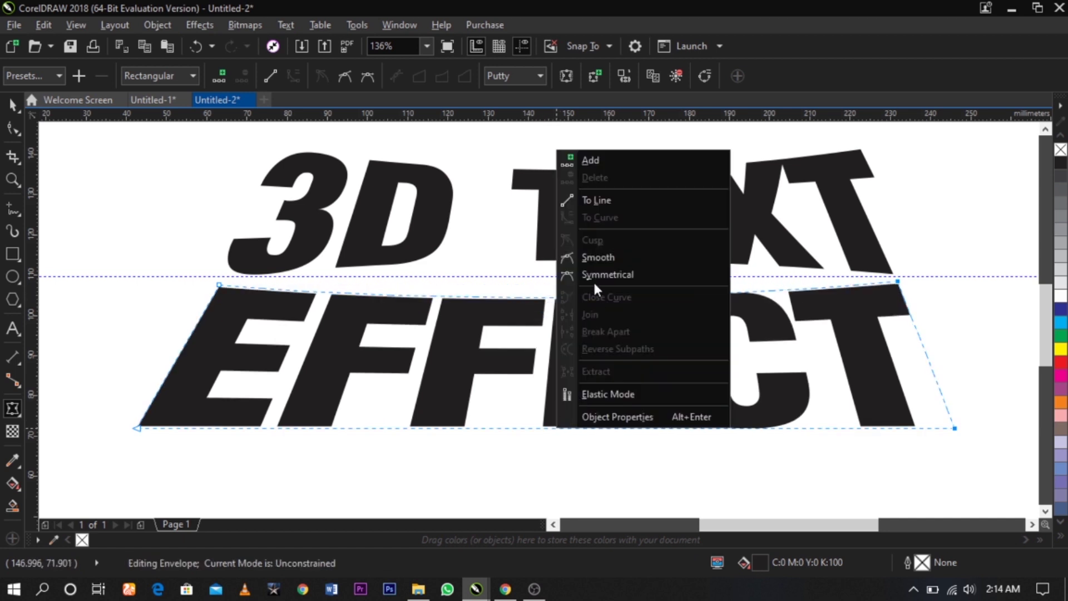
{"action": "left_click", "coordinate": [536, 416]}
{"action": "left_click_drag", "start_coordinate": [554, 426], "coordinate": [542, 413]}
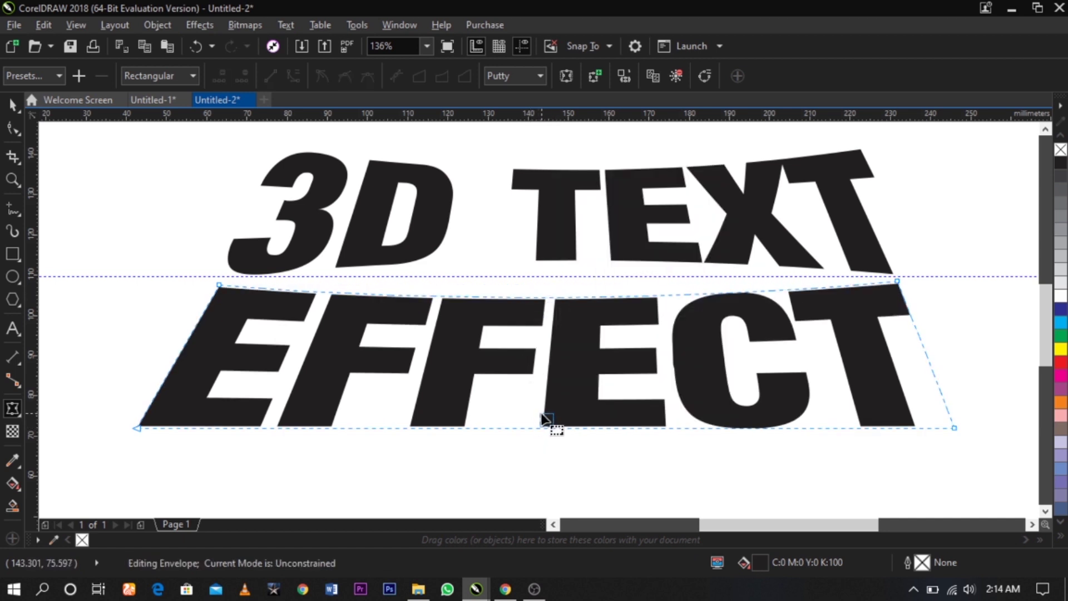
{"action": "left_click", "coordinate": [536, 428]}
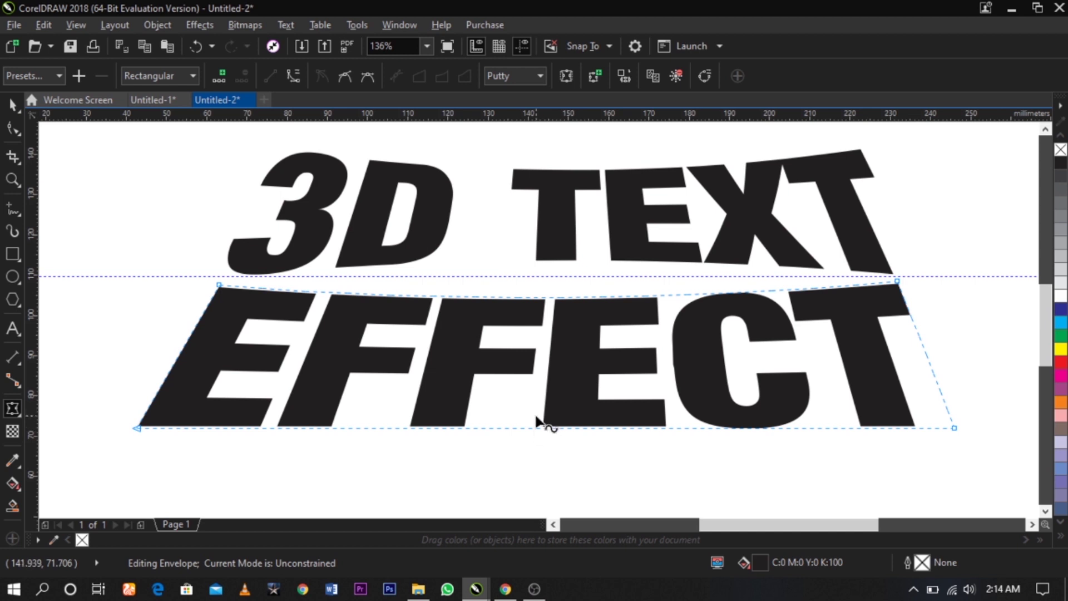
{"action": "right_click", "coordinate": [538, 429]}
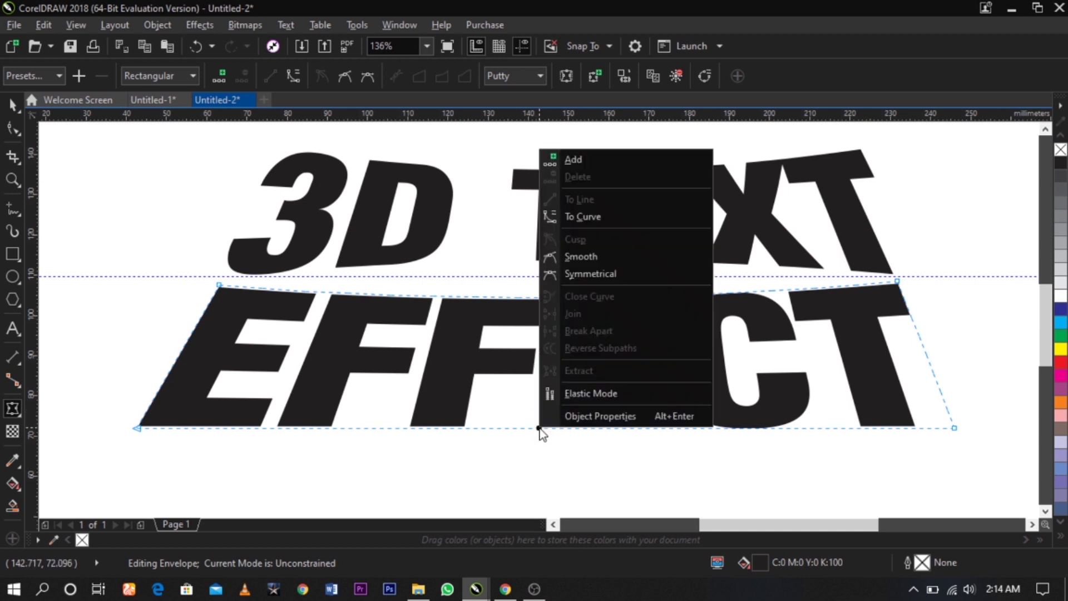
{"action": "left_click", "coordinate": [581, 217]}
{"action": "left_click_drag", "start_coordinate": [536, 425], "coordinate": [539, 378]}
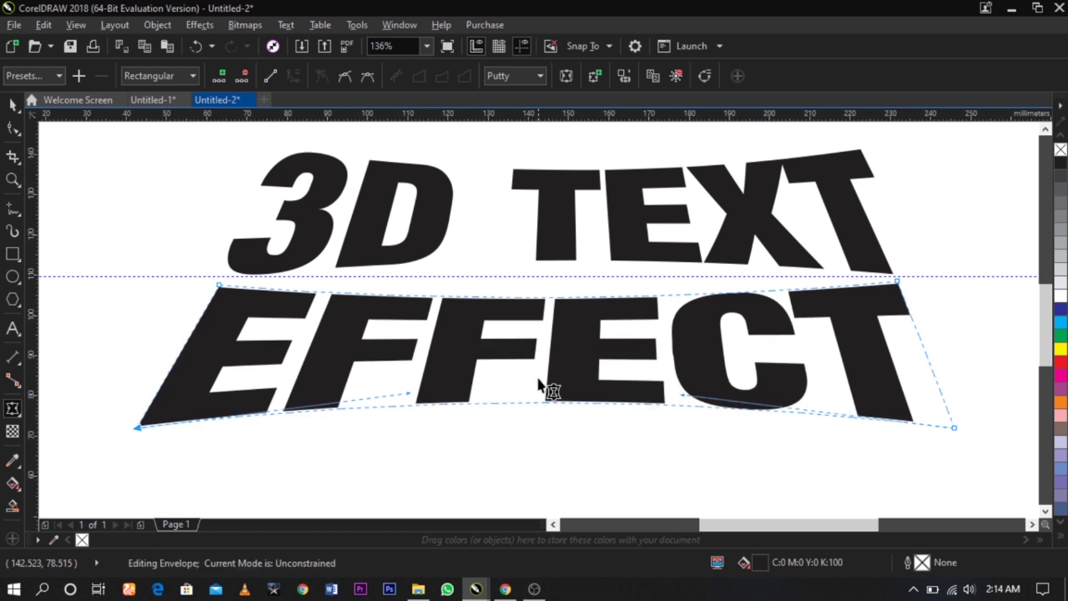
Step: Move the 3D TEXT line about 4 mm down toward EFFECT and delete the horizontal guideline between them
{"action": "left_click", "coordinate": [562, 257]}
{"action": "key", "text": "space"}
{"action": "left_click_drag", "start_coordinate": [558, 244], "coordinate": [558, 261]}
{"action": "key", "text": "Escape"}
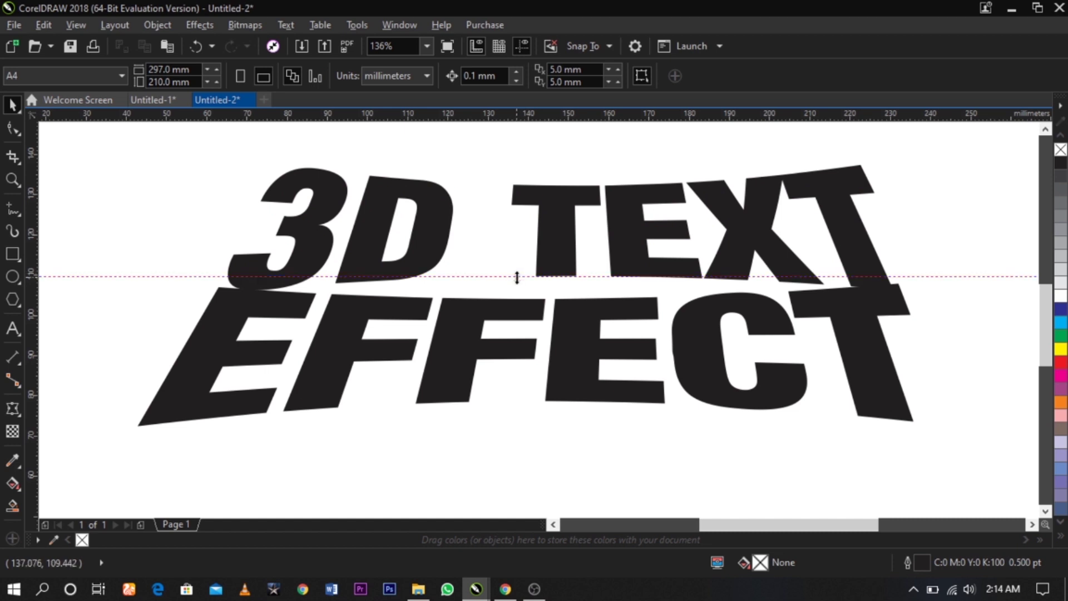
{"action": "left_click", "coordinate": [517, 277]}
{"action": "key", "text": "Delete"}
Step: Nudge the 3D TEXT line about 0.6 mm upward to fine-tune its gap to EFFECT
{"action": "left_click", "coordinate": [553, 264]}
{"action": "scroll", "coordinate": [553, 264], "scroll_direction": "up", "scroll_amount": 2}
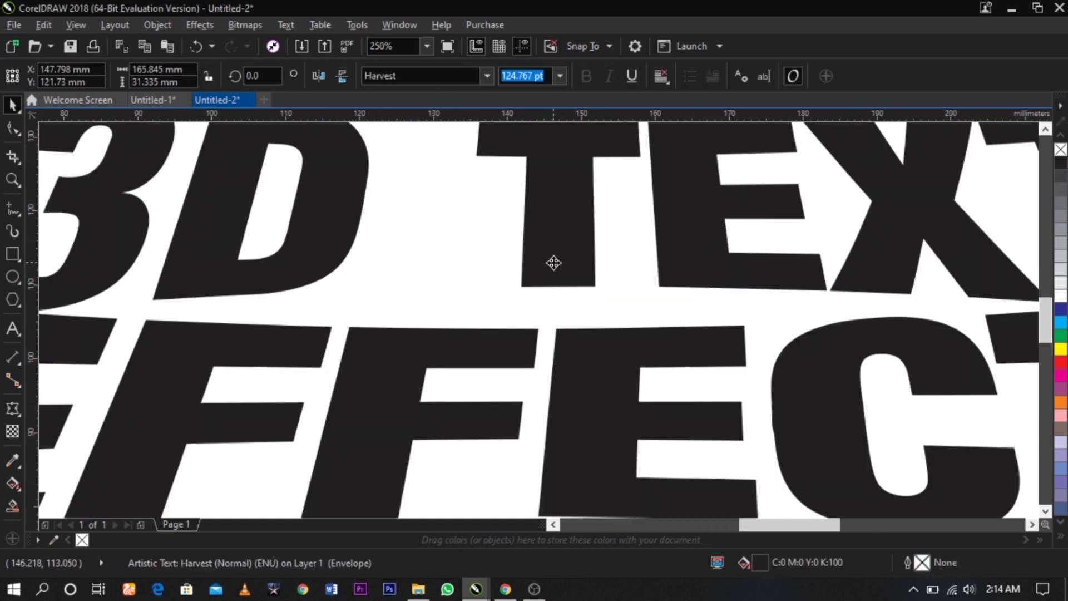
{"action": "left_click_drag", "start_coordinate": [553, 261], "coordinate": [552, 255]}
{"action": "scroll", "coordinate": [553, 255], "scroll_direction": "down", "scroll_amount": 2}
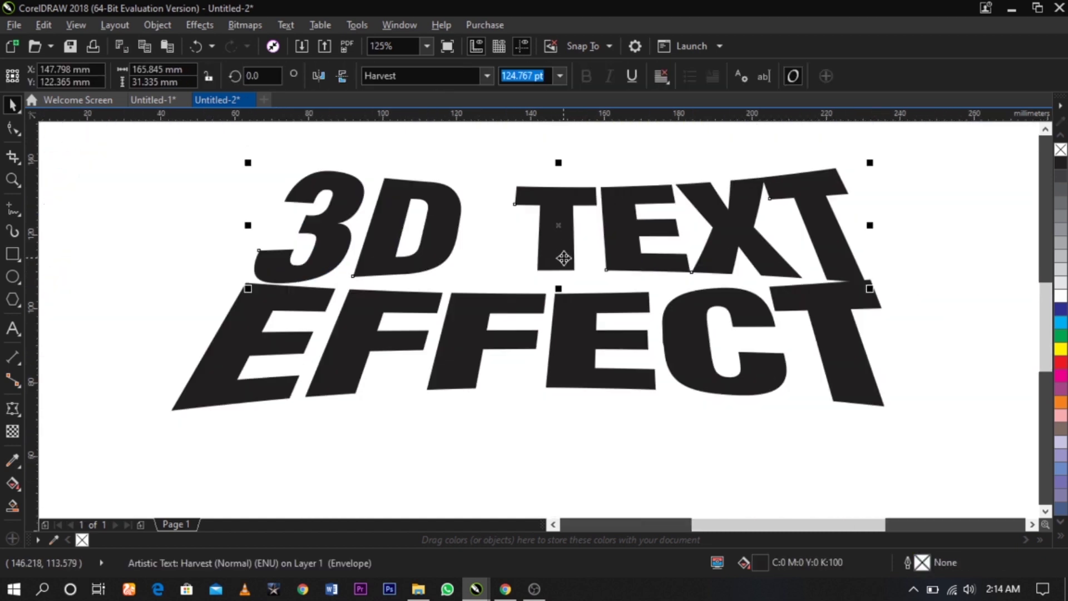
Step: Convert the right side of the 3D TEXT envelope to a curve and bend its middle about 4 mm inward
{"action": "left_click", "coordinate": [17, 410]}
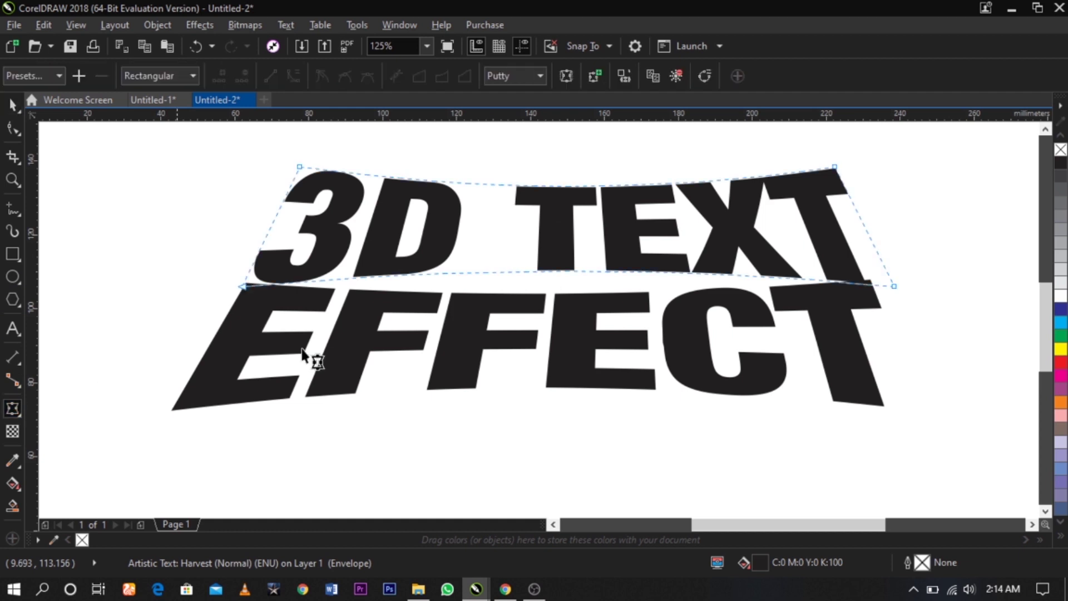
{"action": "right_click", "coordinate": [860, 220]}
{"action": "left_click", "coordinate": [906, 286]}
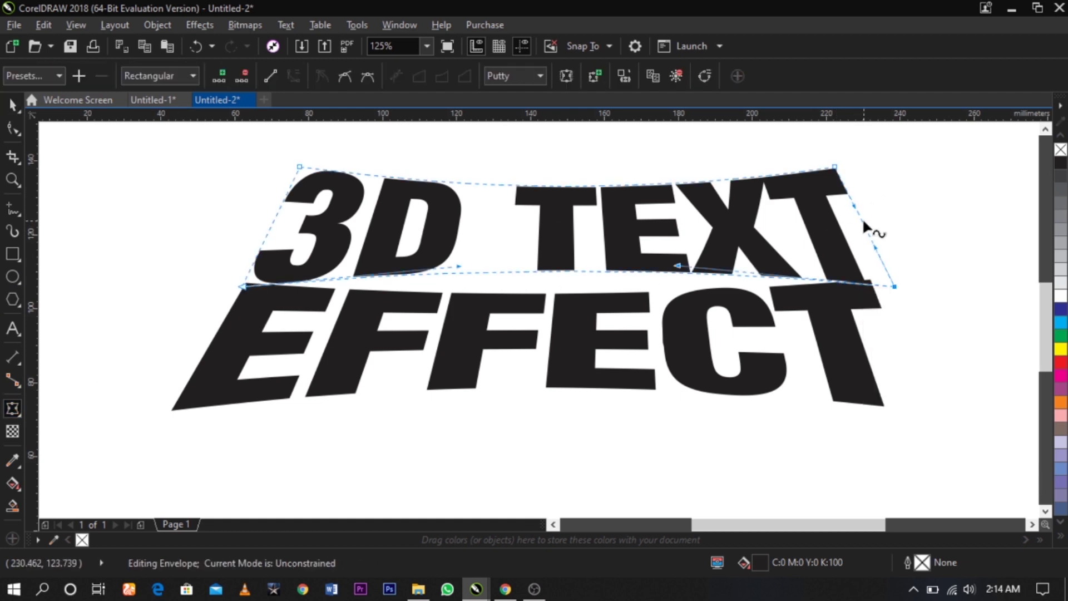
{"action": "left_click_drag", "start_coordinate": [862, 219], "coordinate": [847, 224]}
Step: Convert the right side of the EFFECT envelope to a curve and bend its middle about 2 mm inward
{"action": "left_click", "coordinate": [846, 330]}
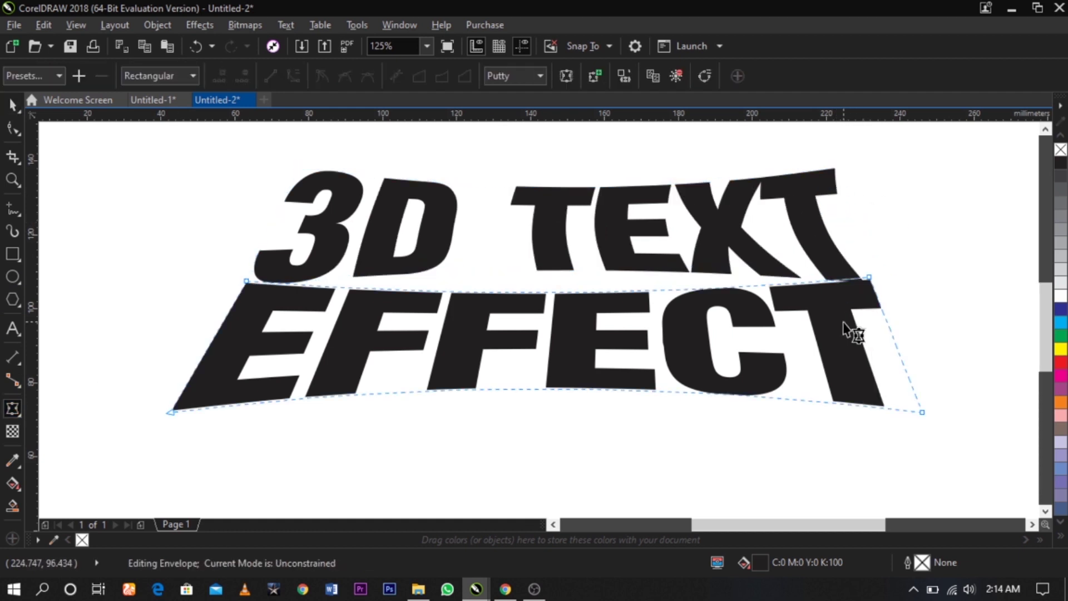
{"action": "right_click", "coordinate": [891, 332]}
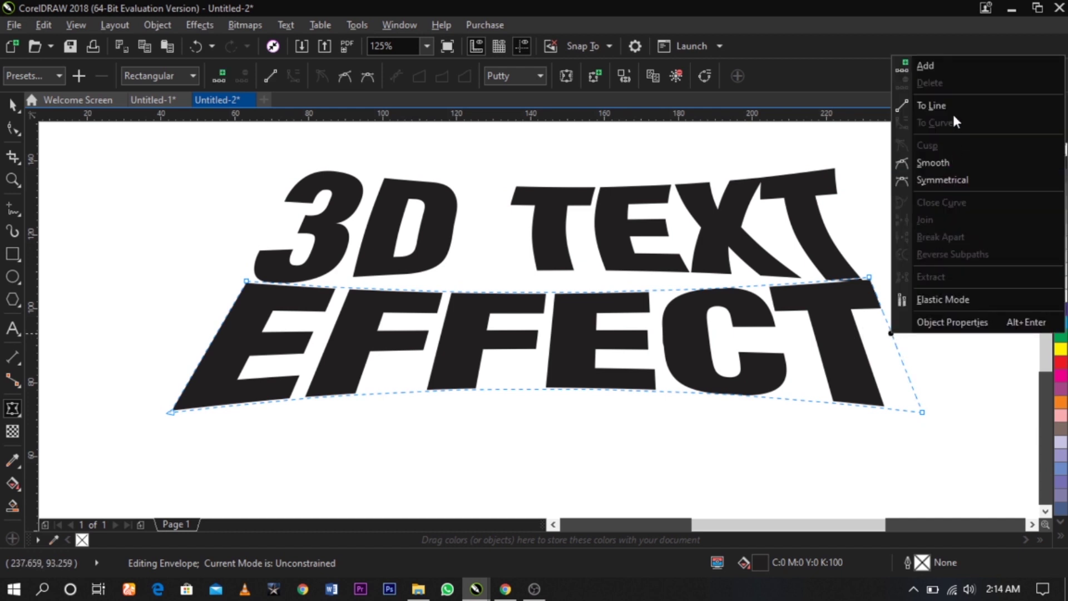
{"action": "left_click", "coordinate": [868, 344]}
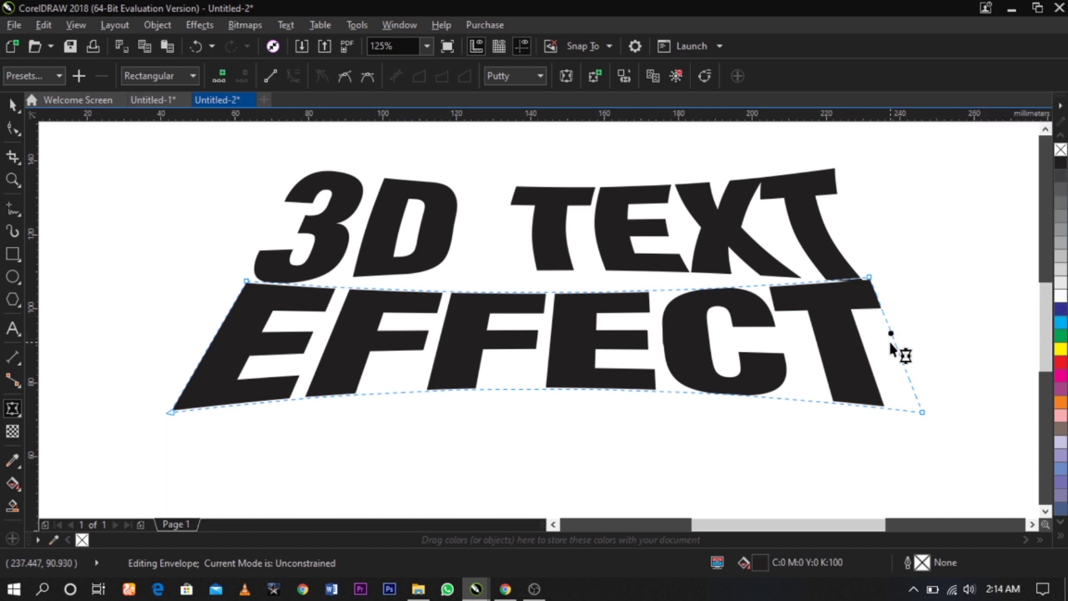
{"action": "left_click_drag", "start_coordinate": [891, 343], "coordinate": [885, 343]}
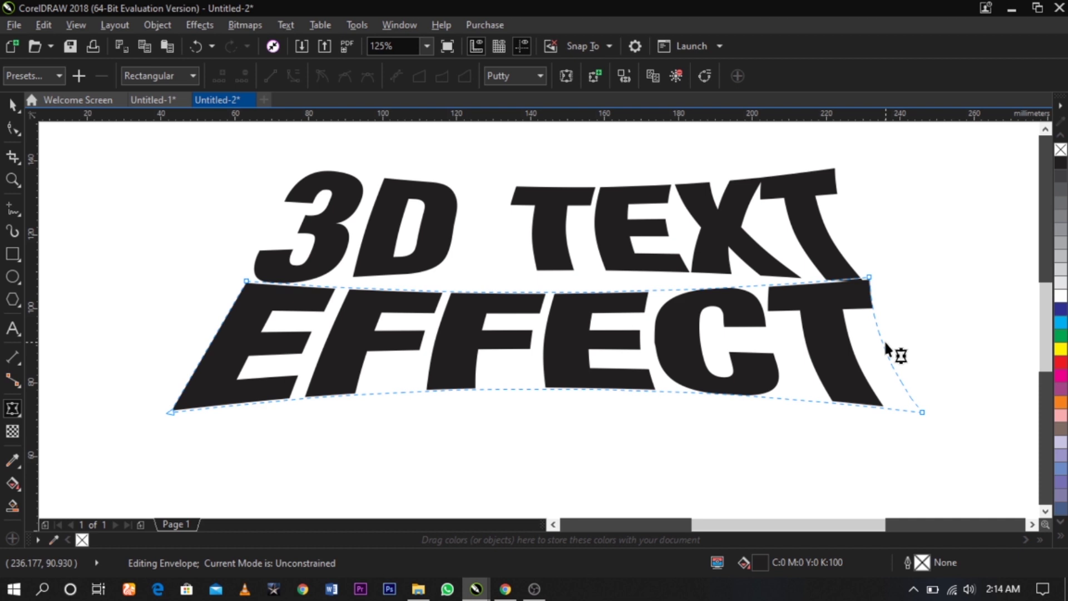
Step: Convert the left side of the EFFECT envelope to a curve and bend its middle about 3 mm inward
{"action": "right_click", "coordinate": [221, 323]}
{"action": "left_click", "coordinate": [222, 328]}
{"action": "right_click", "coordinate": [221, 327]}
{"action": "left_click", "coordinate": [296, 112]}
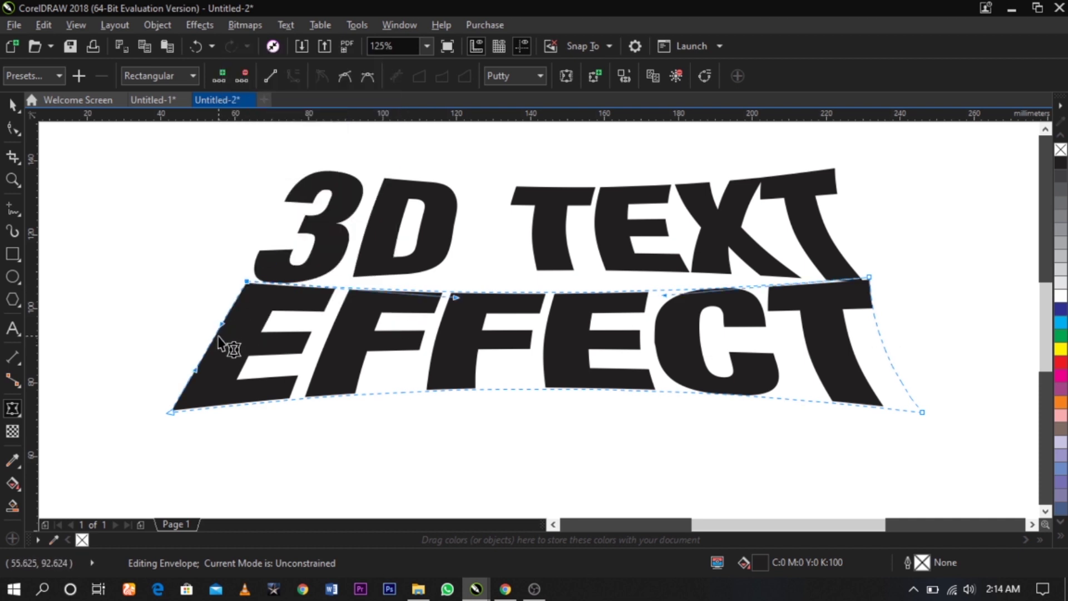
{"action": "left_click_drag", "start_coordinate": [218, 336], "coordinate": [229, 334]}
Step: Convert the left side of the 3D TEXT envelope to a curve and bend its middle about 2 mm inward
{"action": "left_click", "coordinate": [275, 279]}
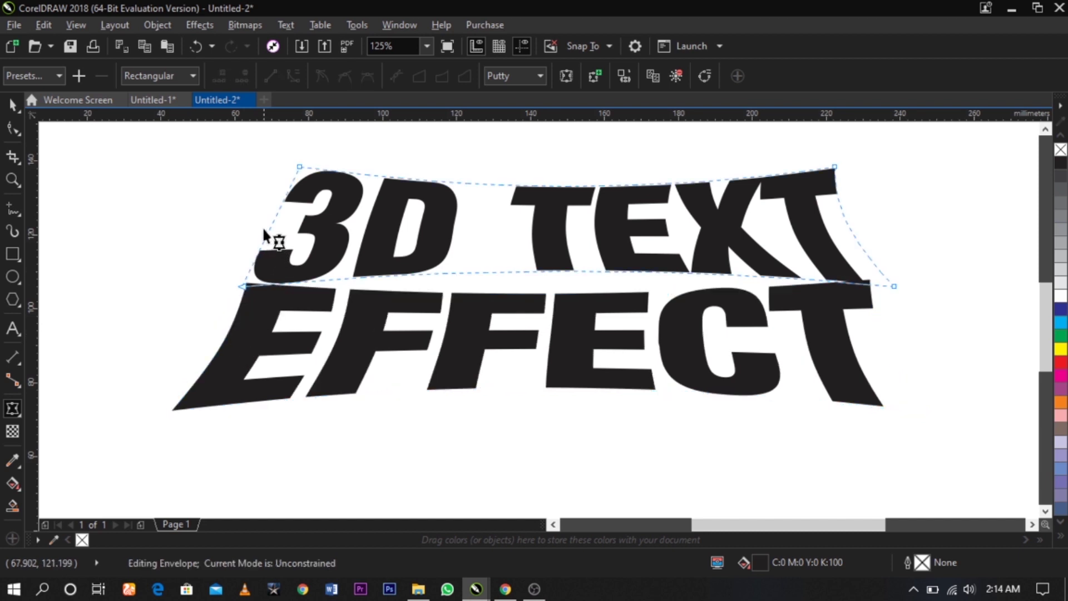
{"action": "right_click", "coordinate": [270, 225]}
{"action": "left_click", "coordinate": [310, 296]}
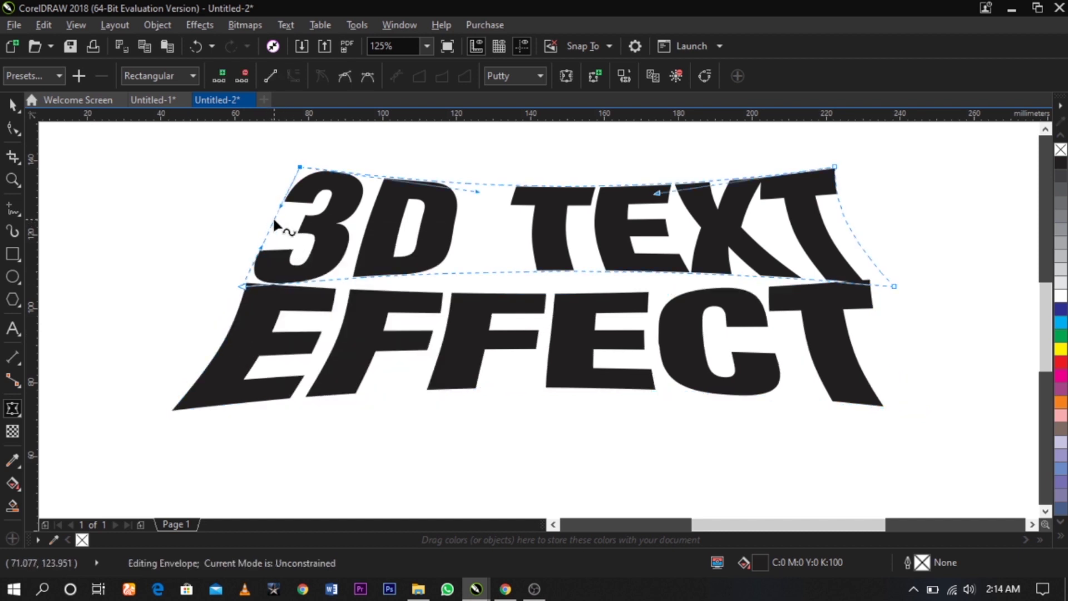
{"action": "left_click_drag", "start_coordinate": [278, 222], "coordinate": [283, 221]}
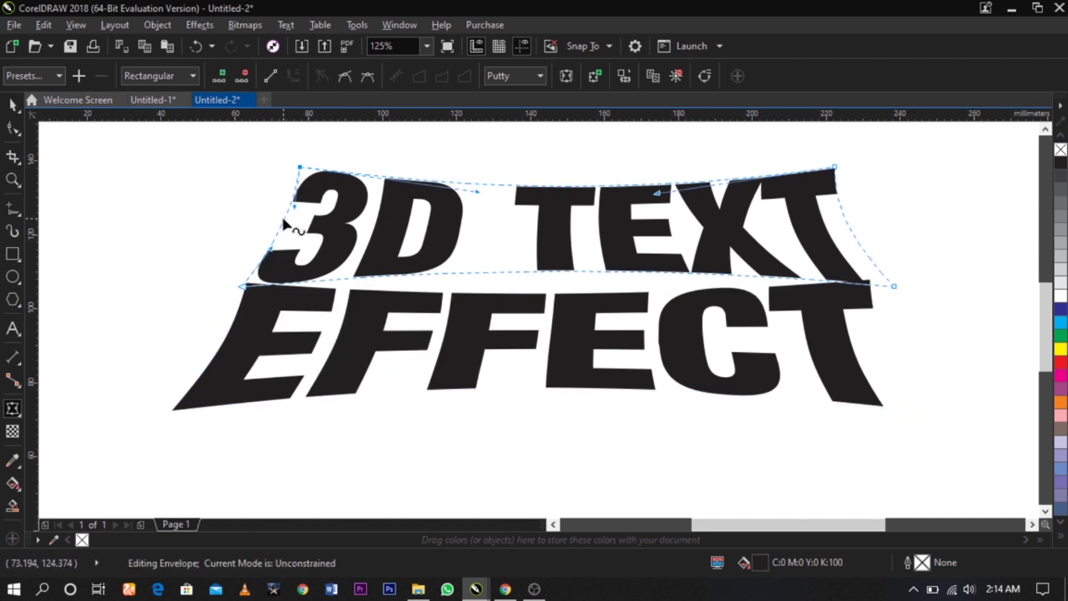
Step: Nudge the EFFECT line down by less than 1 mm to separate its last letter from the line above
{"action": "key", "text": "space"}
{"action": "left_click", "coordinate": [825, 315]}
{"action": "left_click", "coordinate": [858, 303]}
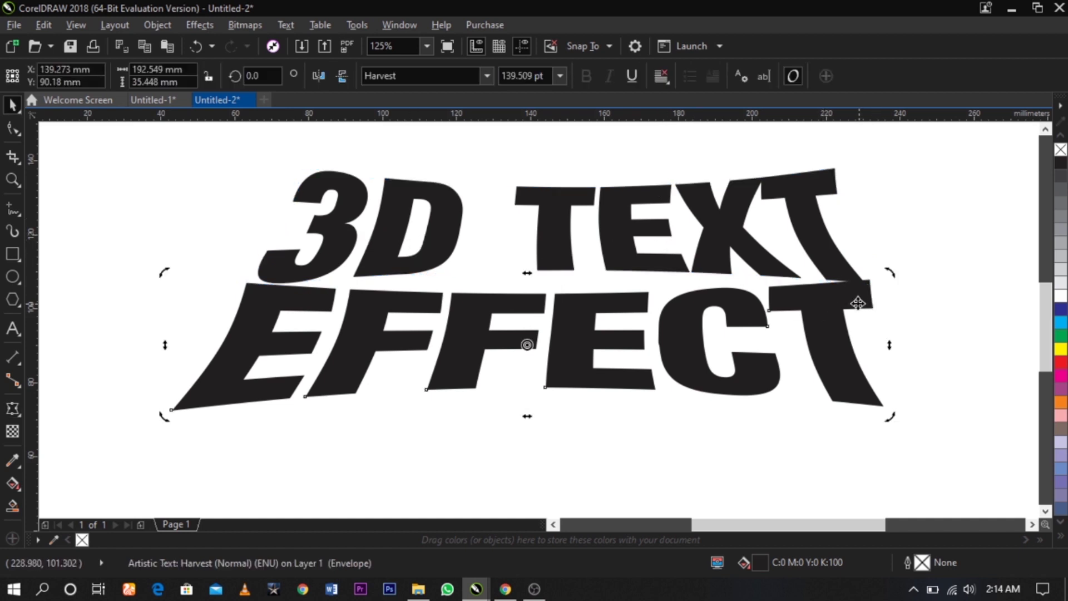
{"action": "scroll", "coordinate": [858, 303], "scroll_direction": "up", "scroll_amount": 2}
{"action": "scroll", "coordinate": [858, 303], "scroll_direction": "down", "scroll_amount": 2}
{"action": "left_click", "coordinate": [869, 256]}
{"action": "scroll", "coordinate": [828, 297], "scroll_direction": "up", "scroll_amount": 2}
{"action": "left_click_drag", "start_coordinate": [828, 290], "coordinate": [827, 294]}
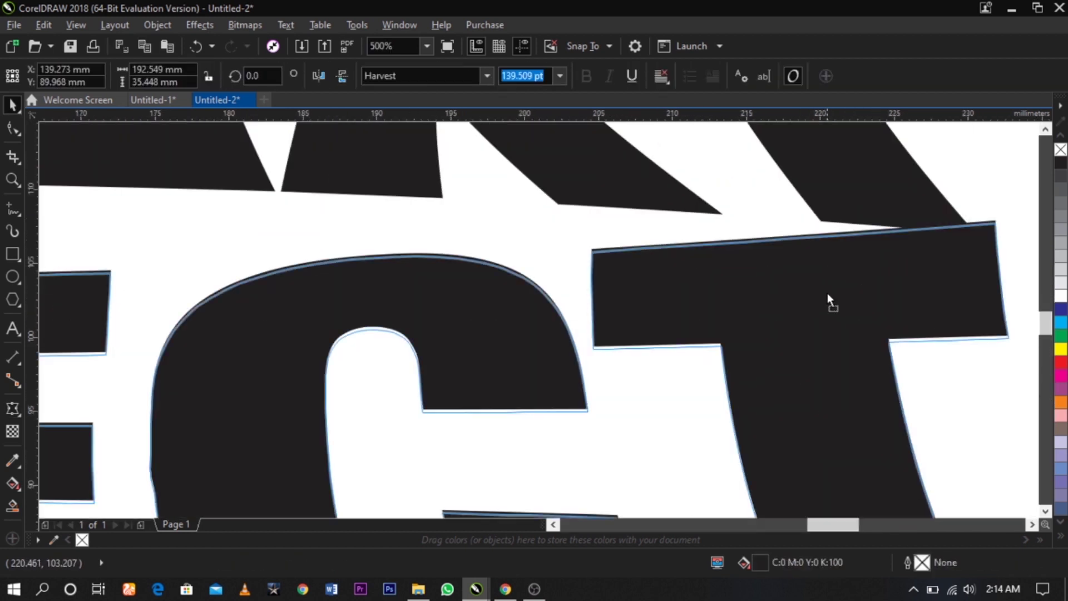
{"action": "scroll", "coordinate": [828, 295], "scroll_direction": "down", "scroll_amount": 4}
{"action": "left_click", "coordinate": [891, 264]}
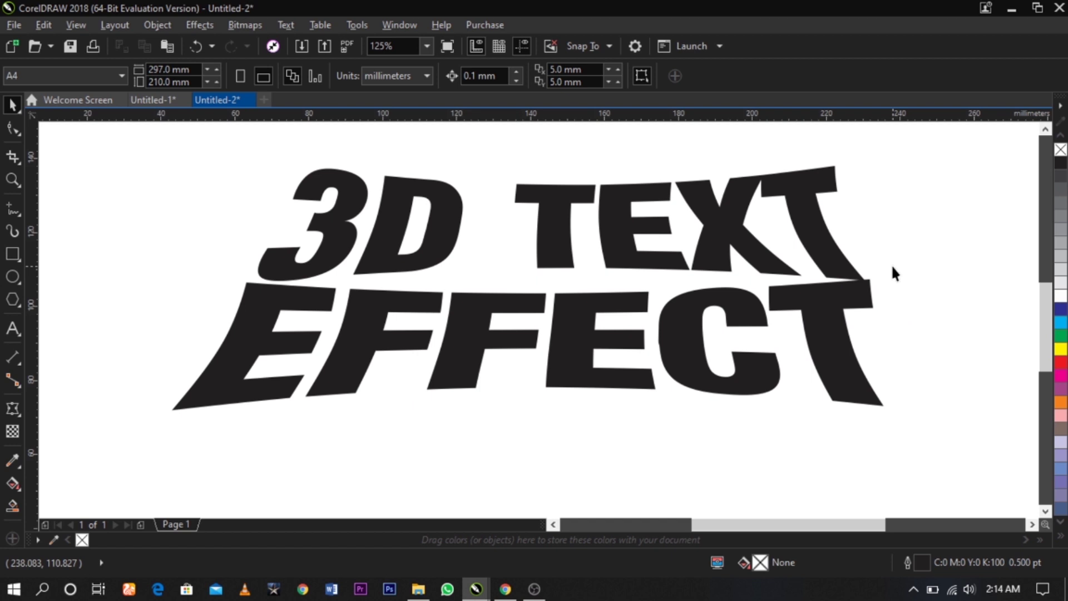
Step: Extrude the 3D TEXT line straight downward, placing the vanishing point about 28 mm below the centre of the letters
{"action": "scroll", "coordinate": [891, 264], "scroll_direction": "up", "scroll_amount": 1}
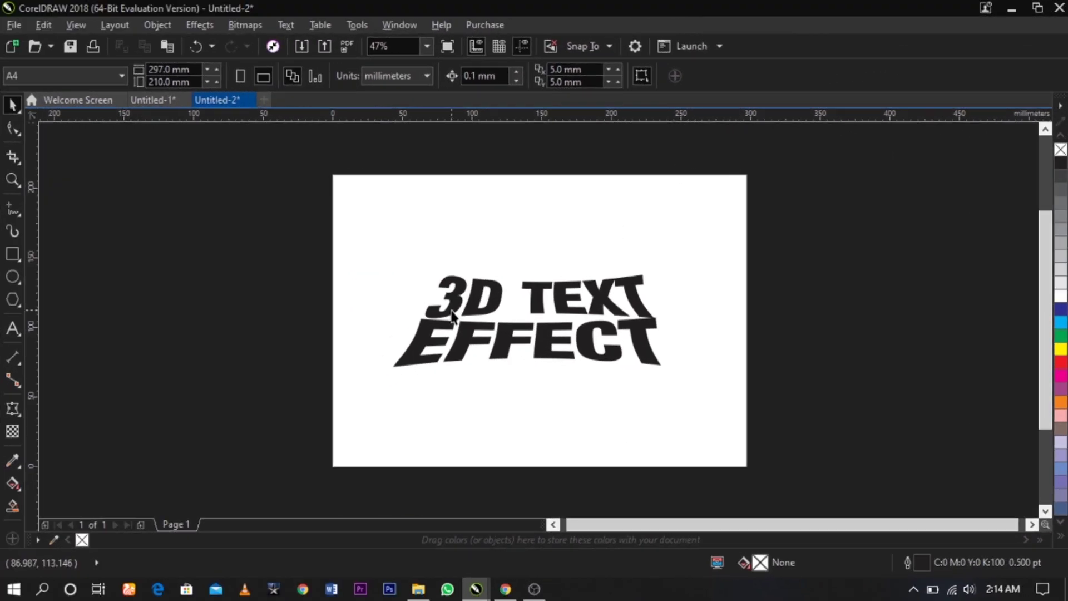
{"action": "key", "text": "z"}
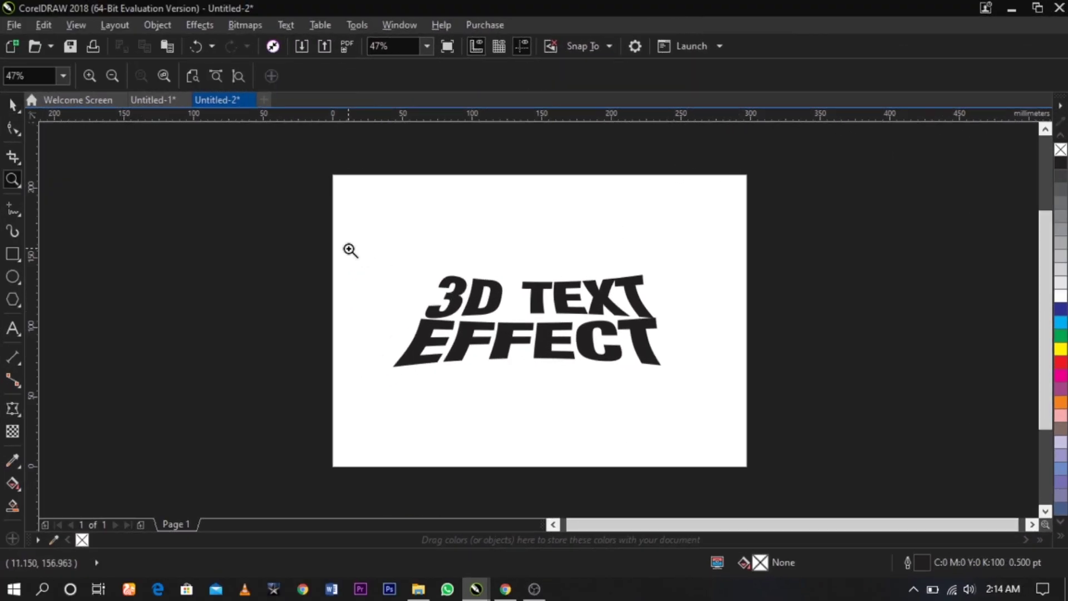
{"action": "left_click_drag", "start_coordinate": [350, 250], "coordinate": [732, 386]}
{"action": "key", "text": "space"}
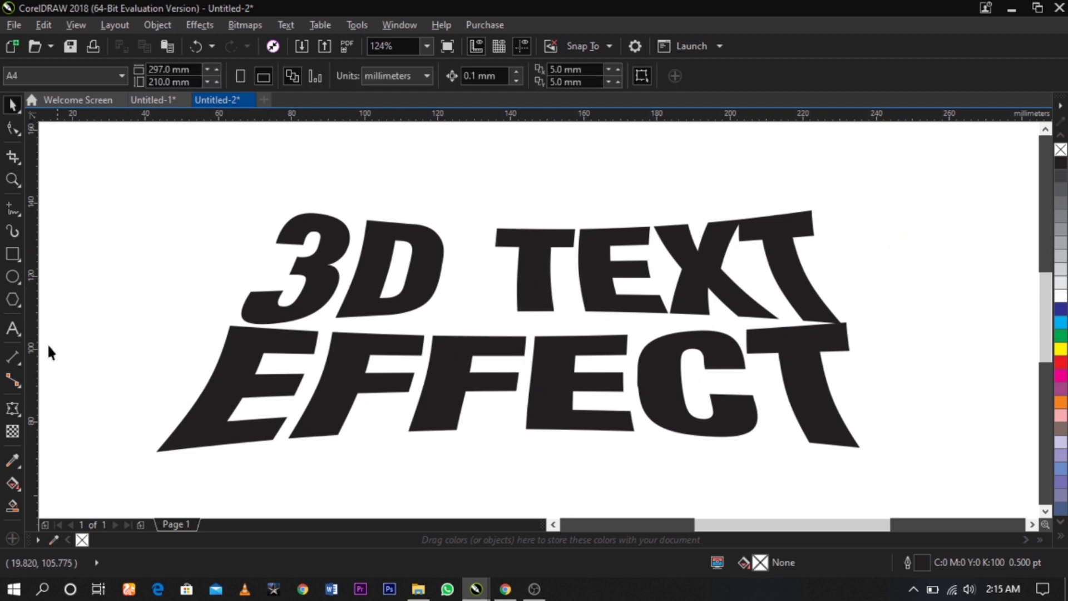
{"action": "left_click", "coordinate": [22, 415]}
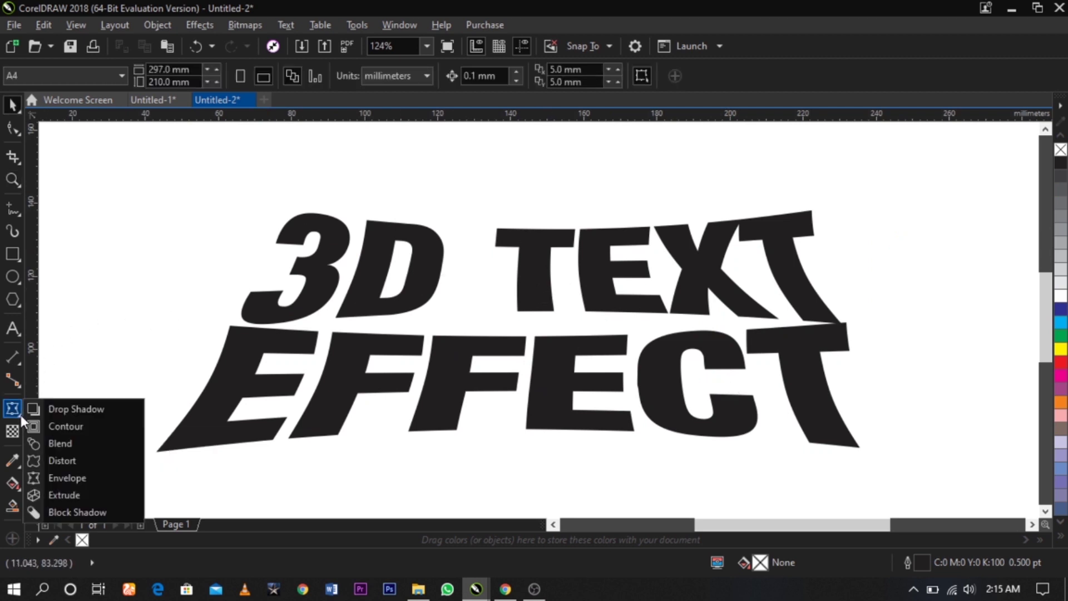
{"action": "left_click", "coordinate": [65, 495]}
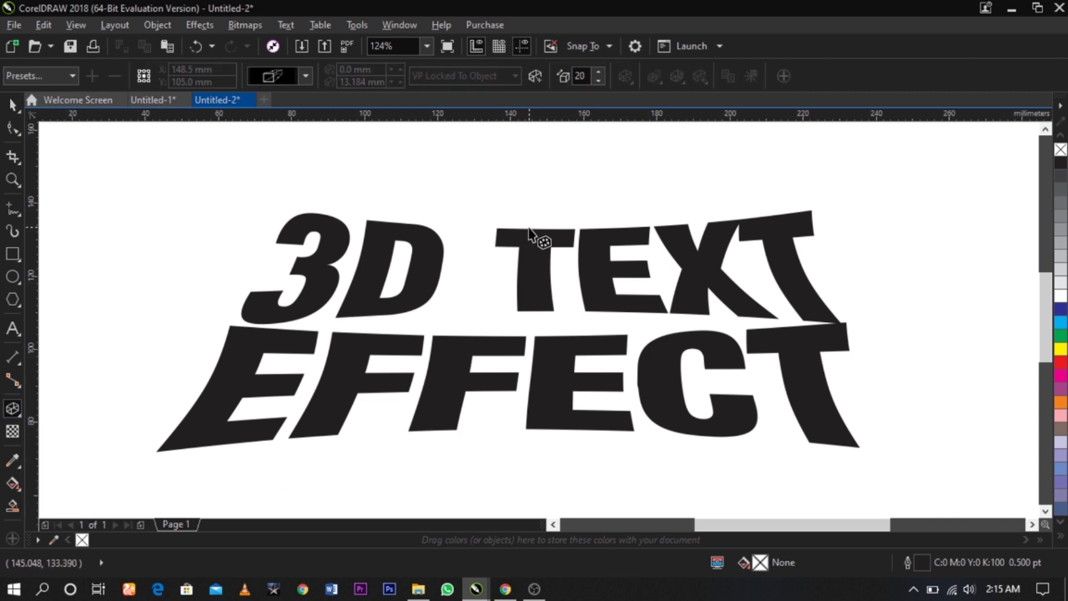
{"action": "left_click_drag", "start_coordinate": [542, 238], "coordinate": [540, 371]}
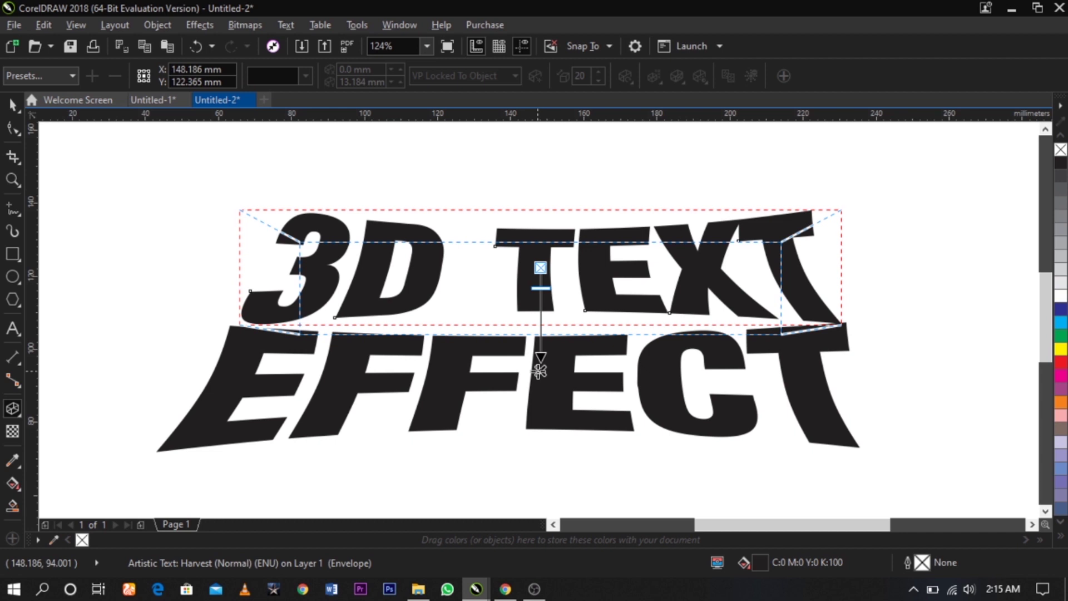
{"action": "left_click_drag", "start_coordinate": [540, 371], "coordinate": [539, 371]}
Step: Adjust the 3D TEXT extrusion to a depth of 39 with its vanishing point about 32.6 mm below the centre
{"action": "left_click_drag", "start_coordinate": [540, 288], "coordinate": [540, 313]}
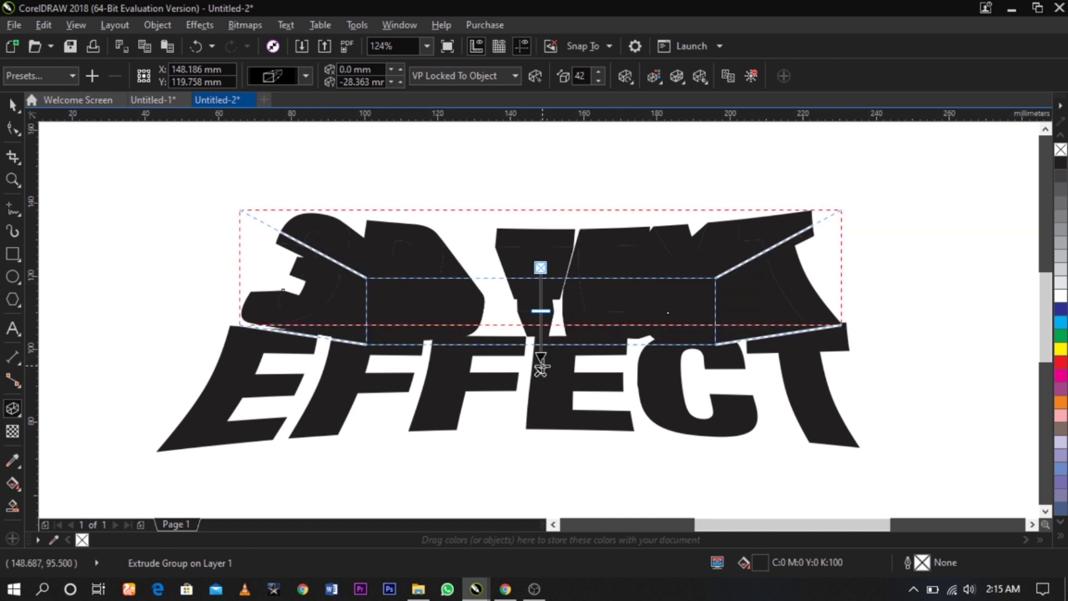
{"action": "left_click_drag", "start_coordinate": [540, 375], "coordinate": [540, 389]}
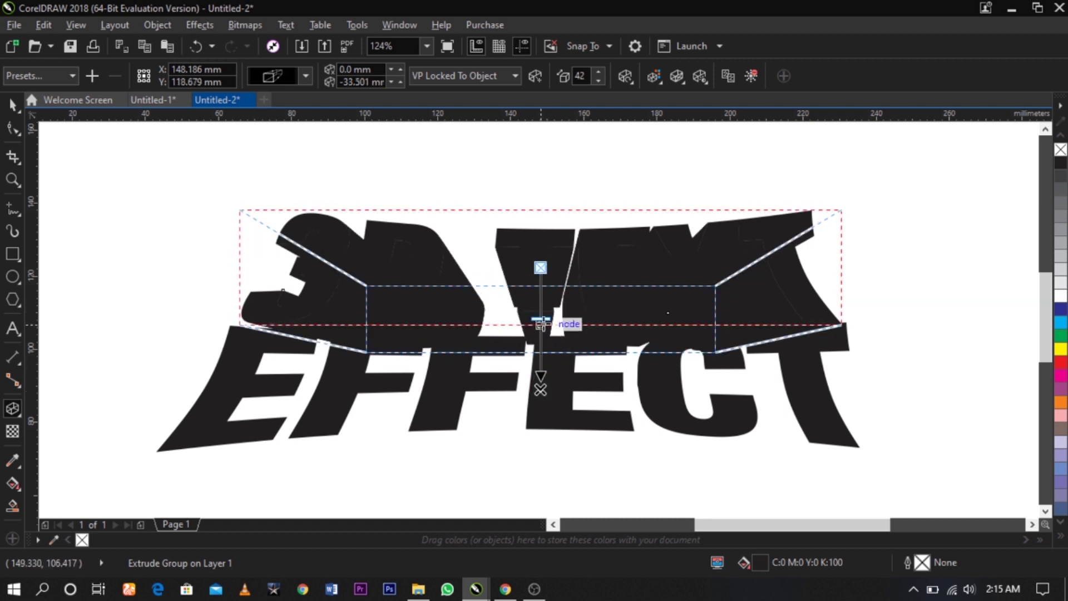
{"action": "left_click", "coordinate": [541, 322]}
{"action": "left_click_drag", "start_coordinate": [540, 322], "coordinate": [540, 312]}
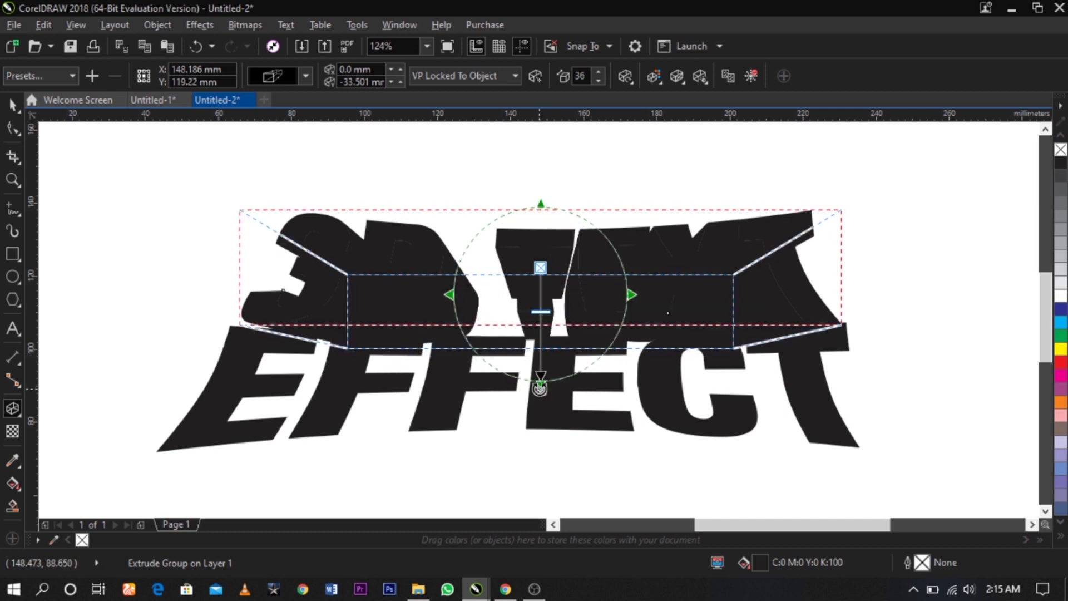
{"action": "left_click", "coordinate": [538, 385]}
{"action": "left_click", "coordinate": [532, 287]}
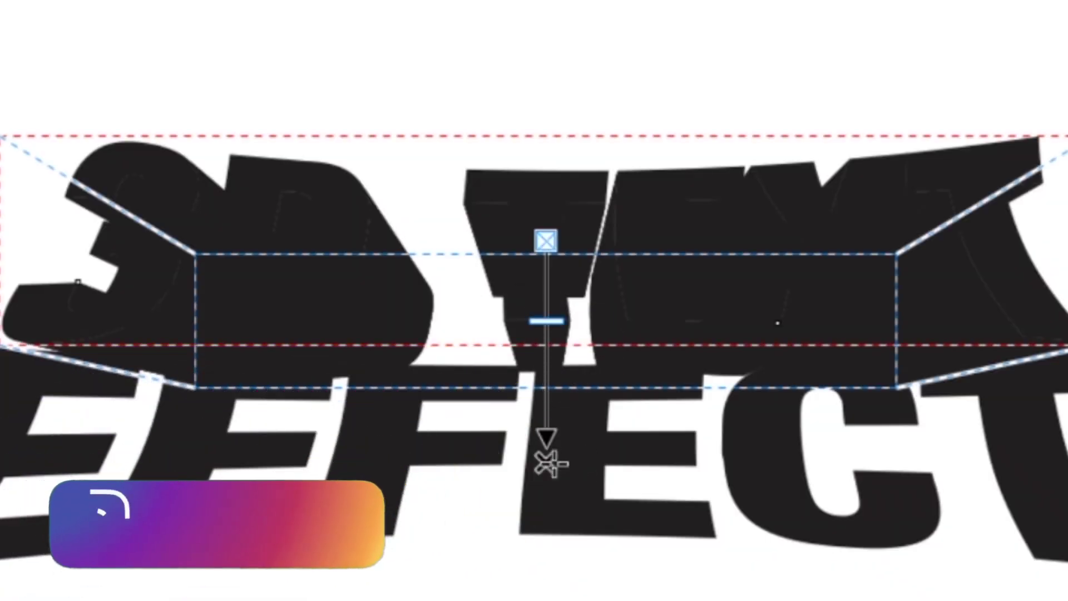
{"action": "mouse_move", "coordinate": [550, 463]}
{"action": "left_mouse_down"}
{"action": "mouse_move", "coordinate": [548, 433]}
{"action": "mouse_move", "coordinate": [546, 455]}
{"action": "left_mouse_up"}
{"action": "mouse_move", "coordinate": [547, 315]}
{"action": "left_mouse_down"}
{"action": "mouse_move", "coordinate": [546, 344]}
{"action": "mouse_move", "coordinate": [546, 325]}
{"action": "left_mouse_up"}
{"action": "left_click", "coordinate": [548, 509]}
{"action": "key", "text": "space"}
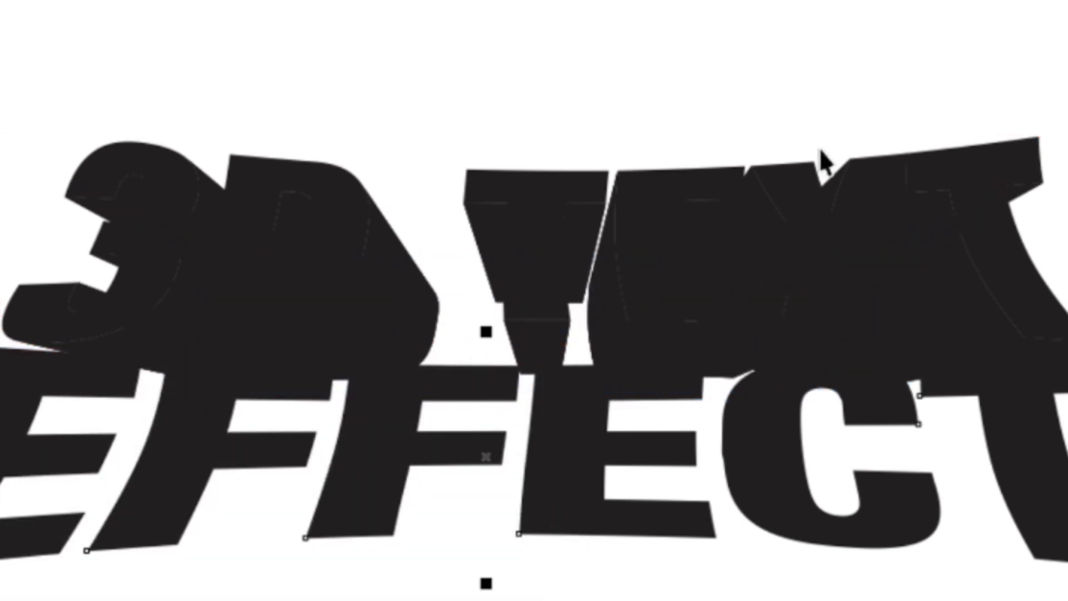
Step: Import the yellow-to-dark-red palette image b080750d4034b1e1c3092d0d67e0fe55 and place it about 24 mm wide to the right of the title
{"action": "right_click", "coordinate": [888, 75]}
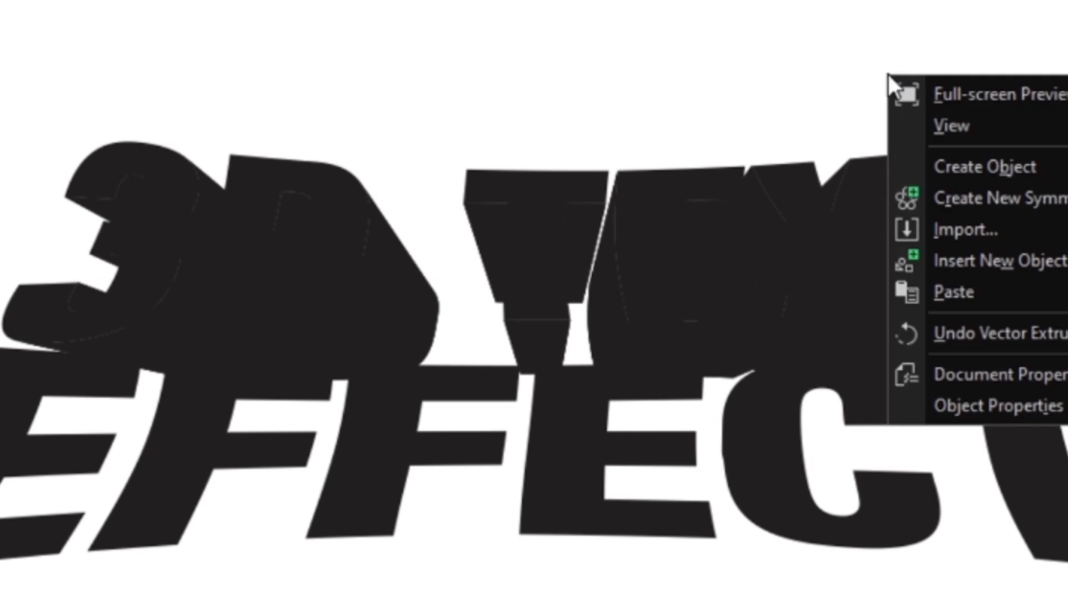
{"action": "left_click", "coordinate": [939, 228]}
{"action": "left_click", "coordinate": [451, 239]}
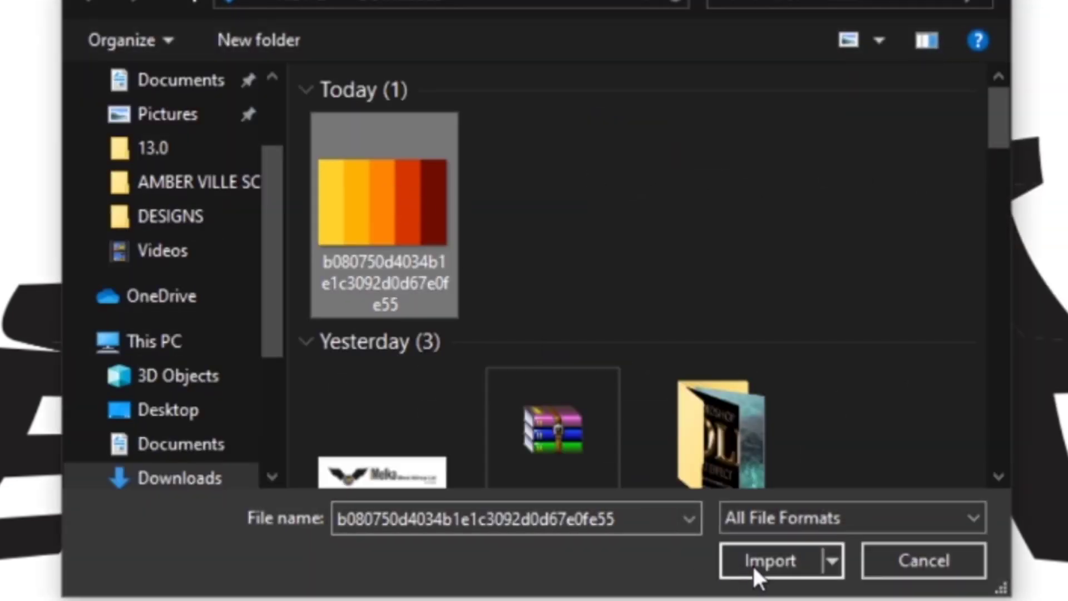
{"action": "left_click", "coordinate": [771, 560]}
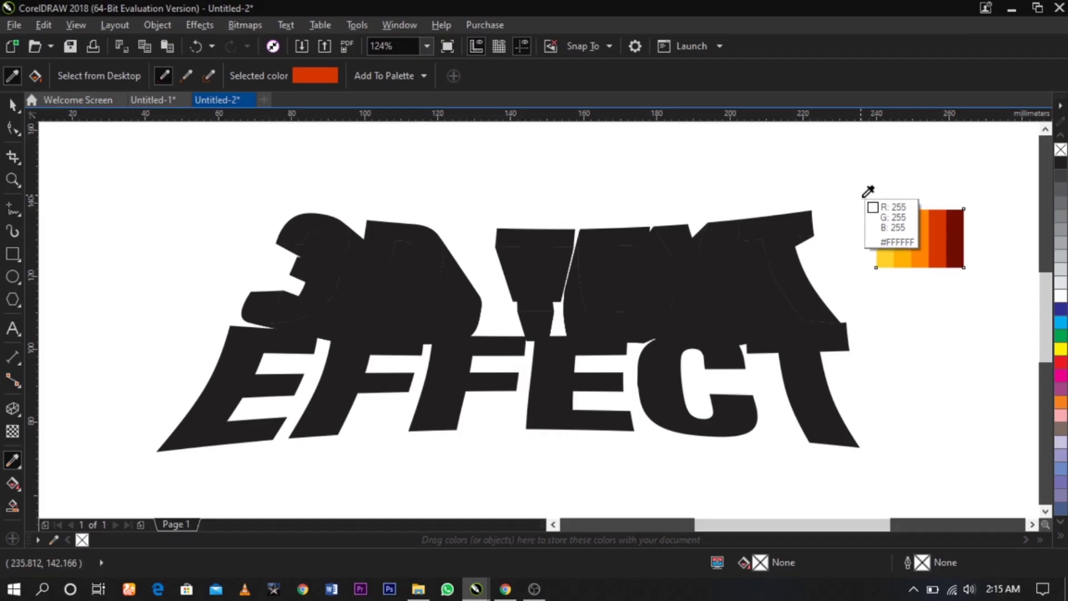
Step: Sample the amber #FEB204 from the palette image's second swatch and fill both the 3D TEXT extrusion and the EFFECT line with it
{"action": "left_click", "coordinate": [902, 238]}
{"action": "left_click", "coordinate": [778, 248]}
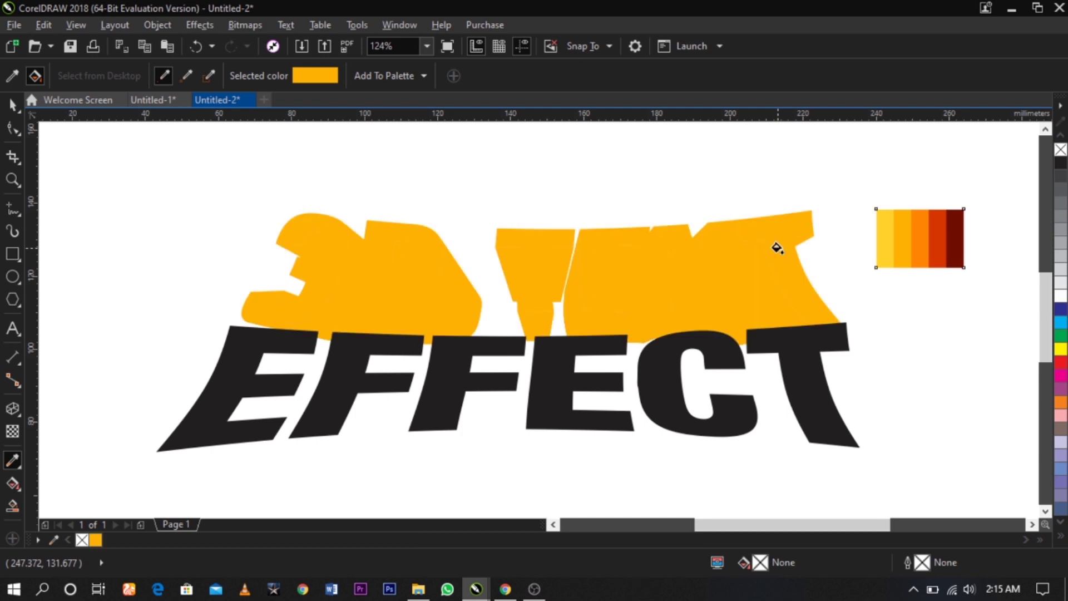
{"action": "left_click", "coordinate": [797, 365]}
{"action": "key", "text": "space"}
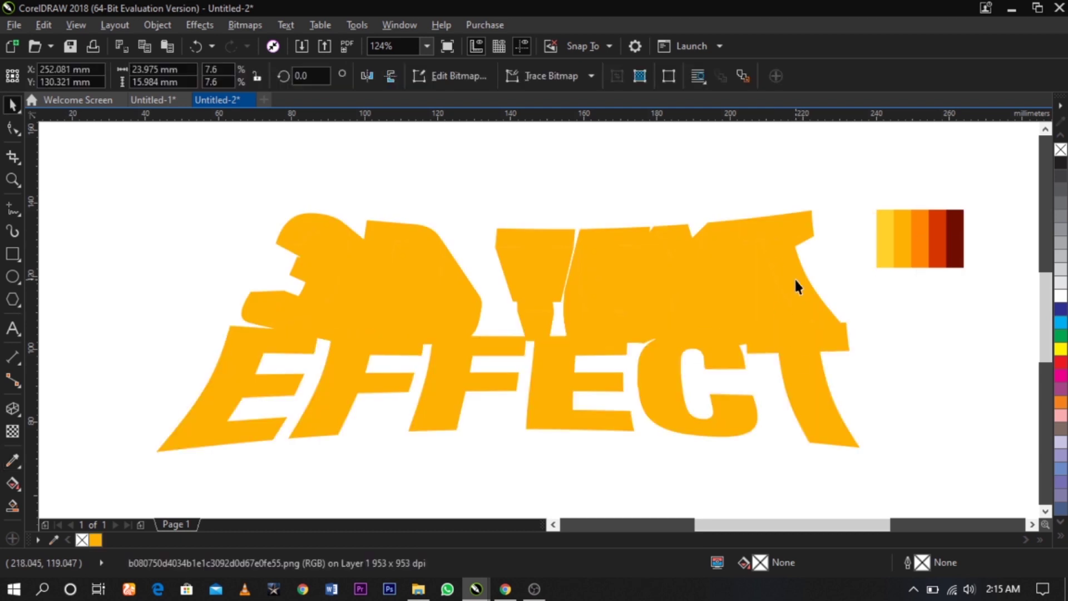
Step: Give the extruded 3D TEXT line a black hairline outline
{"action": "left_click", "coordinate": [795, 279]}
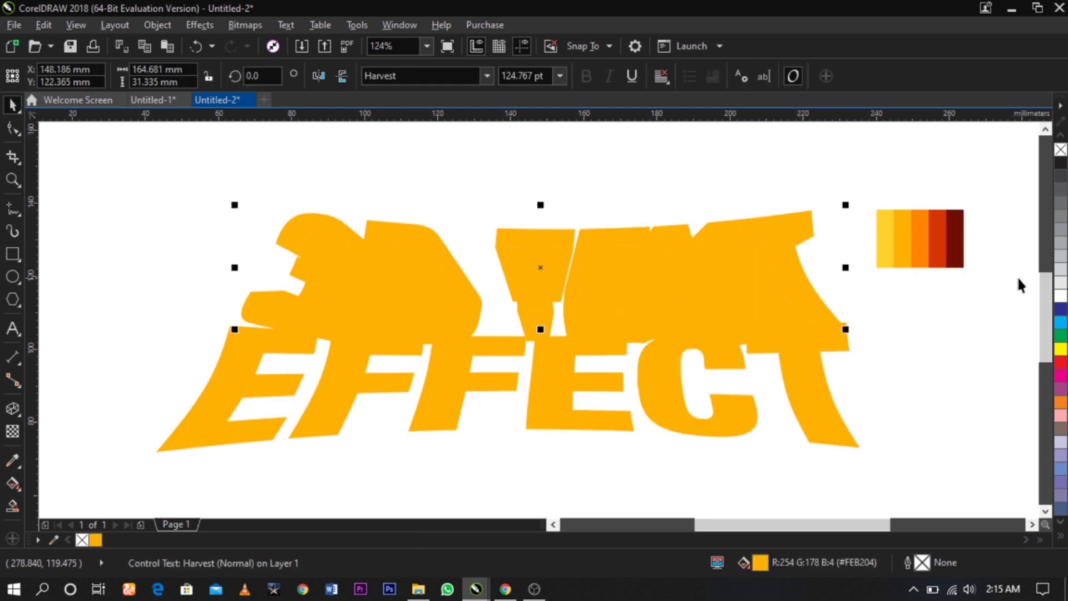
{"action": "right_click", "coordinate": [1061, 165]}
{"action": "left_click", "coordinate": [846, 175]}
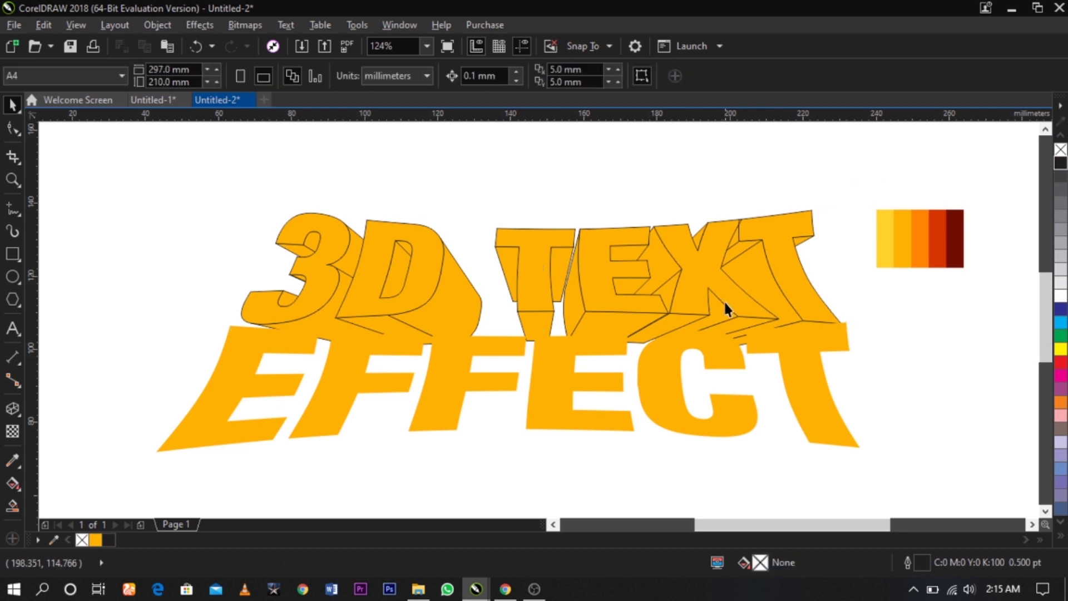
Step: Move the EFFECT line down about 1.3 mm, away from the 3D TEXT extrusion
{"action": "left_click", "coordinate": [806, 380]}
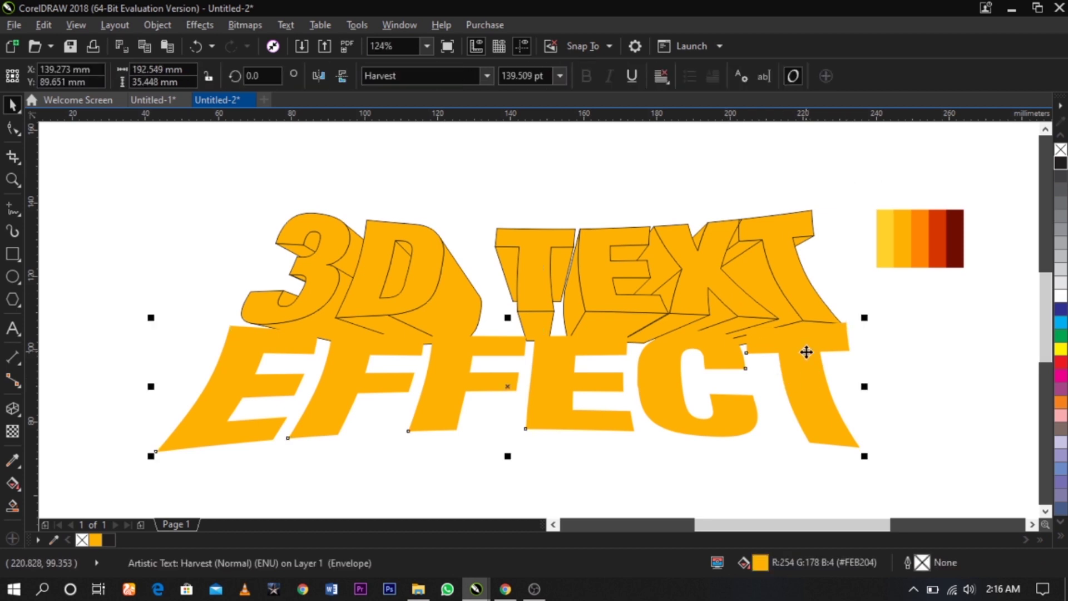
{"action": "left_click_drag", "start_coordinate": [806, 352], "coordinate": [806, 357]}
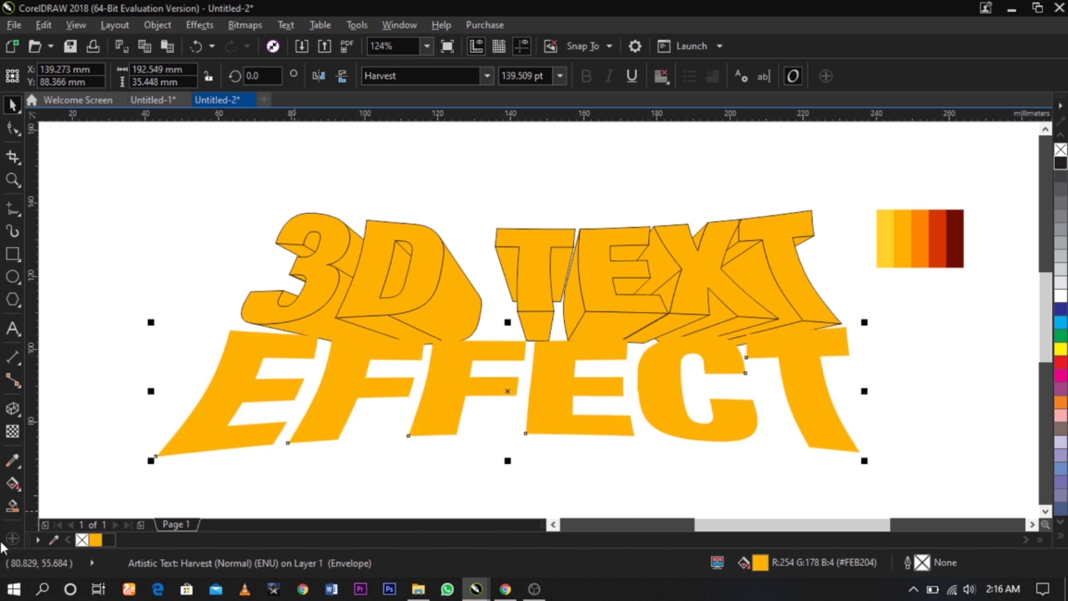
Step: Extrude EFFECT straight downward to depth 22 with the vanishing point about 26.7 mm below its centre, and outline it with a black hairline
{"action": "left_click", "coordinate": [13, 411]}
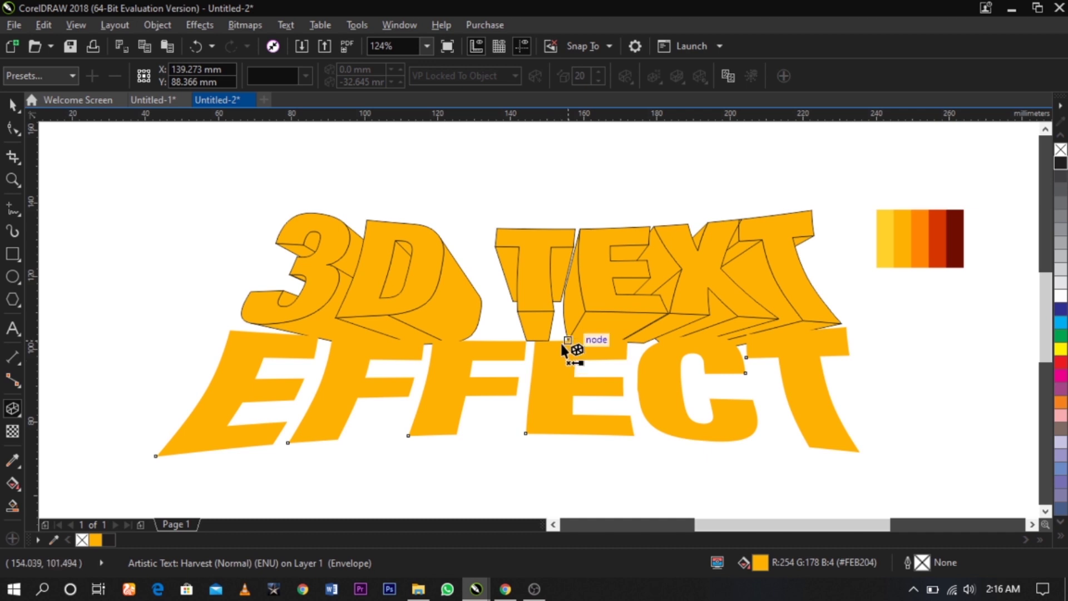
{"action": "left_click_drag", "start_coordinate": [561, 347], "coordinate": [507, 487]}
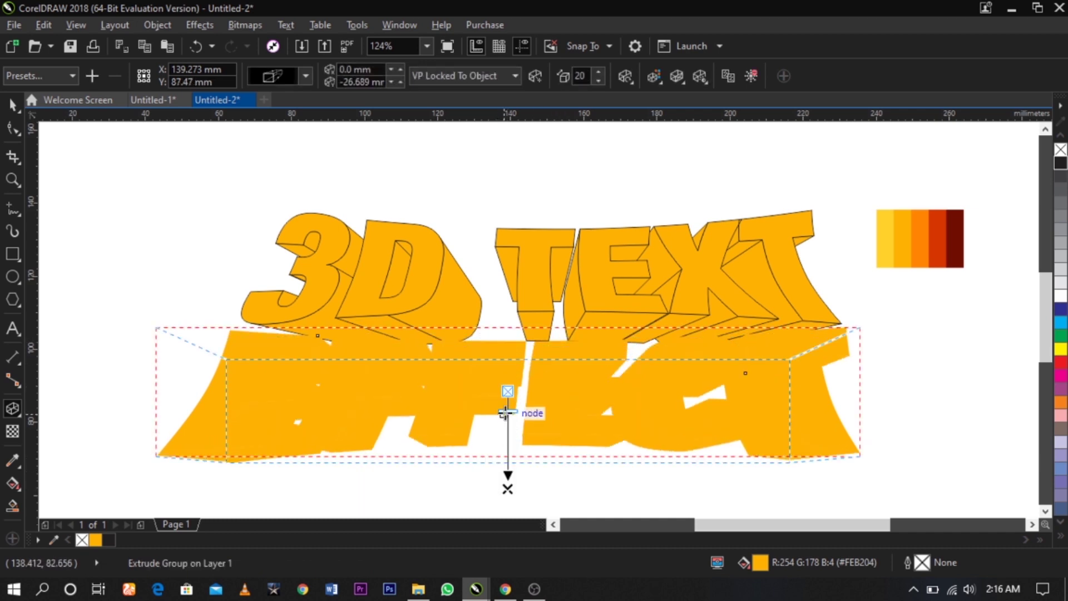
{"action": "mouse_move", "coordinate": [506, 410]}
{"action": "left_mouse_down"}
{"action": "mouse_move", "coordinate": [508, 436]}
{"action": "mouse_move", "coordinate": [508, 413]}
{"action": "left_mouse_up"}
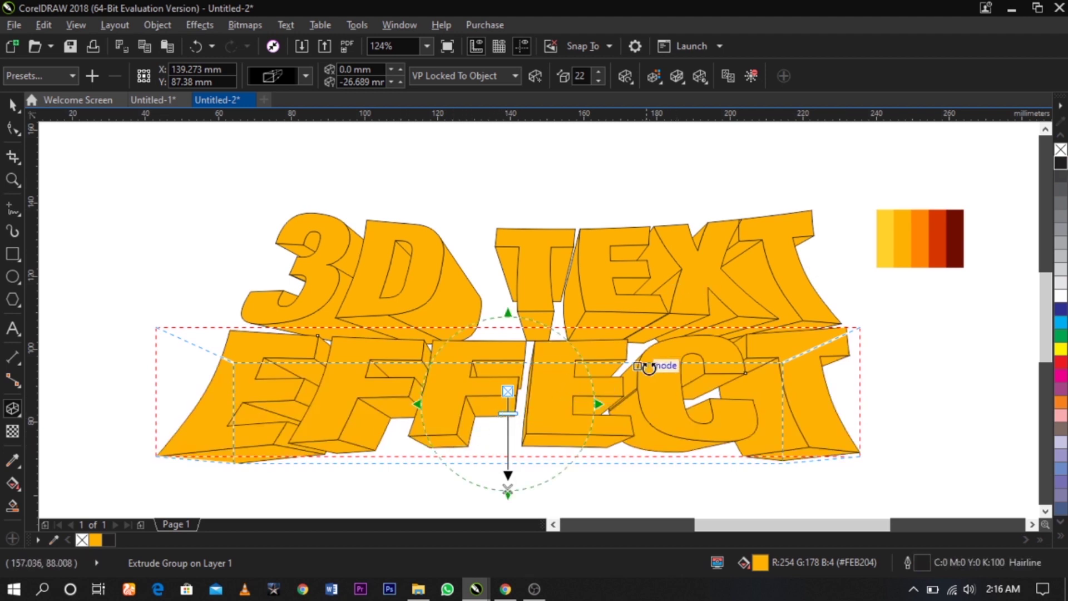
Step: Try to centre the extruded EFFECT line horizontally with the 3D TEXT line, and undo the alignment
{"action": "key", "text": "space"}
{"action": "left_click", "coordinate": [750, 282], "text": "shift"}
{"action": "key", "text": "e"}
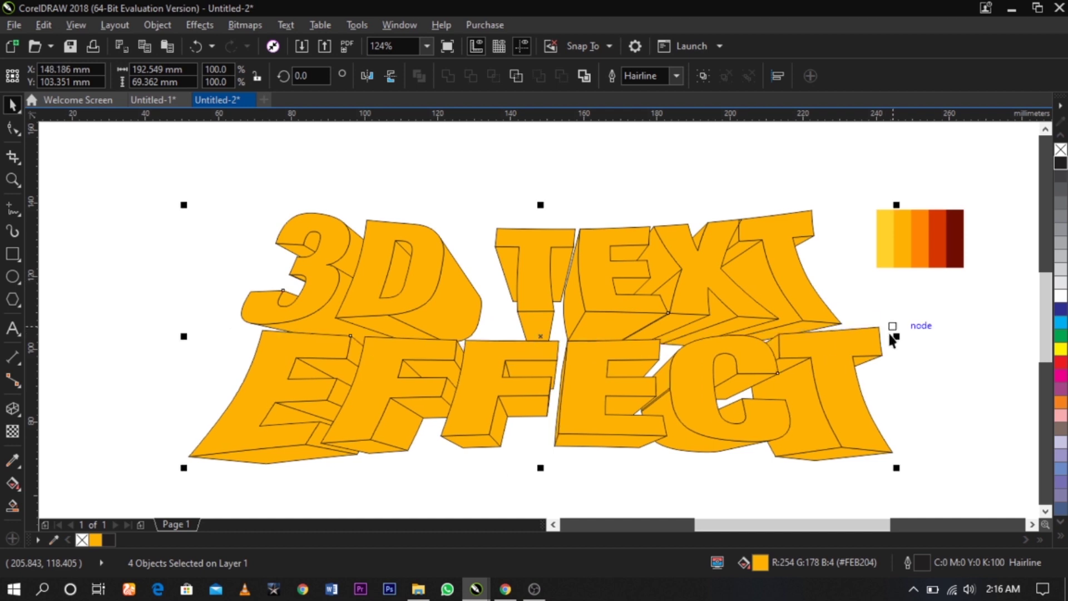
{"action": "key", "text": "ctrl+z"}
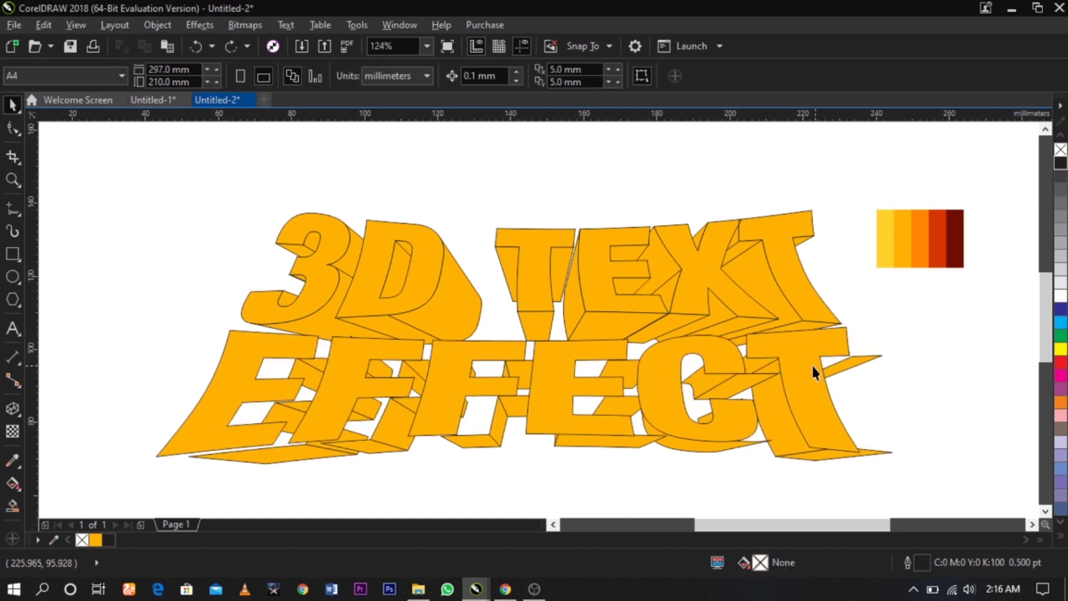
Step: Reapply the black hairline outline to the EFFECT extrusion and move the EFFECT line about 1 mm to the right
{"action": "left_click", "coordinate": [793, 368]}
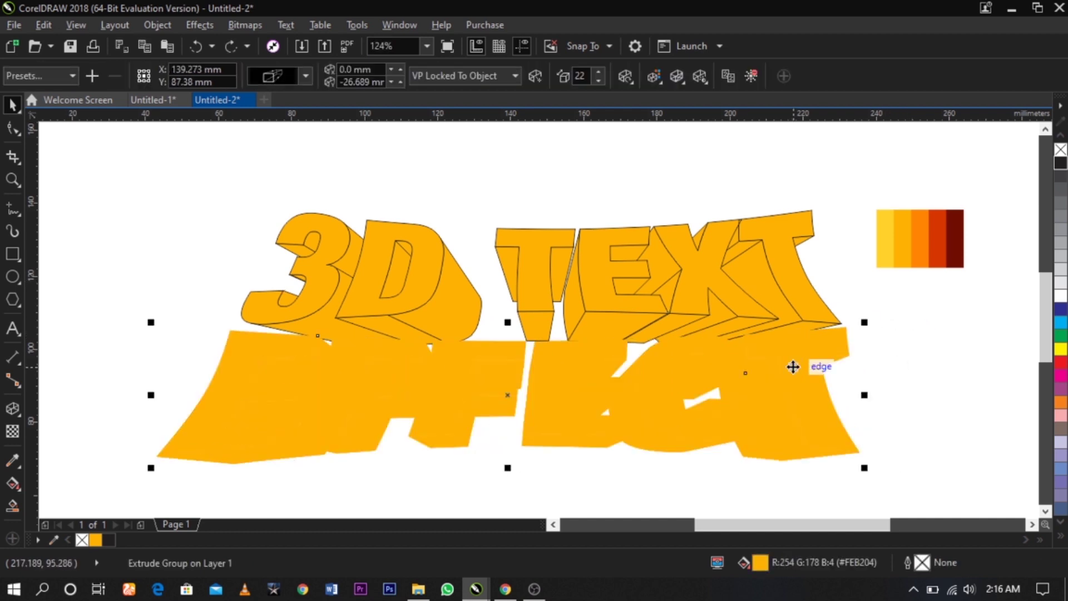
{"action": "left_click", "coordinate": [943, 300]}
{"action": "left_click", "coordinate": [796, 357]}
{"action": "scroll", "coordinate": [796, 358], "scroll_direction": "up", "scroll_amount": 2}
{"action": "left_click_drag", "start_coordinate": [796, 359], "coordinate": [802, 358]}
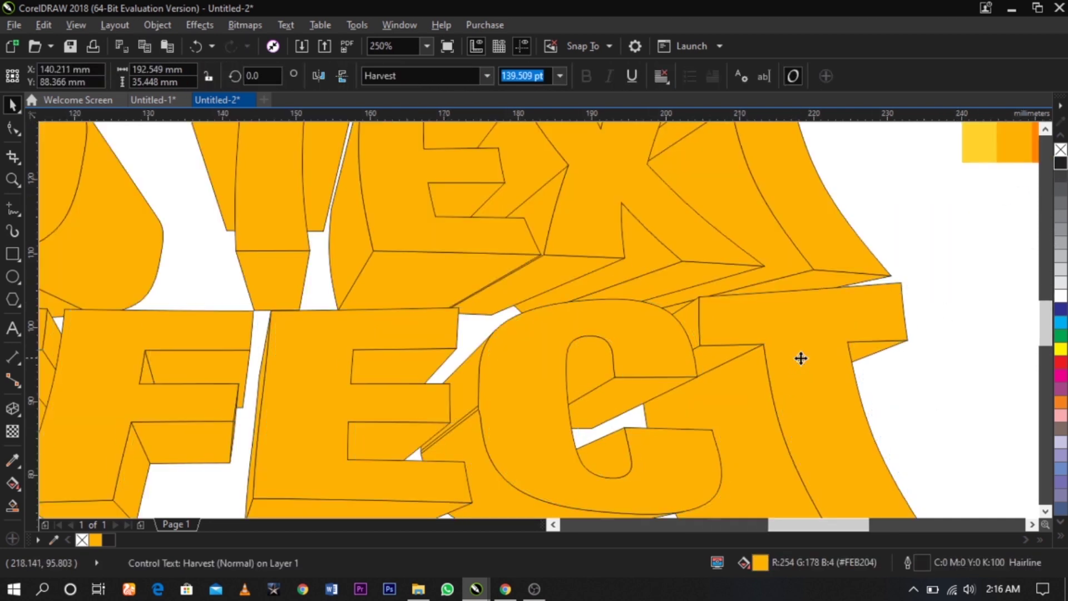
{"action": "scroll", "coordinate": [801, 358], "scroll_direction": "down", "scroll_amount": 2}
{"action": "left_click", "coordinate": [884, 363]}
{"action": "key", "text": "F2"}
{"action": "left_click_drag", "start_coordinate": [456, 256], "coordinate": [879, 433]}
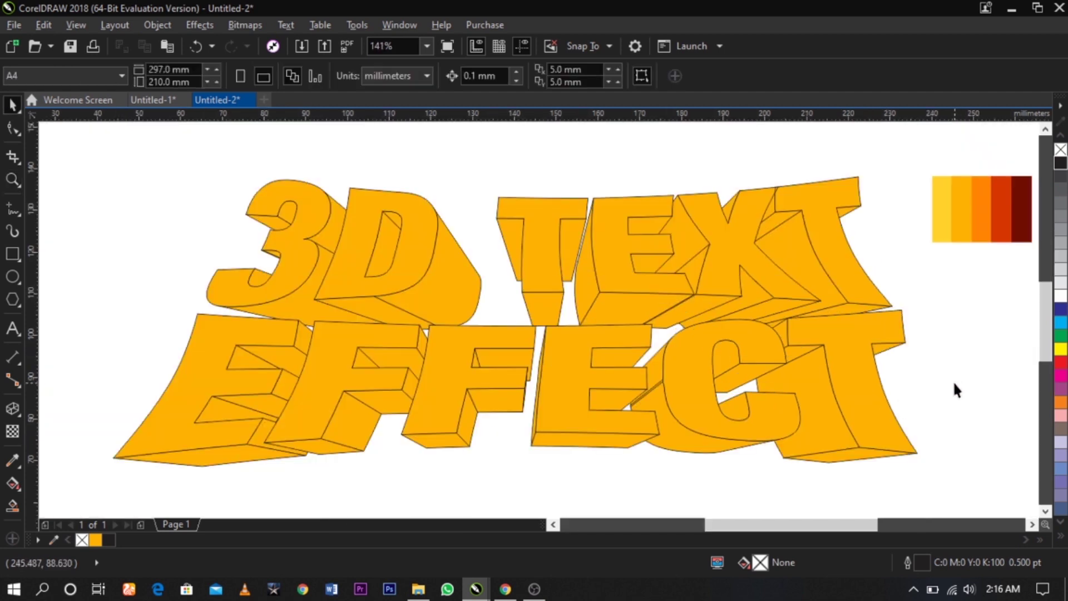
Step: Break the 3D TEXT extrude group apart so its front letters are separate from the extruded sides
{"action": "left_click", "coordinate": [815, 292]}
{"action": "left_click", "coordinate": [936, 334]}
{"action": "left_click", "coordinate": [867, 353]}
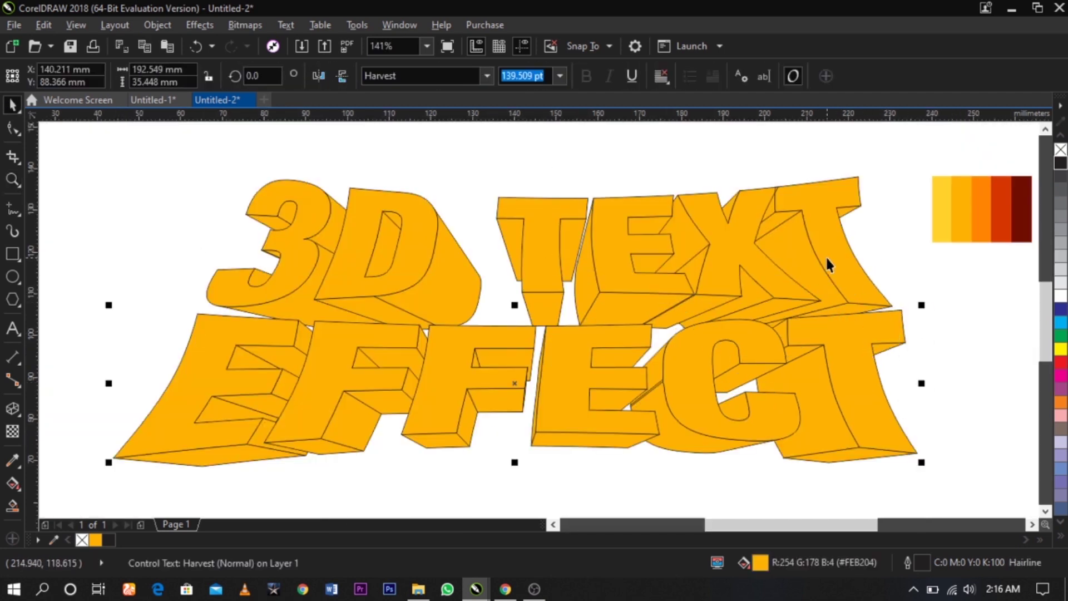
{"action": "left_click", "coordinate": [826, 257]}
{"action": "left_click", "coordinate": [799, 281]}
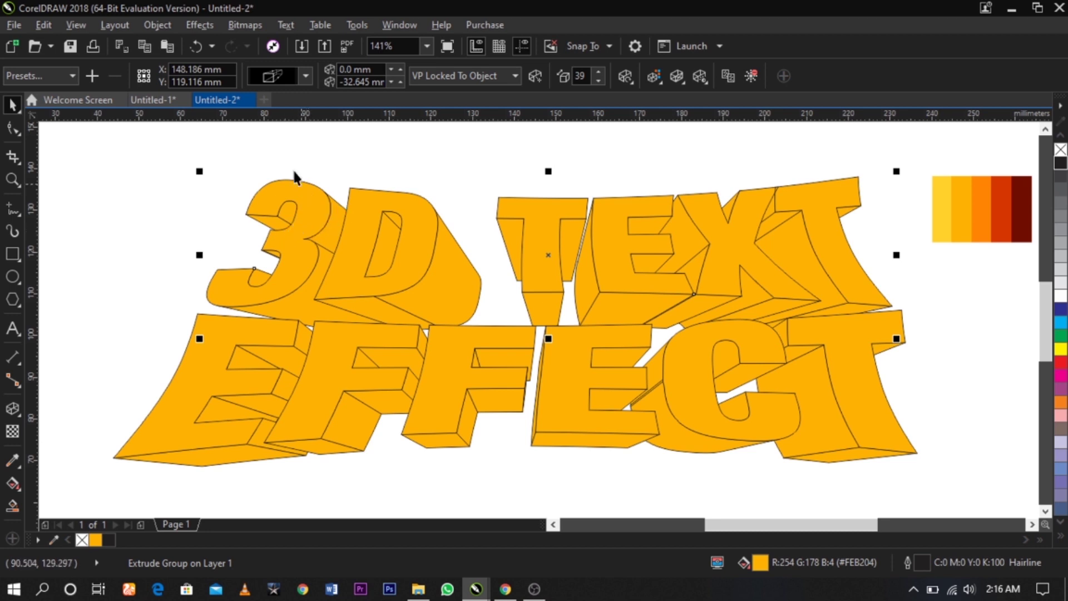
{"action": "left_click", "coordinate": [316, 168]}
{"action": "left_click", "coordinate": [328, 226]}
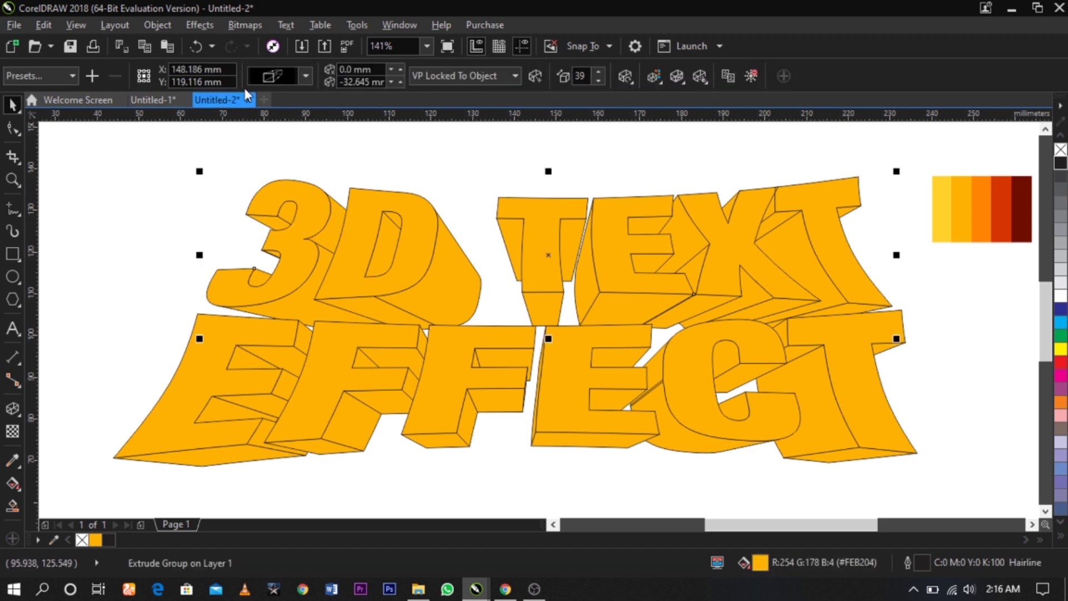
{"action": "left_click", "coordinate": [167, 30]}
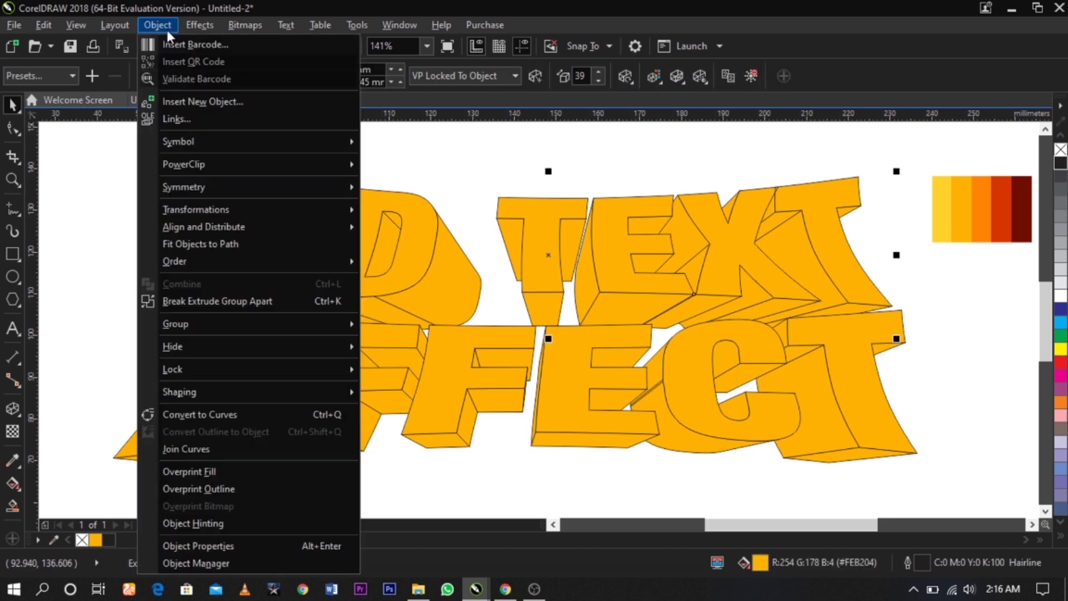
{"action": "left_click", "coordinate": [262, 307]}
{"action": "left_click", "coordinate": [544, 186]}
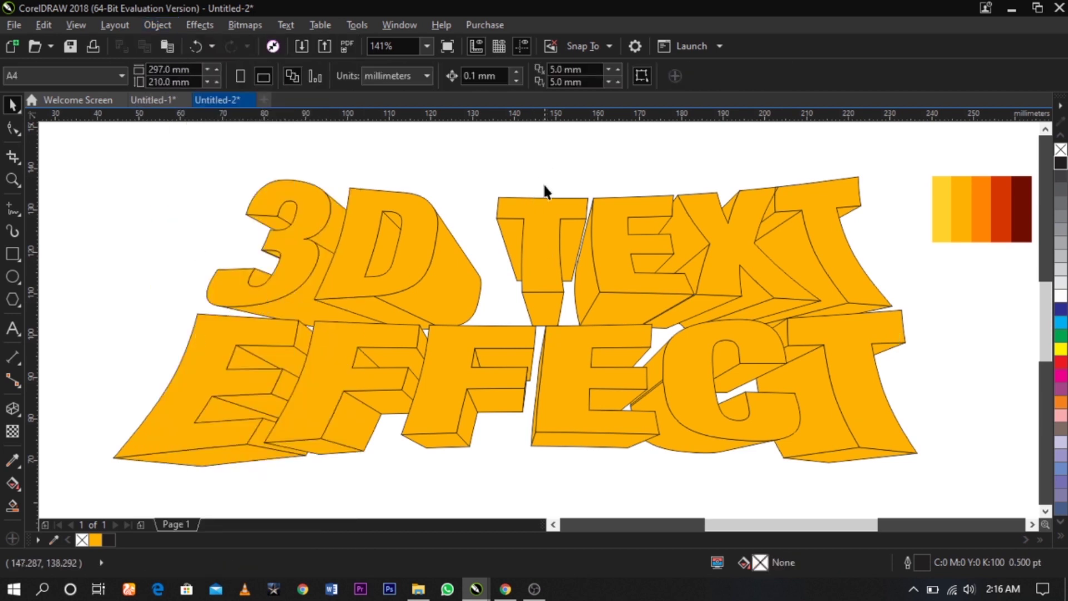
Step: Test the separation by moving the front 3D TEXT letters about 12 mm up off their extruded sides, and undo the move
{"action": "left_click_drag", "start_coordinate": [543, 271], "coordinate": [541, 231]}
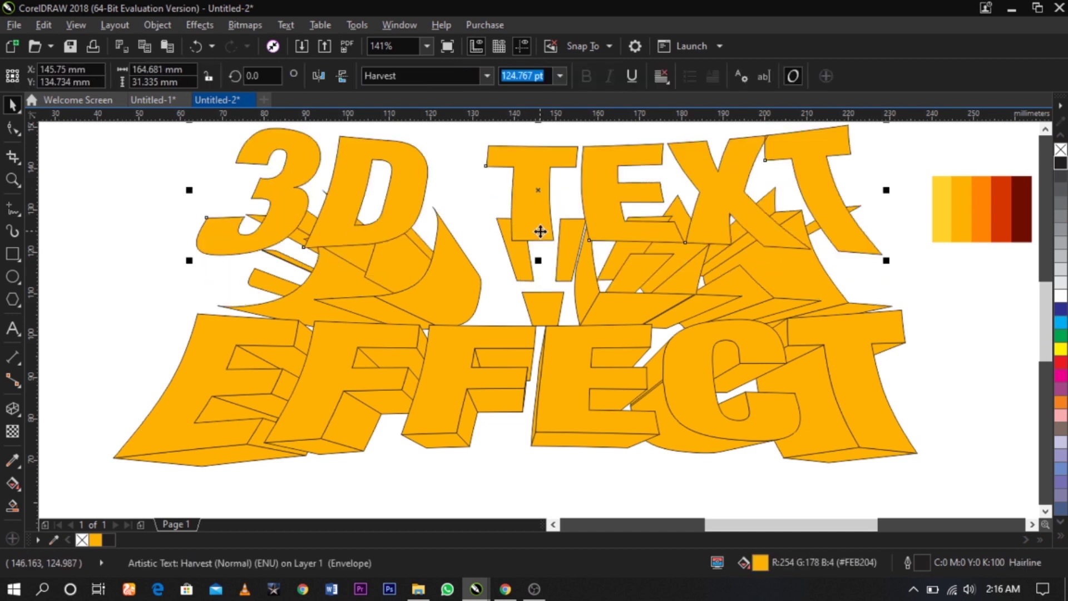
{"action": "key", "text": "ctrl+z"}
{"action": "left_click", "coordinate": [523, 165]}
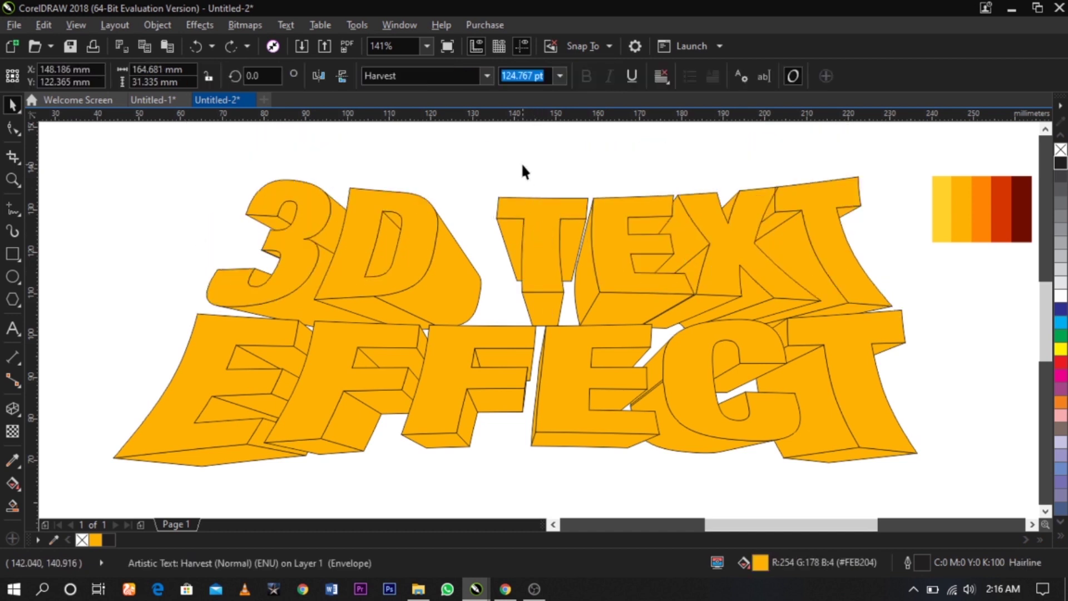
Step: Test the separation by moving the front 3D TEXT letters and their extruded sides in turn, undoing each move
{"action": "left_click_drag", "start_coordinate": [538, 230], "coordinate": [577, 183]}
{"action": "key", "text": "ctrl+z"}
{"action": "left_click", "coordinate": [889, 289]}
{"action": "left_click_drag", "start_coordinate": [841, 282], "coordinate": [850, 221]}
{"action": "key", "text": "ctrl+z"}
{"action": "key", "text": "ctrl+z"}
{"action": "left_click", "coordinate": [907, 291]}
{"action": "key", "text": "ctrl+z"}
{"action": "left_click", "coordinate": [945, 295]}
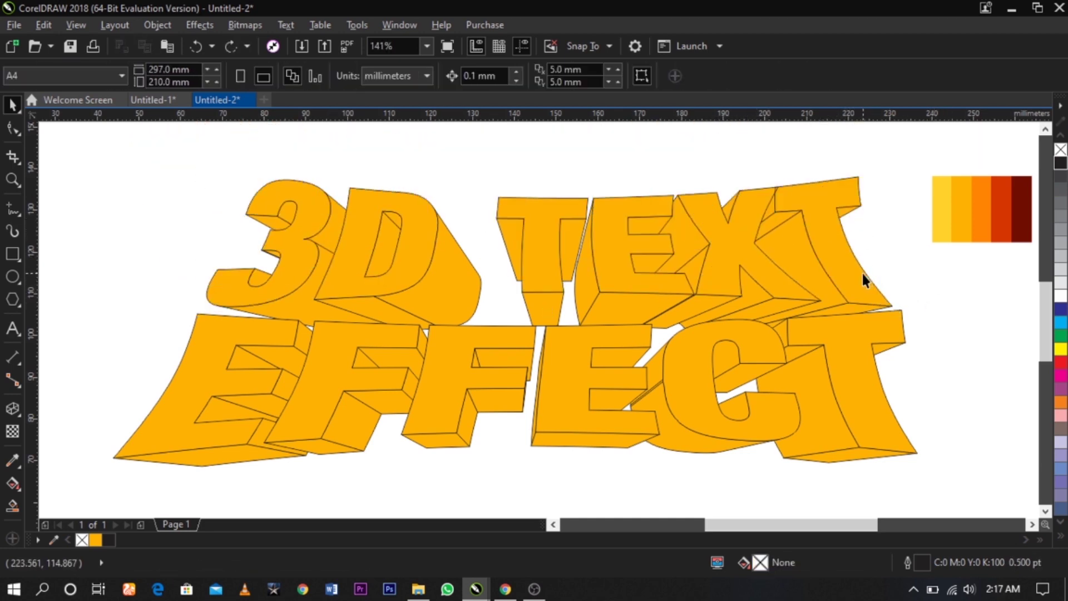
{"action": "left_click_drag", "start_coordinate": [860, 272], "coordinate": [872, 176]}
{"action": "key", "text": "ctrl+z"}
{"action": "left_click", "coordinate": [942, 291]}
{"action": "left_click_drag", "start_coordinate": [801, 267], "coordinate": [852, 241]}
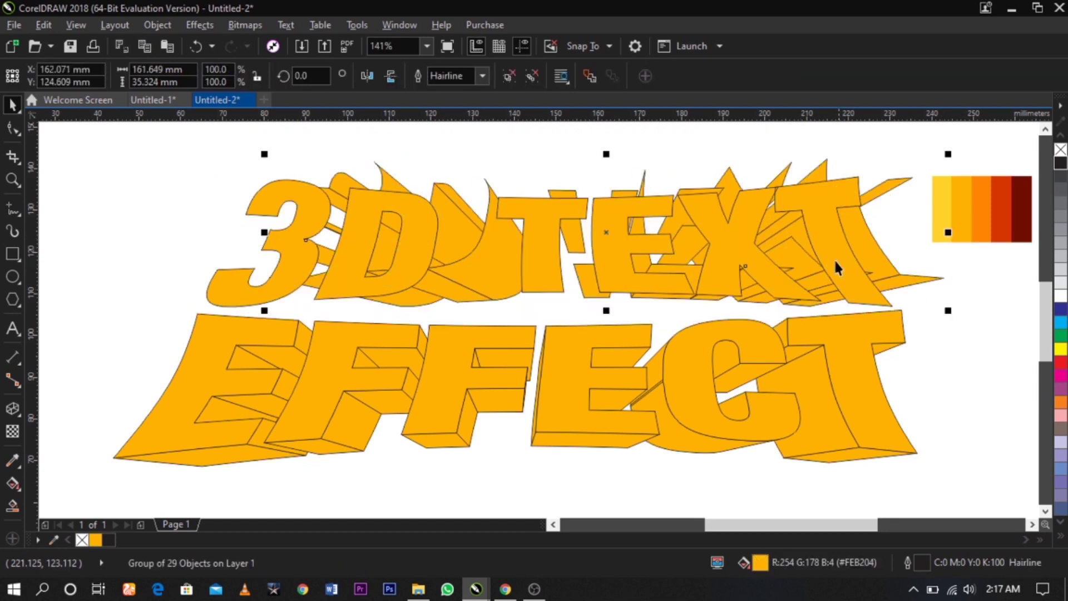
{"action": "key", "text": "ctrl+z"}
{"action": "left_click", "coordinate": [659, 173]}
{"action": "left_click", "coordinate": [657, 168]}
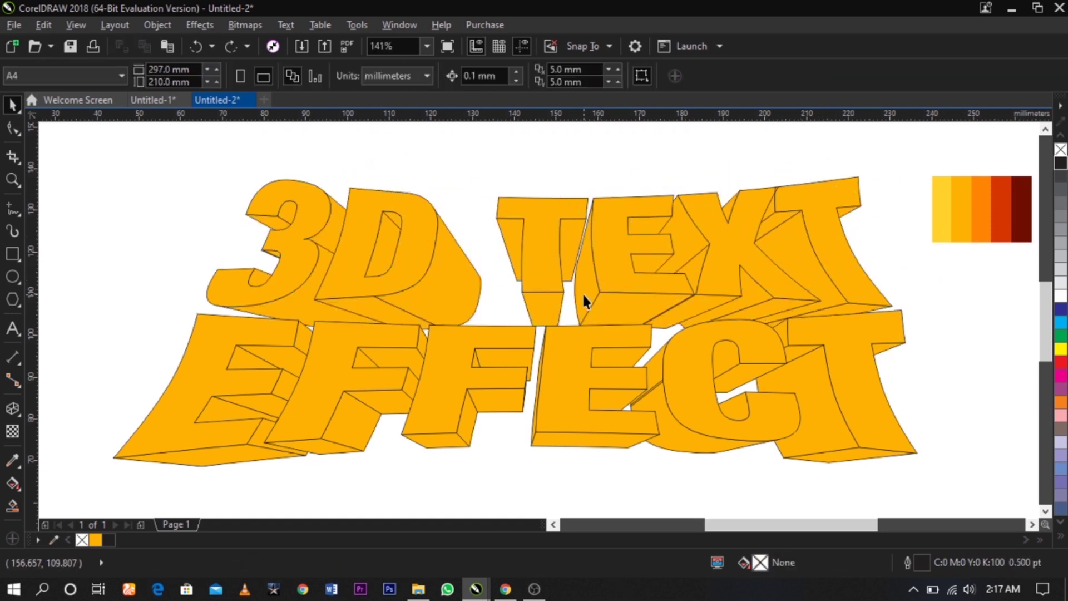
Step: Ungroup the extruded sides of the 3D TEXT line into separate faces
{"action": "left_click", "coordinate": [582, 292]}
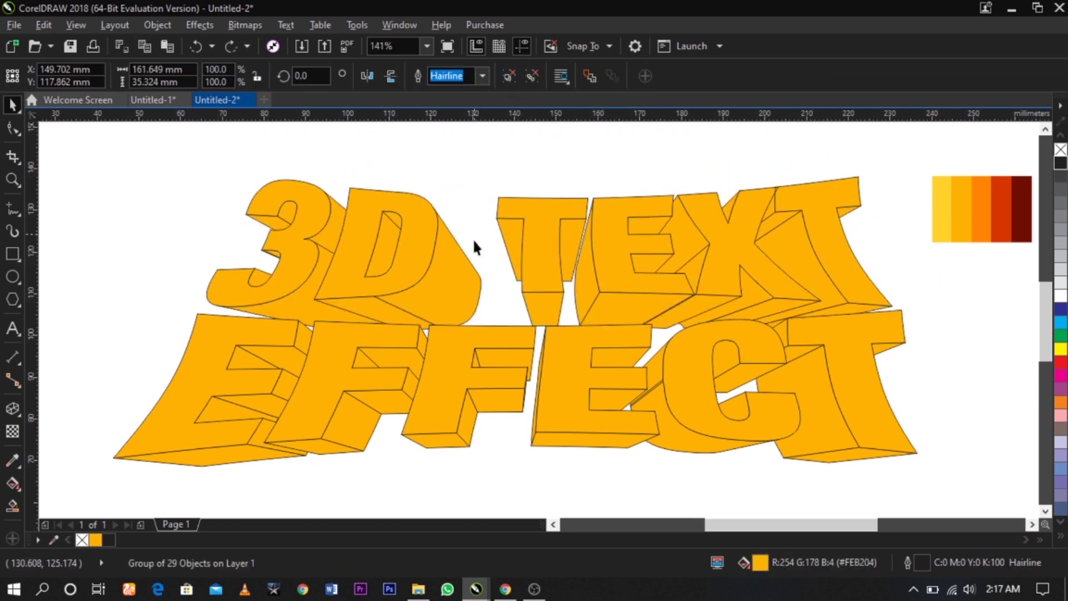
{"action": "left_click", "coordinate": [512, 83]}
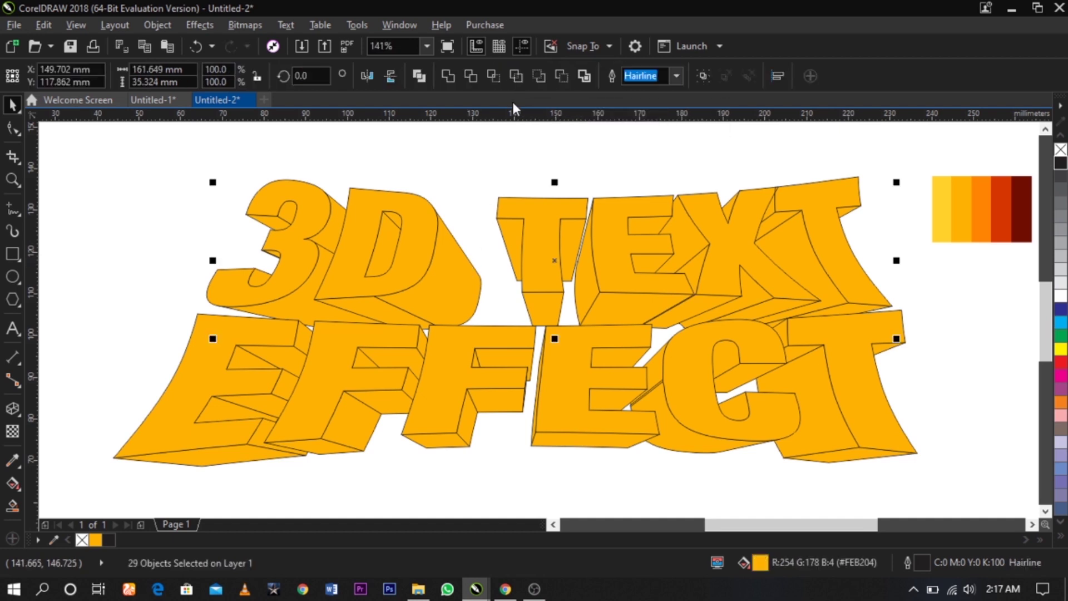
{"action": "left_click", "coordinate": [515, 159]}
Step: Move the colour palette image from beside the final T to just left of the 3
{"action": "left_click_drag", "start_coordinate": [1011, 232], "coordinate": [210, 255]}
{"action": "key", "text": "z"}
{"action": "left_click_drag", "start_coordinate": [94, 171], "coordinate": [878, 361]}
{"action": "key", "text": "space"}
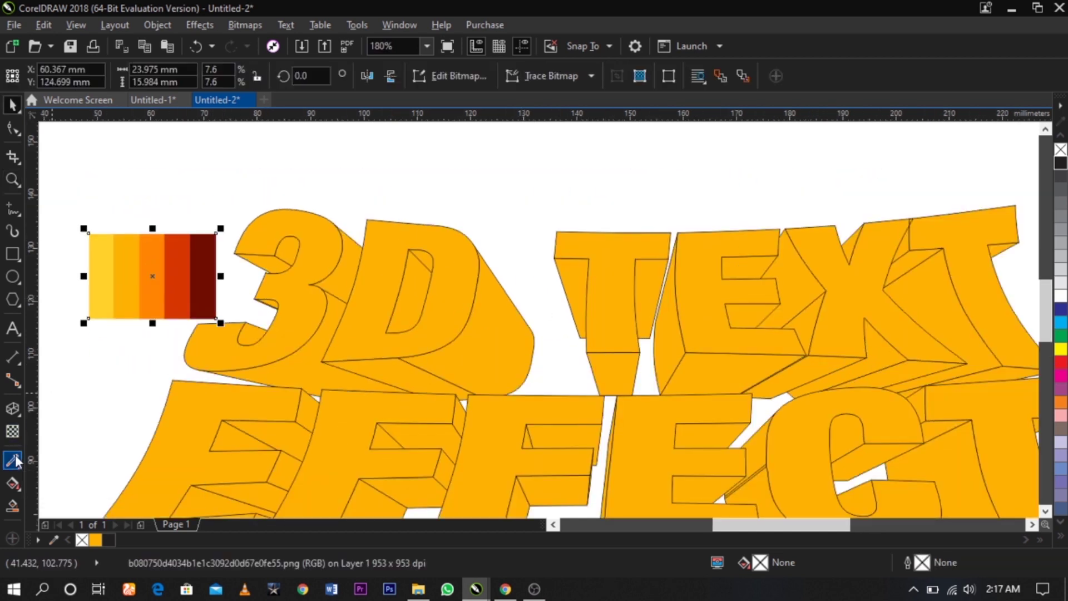
Step: Sample the dark maroon #700E01 from the palette and fill the 3's right-hand side faces, the D's inner face and its underside
{"action": "left_click", "coordinate": [14, 459]}
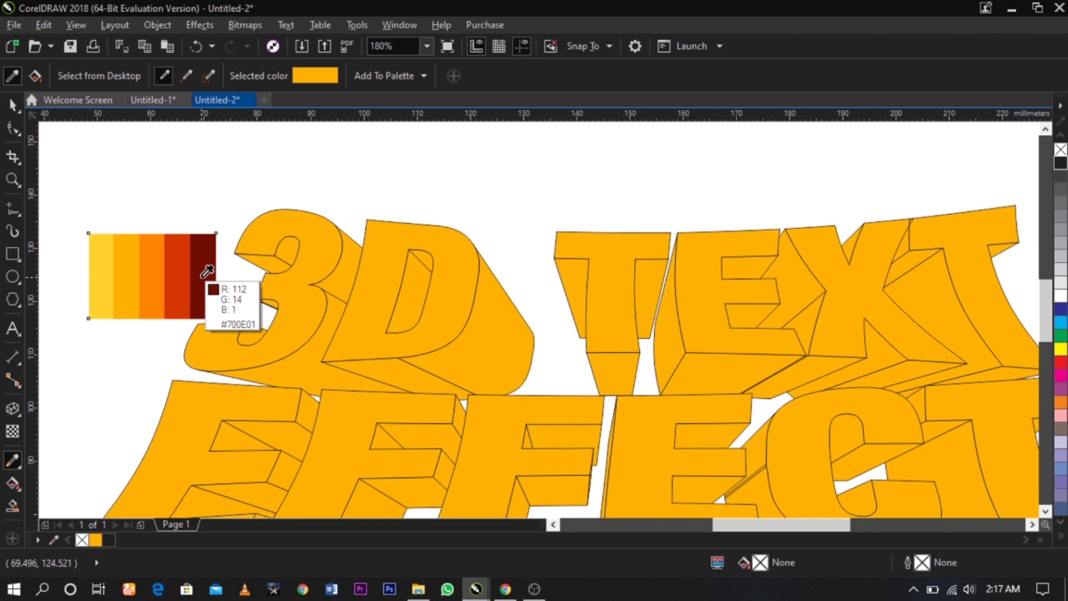
{"action": "left_click", "coordinate": [202, 276]}
{"action": "scroll", "coordinate": [202, 276], "scroll_direction": "up", "scroll_amount": 4}
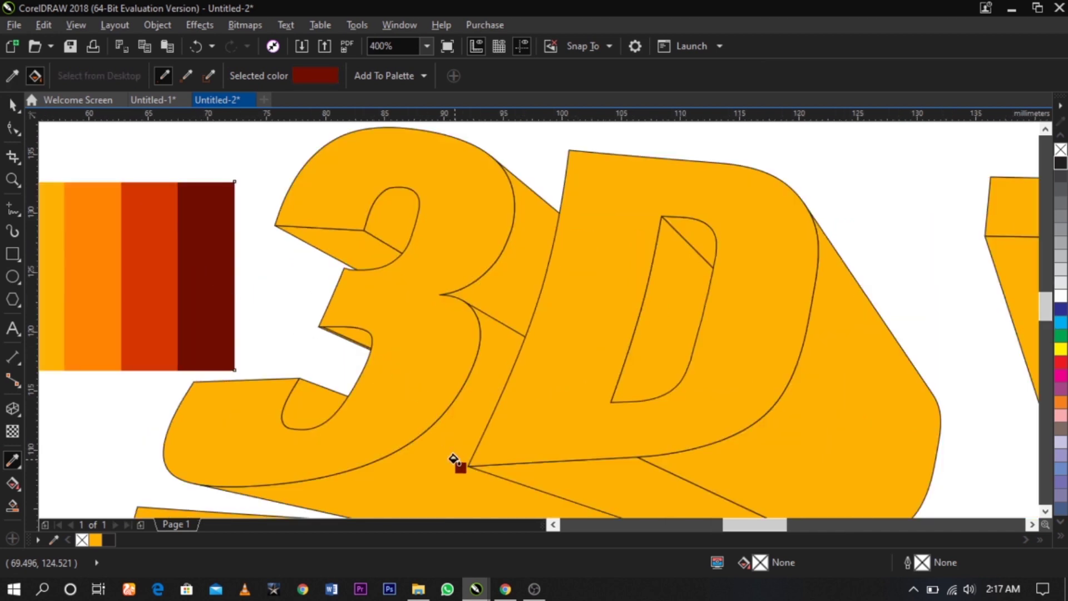
{"action": "left_click", "coordinate": [440, 410]}
{"action": "left_click", "coordinate": [502, 269]}
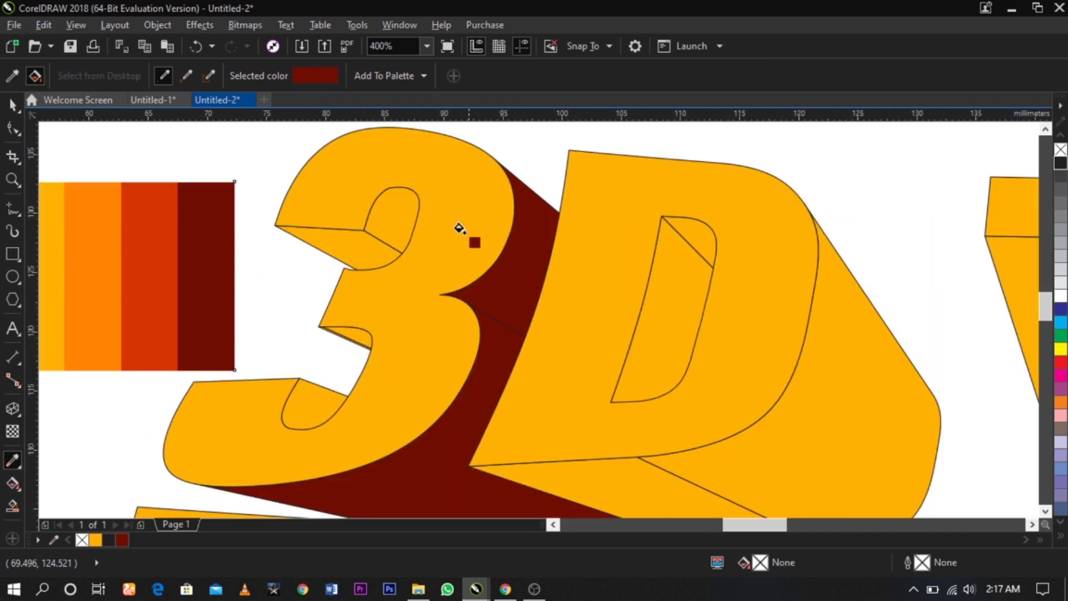
{"action": "scroll", "coordinate": [451, 222], "scroll_direction": "down", "scroll_amount": 3}
{"action": "left_click", "coordinate": [553, 269]}
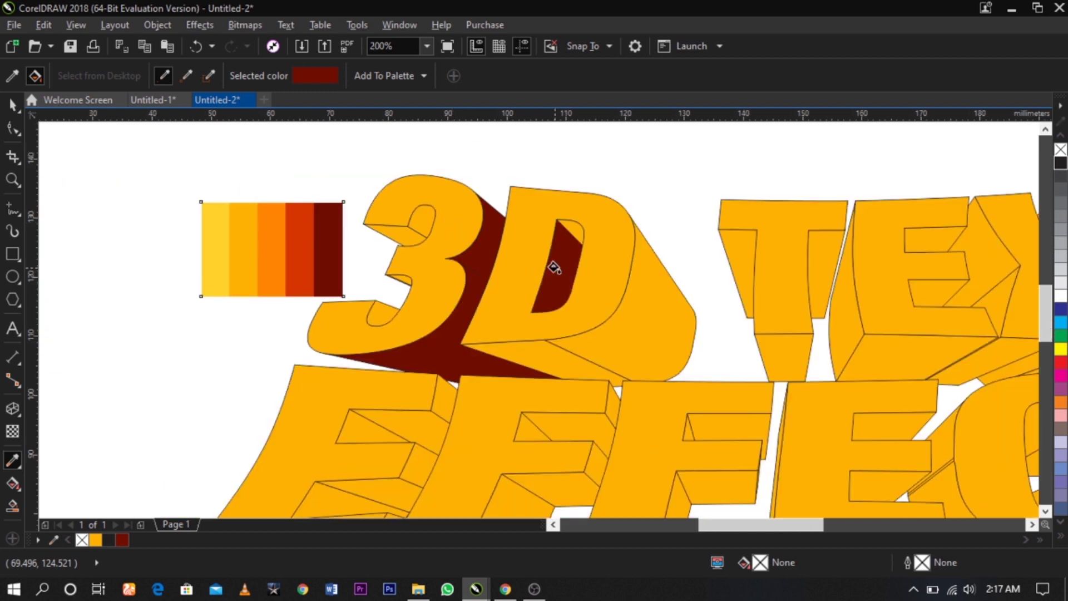
{"action": "left_click", "coordinate": [556, 366]}
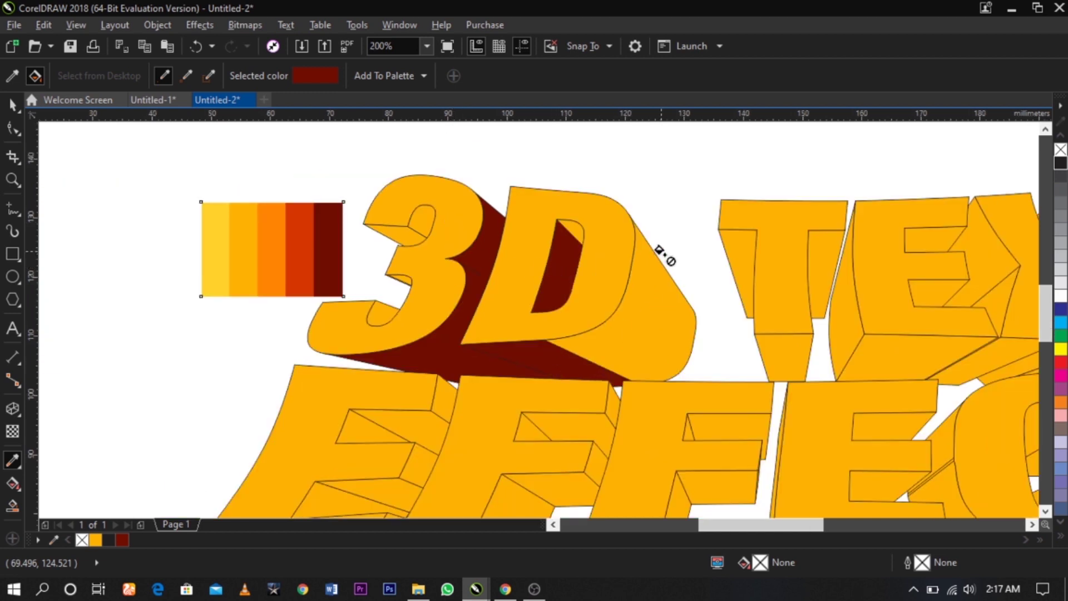
Step: Examine the maroon extrusion behind the 3 and D to identify its individual side faces
{"action": "key", "text": "space"}
{"action": "key", "text": "z"}
{"action": "left_click_drag", "start_coordinate": [334, 178], "coordinate": [688, 437]}
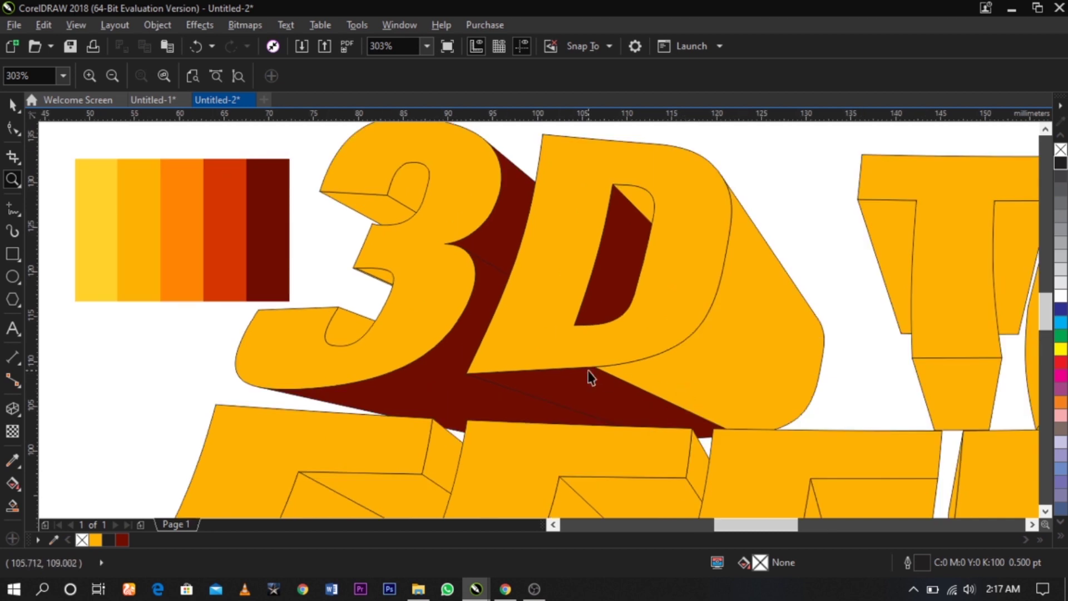
{"action": "key", "text": "space"}
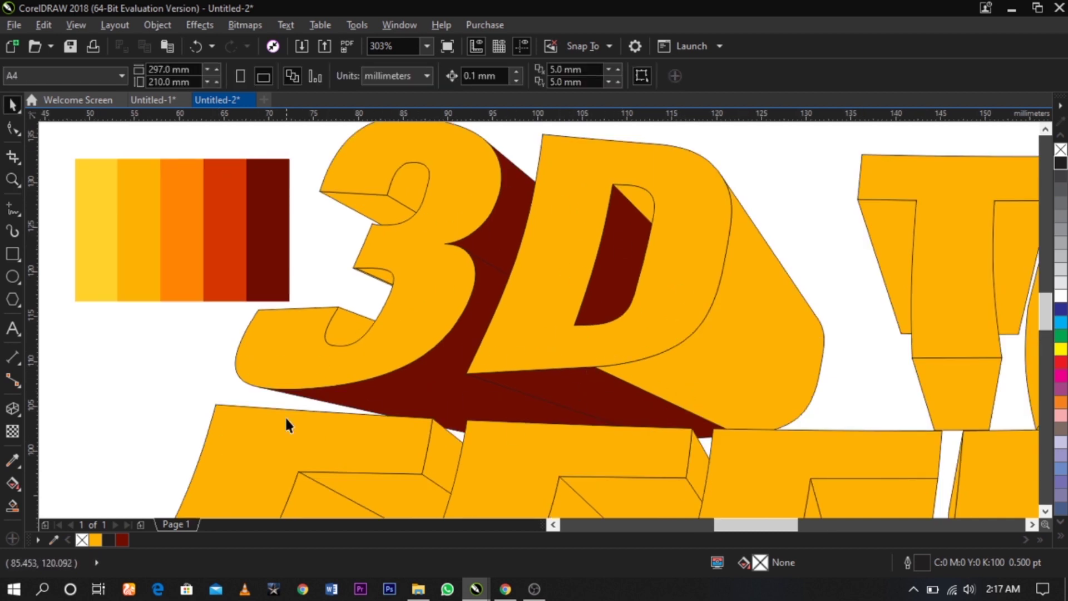
{"action": "left_click", "coordinate": [473, 309]}
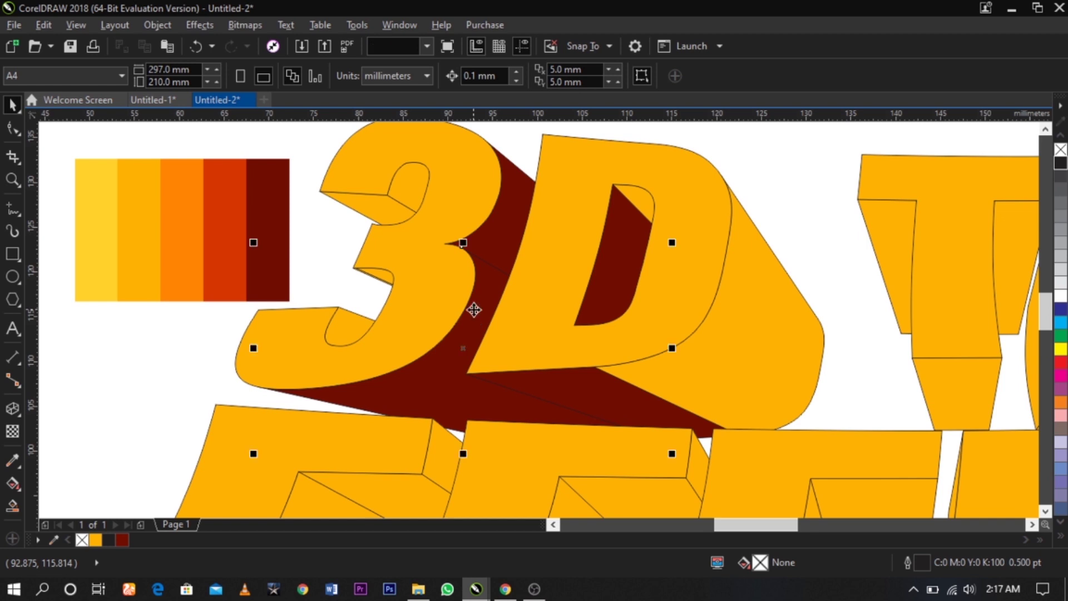
{"action": "left_click", "coordinate": [484, 265]}
{"action": "scroll", "coordinate": [485, 270], "scroll_direction": "down", "scroll_amount": 1}
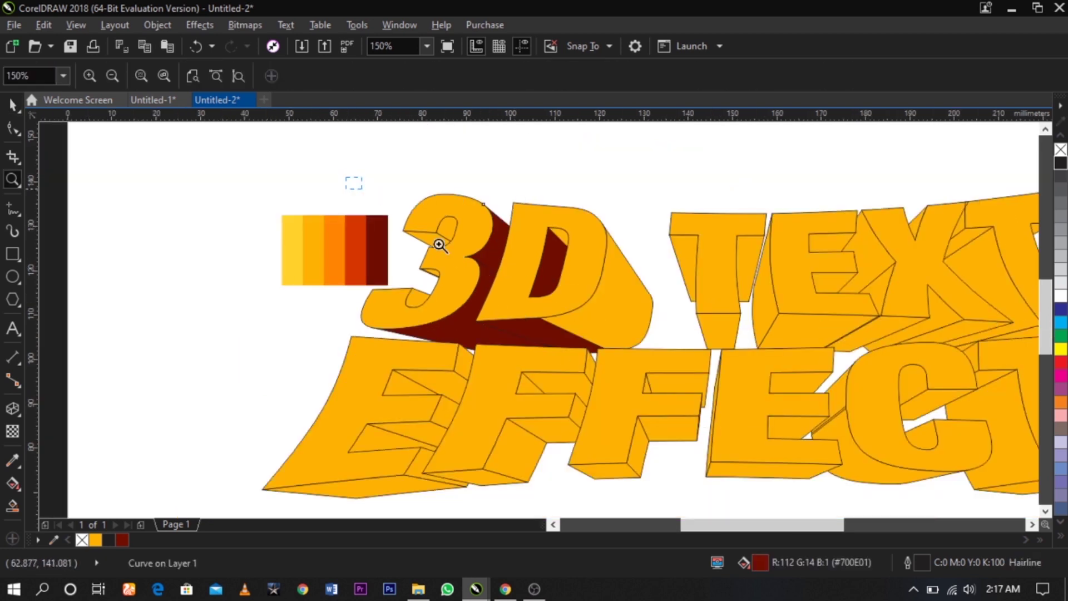
{"action": "scroll", "coordinate": [603, 253], "scroll_direction": "up", "scroll_amount": 2}
{"action": "left_click", "coordinate": [376, 370]}
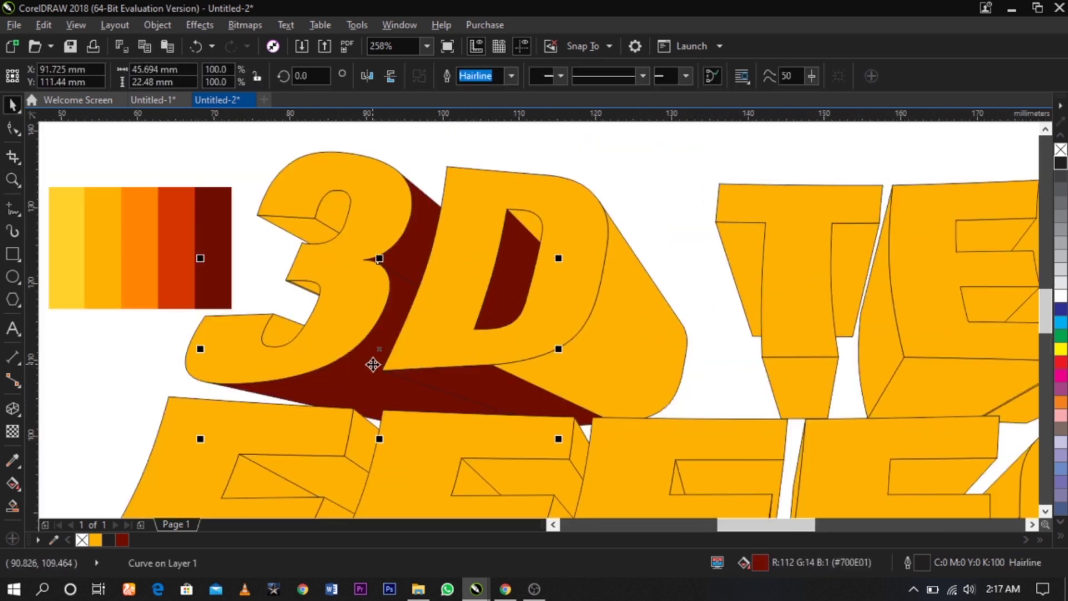
{"action": "left_click", "coordinate": [675, 289]}
{"action": "left_click", "coordinate": [380, 352]}
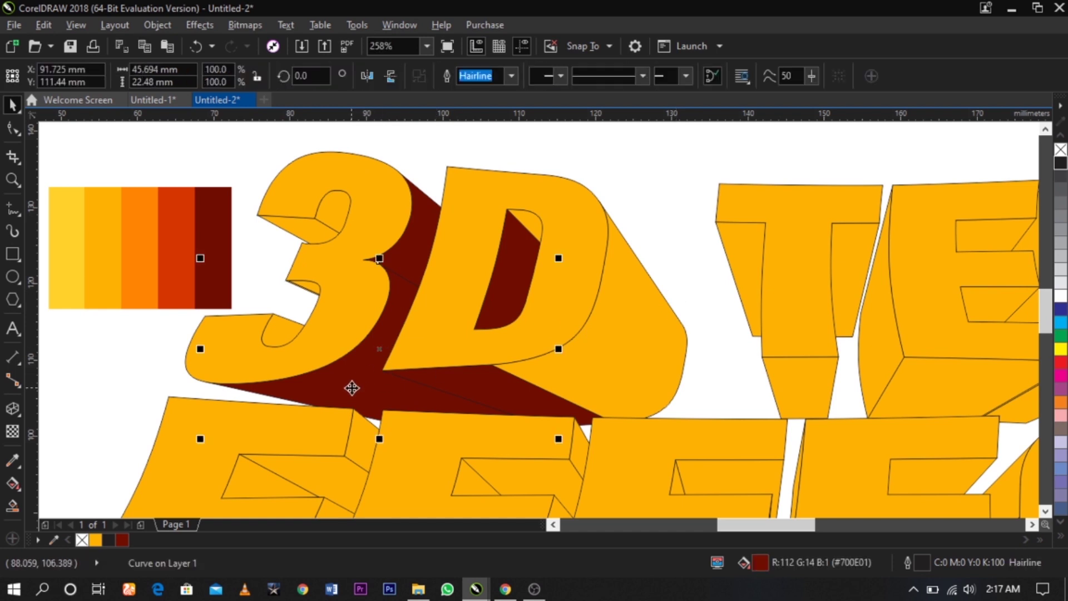
{"action": "left_click", "coordinate": [461, 377]}
{"action": "left_click", "coordinate": [662, 291]}
{"action": "left_click", "coordinate": [409, 376]}
{"action": "left_click", "coordinate": [292, 269]}
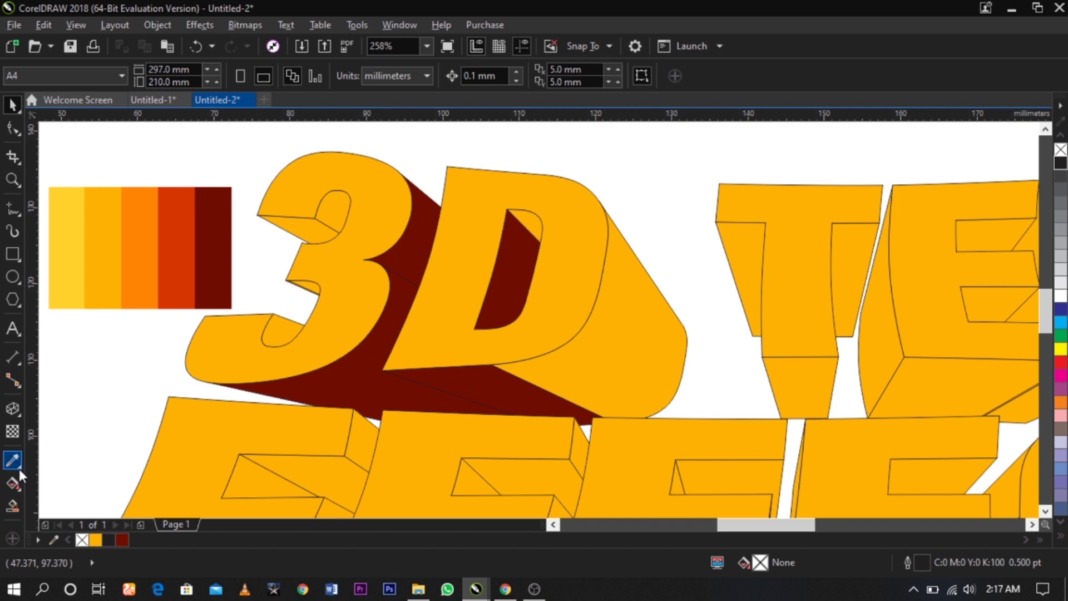
Step: Apply a linear white-to-maroon fountain fill across the 3's upper side face, running from the 3's edge towards the D
{"action": "left_click", "coordinate": [13, 483]}
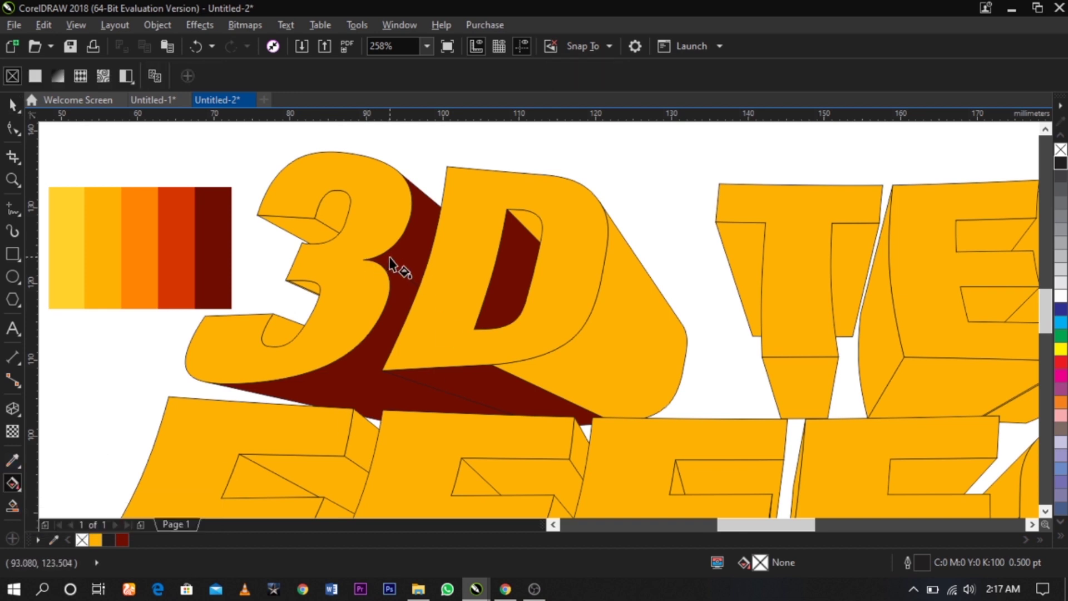
{"action": "left_click", "coordinate": [437, 276]}
{"action": "left_click_drag", "start_coordinate": [403, 244], "coordinate": [465, 264]}
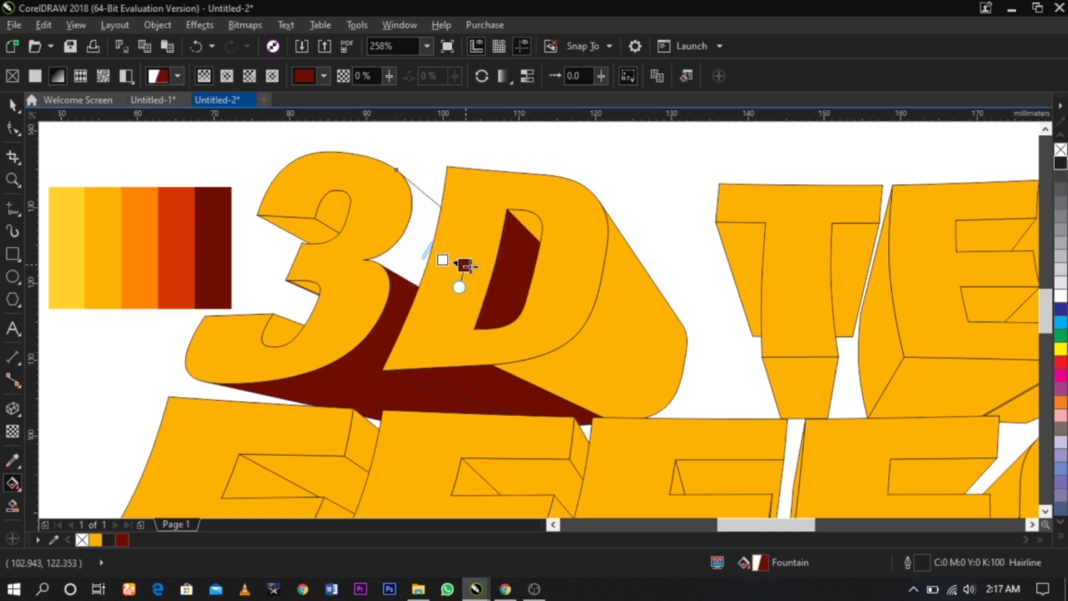
{"action": "left_click_drag", "start_coordinate": [443, 260], "coordinate": [398, 239]}
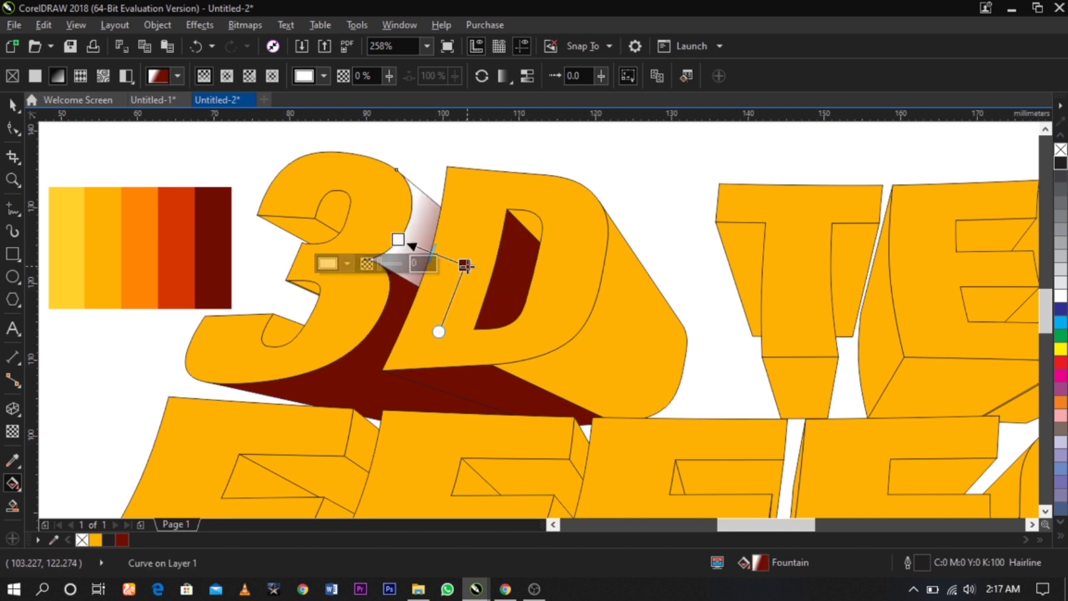
{"action": "left_click_drag", "start_coordinate": [467, 266], "coordinate": [447, 263]}
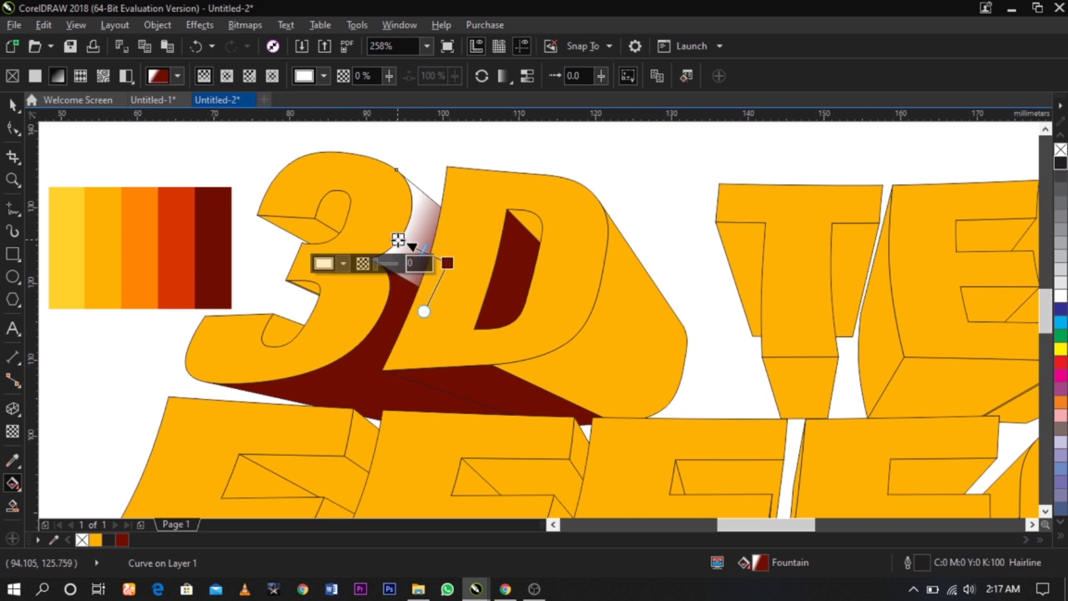
Step: Set the white node of the upper side face's gradient to the palette orange #FF8503
{"action": "left_click", "coordinate": [343, 265]}
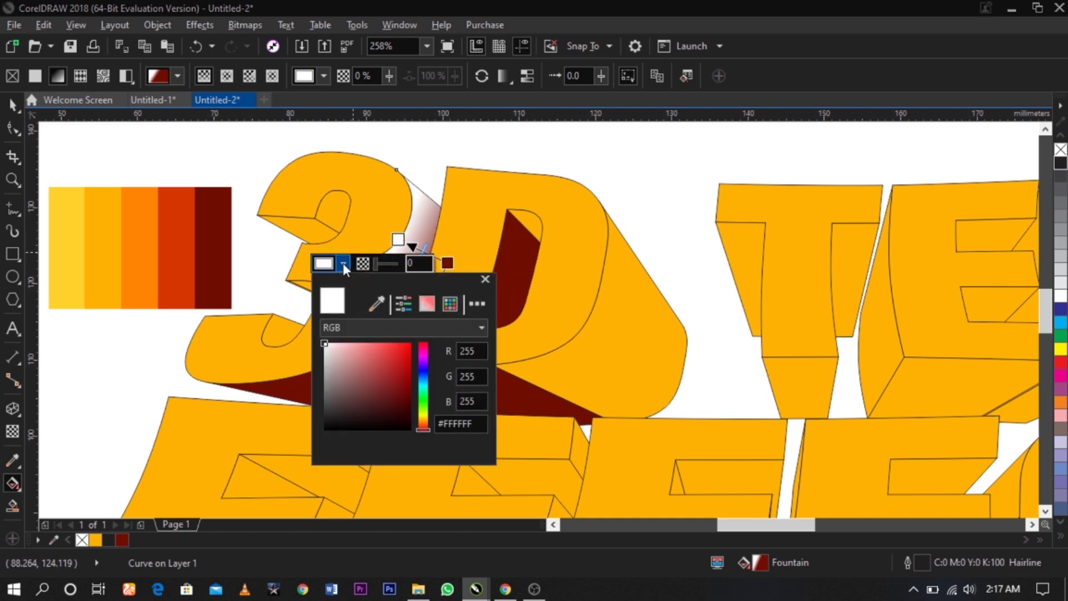
{"action": "left_click", "coordinate": [376, 304]}
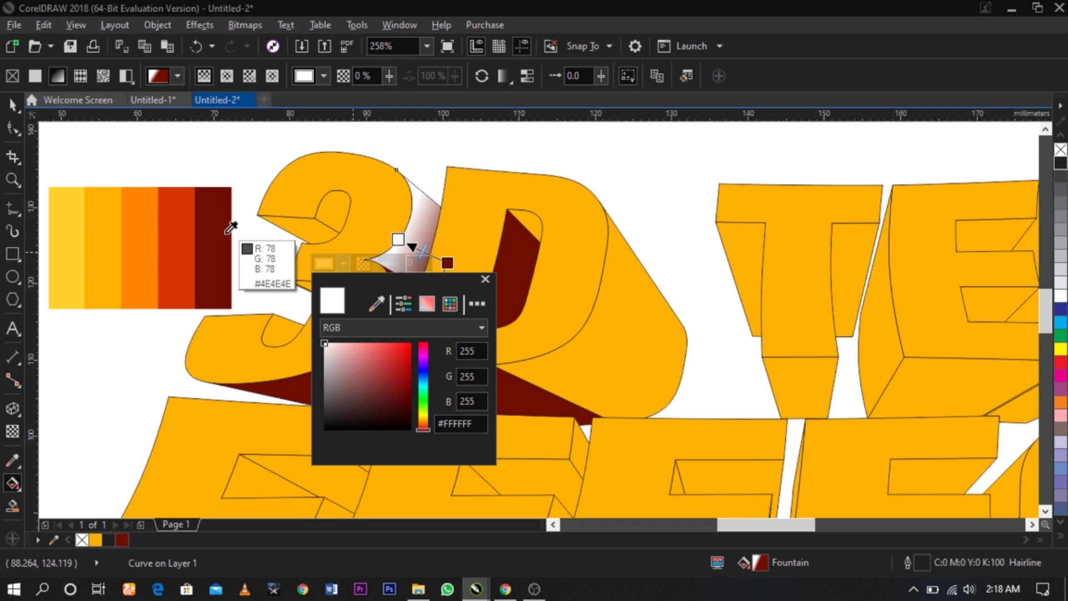
{"action": "left_click", "coordinate": [149, 230]}
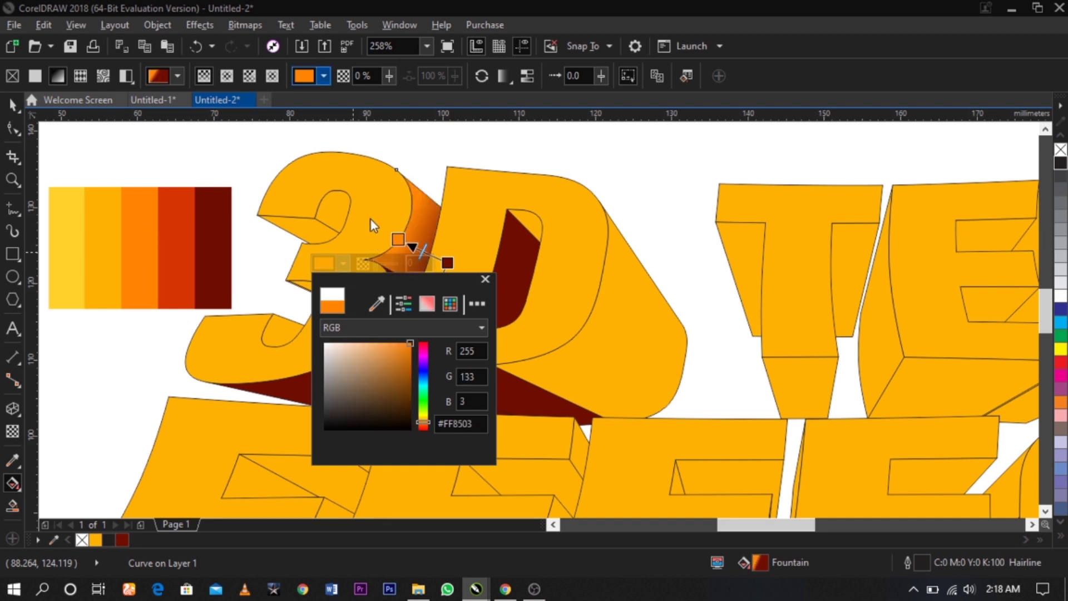
{"action": "left_click", "coordinate": [343, 265]}
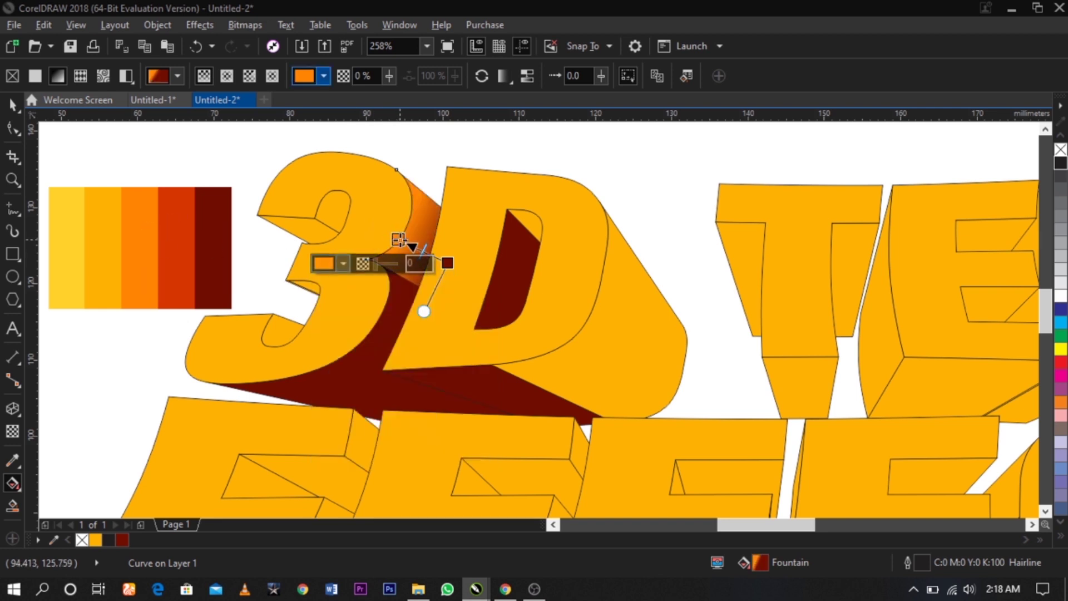
Step: Recolour the gradient's light node on the 3's upper side face with the red sampled from the palette
{"action": "left_click", "coordinate": [344, 266]}
{"action": "left_click", "coordinate": [376, 303]}
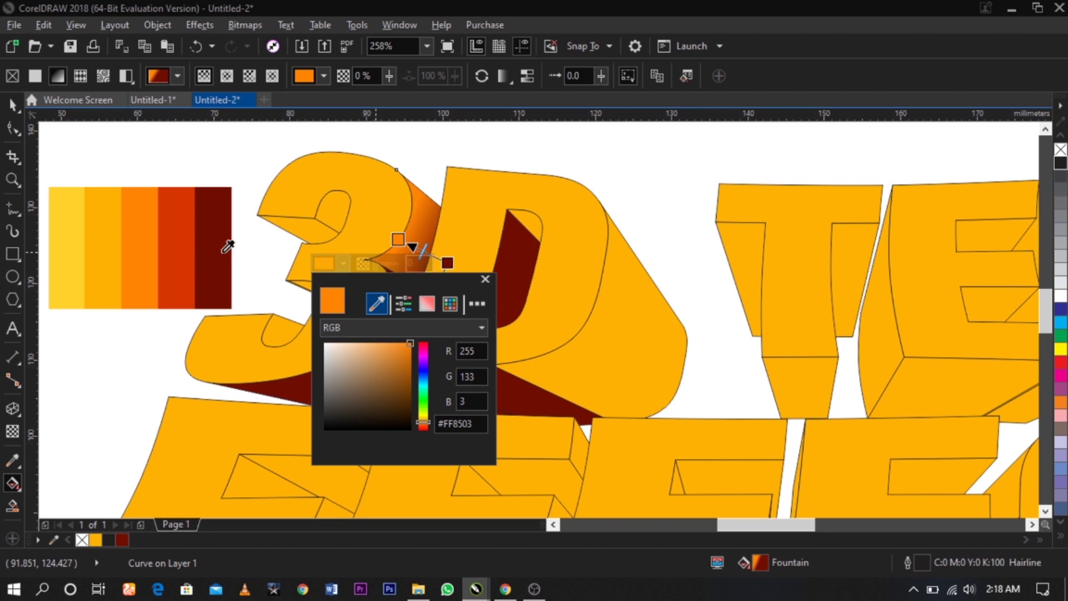
{"action": "left_click", "coordinate": [185, 236]}
{"action": "left_click", "coordinate": [386, 222]}
Step: Adjust both gradient nodes on the 3's upper side face so red starts at the 3 and maroon ends at the D's edge
{"action": "left_click_drag", "start_coordinate": [441, 262], "coordinate": [399, 237]}
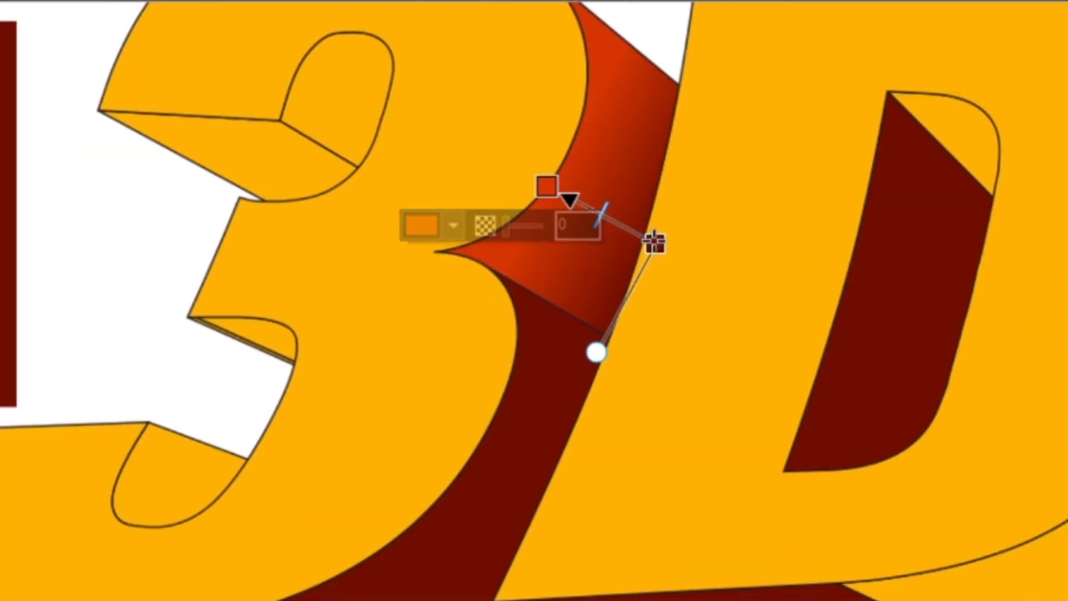
{"action": "left_click_drag", "start_coordinate": [655, 242], "coordinate": [670, 248]}
{"action": "left_click_drag", "start_coordinate": [548, 185], "coordinate": [534, 172]}
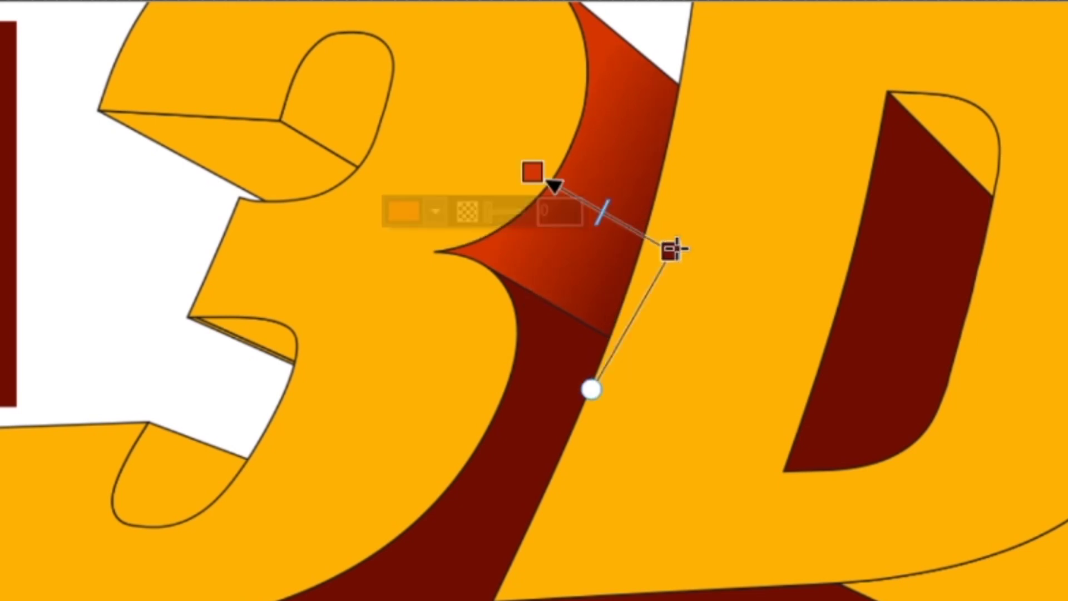
{"action": "left_click_drag", "start_coordinate": [674, 250], "coordinate": [635, 233]}
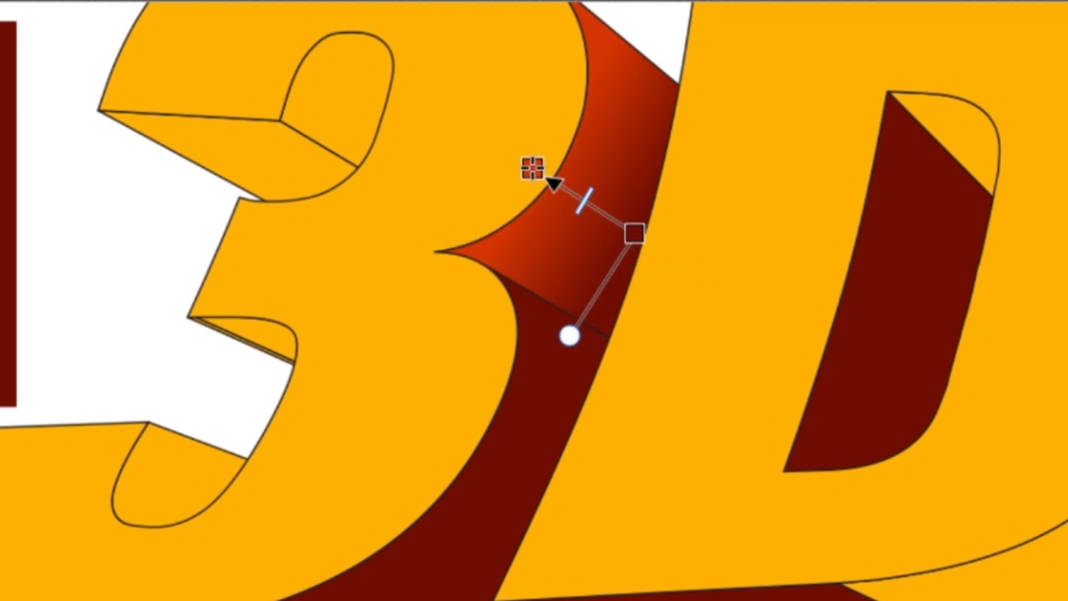
{"action": "left_click_drag", "start_coordinate": [532, 168], "coordinate": [532, 167]}
{"action": "scroll", "coordinate": [660, 196], "scroll_direction": "down", "scroll_amount": 1}
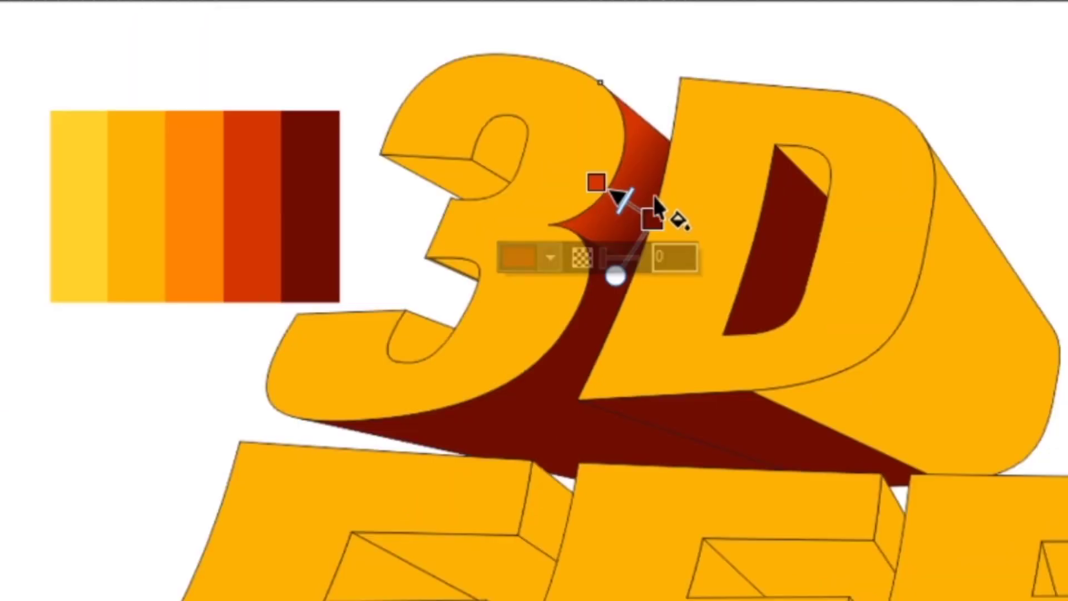
Step: Copy the red-to-maroon gradient onto the 3's lower side face and fine-tune its start node inside the 3's lower curve
{"action": "key", "text": "space"}
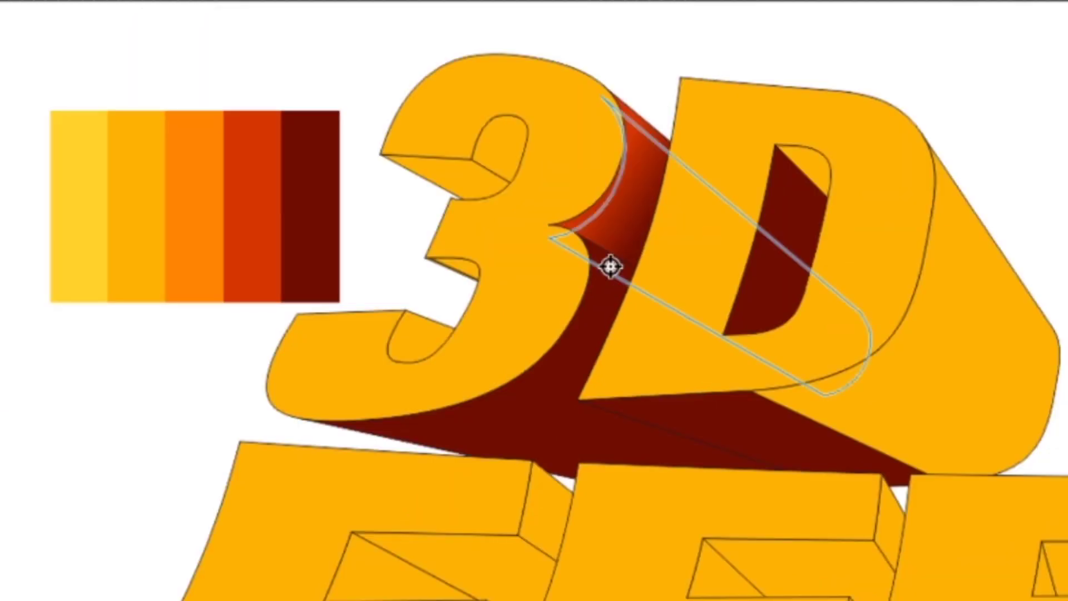
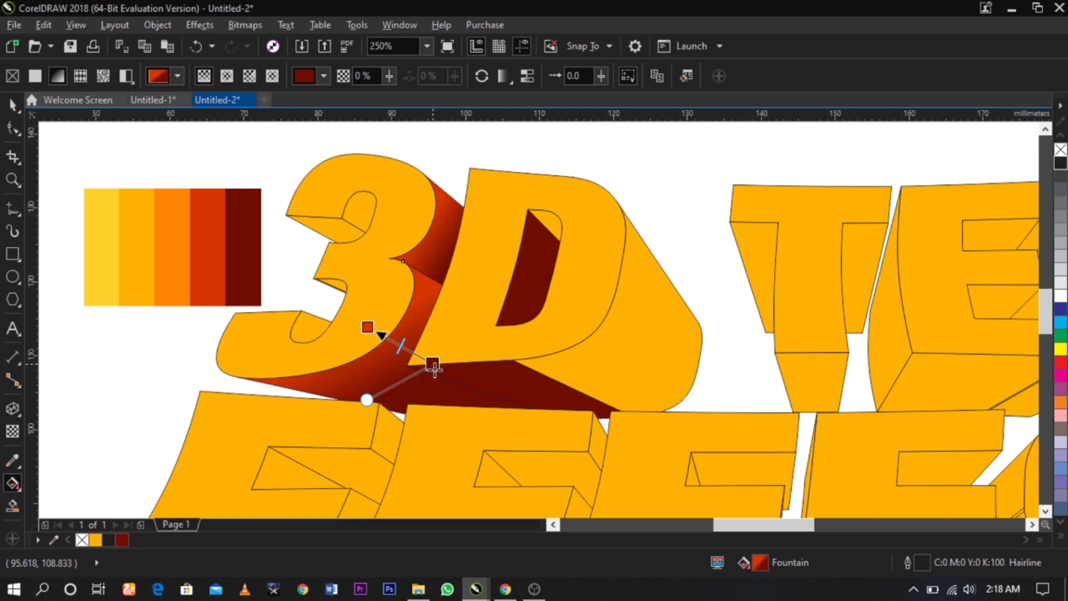
{"action": "left_click", "coordinate": [372, 329]}
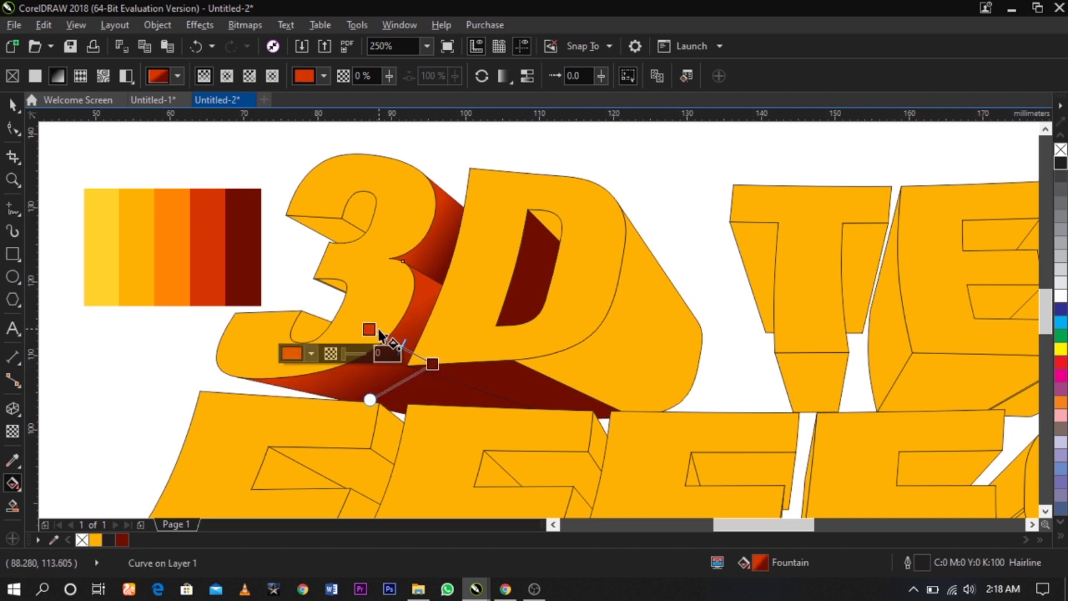
{"action": "left_click", "coordinate": [432, 364]}
{"action": "key", "text": "space"}
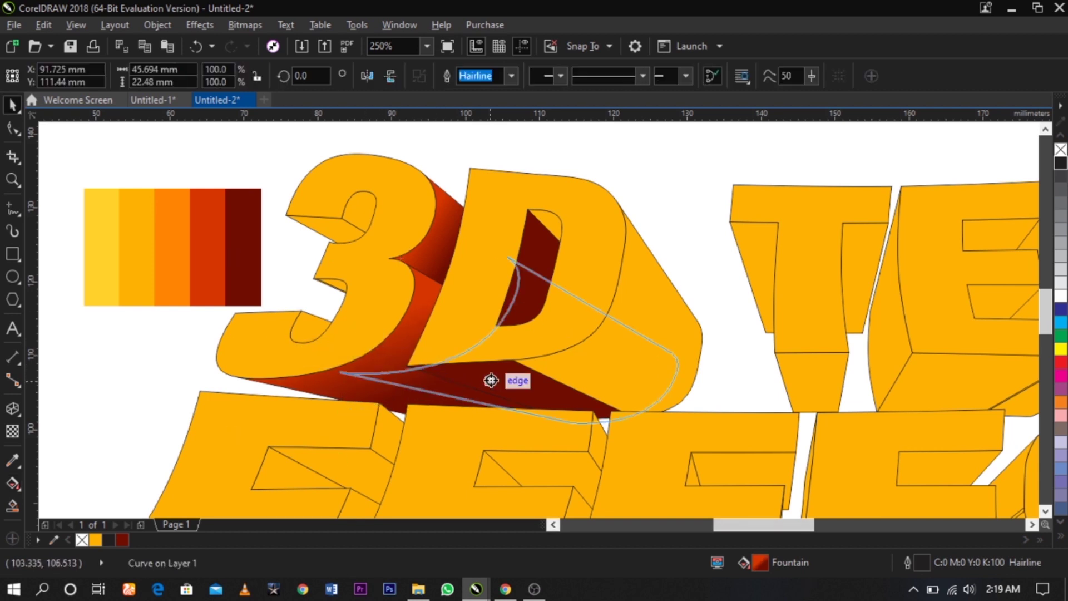
Step: Copy the red-to-maroon gradient onto the faces inside the D's counter
{"action": "left_click", "coordinate": [756, 259]}
{"action": "scroll", "coordinate": [495, 267], "scroll_direction": "down", "scroll_amount": 1}
{"action": "key", "text": "z"}
{"action": "left_click_drag", "start_coordinate": [357, 211], "coordinate": [738, 357]}
{"action": "key", "text": "g"}
{"action": "left_click", "coordinate": [482, 222]}
{"action": "key", "text": "space"}
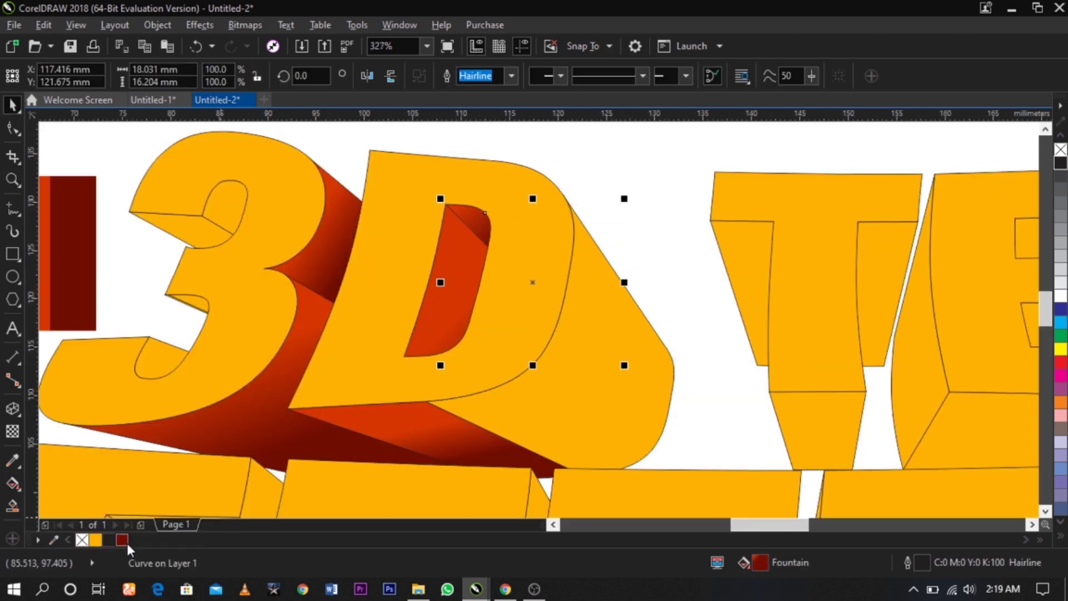
Step: Recolour the D's counter faces with the palette maroon and angle the gradient so they darken toward the lower right
{"action": "left_click", "coordinate": [122, 540]}
{"action": "key", "text": "g"}
{"action": "left_click", "coordinate": [445, 323]}
{"action": "left_click_drag", "start_coordinate": [481, 327], "coordinate": [411, 232]}
{"action": "key", "text": "space"}
{"action": "key", "text": "Escape"}
Step: Apply the red-to-maroon gradient to the first T's arm undersides and repeat it on the neighbouring side faces of TEXT
{"action": "left_click", "coordinate": [737, 278]}
{"action": "key", "text": "g"}
{"action": "left_click", "coordinate": [888, 278]}
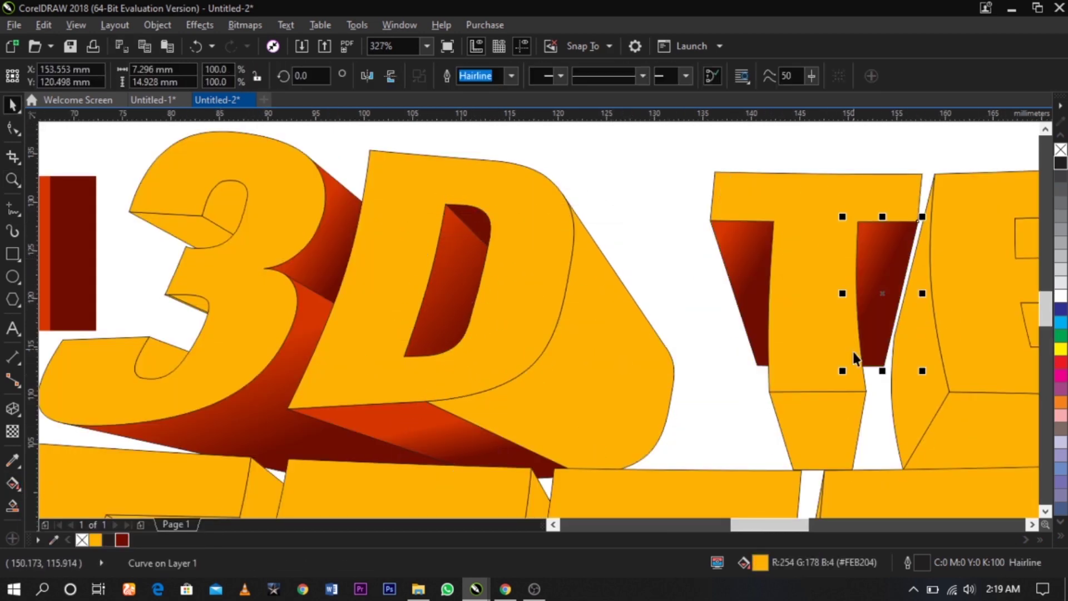
{"action": "scroll", "coordinate": [513, 291], "scroll_direction": "down", "scroll_amount": 1}
{"action": "left_click", "coordinate": [772, 305]}
{"action": "left_click", "coordinate": [820, 312]}
{"action": "key", "text": "ctrl+r"}
{"action": "left_click", "coordinate": [915, 289]}
Step: Repeat the gradient on the narrow face between the X and the last T, undoing the stray fill beside it
{"action": "scroll", "coordinate": [897, 245], "scroll_direction": "up", "scroll_amount": 2}
{"action": "left_click", "coordinate": [896, 243]}
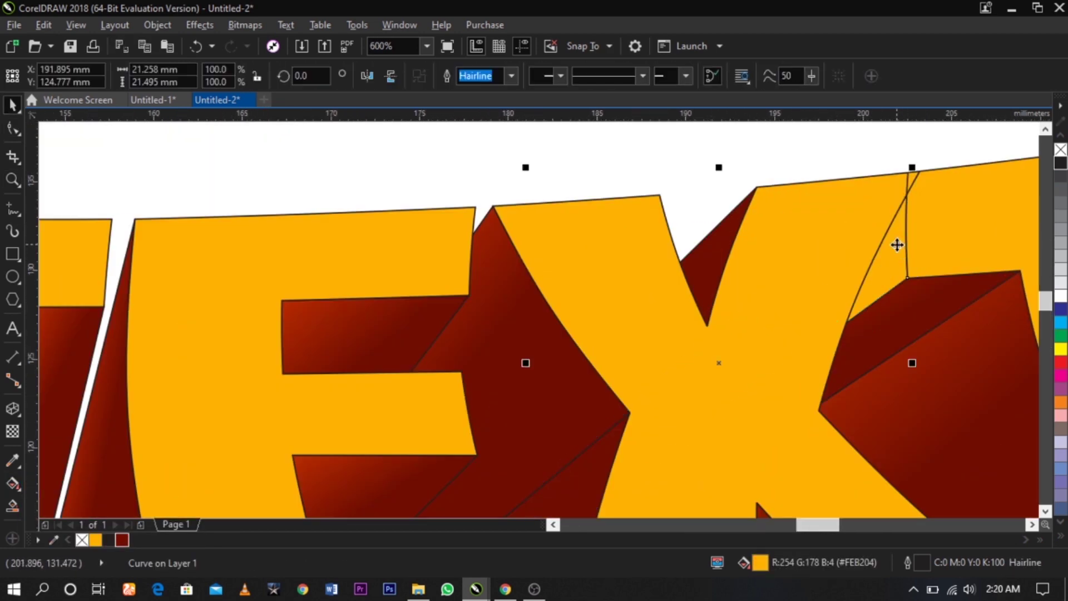
{"action": "key", "text": "ctrl+r"}
{"action": "left_click", "coordinate": [912, 184]}
{"action": "key", "text": "ctrl+z"}
{"action": "scroll", "coordinate": [601, 254], "scroll_direction": "down", "scroll_amount": 1}
{"action": "left_click", "coordinate": [912, 264]}
{"action": "scroll", "coordinate": [835, 303], "scroll_direction": "down", "scroll_amount": 1}
{"action": "scroll", "coordinate": [870, 451], "scroll_direction": "up", "scroll_amount": 1}
{"action": "scroll", "coordinate": [740, 296], "scroll_direction": "down", "scroll_amount": 2}
Step: Fill the D's outer side face with the red-to-maroon gradient and set its direction across the curve
{"action": "left_click", "coordinate": [564, 289]}
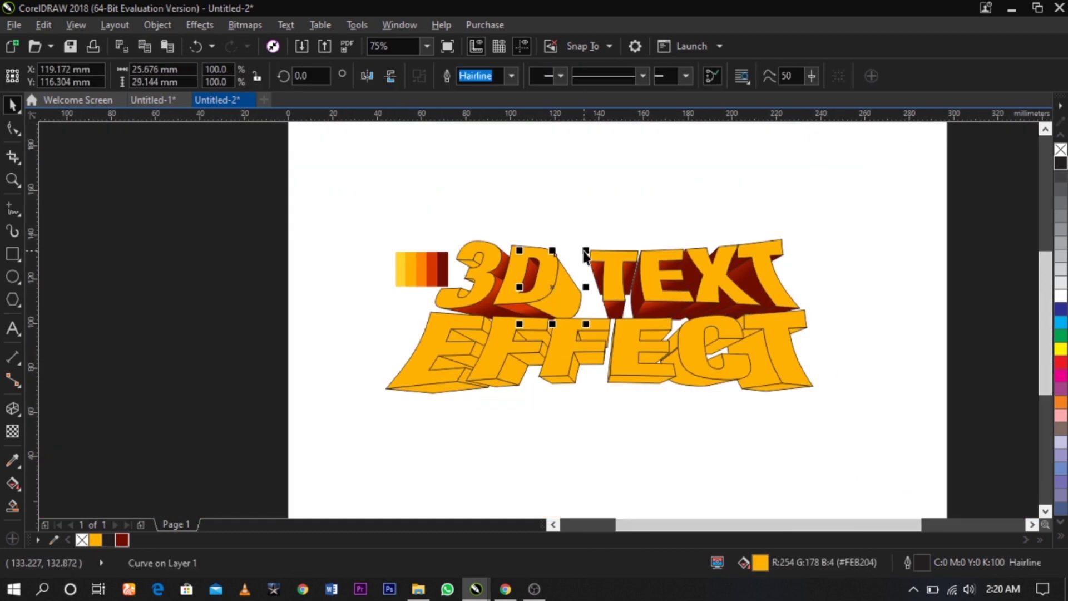
{"action": "key", "text": "F11"}
{"action": "left_click", "coordinate": [540, 380]}
{"action": "scroll", "coordinate": [458, 349], "scroll_direction": "up", "scroll_amount": 2}
{"action": "scroll", "coordinate": [610, 290], "scroll_direction": "down", "scroll_amount": 1}
{"action": "left_click", "coordinate": [456, 334]}
{"action": "left_click", "coordinate": [13, 484]}
{"action": "left_click_drag", "start_coordinate": [479, 365], "coordinate": [453, 351]}
Step: Recolour the gradient on the D's underside with maroon and blend the outer side face's gradient into it
{"action": "key", "text": "space"}
{"action": "left_click", "coordinate": [334, 370]}
{"action": "left_click", "coordinate": [122, 539]}
{"action": "left_click", "coordinate": [262, 195]}
{"action": "left_click", "coordinate": [445, 334]}
{"action": "left_click", "coordinate": [12, 484]}
{"action": "left_click_drag", "start_coordinate": [401, 302], "coordinate": [371, 297]}
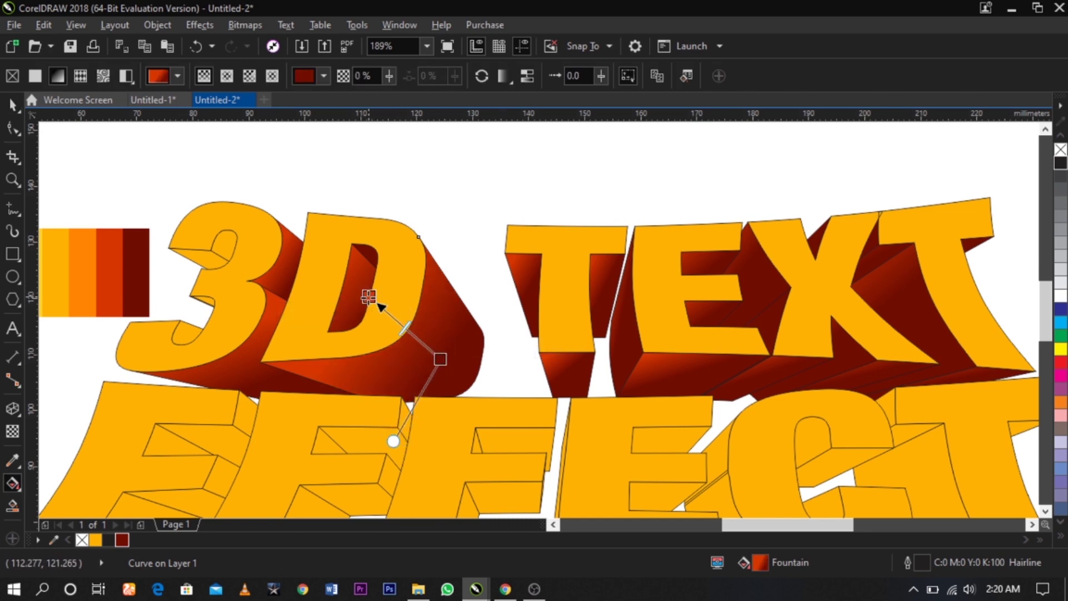
Step: Reposition the gradients on the undersides of the first T's two arms
{"action": "key", "text": "space"}
{"action": "left_click", "coordinate": [527, 277]}
{"action": "scroll", "coordinate": [535, 277], "scroll_direction": "up", "scroll_amount": 1}
{"action": "left_click", "coordinate": [13, 484]}
{"action": "left_click_drag", "start_coordinate": [481, 252], "coordinate": [505, 249]}
{"action": "left_click", "coordinate": [676, 311]}
{"action": "left_click_drag", "start_coordinate": [640, 264], "coordinate": [653, 251]}
Step: Adjust both gradient nodes on the underside of the first T's stem so red fades downward to maroon
{"action": "scroll", "coordinate": [653, 251], "scroll_direction": "down", "scroll_amount": 1}
{"action": "left_click", "coordinate": [626, 367]}
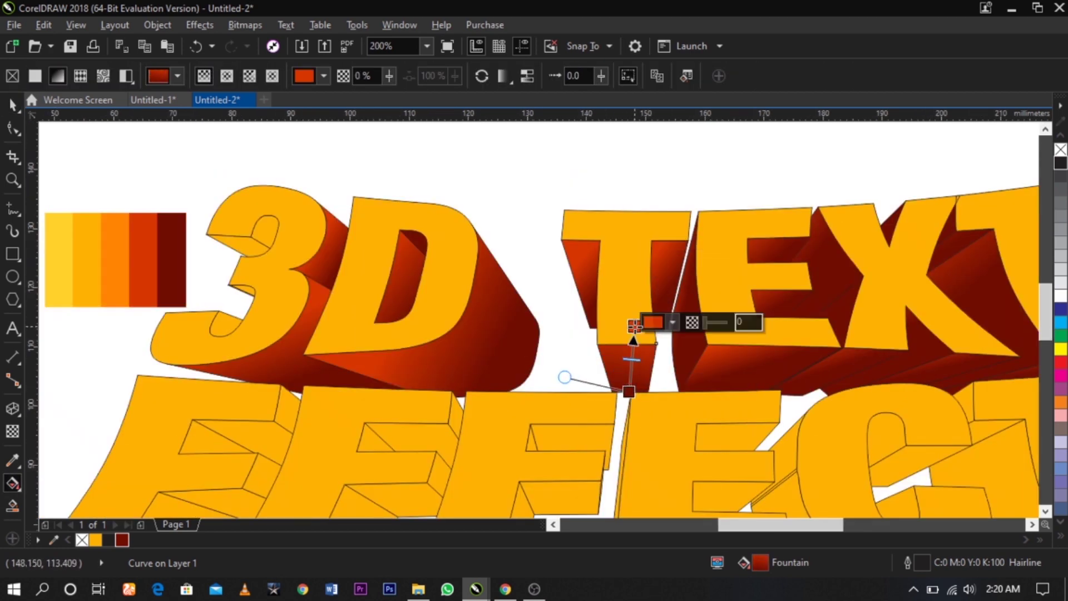
{"action": "left_click_drag", "start_coordinate": [635, 331], "coordinate": [629, 344]}
{"action": "left_click_drag", "start_coordinate": [629, 391], "coordinate": [630, 377]}
Step: Adjust the gradients on the underside and outer side face of the E in TEXT
{"action": "left_click", "coordinate": [739, 372]}
{"action": "left_click_drag", "start_coordinate": [745, 369], "coordinate": [744, 400]}
{"action": "left_click_drag", "start_coordinate": [693, 350], "coordinate": [748, 346]}
{"action": "left_click_drag", "start_coordinate": [744, 400], "coordinate": [697, 392]}
{"action": "left_click_drag", "start_coordinate": [748, 345], "coordinate": [813, 316]}
{"action": "left_click", "coordinate": [685, 339]}
{"action": "left_click_drag", "start_coordinate": [677, 244], "coordinate": [687, 275]}
Step: Move the red gradient node of the X's side face from the E's upper arm to the gap between both letters
{"action": "scroll", "coordinate": [636, 291], "scroll_direction": "down", "scroll_amount": 1}
{"action": "key", "text": "space"}
{"action": "scroll", "coordinate": [786, 313], "scroll_direction": "up", "scroll_amount": 1}
{"action": "scroll", "coordinate": [541, 307], "scroll_direction": "down", "scroll_amount": 1}
{"action": "scroll", "coordinate": [612, 292], "scroll_direction": "up", "scroll_amount": 1}
{"action": "left_click", "coordinate": [612, 292]}
{"action": "key", "text": "g"}
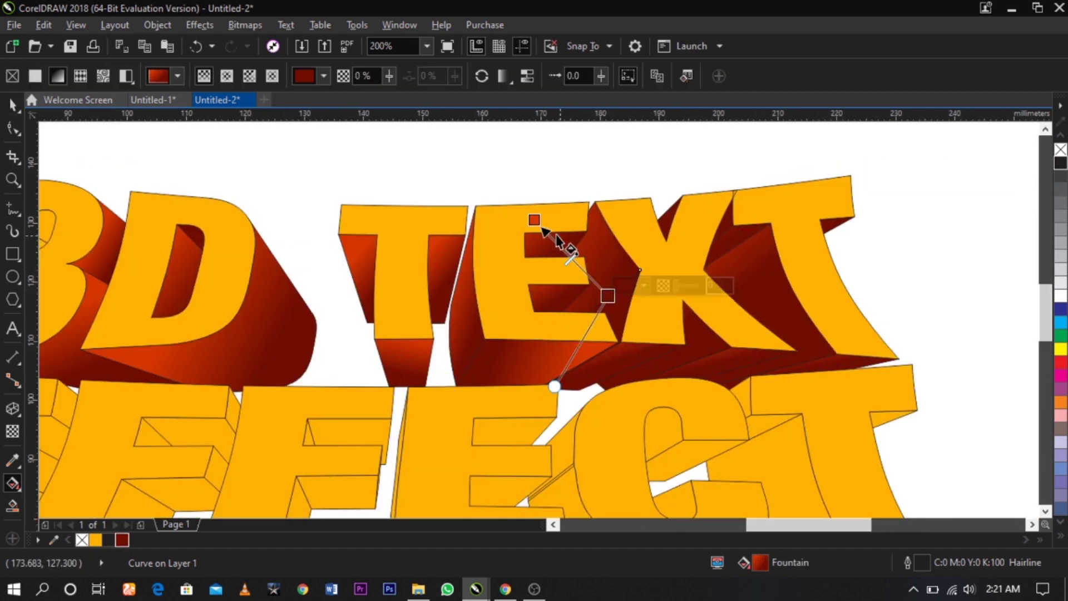
{"action": "left_click_drag", "start_coordinate": [534, 219], "coordinate": [610, 290]}
{"action": "left_click", "coordinate": [610, 289]}
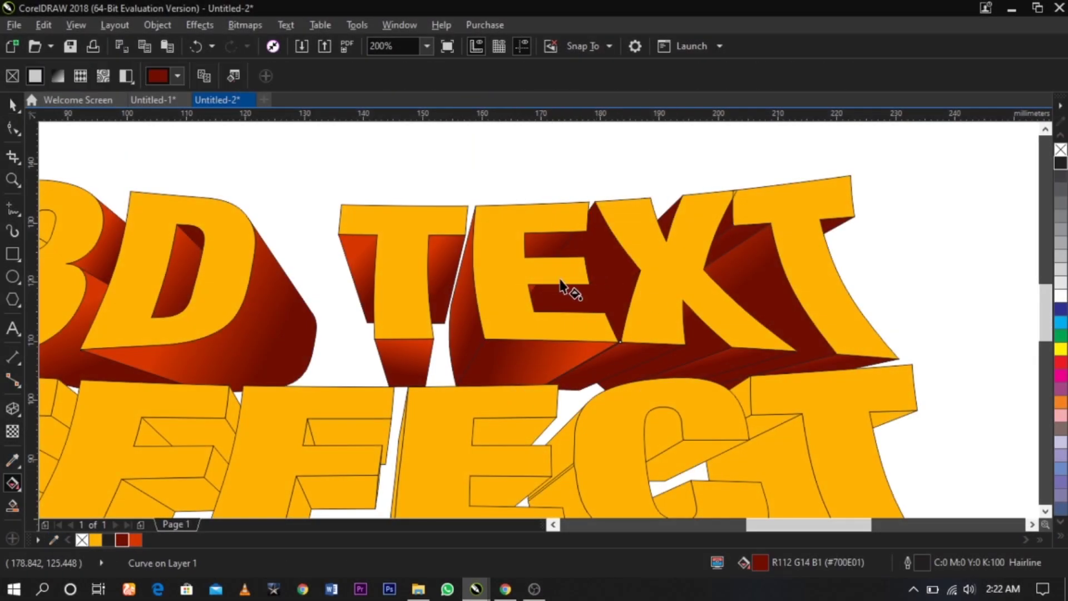
Step: Apply a red-to-maroon gradient to the side face between the E and the X and aim red at the E's arms
{"action": "left_click", "coordinate": [562, 288]}
{"action": "key", "text": "g"}
{"action": "scroll", "coordinate": [597, 281], "scroll_direction": "down", "scroll_amount": 1}
{"action": "scroll", "coordinate": [597, 281], "scroll_direction": "up", "scroll_amount": 1}
{"action": "left_click", "coordinate": [599, 288]}
{"action": "left_click_drag", "start_coordinate": [562, 331], "coordinate": [537, 335]}
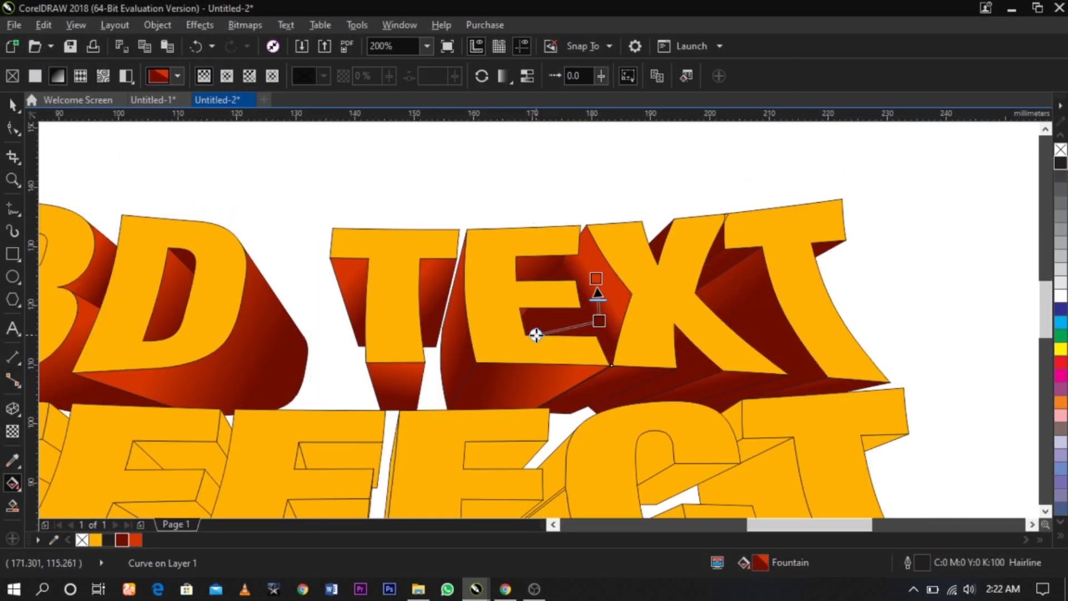
{"action": "left_click_drag", "start_coordinate": [599, 320], "coordinate": [612, 322]}
{"action": "left_click_drag", "start_coordinate": [596, 279], "coordinate": [562, 270]}
{"action": "left_click", "coordinate": [536, 269]}
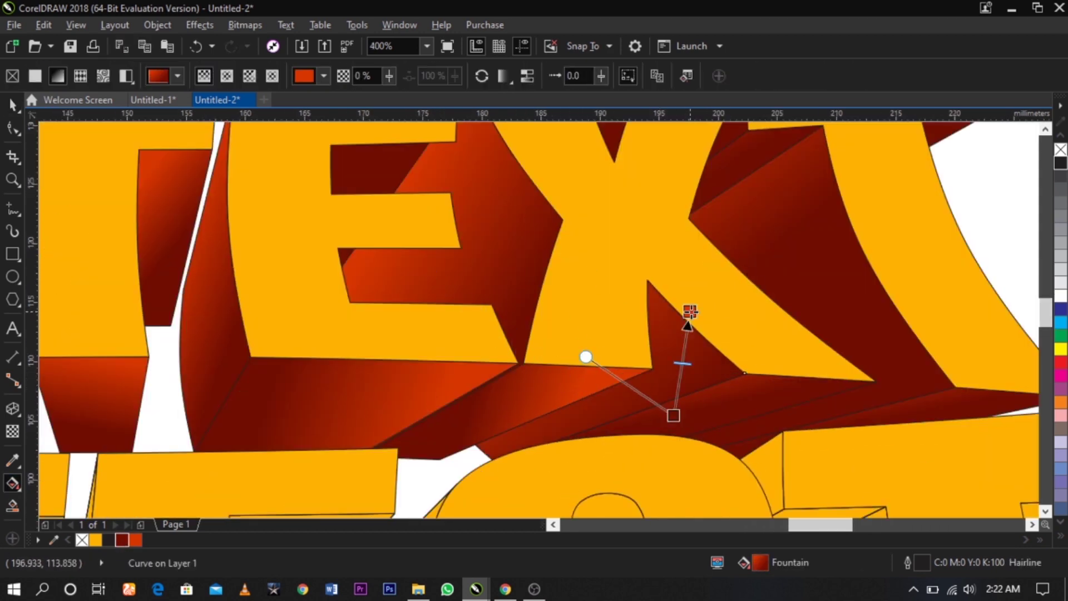
Step: Adjust the gradients on the face between the X's legs and on the underside of its outer leg
{"action": "left_click_drag", "start_coordinate": [673, 415], "coordinate": [642, 438]}
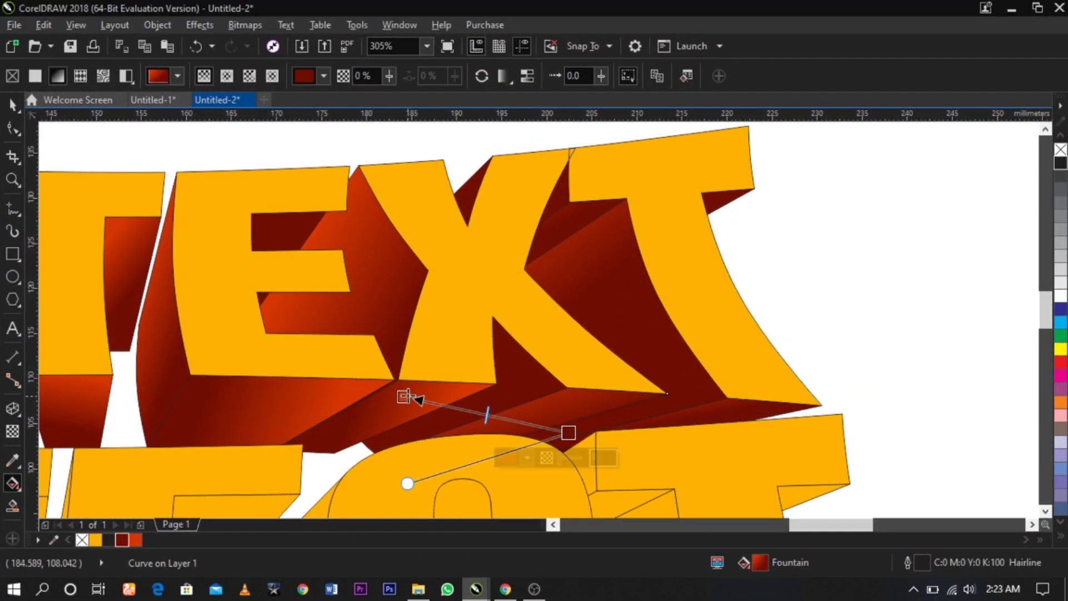
{"action": "left_click_drag", "start_coordinate": [568, 431], "coordinate": [427, 482]}
{"action": "left_click_drag", "start_coordinate": [432, 459], "coordinate": [565, 420]}
Step: Angle the gradient on the large face between the X and the last T so red fades to maroon toward the T
{"action": "left_click", "coordinate": [595, 306]}
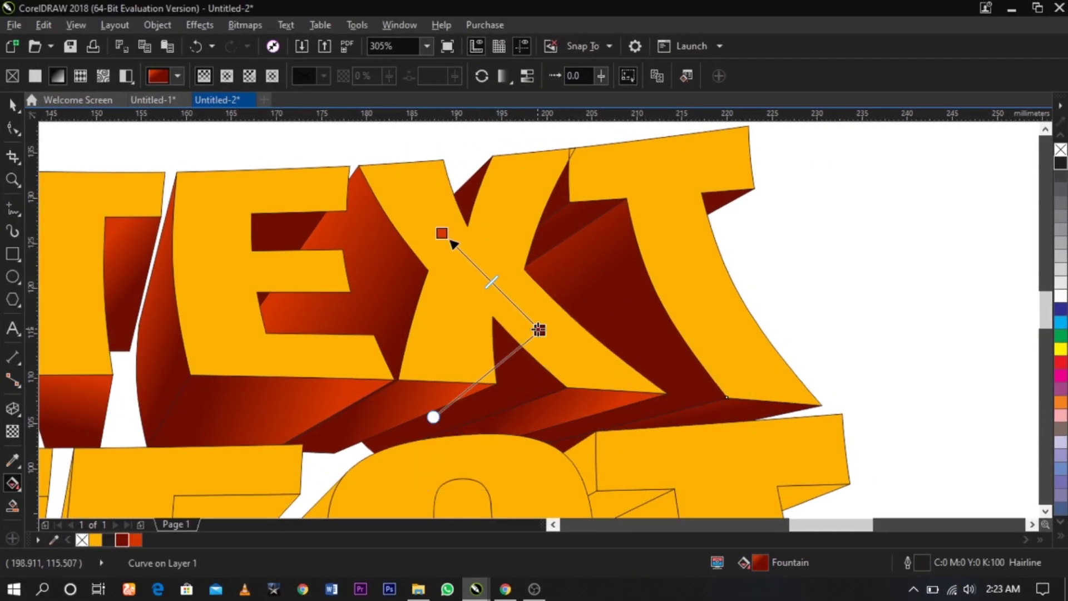
{"action": "left_click_drag", "start_coordinate": [539, 329], "coordinate": [710, 428]}
{"action": "left_click_drag", "start_coordinate": [441, 234], "coordinate": [525, 326]}
{"action": "left_click_drag", "start_coordinate": [710, 428], "coordinate": [678, 288]}
Step: Adjust the gradient on the underside of the last T's inner arm and check its outer arm's underside
{"action": "key", "text": "space"}
{"action": "left_click", "coordinate": [579, 218]}
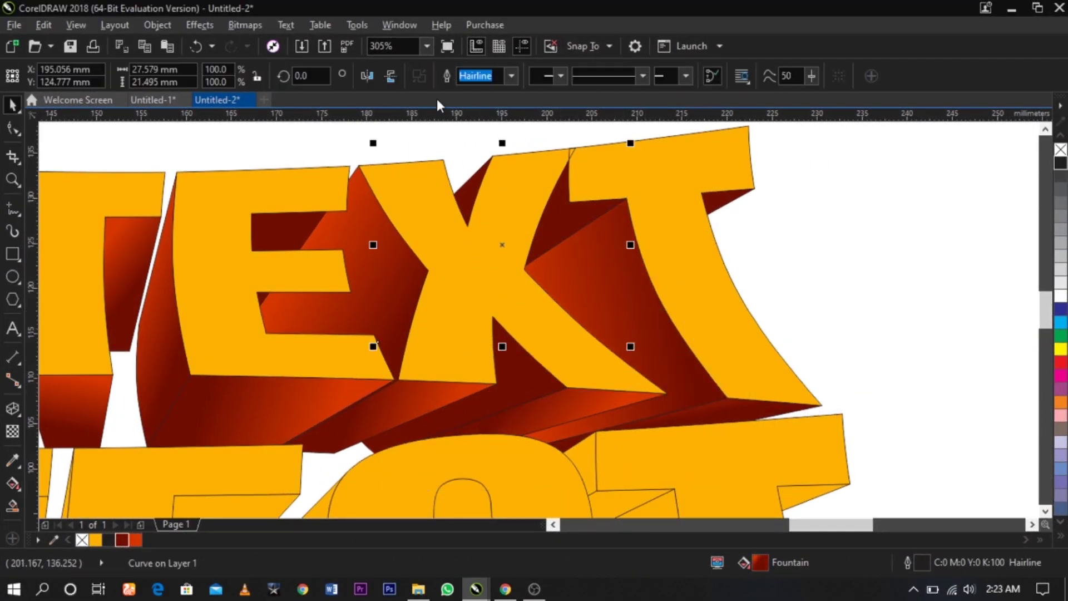
{"action": "key", "text": "space"}
{"action": "left_click_drag", "start_coordinate": [577, 248], "coordinate": [389, 171]}
{"action": "key", "text": "space"}
{"action": "left_click", "coordinate": [724, 204]}
{"action": "scroll", "coordinate": [723, 206], "scroll_direction": "down", "scroll_amount": 2}
{"action": "scroll", "coordinate": [576, 217], "scroll_direction": "up", "scroll_amount": 1}
Step: Break apart the extrude group of the word EFFECT into separate faces
{"action": "left_click_drag", "start_coordinate": [324, 292], "coordinate": [308, 345]}
{"action": "left_click", "coordinate": [308, 345]}
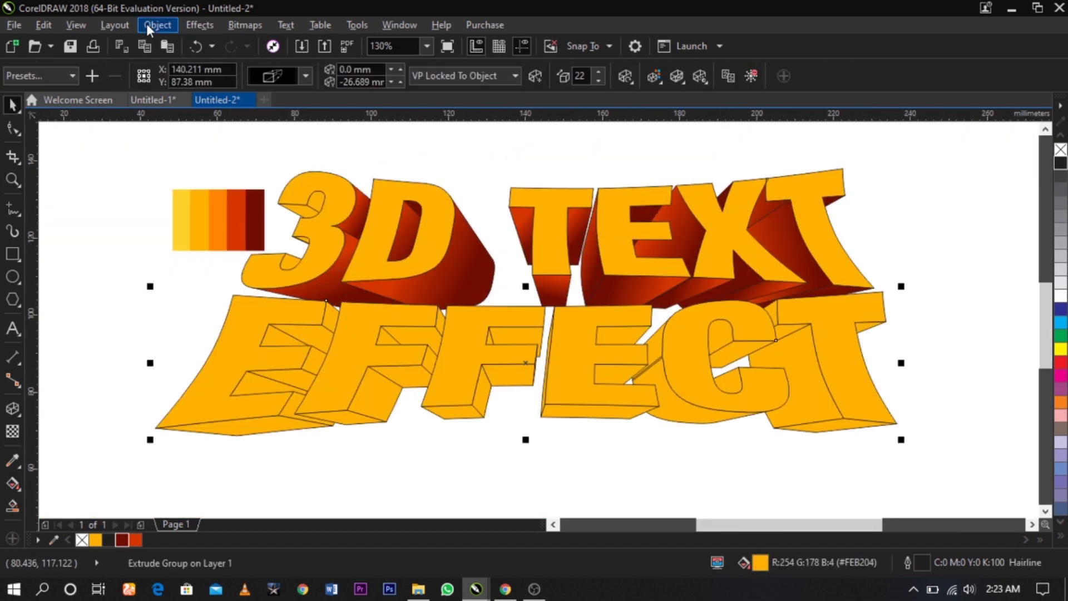
{"action": "left_click", "coordinate": [153, 24]}
{"action": "left_click", "coordinate": [217, 311]}
{"action": "left_click", "coordinate": [128, 278]}
{"action": "scroll", "coordinate": [113, 297], "scroll_direction": "up", "scroll_amount": 1}
Step: Copy the red-to-maroon gradient onto the inner side faces of EFFECT's first E
{"action": "left_click", "coordinate": [424, 221]}
{"action": "left_click", "coordinate": [366, 295]}
{"action": "key", "text": "ctrl+r"}
{"action": "left_click", "coordinate": [360, 358]}
{"action": "key", "text": "ctrl+r"}
Step: Repeat the red-to-maroon gradient on the side faces and undersides of both Fs in EFFECT
{"action": "left_click", "coordinate": [582, 354]}
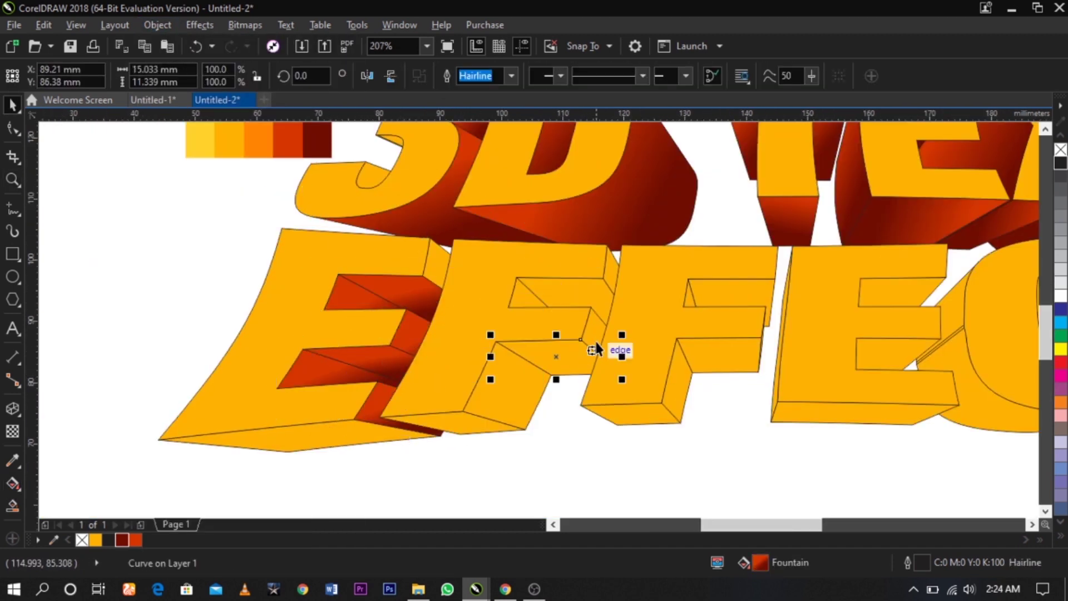
{"action": "left_click", "coordinate": [506, 390]}
{"action": "left_click", "coordinate": [723, 294]}
{"action": "key", "text": "ctrl+r"}
{"action": "left_click", "coordinate": [723, 356]}
{"action": "key", "text": "ctrl+r"}
{"action": "left_click", "coordinate": [680, 387]}
{"action": "key", "text": "ctrl+r"}
Step: Repeat the gradient on the faces between EFFECT's second E and the C and on the C's inner faces
{"action": "scroll", "coordinate": [807, 297], "scroll_direction": "up", "scroll_amount": 1}
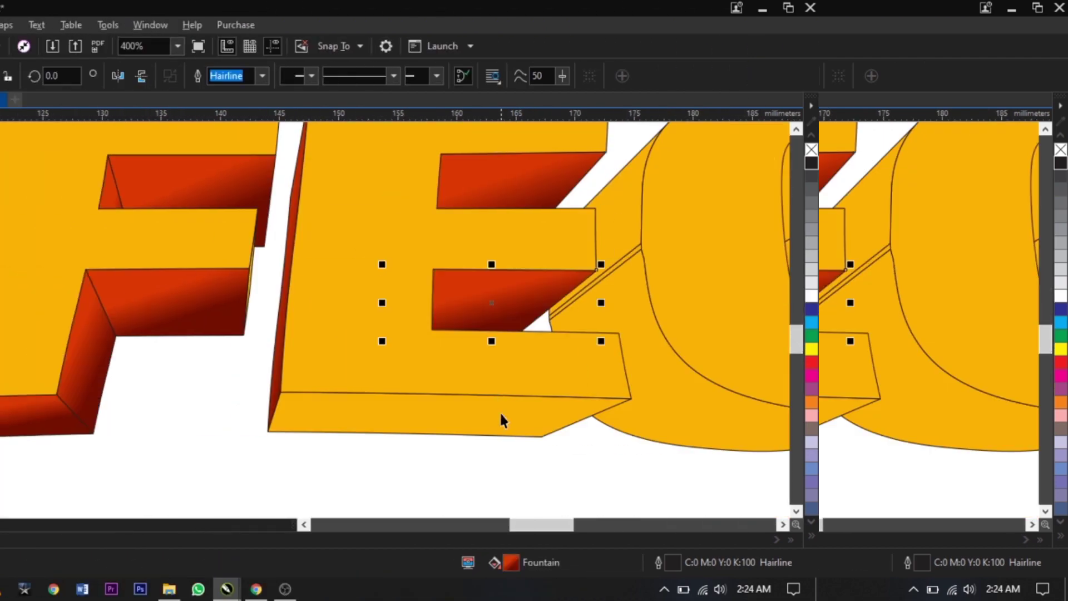
{"action": "scroll", "coordinate": [876, 281], "scroll_direction": "up", "scroll_amount": 2}
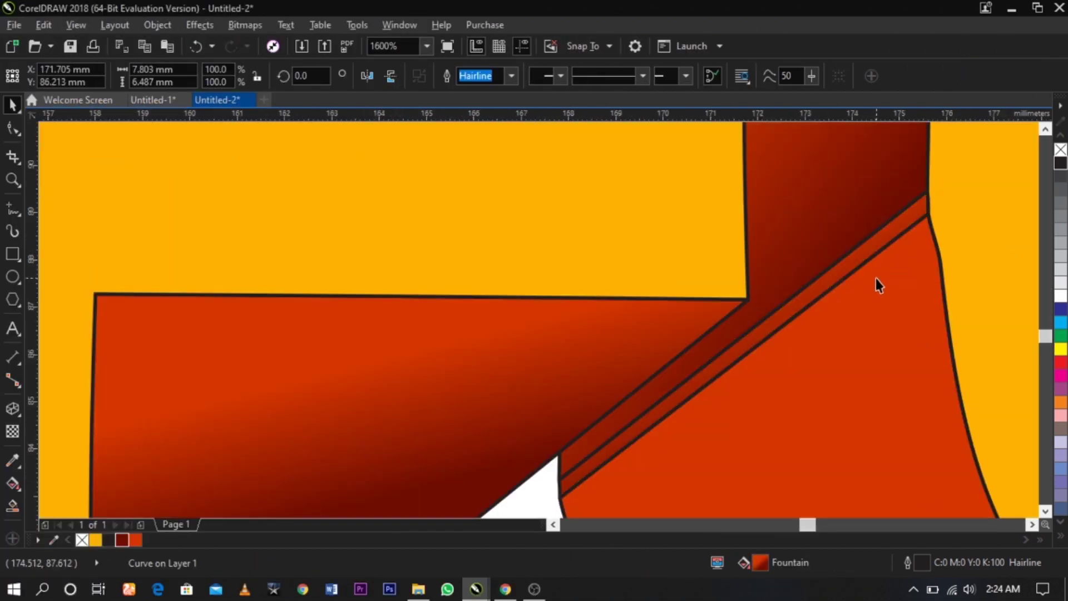
{"action": "left_click", "coordinate": [876, 281]}
{"action": "scroll", "coordinate": [591, 199], "scroll_direction": "down", "scroll_amount": 1}
{"action": "scroll", "coordinate": [591, 200], "scroll_direction": "down", "scroll_amount": 1}
{"action": "left_click", "coordinate": [548, 270]}
{"action": "key", "text": "ctrl+r"}
Step: Repeat the red-to-maroon gradient on the extruded side faces of EFFECT's T
{"action": "left_click", "coordinate": [675, 284]}
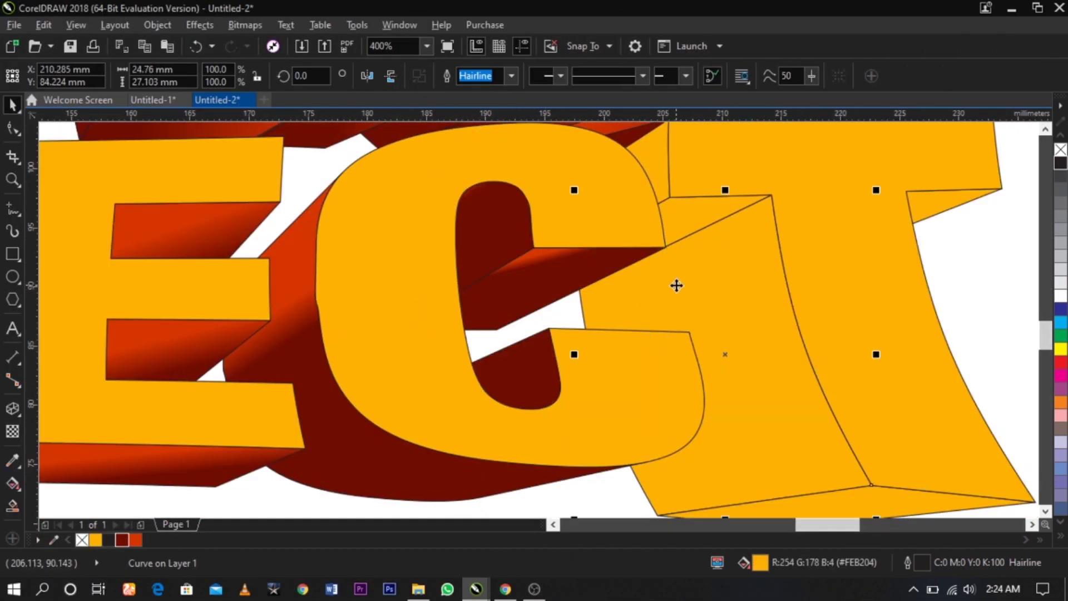
{"action": "key", "text": "ctrl+r"}
{"action": "scroll", "coordinate": [859, 228], "scroll_direction": "down", "scroll_amount": 2}
{"action": "left_click", "coordinate": [866, 293]}
Step: Fill the undersides of EFFECT's letters with maroon and set the gradient direction on the C's outer side face
{"action": "left_click", "coordinate": [310, 291]}
{"action": "scroll", "coordinate": [280, 225], "scroll_direction": "up", "scroll_amount": 2}
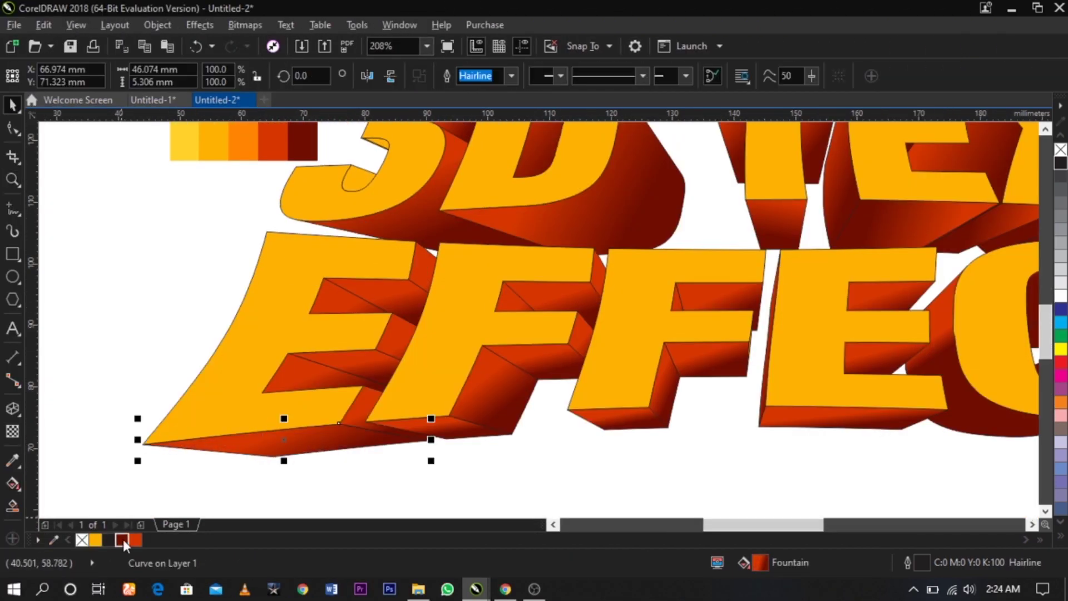
{"action": "left_click", "coordinate": [603, 372]}
{"action": "left_click_drag", "start_coordinate": [718, 241], "coordinate": [744, 355]}
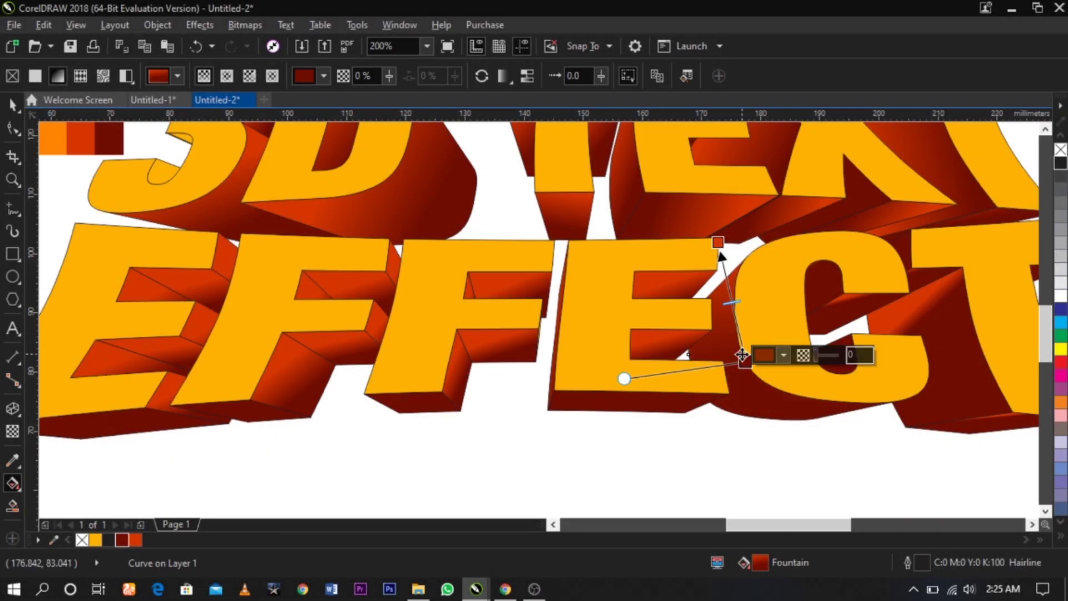
Step: Try a red-to-maroon gradient direction on the upper face inside the C's counter
{"action": "key", "text": "space"}
{"action": "left_click", "coordinate": [821, 302]}
{"action": "key", "text": "g"}
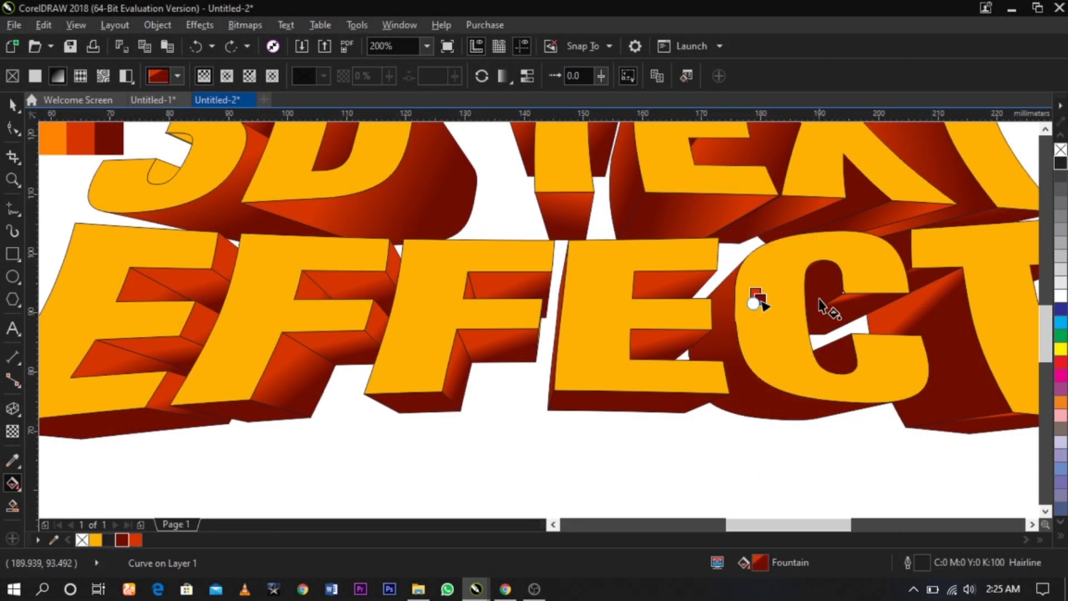
{"action": "left_click_drag", "start_coordinate": [811, 267], "coordinate": [824, 311]}
Step: Try several red-to-maroon gradient directions on the underside of the C's upper arm and undo the last change
{"action": "key", "text": "space"}
{"action": "left_click", "coordinate": [856, 299]}
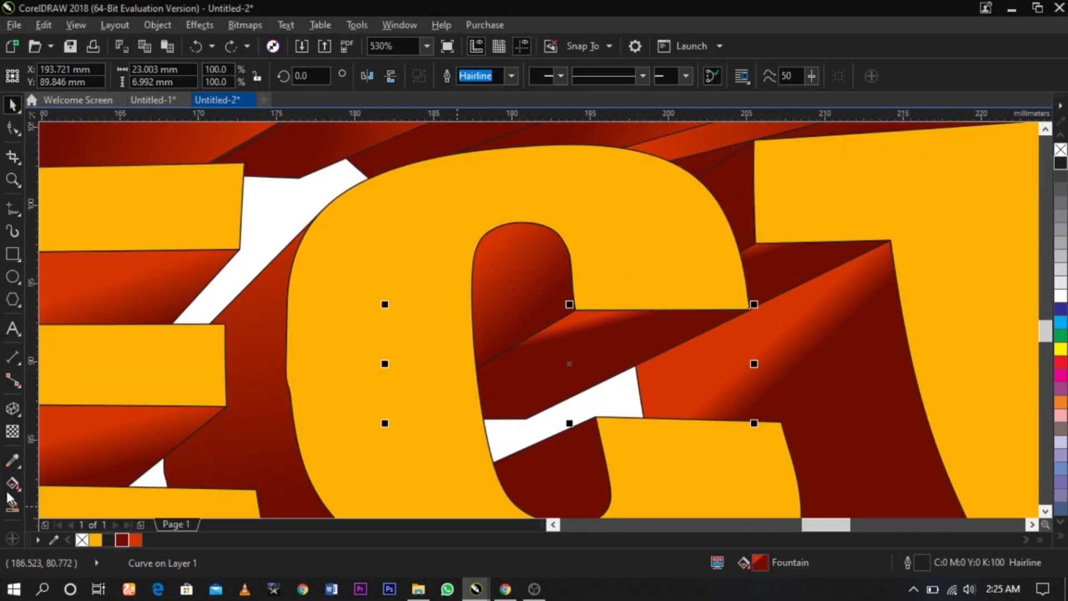
{"action": "key", "text": "g"}
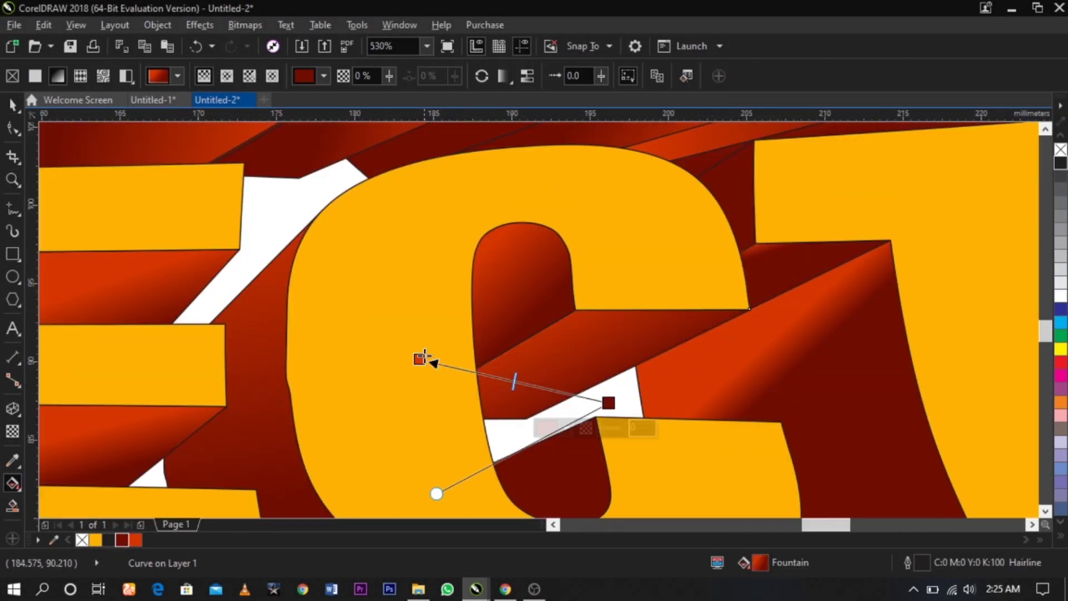
{"action": "left_click_drag", "start_coordinate": [425, 358], "coordinate": [632, 317]}
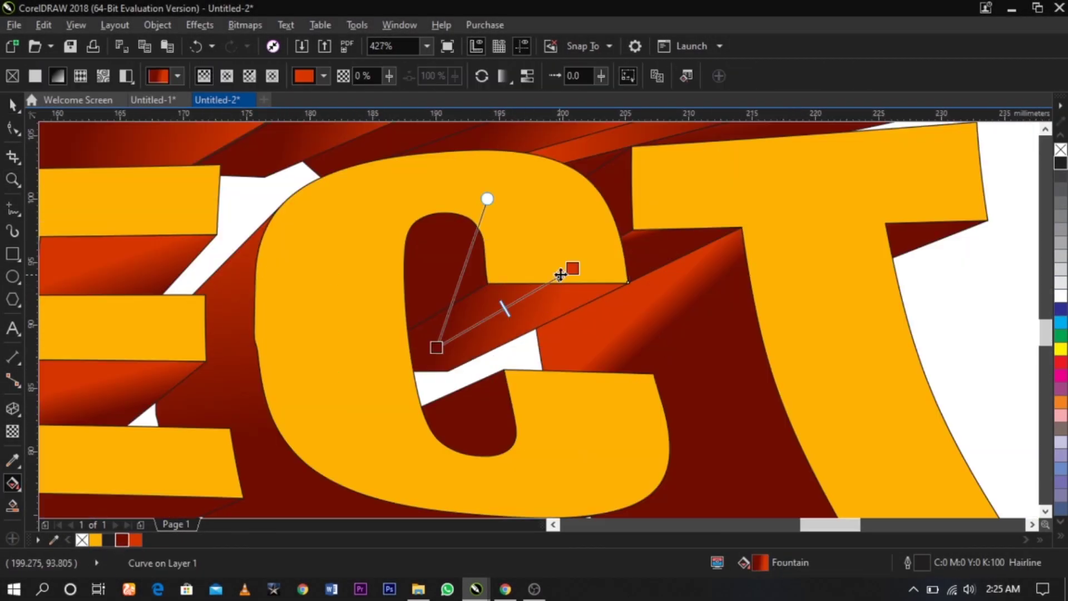
{"action": "left_click_drag", "start_coordinate": [563, 276], "coordinate": [535, 291]}
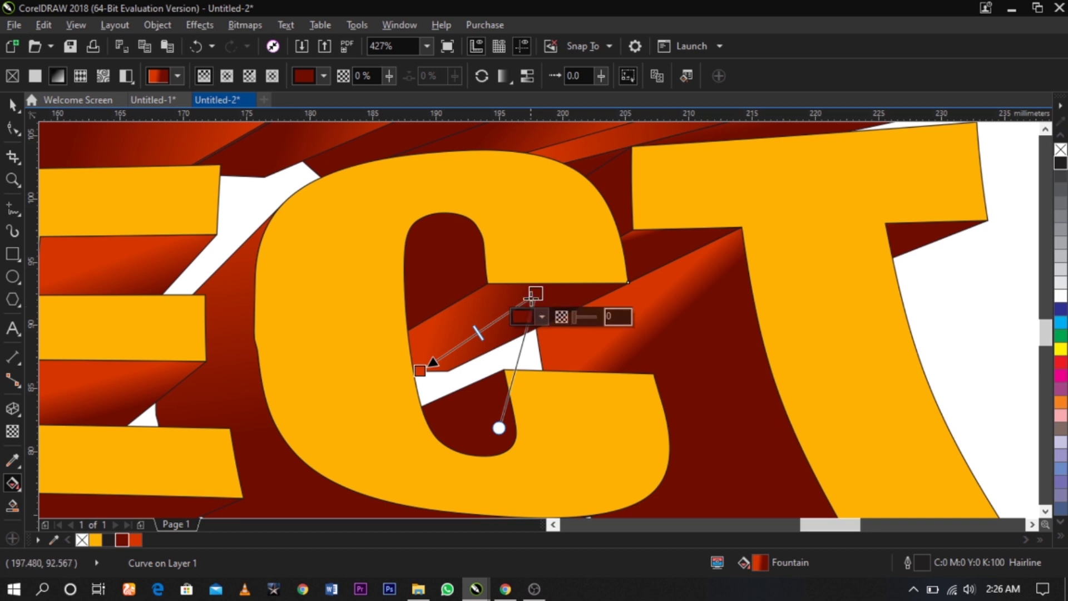
{"action": "left_click_drag", "start_coordinate": [420, 371], "coordinate": [546, 305]}
{"action": "left_click_drag", "start_coordinate": [535, 293], "coordinate": [449, 341]}
{"action": "key", "text": "space"}
{"action": "key", "text": "ctrl+z"}
Step: Set the gradient on the C's upper counter face with red at its lower edge and maroon at the upper curve
{"action": "left_click", "coordinate": [445, 267]}
{"action": "key", "text": "g"}
{"action": "left_click_drag", "start_coordinate": [336, 315], "coordinate": [497, 259]}
{"action": "left_click", "coordinate": [313, 201]}
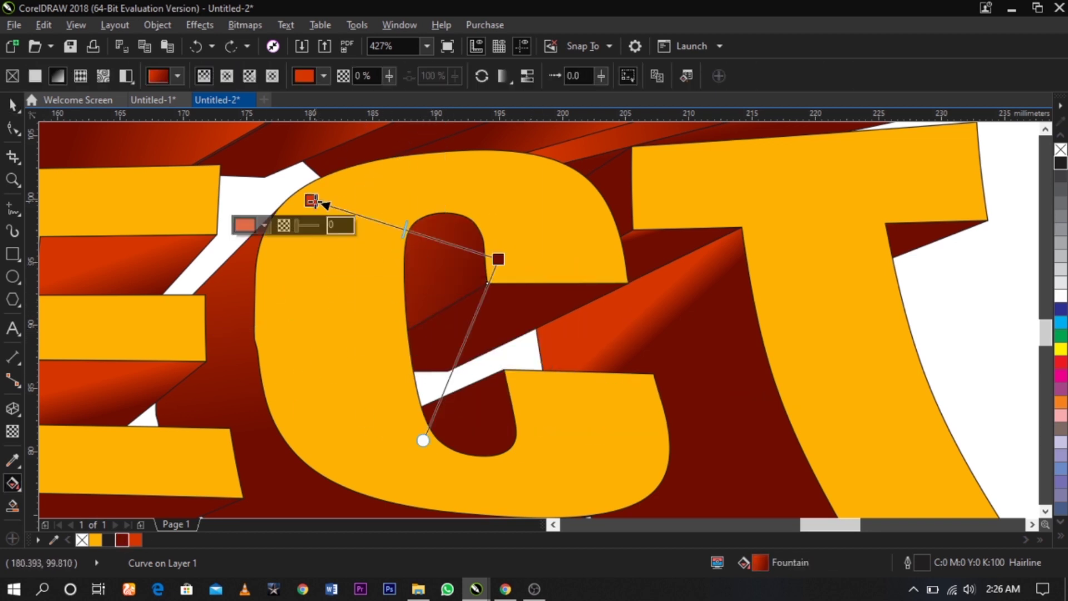
{"action": "left_click_drag", "start_coordinate": [313, 201], "coordinate": [417, 281]}
{"action": "left_click_drag", "start_coordinate": [498, 259], "coordinate": [478, 229]}
Step: Set the gradient direction on the face inside the C's lower counter so that it is shaded maroon
{"action": "key", "text": "space"}
{"action": "left_click", "coordinate": [499, 419]}
{"action": "key", "text": "g"}
{"action": "left_click_drag", "start_coordinate": [493, 431], "coordinate": [363, 432]}
Step: Reverse the gradient on the side face of EFFECT's T stem so it runs from red at the outer edge to maroon beside the letter
{"action": "key", "text": "space"}
{"action": "left_click", "coordinate": [602, 302]}
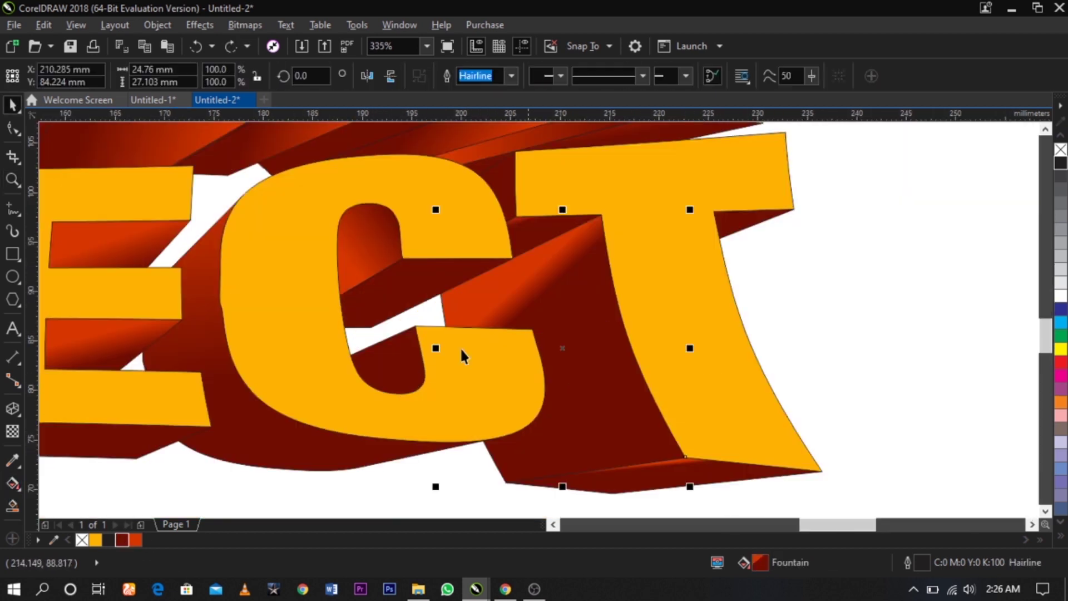
{"action": "key", "text": "g"}
{"action": "left_click_drag", "start_coordinate": [500, 265], "coordinate": [469, 221]}
{"action": "left_click_drag", "start_coordinate": [534, 300], "coordinate": [620, 334]}
{"action": "scroll", "coordinate": [578, 374], "scroll_direction": "down", "scroll_amount": 1}
{"action": "left_click_drag", "start_coordinate": [527, 357], "coordinate": [581, 359]}
{"action": "left_click", "coordinate": [561, 310]}
{"action": "scroll", "coordinate": [560, 309], "scroll_direction": "up", "scroll_amount": 1}
{"action": "left_click_drag", "start_coordinate": [433, 326], "coordinate": [540, 327]}
{"action": "left_click", "coordinate": [537, 271]}
{"action": "left_click_drag", "start_coordinate": [560, 275], "coordinate": [458, 429]}
{"action": "key", "text": "space"}
{"action": "left_click", "coordinate": [777, 154]}
Step: Fill the extrusion faces inside the 3's upper counter with maroon
{"action": "scroll", "coordinate": [777, 155], "scroll_direction": "down", "scroll_amount": 1}
{"action": "scroll", "coordinate": [738, 345], "scroll_direction": "up", "scroll_amount": 1}
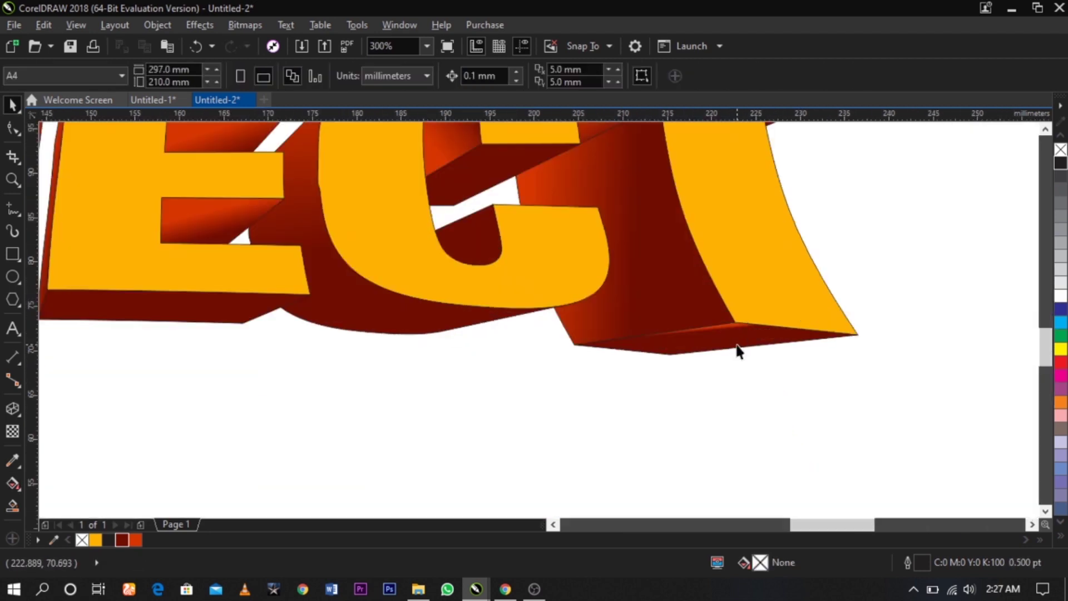
{"action": "scroll", "coordinate": [659, 355], "scroll_direction": "down", "scroll_amount": 2}
{"action": "key", "text": "F4"}
{"action": "left_click", "coordinate": [280, 196]}
{"action": "left_click", "coordinate": [121, 540]}
{"action": "left_click", "coordinate": [262, 214]}
Step: Set a red-to-maroon gradient direction on the underside of the 3's upper arm
{"action": "scroll", "coordinate": [292, 192], "scroll_direction": "up", "scroll_amount": 2}
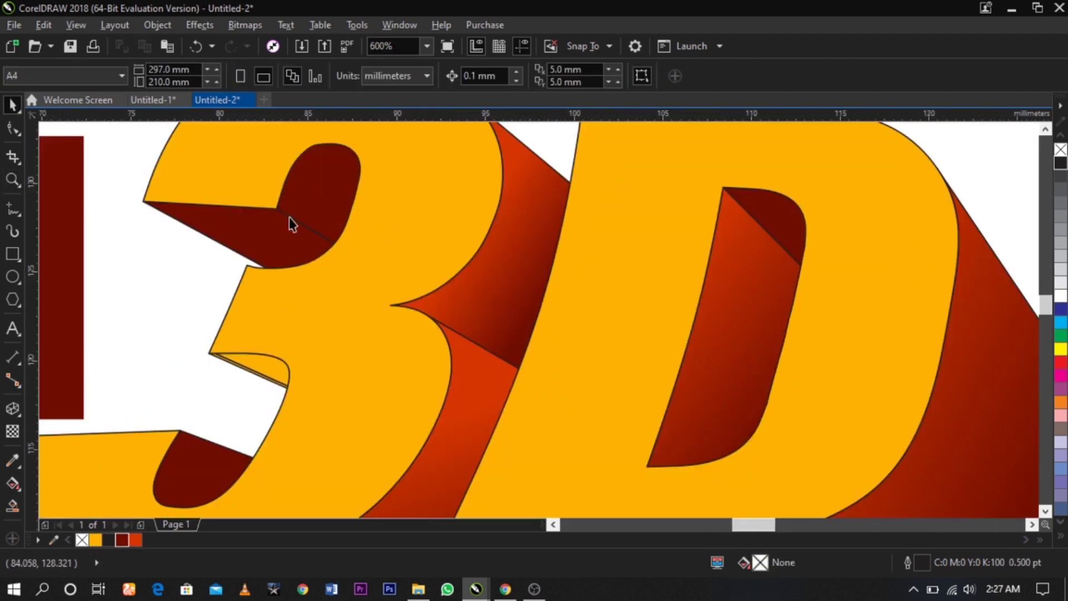
{"action": "left_click_drag", "start_coordinate": [484, 270], "coordinate": [360, 191]}
{"action": "left_click", "coordinate": [384, 225]}
{"action": "key", "text": "g"}
{"action": "left_click_drag", "start_coordinate": [355, 254], "coordinate": [245, 195]}
{"action": "key", "text": "space"}
{"action": "scroll", "coordinate": [366, 206], "scroll_direction": "down", "scroll_amount": 2}
{"action": "left_click", "coordinate": [494, 181]}
{"action": "key", "text": "F4"}
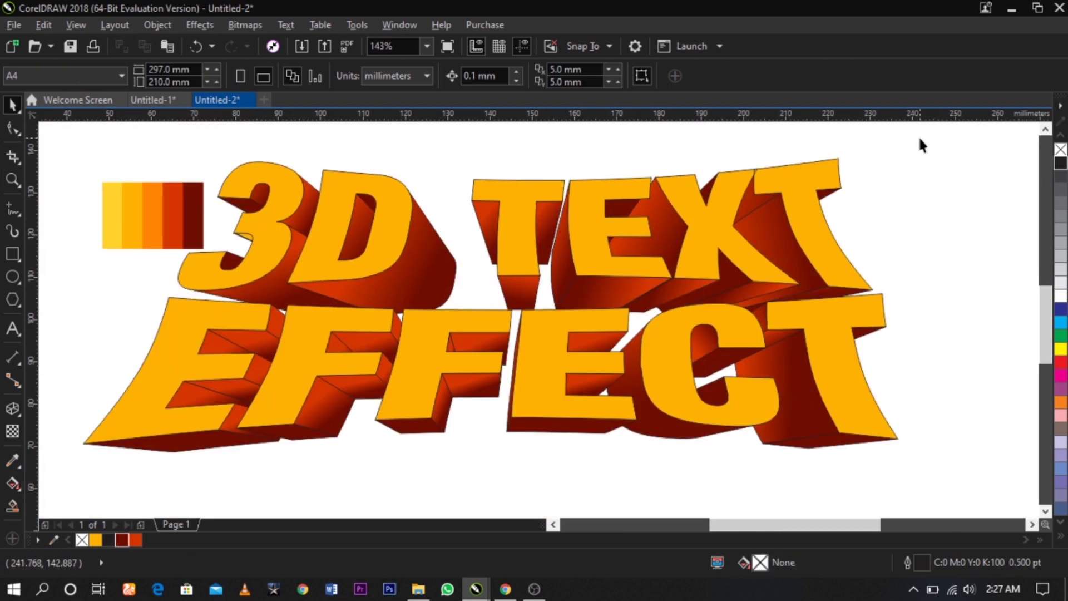
Step: Move the palette swatches to the empty area right of the 3D TEXT line
{"action": "scroll", "coordinate": [161, 228], "scroll_direction": "up", "scroll_amount": 1}
{"action": "scroll", "coordinate": [184, 245], "scroll_direction": "down", "scroll_amount": 1}
{"action": "left_click_drag", "start_coordinate": [170, 230], "coordinate": [968, 215]}
{"action": "left_click", "coordinate": [928, 278]}
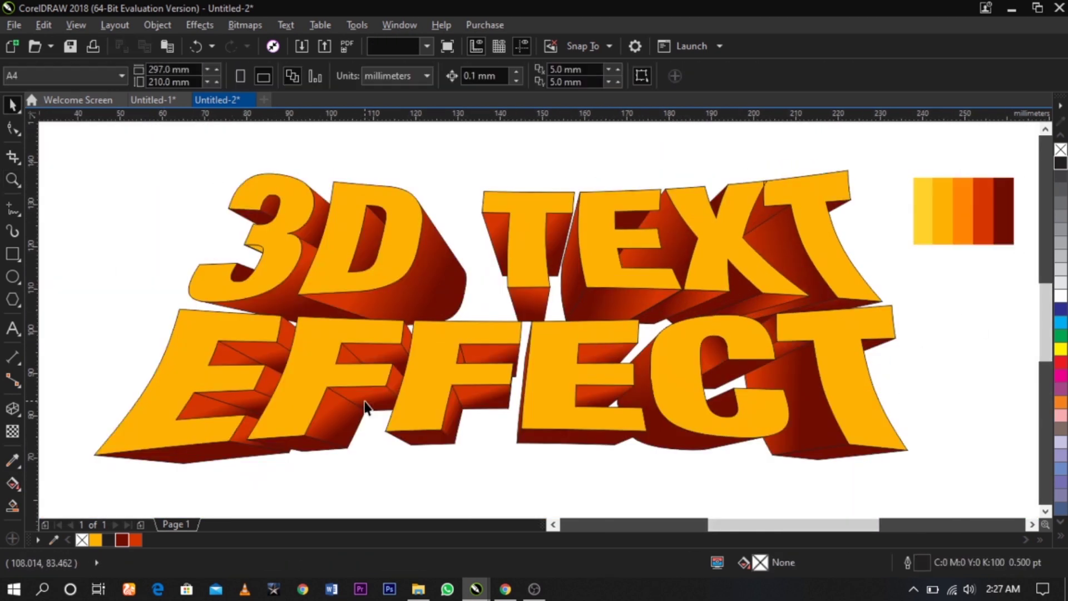
Step: Reverse the gradient under the first E's upper arm so it runs from maroon inside the notch to red outward
{"action": "scroll", "coordinate": [205, 394], "scroll_direction": "up", "scroll_amount": 1}
{"action": "left_click", "coordinate": [237, 321]}
{"action": "left_click", "coordinate": [13, 481]}
{"action": "left_click", "coordinate": [346, 314]}
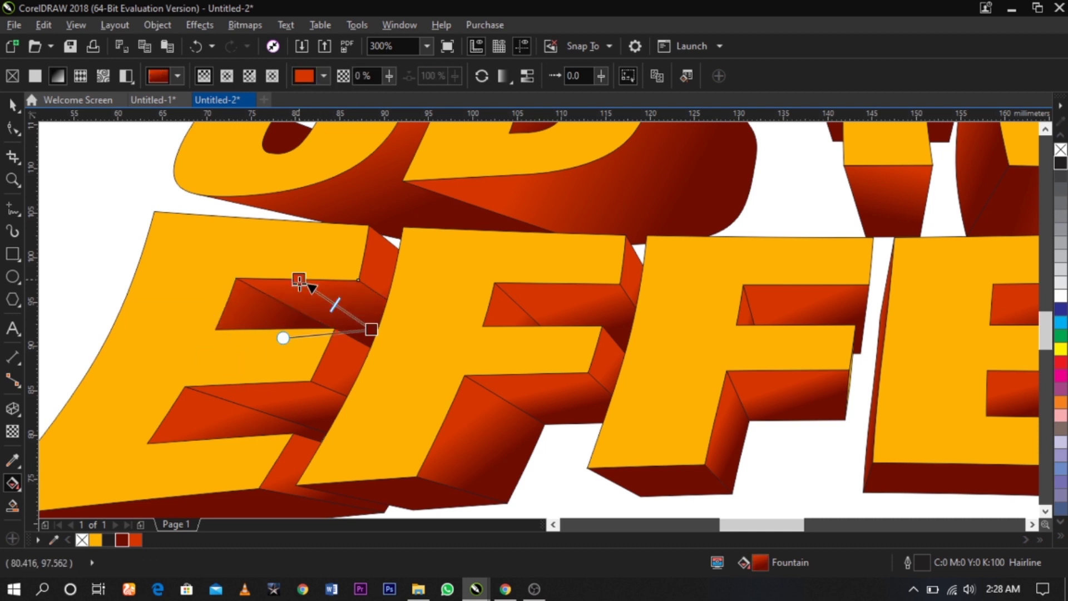
{"action": "left_click_drag", "start_coordinate": [291, 317], "coordinate": [423, 305]}
Step: Fill the side faces in the first E's two notches with maroon and redirect the gradient under its middle arm
{"action": "key", "text": "space"}
{"action": "left_click", "coordinate": [242, 316]}
{"action": "left_click", "coordinate": [122, 540]}
{"action": "left_click", "coordinate": [205, 423]}
{"action": "left_click", "coordinate": [122, 539]}
{"action": "key", "text": "g"}
{"action": "left_click_drag", "start_coordinate": [328, 415], "coordinate": [258, 384]}
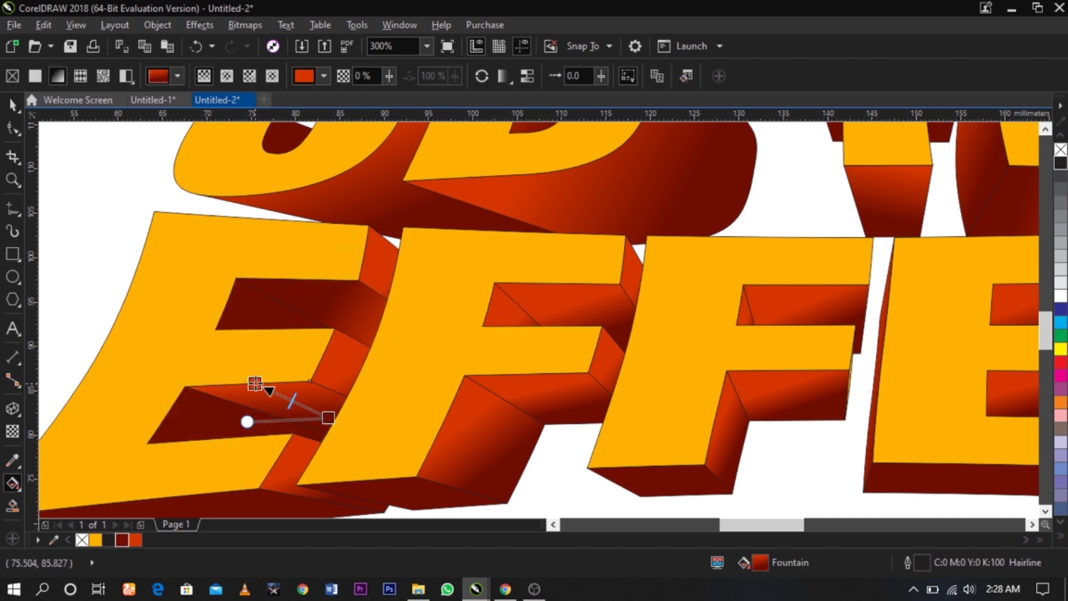
Step: Fill the first E's middle arm end face with maroon and shade its upper arm end face from maroon to red outward
{"action": "key", "text": "space"}
{"action": "left_click", "coordinate": [341, 357]}
{"action": "left_click", "coordinate": [122, 539]}
{"action": "left_click", "coordinate": [502, 231]}
{"action": "key", "text": "g"}
{"action": "left_click_drag", "start_coordinate": [563, 269], "coordinate": [444, 231]}
{"action": "left_click_drag", "start_coordinate": [462, 189], "coordinate": [561, 236]}
{"action": "left_click_drag", "start_coordinate": [443, 231], "coordinate": [462, 219]}
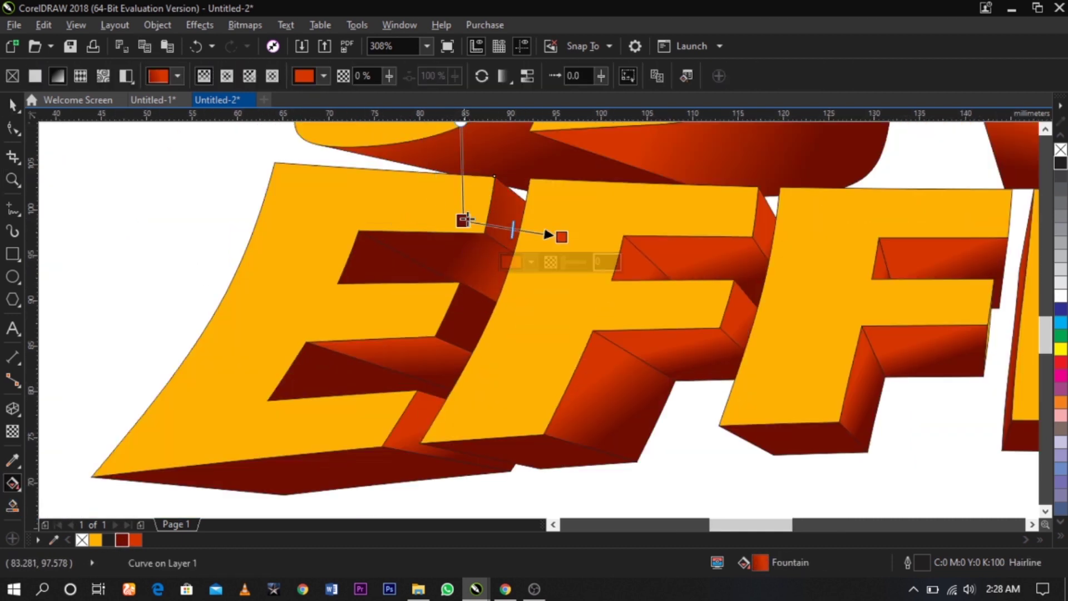
Step: Shade the first E's bottom arm end face from maroon to red and adjust the gradient under its middle arm
{"action": "left_click", "coordinate": [411, 418]}
{"action": "left_click_drag", "start_coordinate": [504, 459], "coordinate": [328, 403]}
{"action": "left_click_drag", "start_coordinate": [510, 427], "coordinate": [471, 439]}
{"action": "left_click_drag", "start_coordinate": [329, 403], "coordinate": [397, 422]}
{"action": "left_click", "coordinate": [422, 364]}
{"action": "left_click_drag", "start_coordinate": [429, 384], "coordinate": [445, 376]}
Step: Redirect the gradient on the first F's stem side face with maroon at the top and red toward the lower edge
{"action": "left_click", "coordinate": [618, 403]}
{"action": "left_click_drag", "start_coordinate": [637, 417], "coordinate": [601, 433]}
{"action": "left_click_drag", "start_coordinate": [615, 365], "coordinate": [508, 436]}
{"action": "left_click_drag", "start_coordinate": [601, 434], "coordinate": [639, 371]}
Step: Reverse the gradients on the underside and end face of the first F's middle arm to run from maroon to red
{"action": "left_click", "coordinate": [689, 359]}
{"action": "left_click_drag", "start_coordinate": [709, 368], "coordinate": [613, 369]}
{"action": "left_click_drag", "start_coordinate": [696, 315], "coordinate": [796, 308]}
{"action": "left_click_drag", "start_coordinate": [612, 369], "coordinate": [640, 370]}
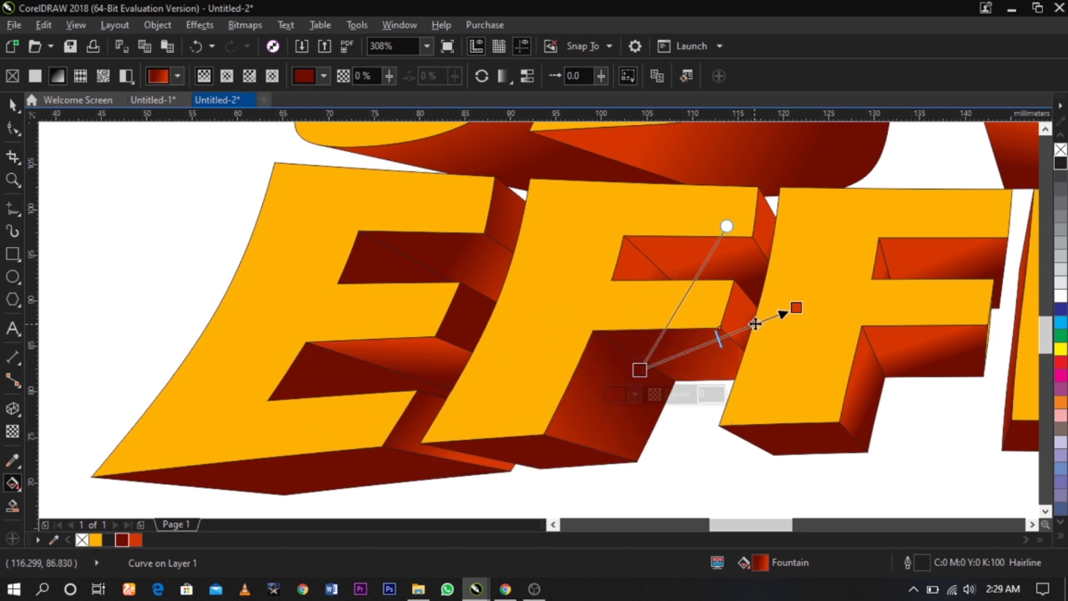
{"action": "left_click", "coordinate": [739, 318]}
{"action": "left_click_drag", "start_coordinate": [753, 338], "coordinate": [733, 270]}
{"action": "left_click_drag", "start_coordinate": [729, 298], "coordinate": [759, 356]}
Step: Fill the side face in the first F's upper notch with maroon and shade its upper arm's underside from maroon to red
{"action": "left_click", "coordinate": [723, 261]}
{"action": "key", "text": "space"}
{"action": "left_click", "coordinate": [630, 265]}
{"action": "left_click_drag", "start_coordinate": [682, 250], "coordinate": [829, 222]}
{"action": "left_click", "coordinate": [121, 540]}
{"action": "left_click", "coordinate": [702, 274]}
{"action": "left_click_drag", "start_coordinate": [711, 271], "coordinate": [665, 260]}
Step: Copy the fills of the first F's lower extrusion faces onto the matching faces of the second F and undo the last copy
{"action": "scroll", "coordinate": [542, 228], "scroll_direction": "down", "scroll_amount": 2}
{"action": "scroll", "coordinate": [805, 241], "scroll_direction": "up", "scroll_amount": 2}
{"action": "left_click", "coordinate": [270, 399]}
{"action": "left_click_drag", "start_coordinate": [355, 349], "coordinate": [588, 353]}
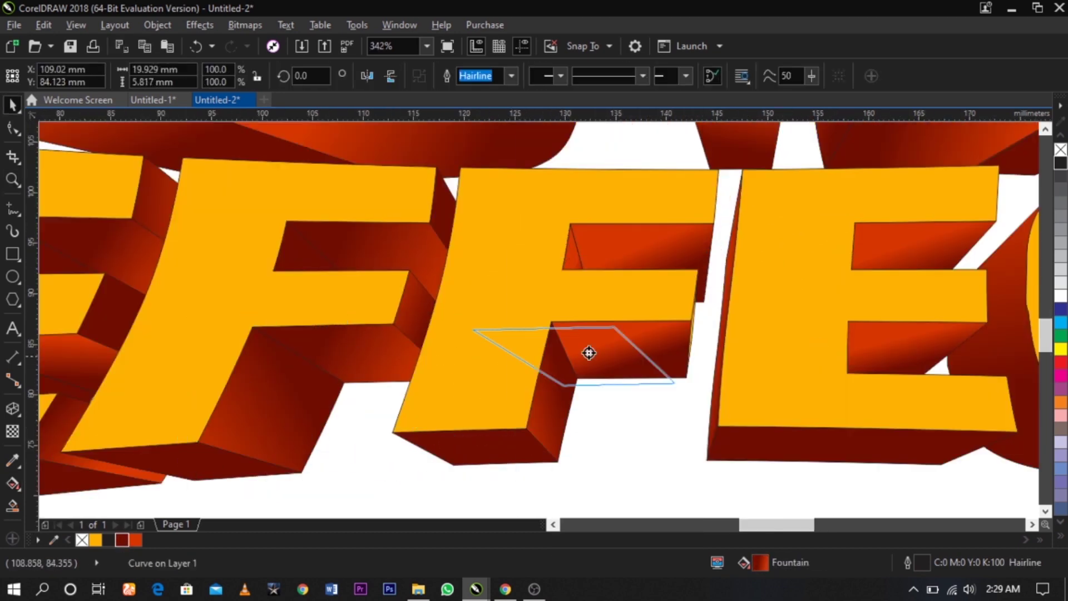
{"action": "left_click_drag", "start_coordinate": [419, 310], "coordinate": [689, 333]}
{"action": "key", "text": "ctrl+z"}
Step: Copy the first F's upper notch shading onto the second F and carry the fill over to the second E's underside
{"action": "scroll", "coordinate": [703, 329], "scroll_direction": "up", "scroll_amount": 3}
{"action": "left_click", "coordinate": [687, 316]}
{"action": "scroll", "coordinate": [688, 316], "scroll_direction": "down", "scroll_amount": 2}
{"action": "left_click_drag", "start_coordinate": [308, 264], "coordinate": [598, 251]}
{"action": "scroll", "coordinate": [682, 250], "scroll_direction": "down", "scroll_amount": 1}
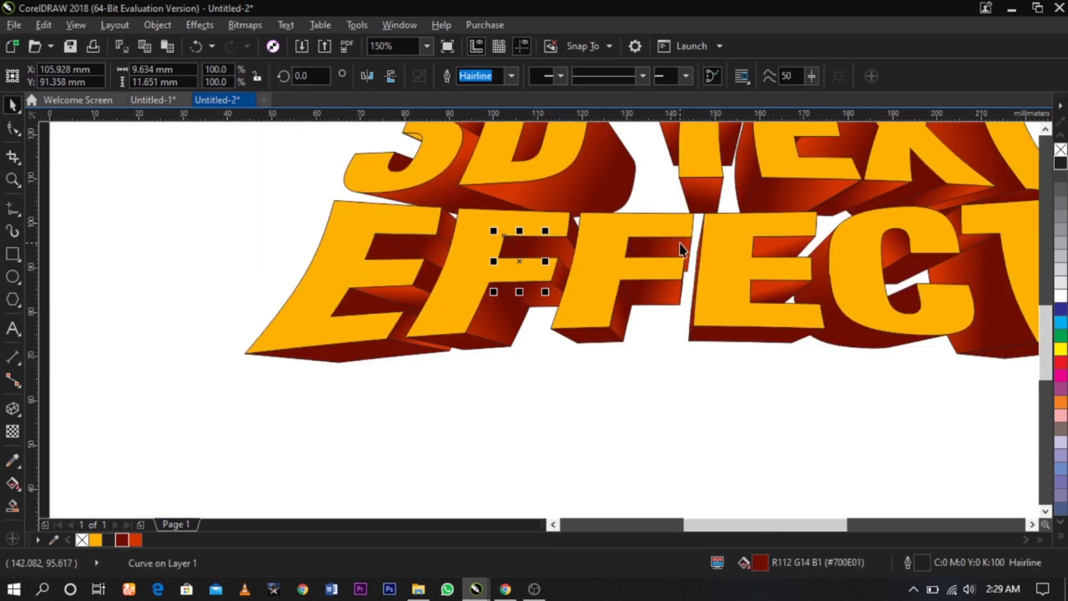
{"action": "left_click_drag", "start_coordinate": [671, 251], "coordinate": [765, 296]}
Step: Fill the small yellow faces under the 3's middle arm with maroon and remove the outlines from all objects
{"action": "left_click", "coordinate": [819, 345]}
{"action": "scroll", "coordinate": [736, 270], "scroll_direction": "down", "scroll_amount": 2}
{"action": "key", "text": "z"}
{"action": "left_click_drag", "start_coordinate": [577, 308], "coordinate": [897, 201]}
{"action": "key", "text": "space"}
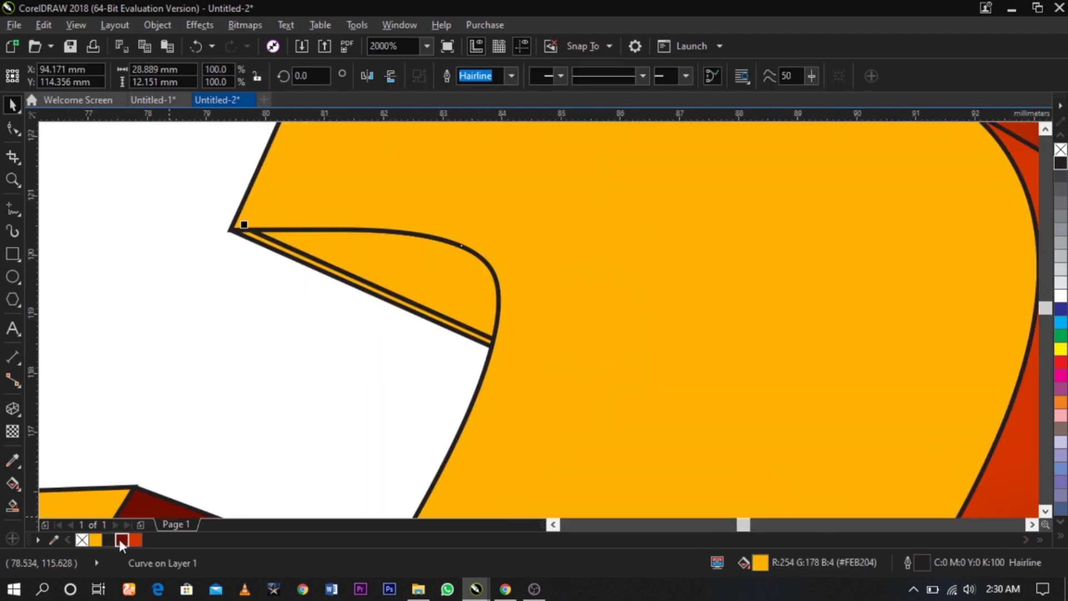
{"action": "left_click", "coordinate": [298, 306]}
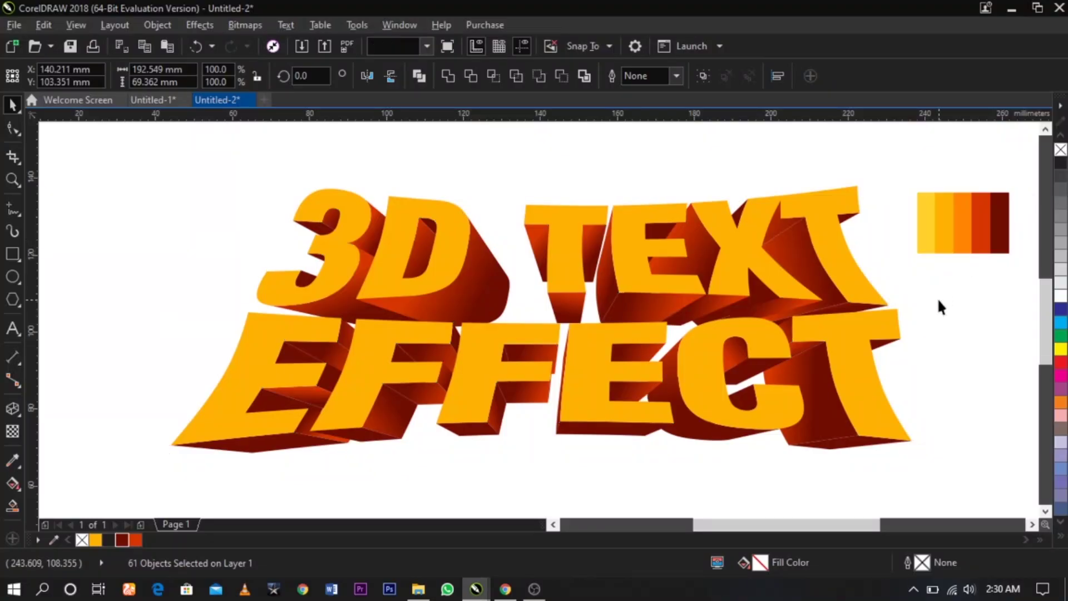
Step: Move the palette swatches farther away from the title, toward the page's outer edge
{"action": "left_click", "coordinate": [937, 297]}
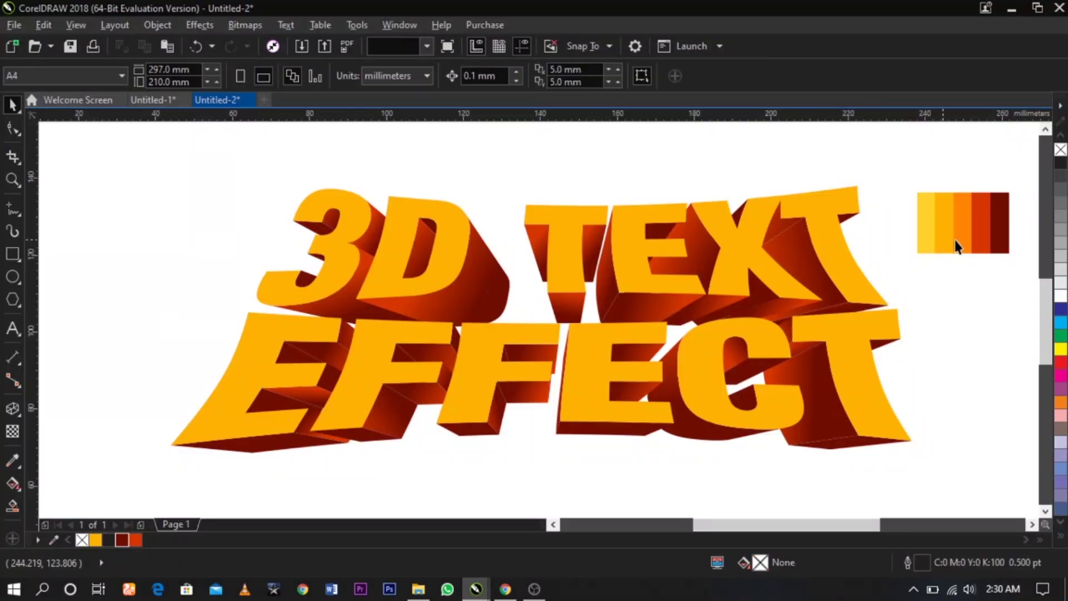
{"action": "left_click", "coordinate": [990, 223]}
{"action": "left_click", "coordinate": [943, 167]}
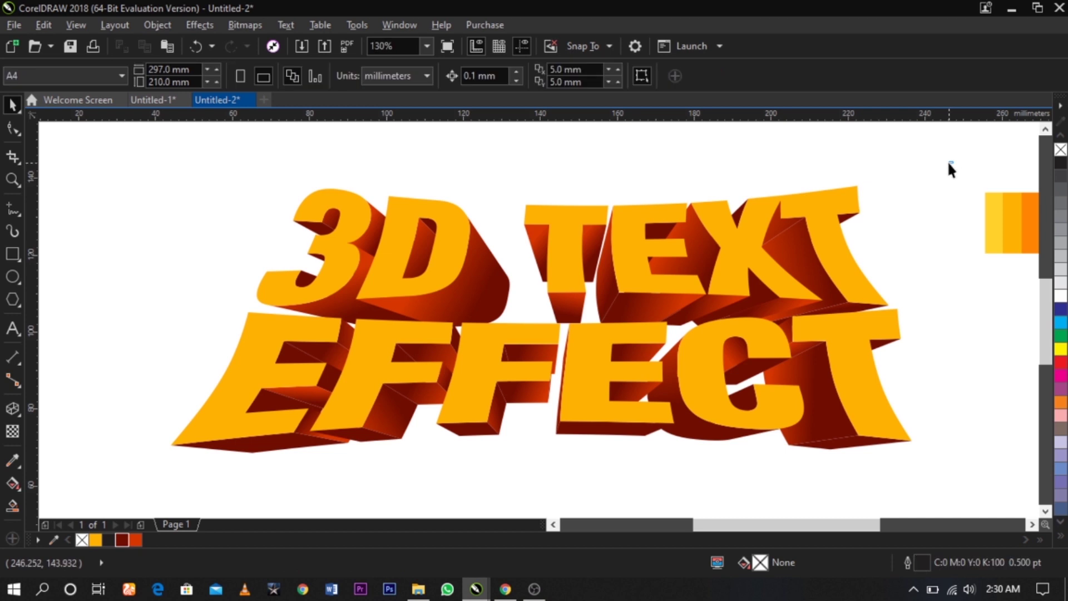
Step: Select all the extrusion faces without the two yellow text lines and group them
{"action": "left_click_drag", "start_coordinate": [950, 162], "coordinate": [356, 442]}
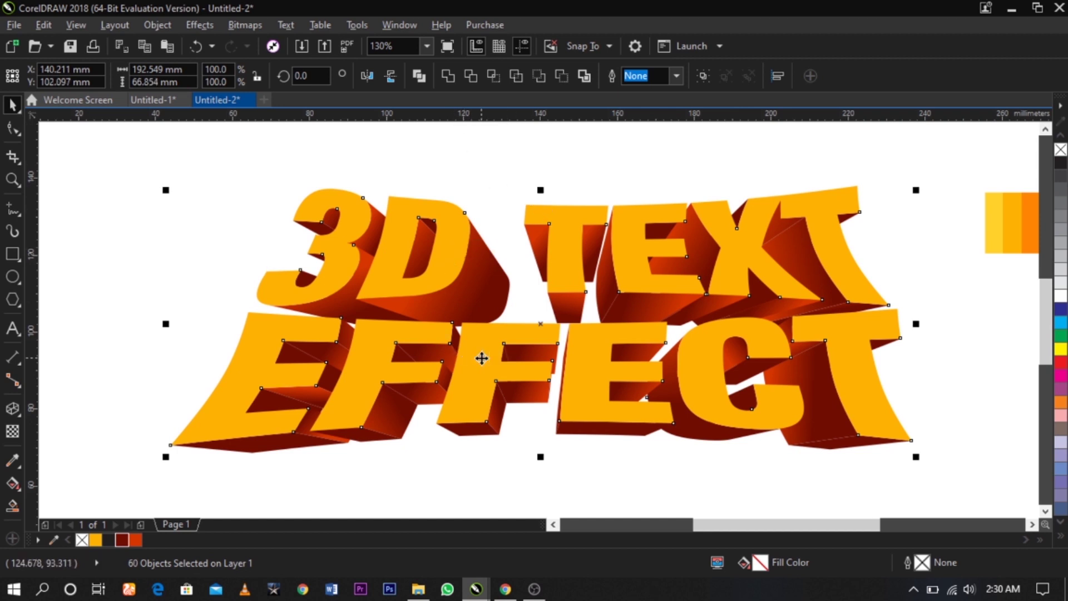
{"action": "left_click_drag", "start_coordinate": [542, 327], "coordinate": [543, 275]}
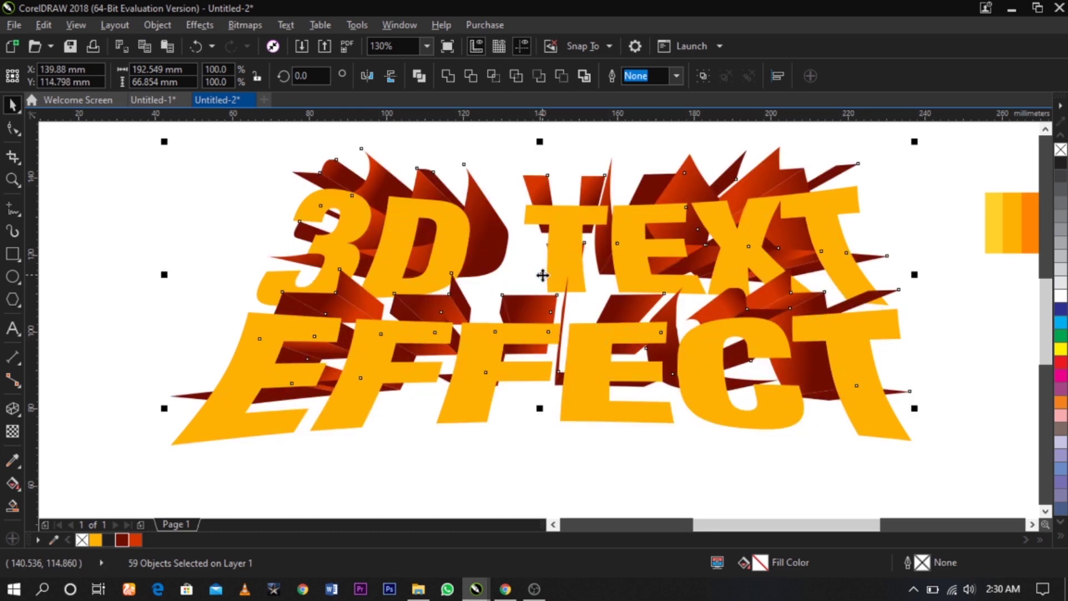
{"action": "key", "text": "ctrl+z"}
{"action": "key", "text": "ctrl+g"}
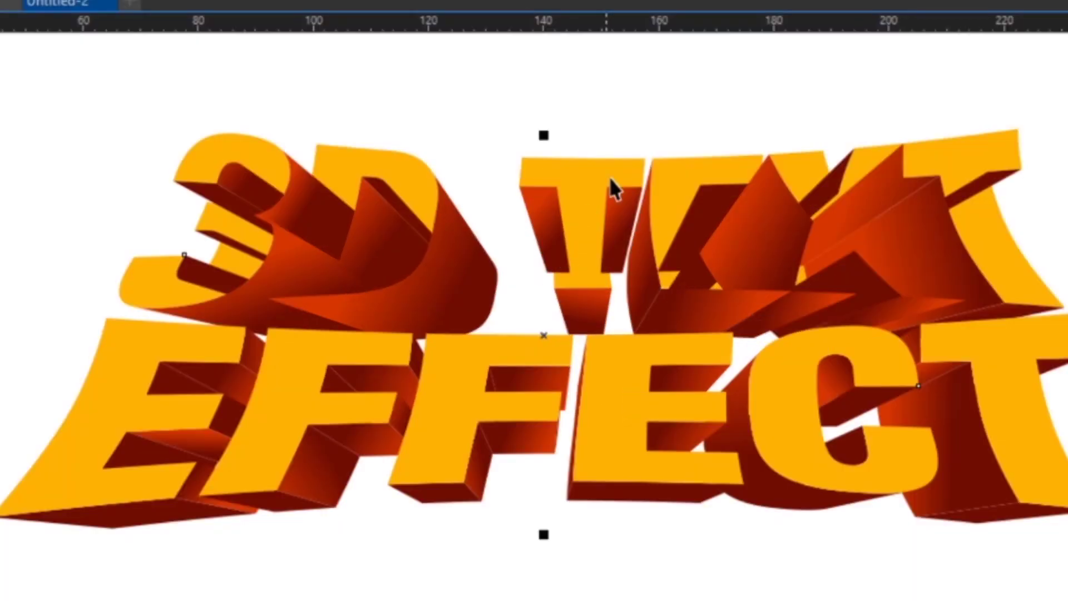
Step: Bring the yellow 3D TEXT line in front of the extrusion group
{"action": "left_click", "coordinate": [611, 161]}
{"action": "key", "text": "shift+Page_Up"}
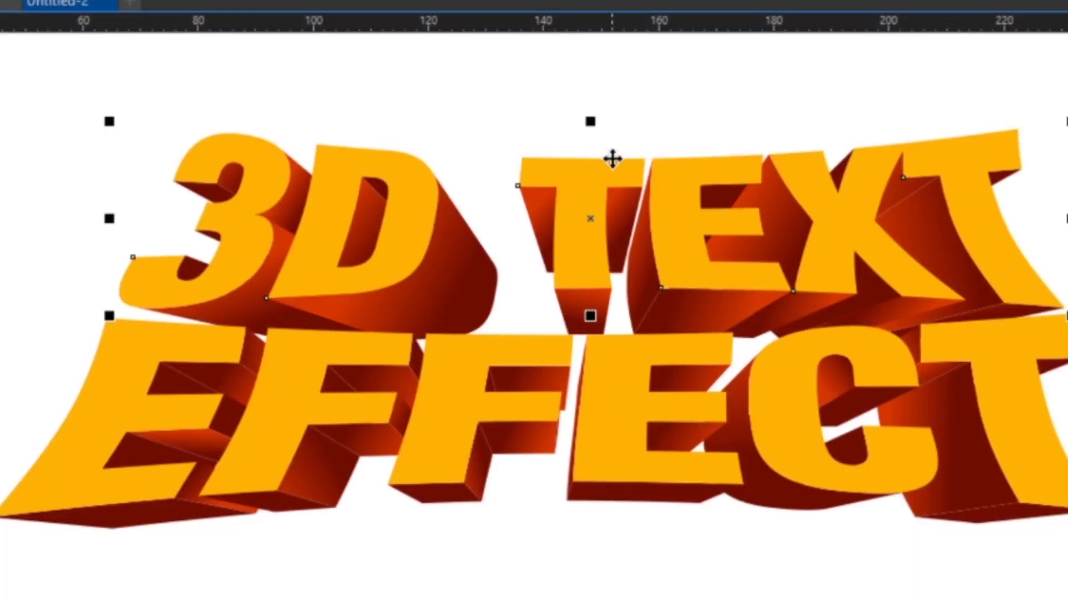
{"action": "key", "text": "ctrl+z"}
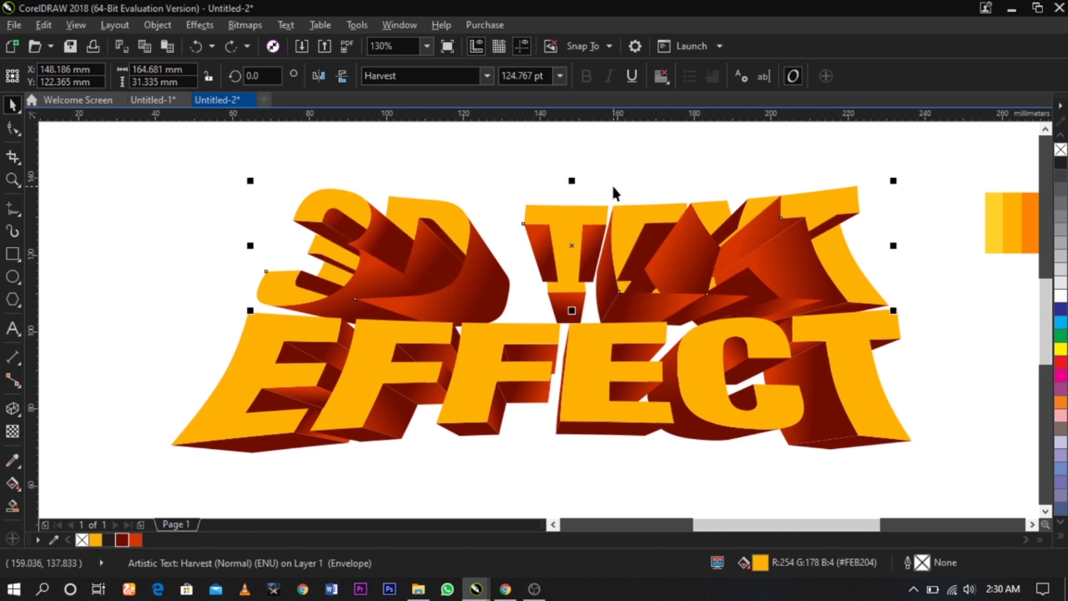
{"action": "left_click", "coordinate": [613, 187]}
{"action": "left_click", "coordinate": [567, 209]}
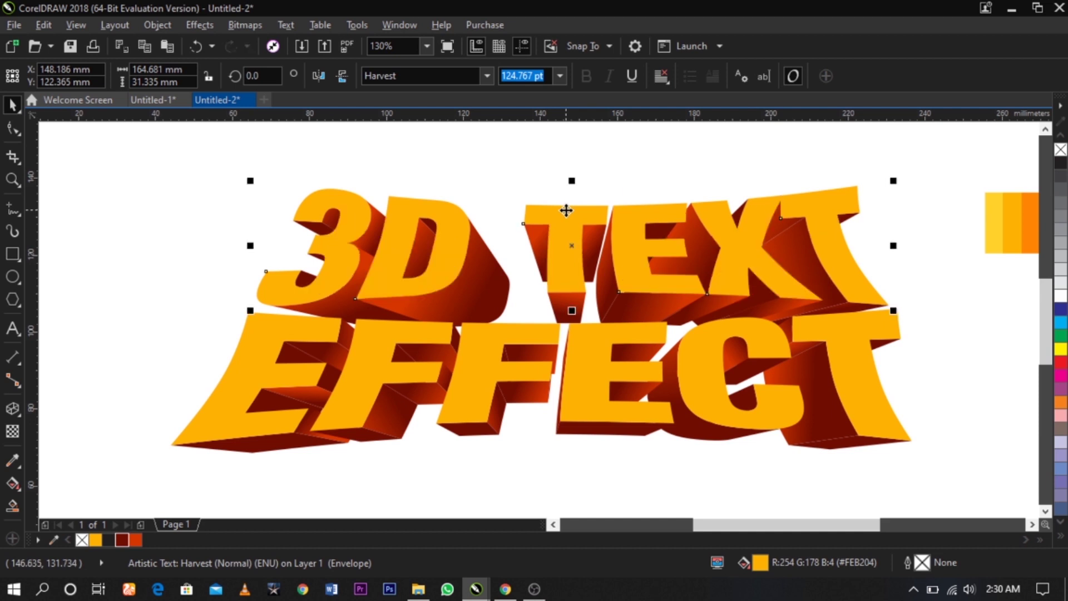
{"action": "left_click", "coordinate": [536, 178]}
Step: Apply a vertical linear gradient from yellow-orange at the top to white at the bottom across the 3D TEXT lettering
{"action": "scroll", "coordinate": [583, 199], "scroll_direction": "down", "scroll_amount": 2}
{"action": "key", "text": "z"}
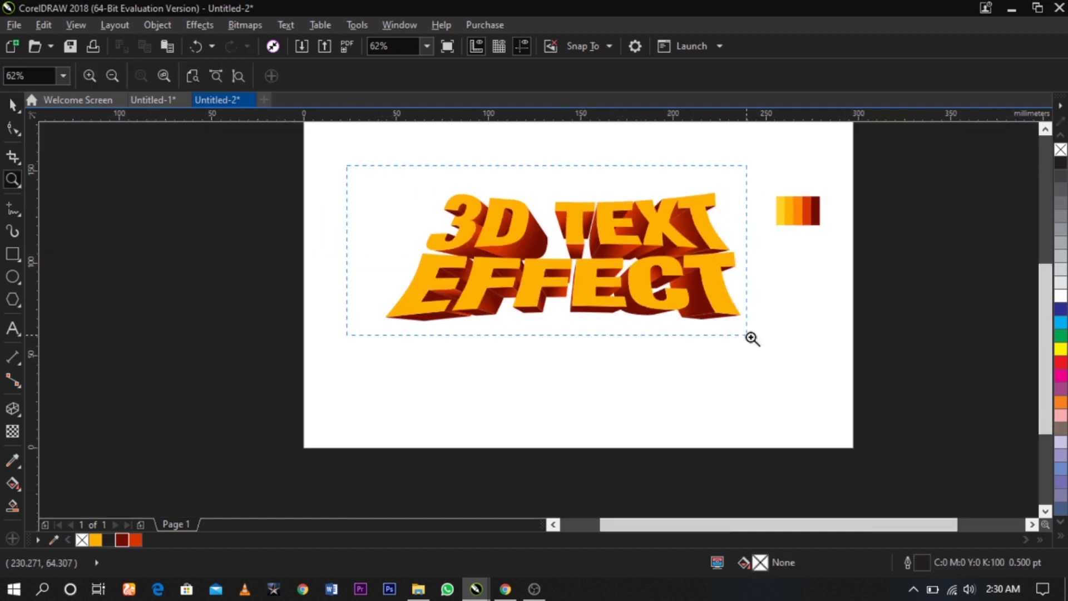
{"action": "left_click_drag", "start_coordinate": [749, 336], "coordinate": [812, 367]}
{"action": "key", "text": "space"}
{"action": "left_click", "coordinate": [939, 224]}
{"action": "left_click", "coordinate": [921, 285]}
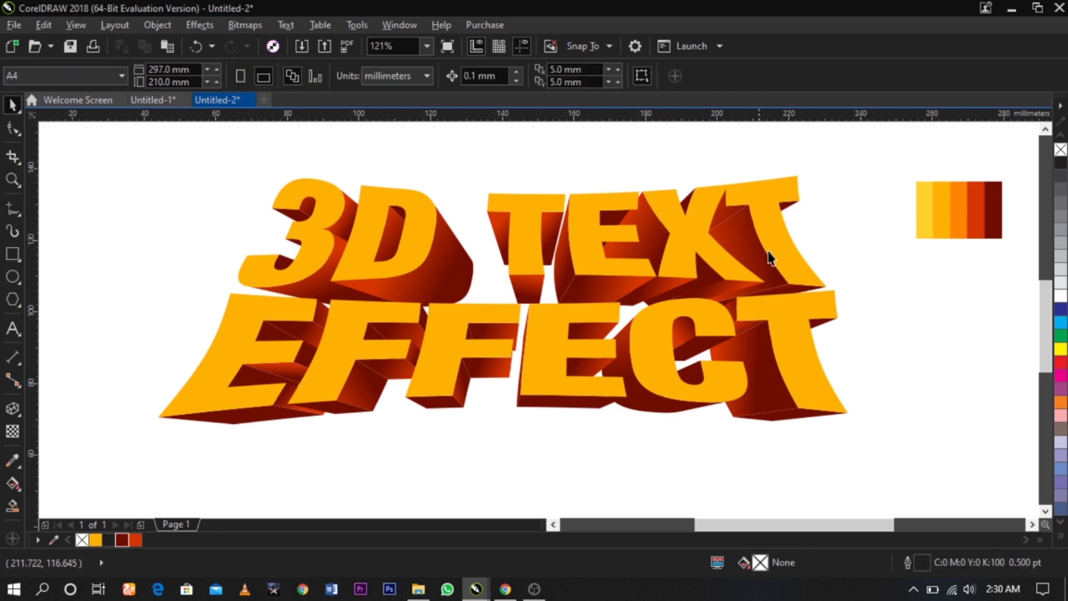
{"action": "left_click", "coordinate": [773, 255]}
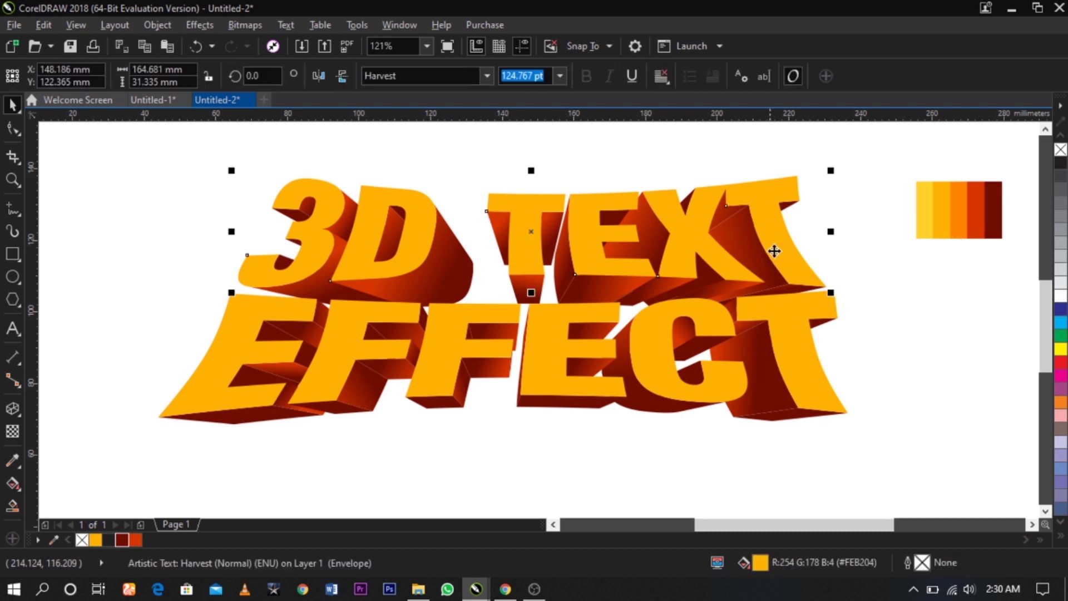
{"action": "left_click", "coordinate": [10, 485]}
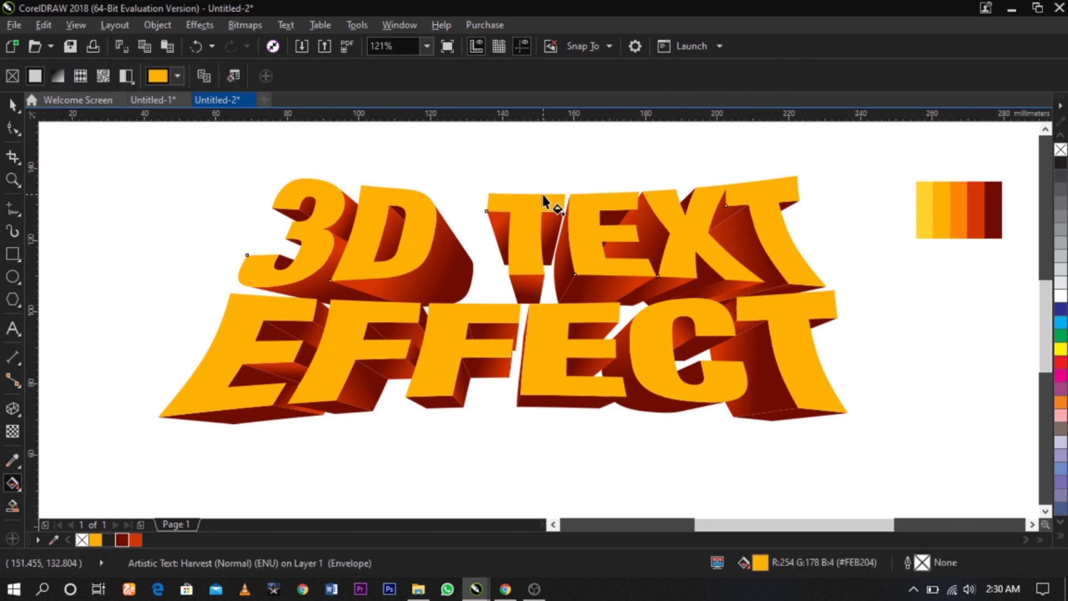
{"action": "mouse_move", "coordinate": [542, 195]}
{"action": "left_mouse_down"}
{"action": "mouse_move", "coordinate": [543, 256]}
{"action": "mouse_move", "coordinate": [538, 191]}
{"action": "left_mouse_up"}
{"action": "key", "text": "ctrl+z"}
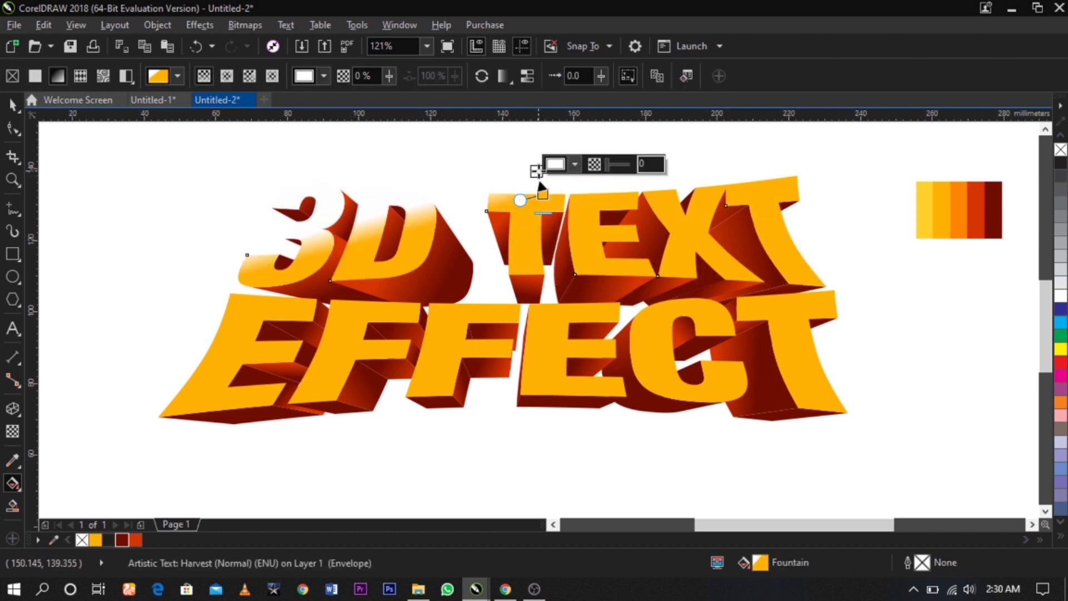
{"action": "left_click", "coordinate": [15, 489]}
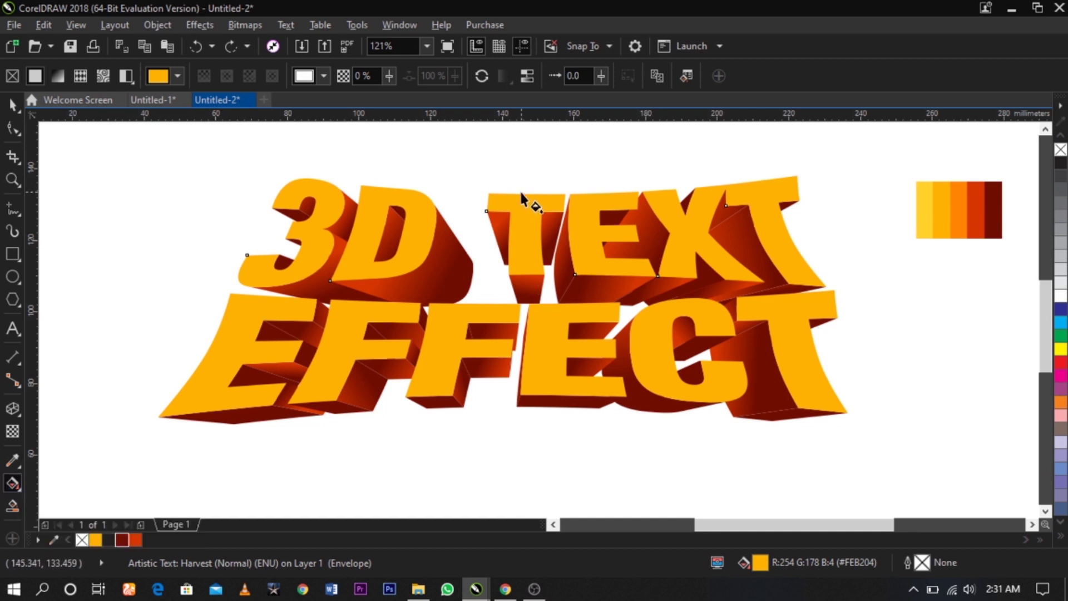
{"action": "left_click_drag", "start_coordinate": [522, 266], "coordinate": [522, 268]}
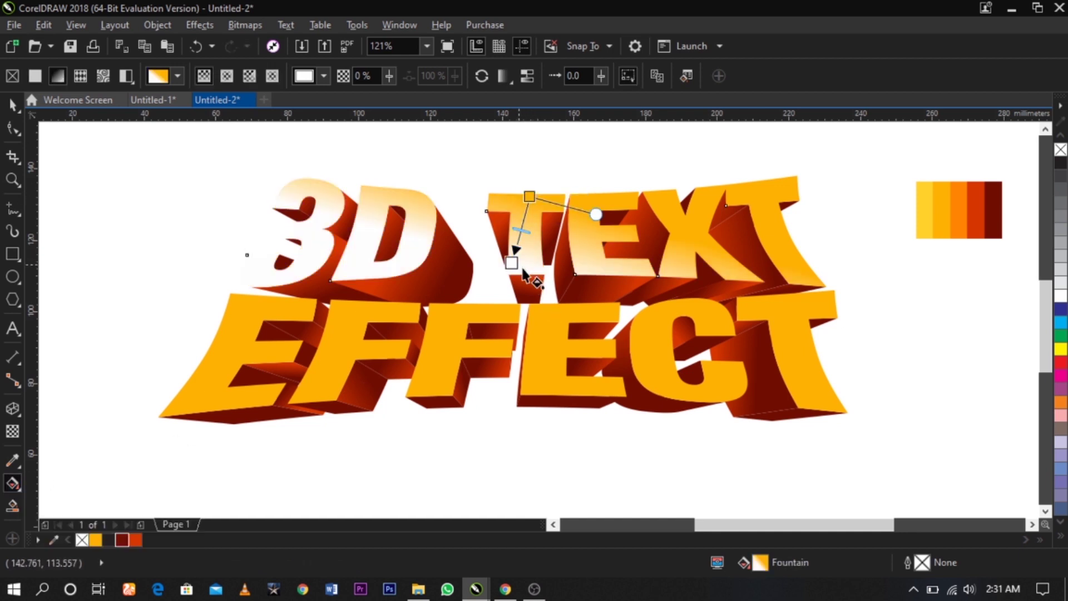
{"action": "left_click_drag", "start_coordinate": [530, 196], "coordinate": [530, 275]}
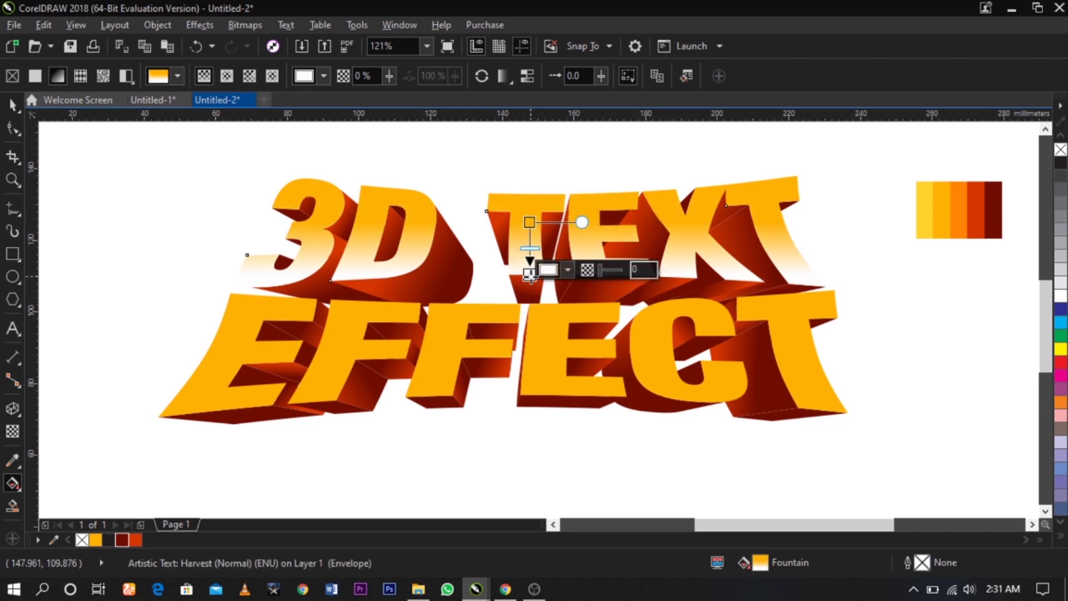
Step: Try the palette's lightest yellow, #FFD22B, as the lower colour of the 3D TEXT gradient
{"action": "left_click", "coordinate": [567, 271]}
{"action": "left_click", "coordinate": [601, 309]}
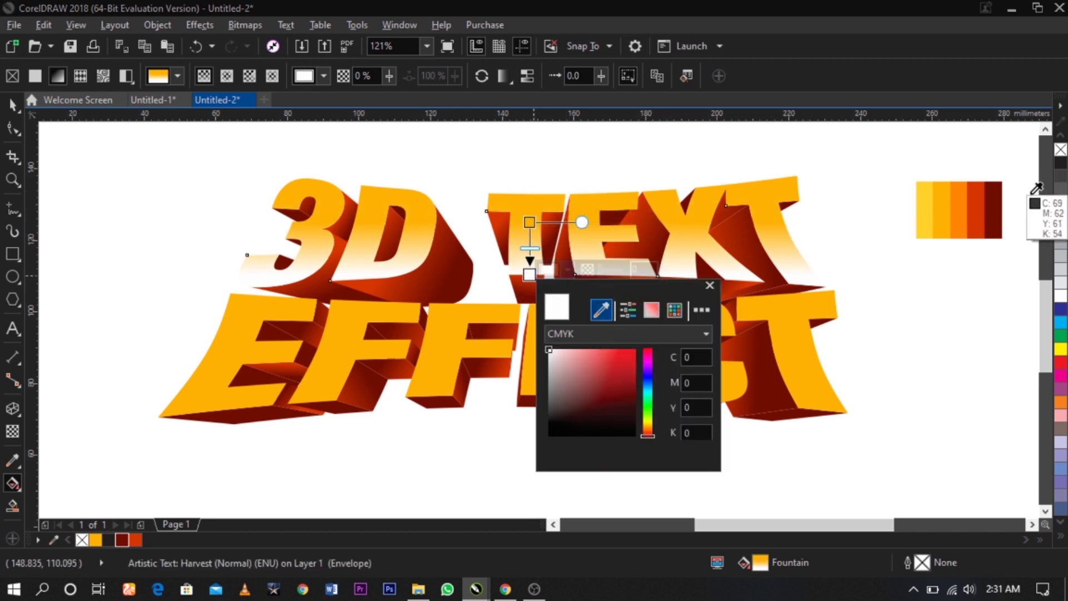
{"action": "left_click", "coordinate": [927, 199]}
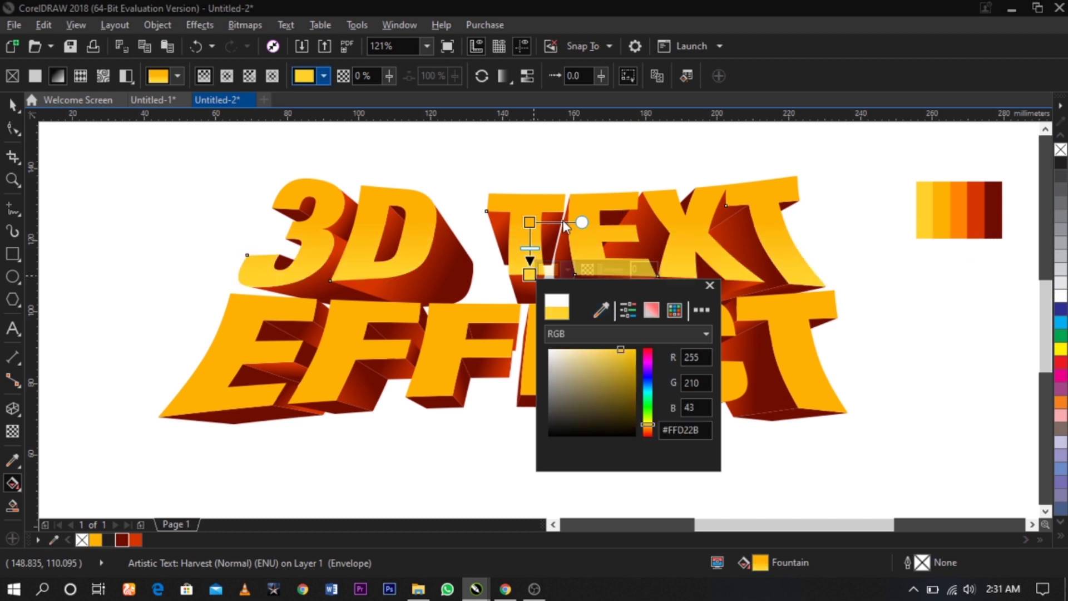
Step: Set the 3D TEXT gradient's lower colour to the palette's orange swatch and extend its upper end higher
{"action": "left_click", "coordinate": [532, 223]}
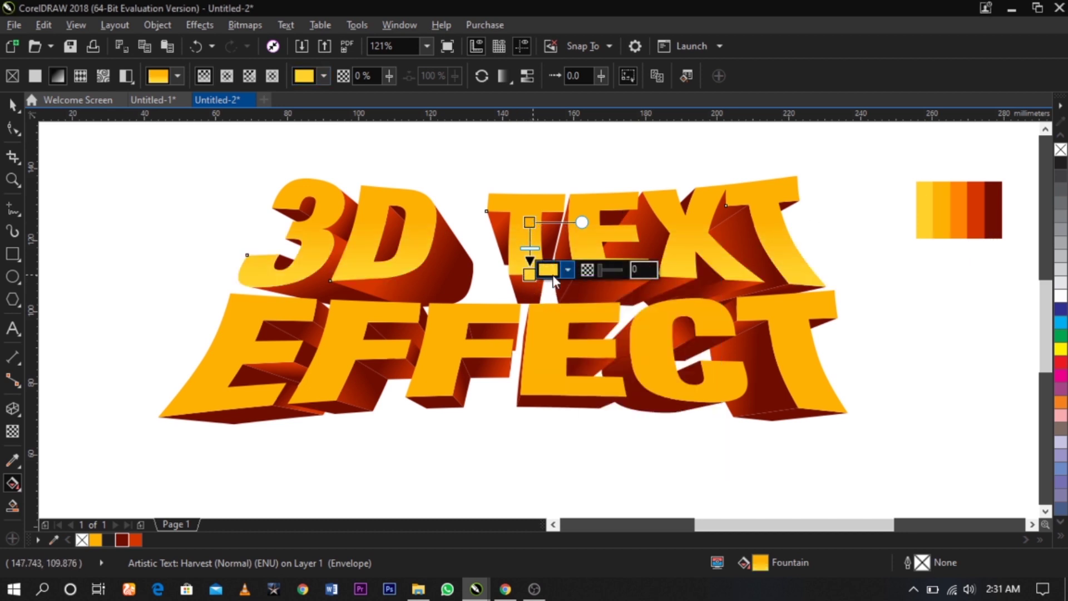
{"action": "left_click", "coordinate": [567, 270]}
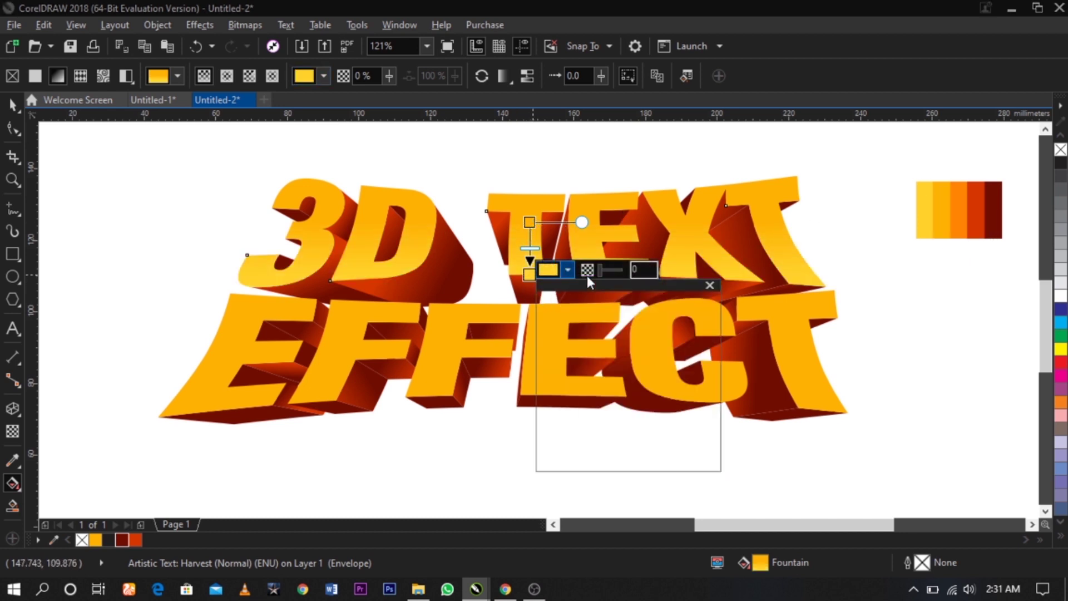
{"action": "left_click", "coordinate": [961, 217]}
{"action": "key", "text": "Escape"}
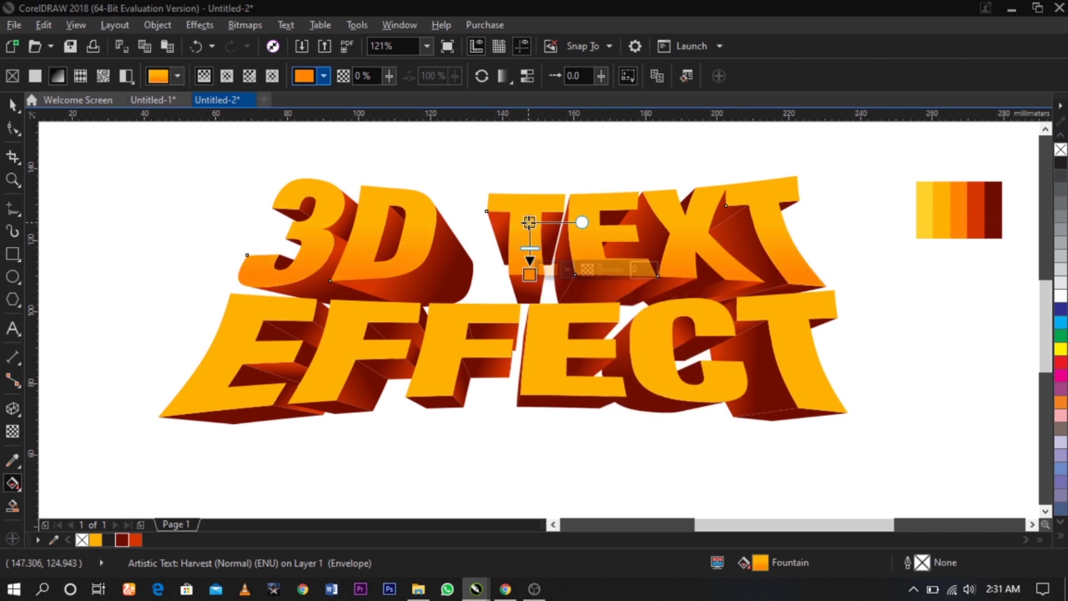
{"action": "left_click_drag", "start_coordinate": [529, 222], "coordinate": [529, 209]}
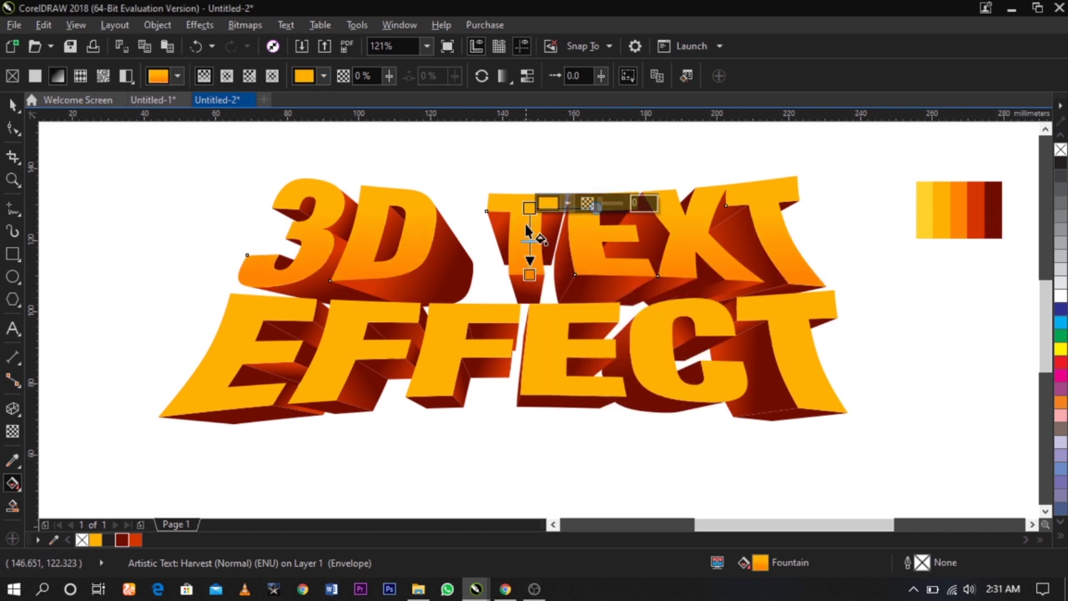
Step: Shift the upper end of the 3D TEXT gradient slightly lower on the letters
{"action": "scroll", "coordinate": [526, 229], "scroll_direction": "up", "scroll_amount": 3}
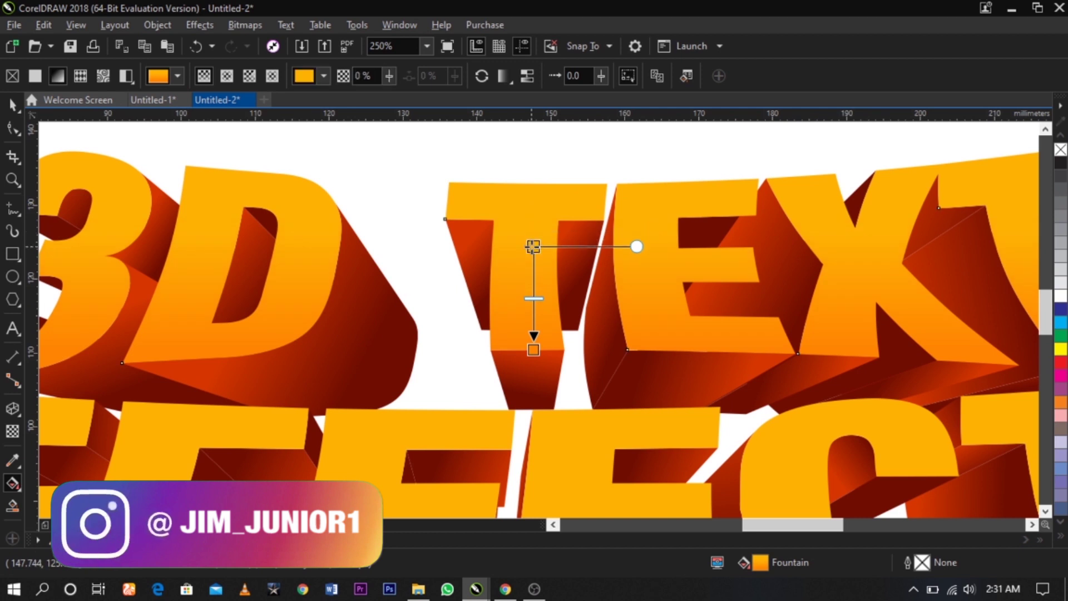
{"action": "left_click_drag", "start_coordinate": [539, 255], "coordinate": [535, 262]}
{"action": "scroll", "coordinate": [536, 263], "scroll_direction": "down", "scroll_amount": 3}
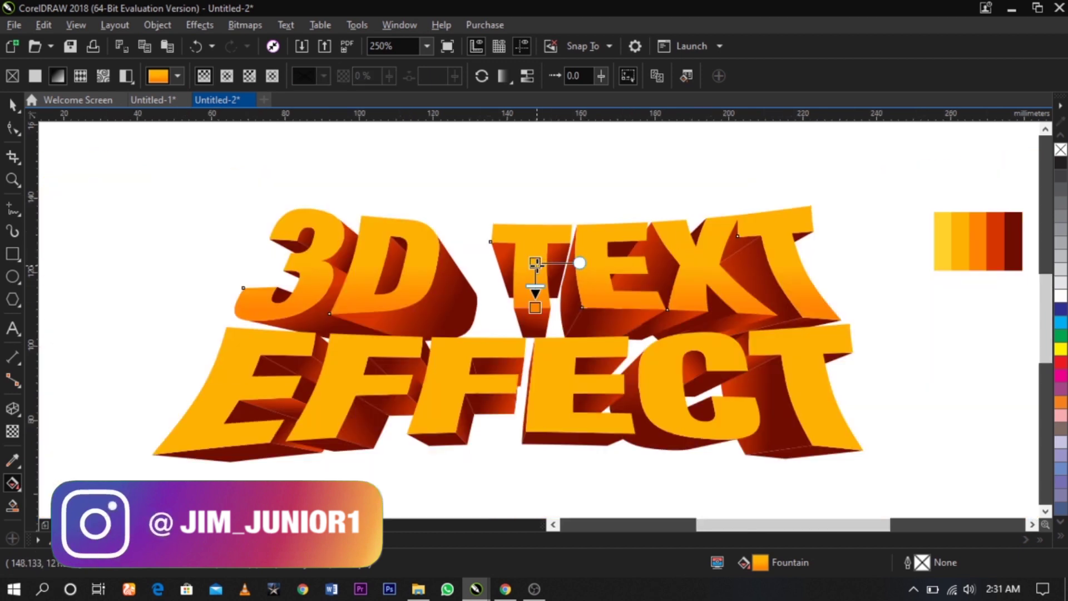
Step: Copy the yellow-to-orange gradient fill from the 3D TEXT line onto the EFFECT line
{"action": "key", "text": "space"}
{"action": "left_click", "coordinate": [533, 265]}
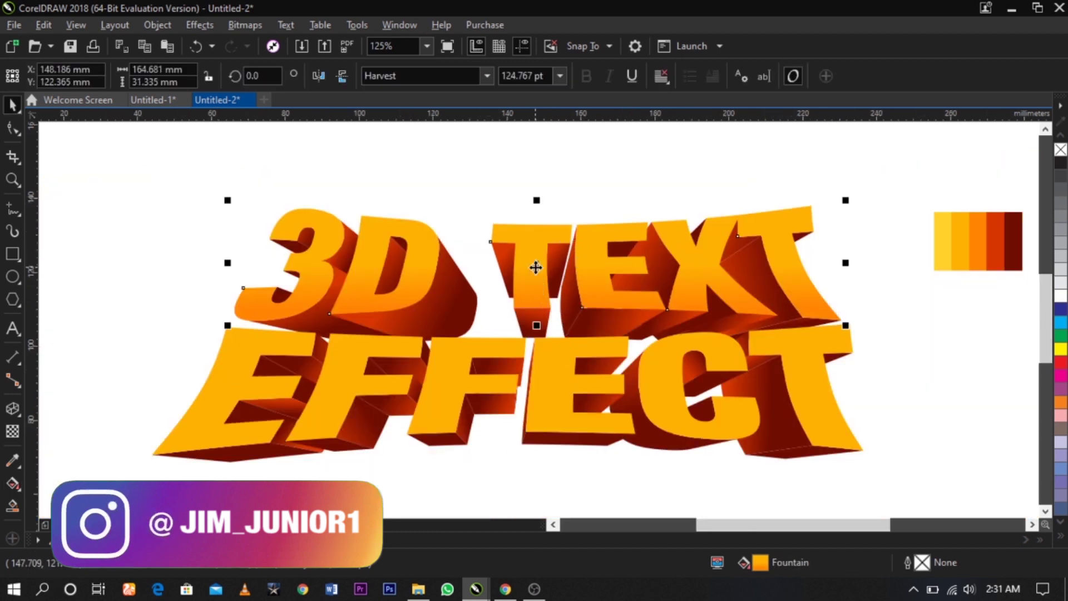
{"action": "left_click_drag", "start_coordinate": [536, 258], "coordinate": [554, 358]}
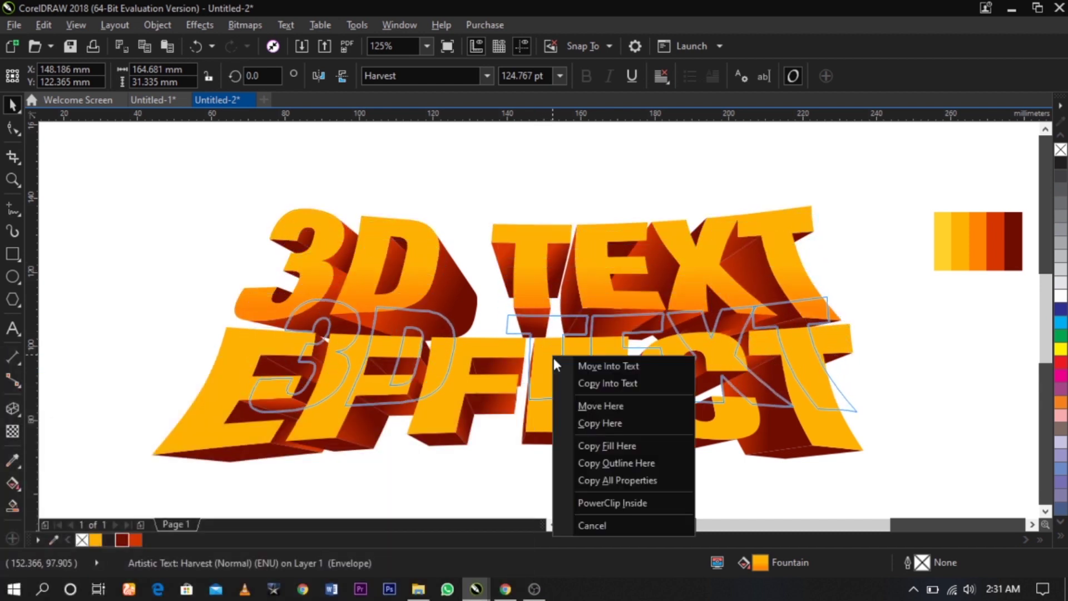
{"action": "left_click", "coordinate": [590, 445]}
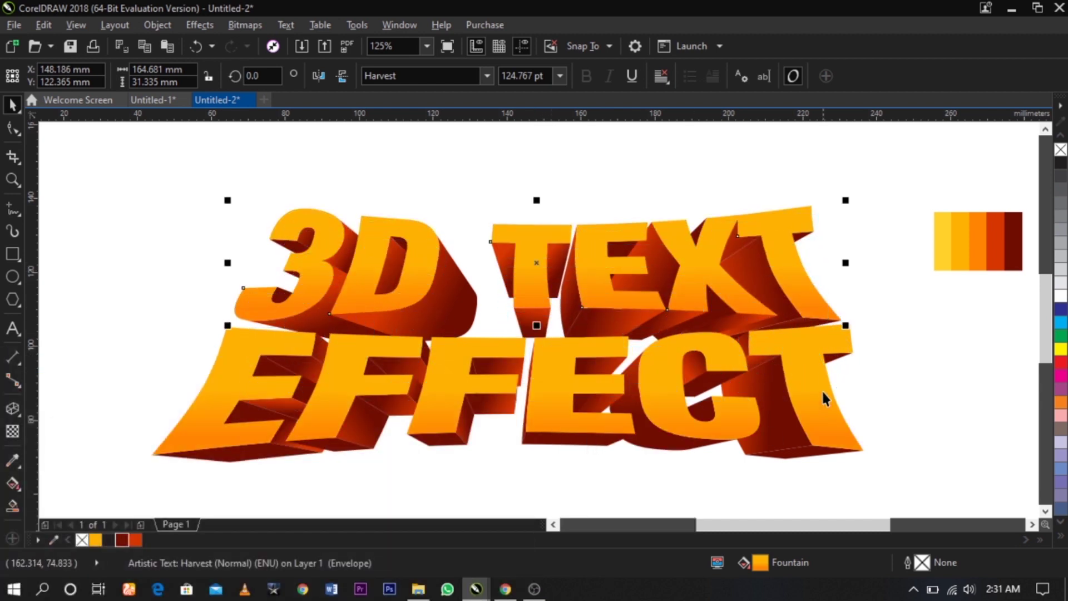
{"action": "left_click", "coordinate": [878, 383]}
{"action": "left_click_drag", "start_coordinate": [527, 278], "coordinate": [558, 362]}
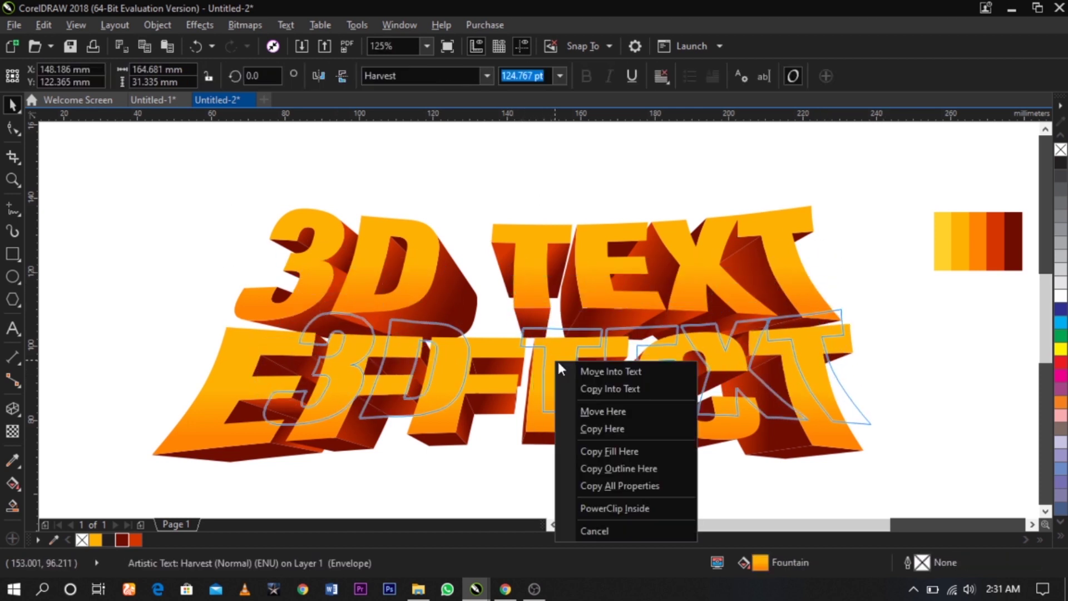
{"action": "left_click", "coordinate": [596, 459]}
{"action": "left_click", "coordinate": [597, 461]}
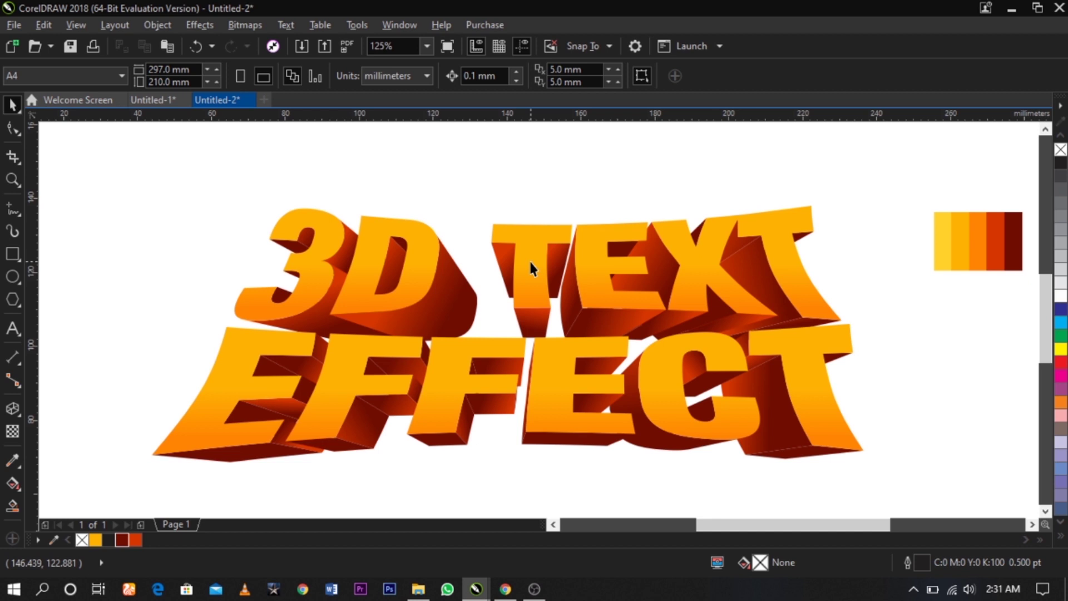
{"action": "left_click", "coordinate": [562, 360]}
{"action": "left_click", "coordinate": [860, 392]}
Step: Draw a wide, flat ellipse about 142 mm by 25 mm on the page below the EFFECT lettering
{"action": "scroll", "coordinate": [782, 369], "scroll_direction": "down", "scroll_amount": 2}
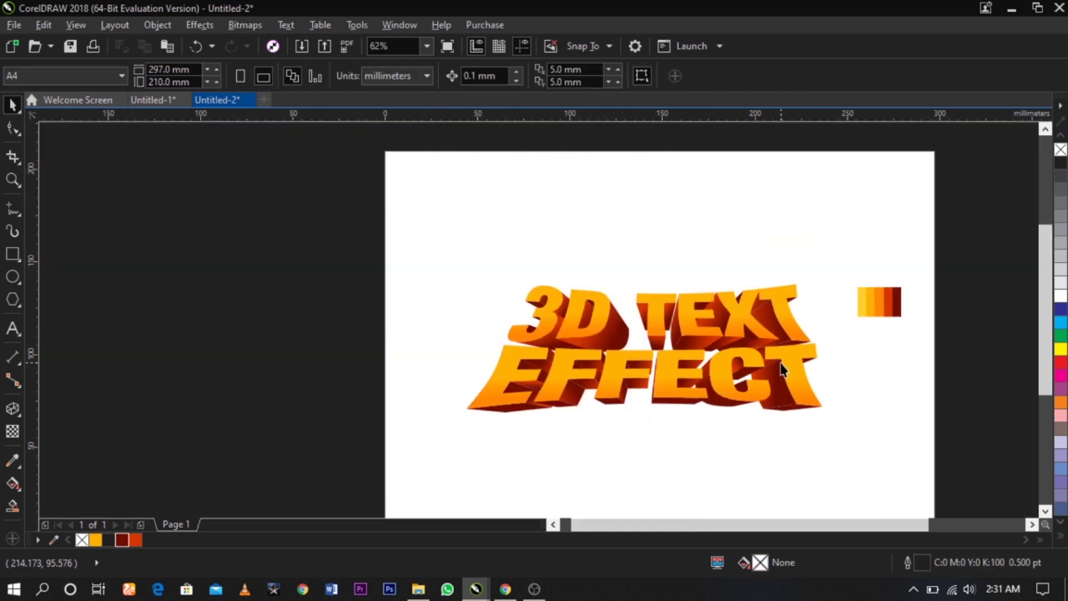
{"action": "key", "text": "z"}
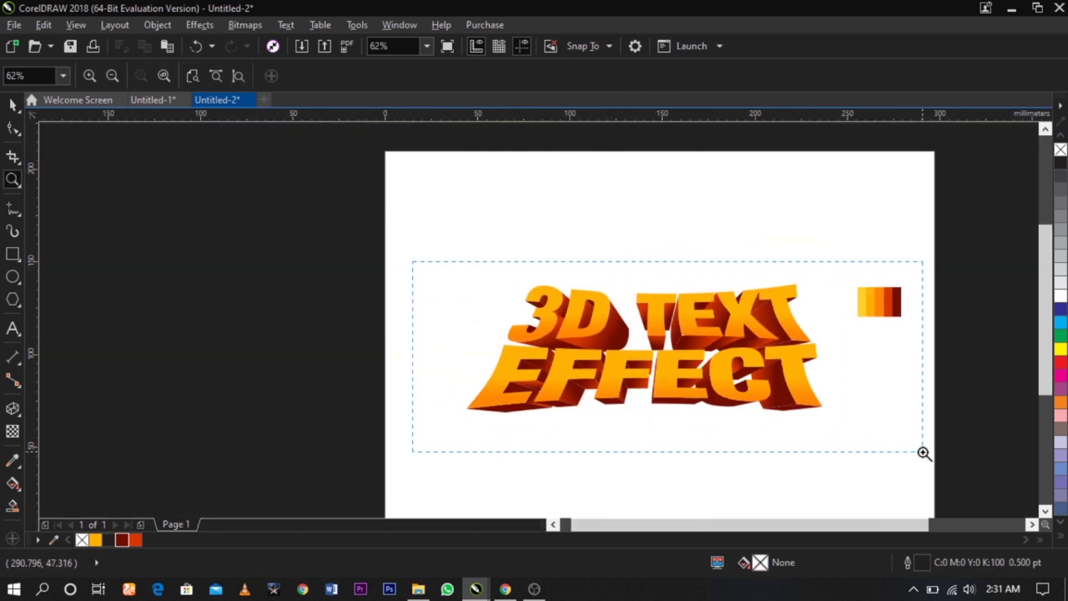
{"action": "left_click_drag", "start_coordinate": [924, 453], "coordinate": [924, 453]}
{"action": "key", "text": "space"}
{"action": "left_click", "coordinate": [11, 277]}
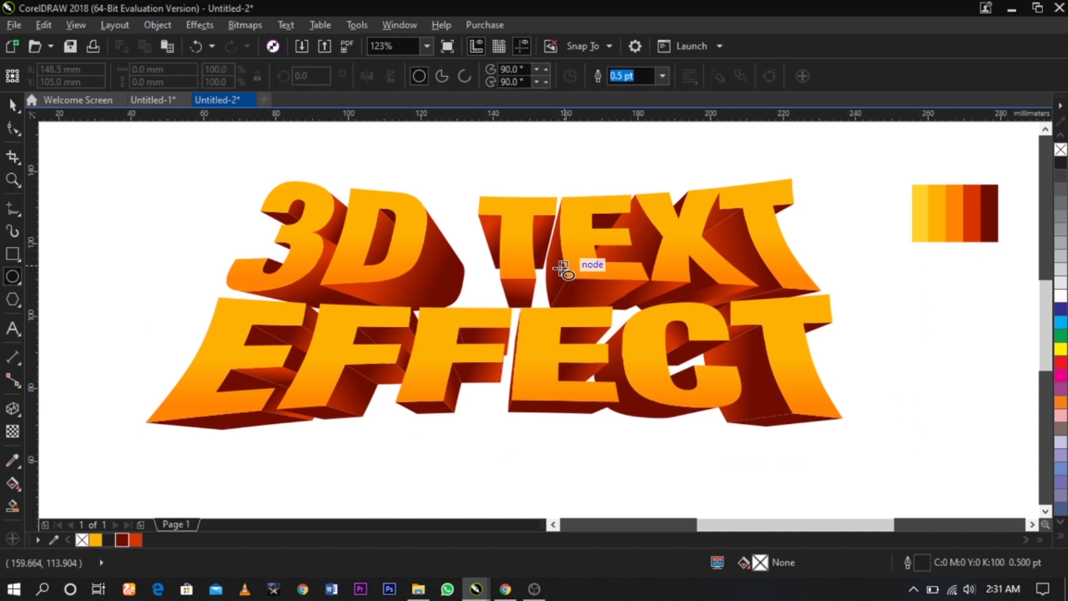
{"action": "left_click_drag", "start_coordinate": [652, 508], "coordinate": [819, 495]}
{"action": "key", "text": "space"}
Step: PowerClip the ellipse inside the 3D TEXT lettering
{"action": "scroll", "coordinate": [487, 334], "scroll_direction": "down", "scroll_amount": 3}
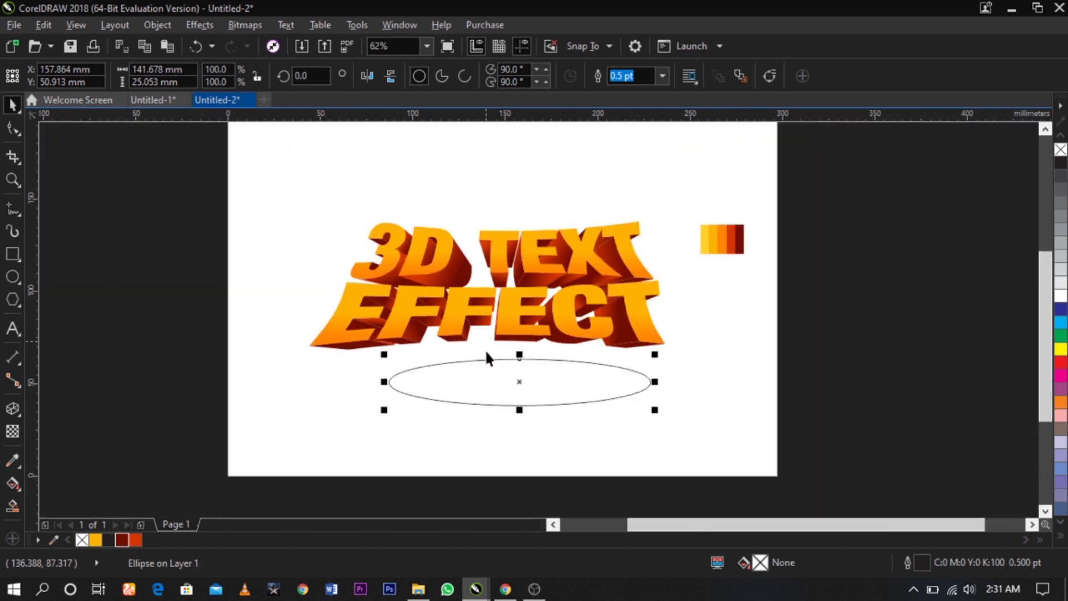
{"action": "left_click_drag", "start_coordinate": [497, 380], "coordinate": [496, 282]}
{"action": "left_click_drag", "start_coordinate": [496, 365], "coordinate": [489, 388]}
{"action": "key", "text": "Escape"}
{"action": "left_click_drag", "start_coordinate": [496, 278], "coordinate": [500, 243]}
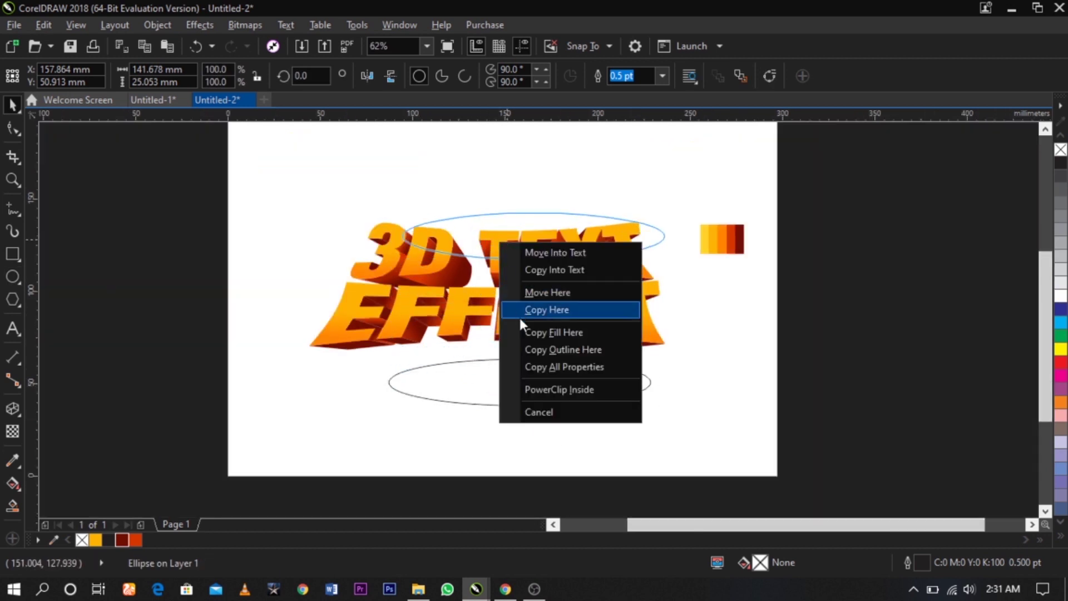
{"action": "left_click", "coordinate": [535, 389]}
{"action": "key", "text": "z"}
{"action": "key", "text": "space"}
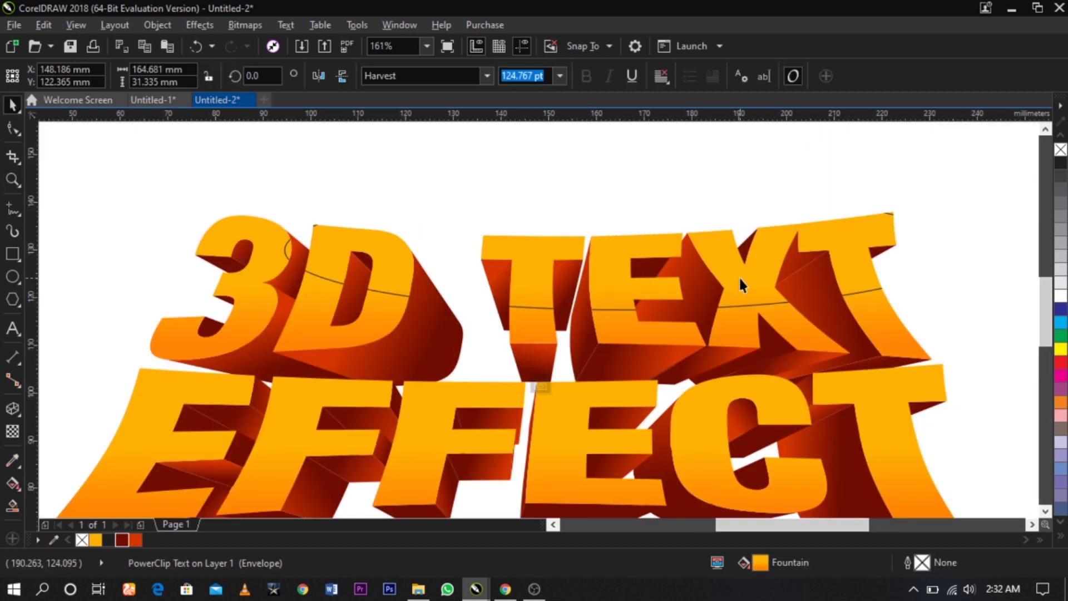
Step: Within the 3D TEXT PowerClip, stretch the ellipse to about 172 mm wide across the letters' lower half and fill it #D53600 without an outline
{"action": "left_click", "coordinate": [739, 277], "text": "ctrl"}
{"action": "left_click_drag", "start_coordinate": [642, 285], "coordinate": [565, 370]}
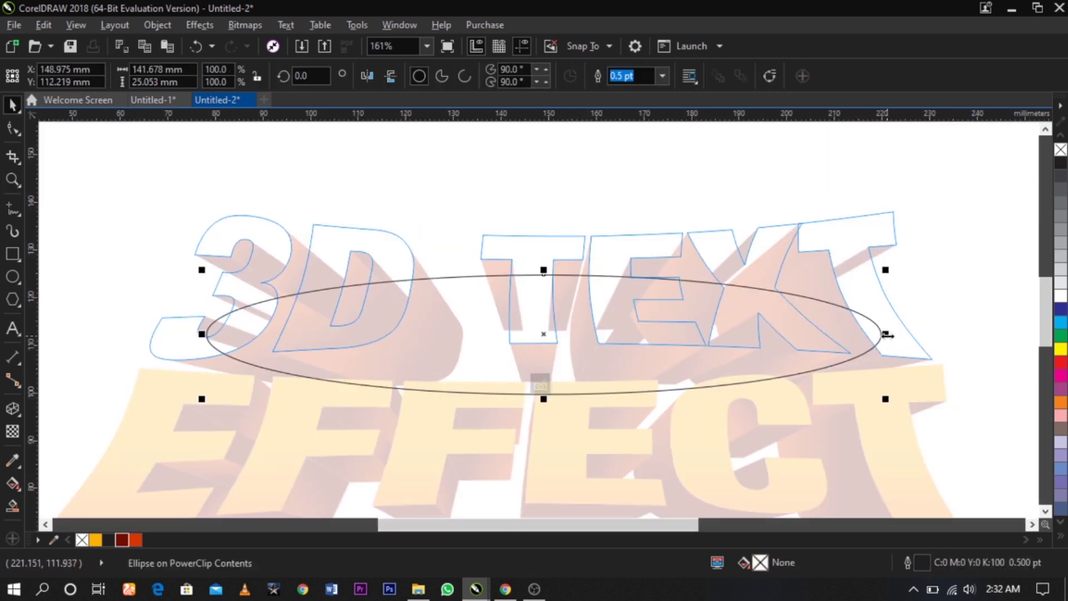
{"action": "left_click_drag", "start_coordinate": [885, 334], "coordinate": [963, 333]}
{"action": "left_click_drag", "start_coordinate": [713, 332], "coordinate": [713, 338]}
{"action": "left_click", "coordinate": [135, 540]}
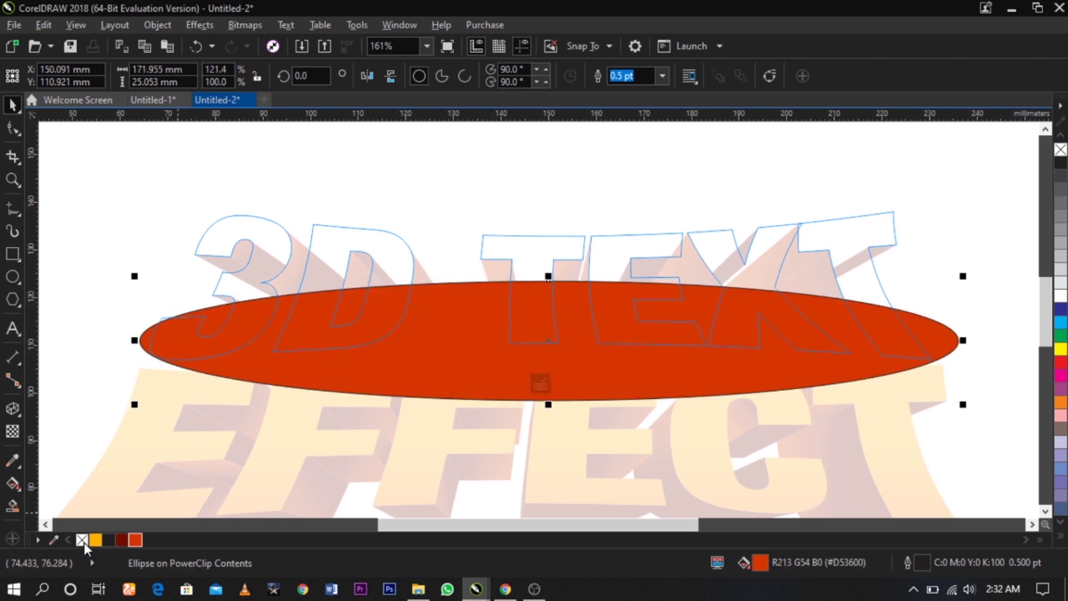
{"action": "right_click", "coordinate": [83, 541]}
Step: Apply a vertical linear transparency that fades the red ellipse out downward from its upper edge, and finish editing the PowerClip
{"action": "left_click", "coordinate": [13, 436]}
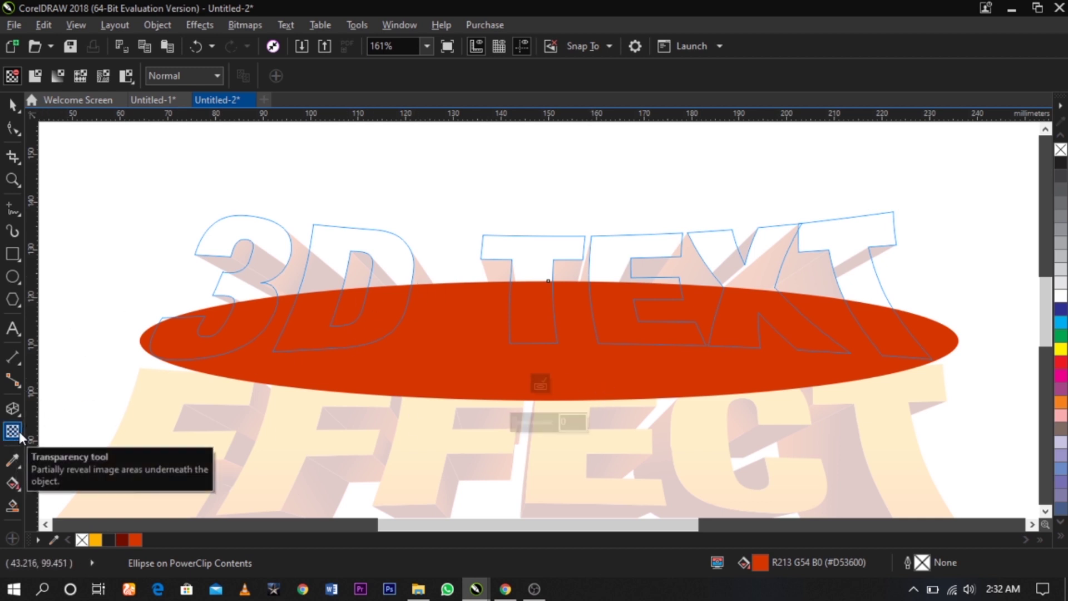
{"action": "mouse_move", "coordinate": [547, 292]}
{"action": "left_mouse_down"}
{"action": "mouse_move", "coordinate": [548, 332]}
{"action": "mouse_move", "coordinate": [547, 281]}
{"action": "left_mouse_up"}
{"action": "key", "text": "ctrl+z"}
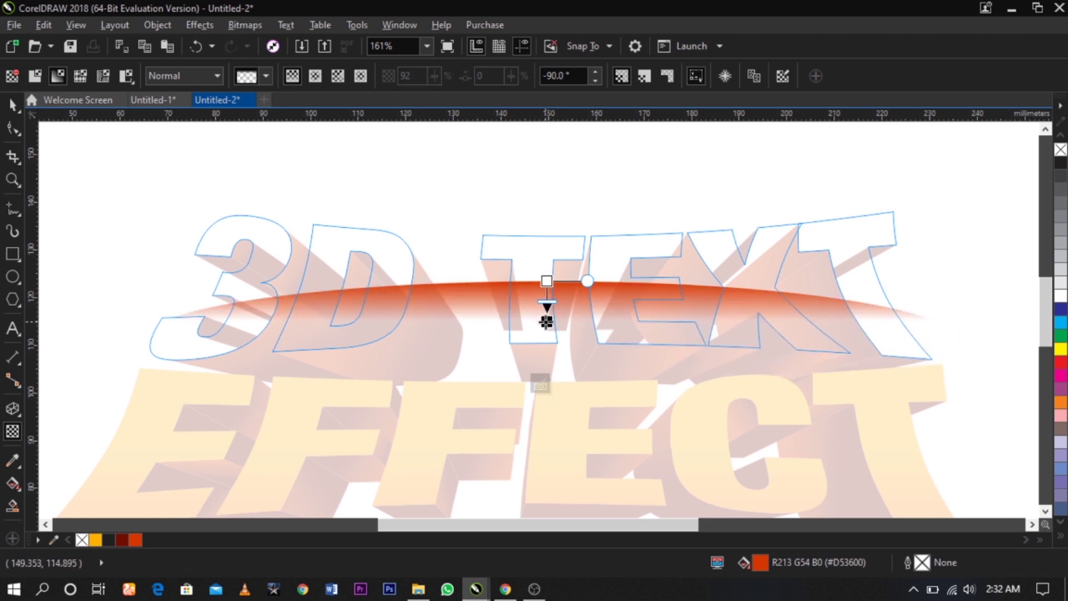
{"action": "left_click_drag", "start_coordinate": [546, 322], "coordinate": [546, 318]}
{"action": "left_click", "coordinate": [547, 280]}
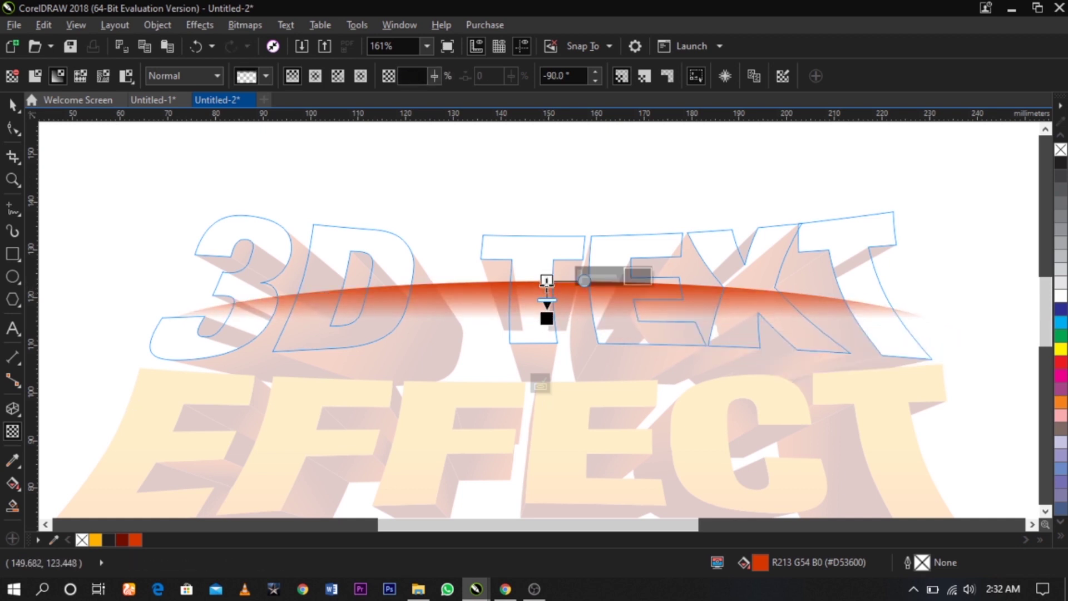
{"action": "left_click", "coordinate": [542, 386]}
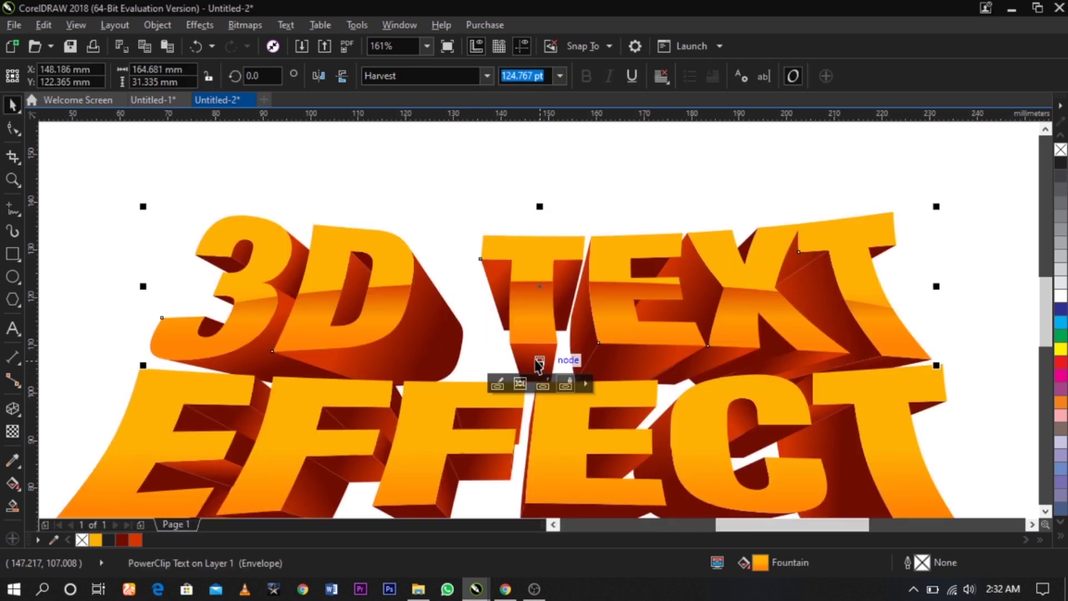
{"action": "scroll", "coordinate": [529, 205], "scroll_direction": "down", "scroll_amount": 2}
{"action": "left_click", "coordinate": [893, 255]}
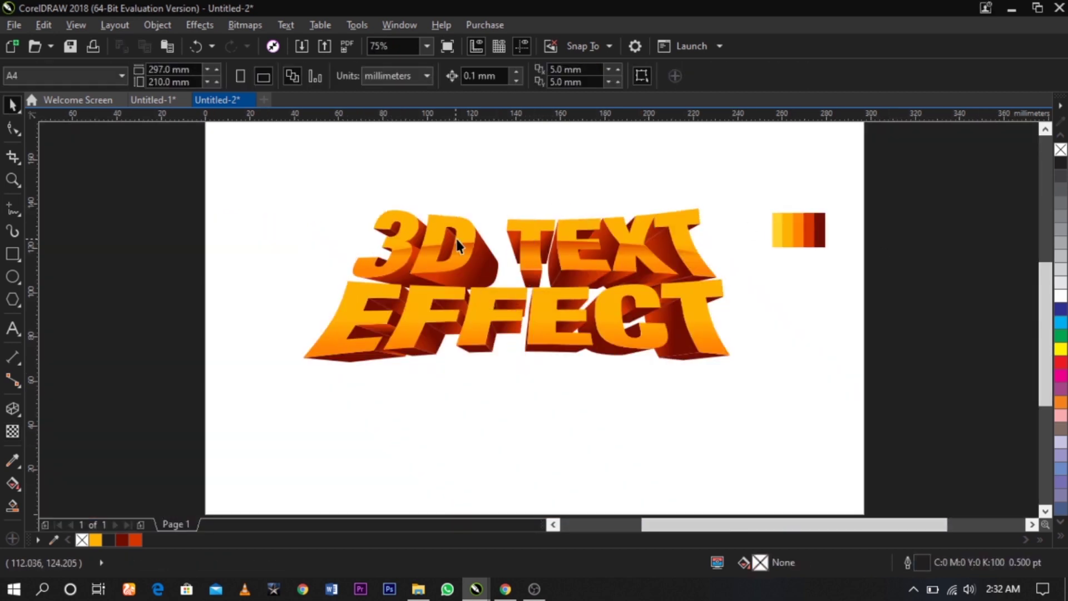
Step: Copy the faded red ellipse out of the 3D TEXT PowerClip and place the copy over the lower edge of EFFECT
{"action": "scroll", "coordinate": [457, 245], "scroll_direction": "up", "scroll_amount": 3}
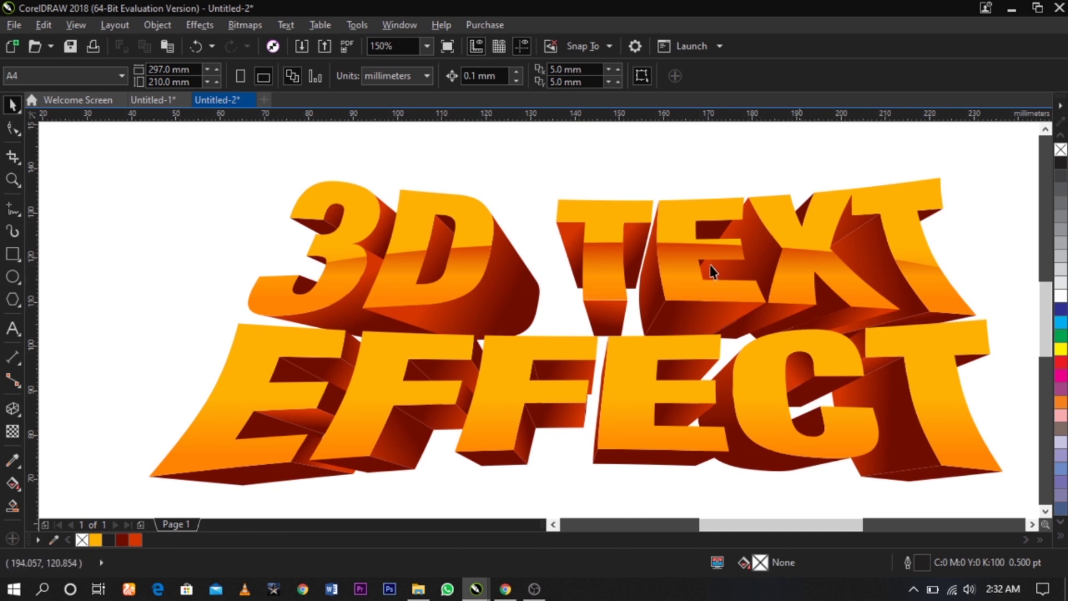
{"action": "double_click", "coordinate": [693, 265]}
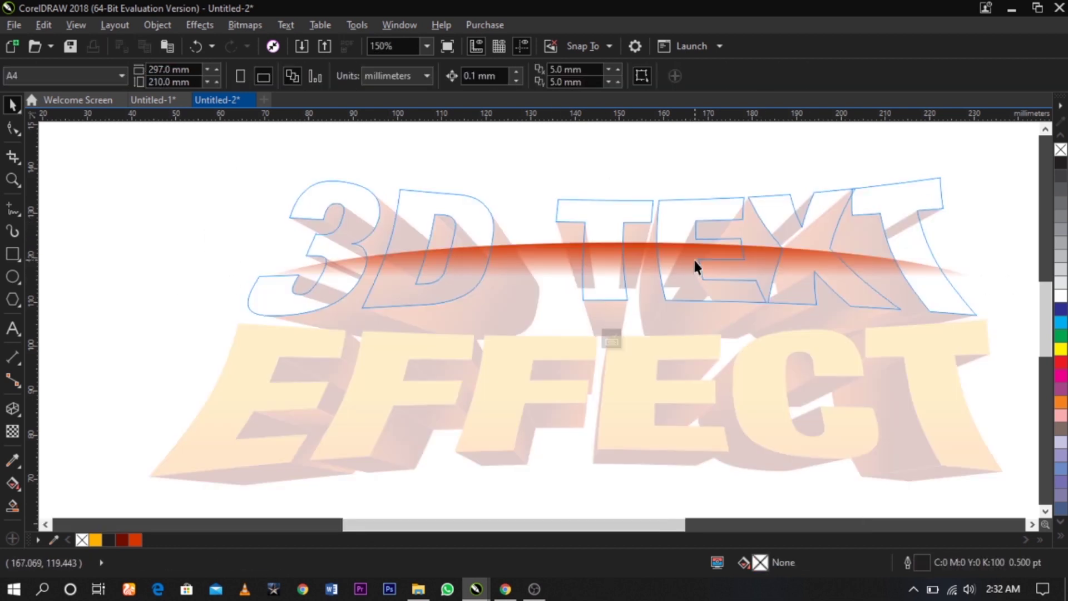
{"action": "left_click", "coordinate": [695, 259]}
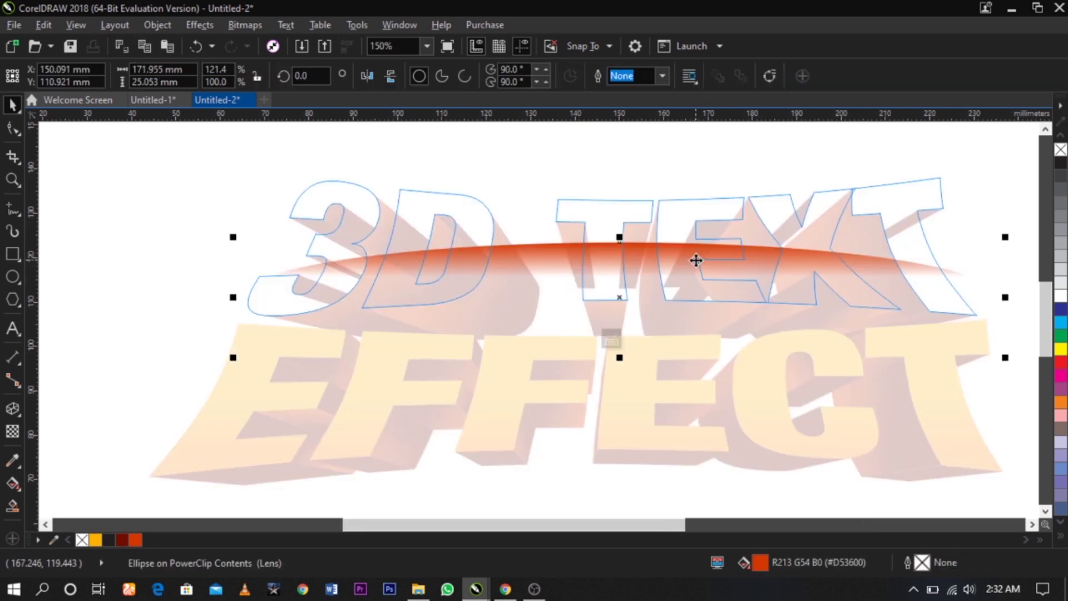
{"action": "left_click", "coordinate": [611, 340]}
{"action": "left_click", "coordinate": [639, 397]}
{"action": "left_click", "coordinate": [603, 334]}
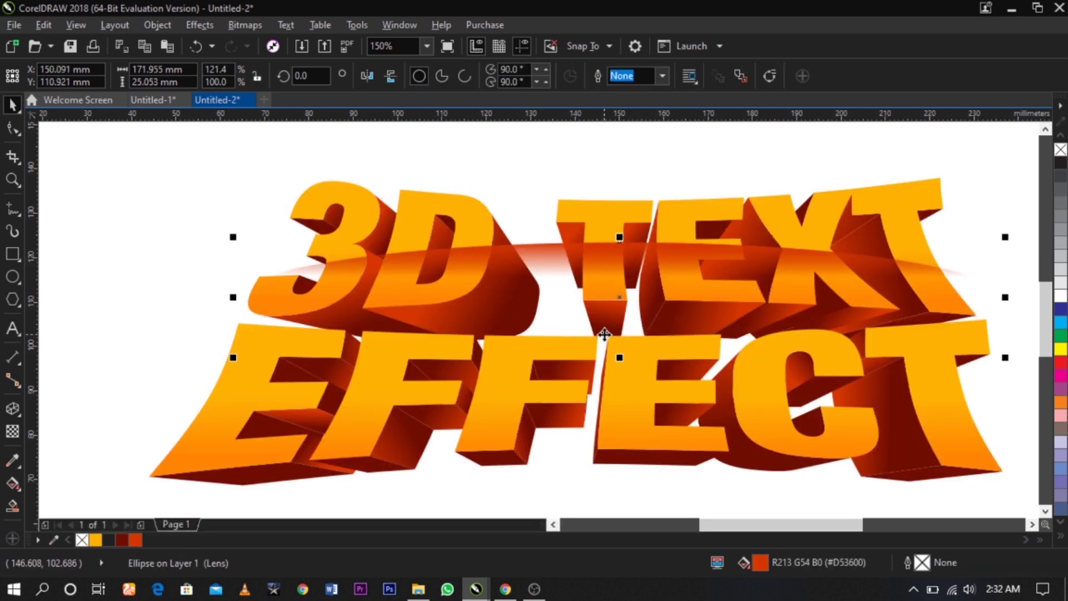
{"action": "scroll", "coordinate": [620, 300], "scroll_direction": "down", "scroll_amount": 2}
{"action": "left_click_drag", "start_coordinate": [620, 300], "coordinate": [632, 327]}
{"action": "scroll", "coordinate": [630, 407], "scroll_direction": "up", "scroll_amount": 2}
{"action": "left_click", "coordinate": [573, 439]}
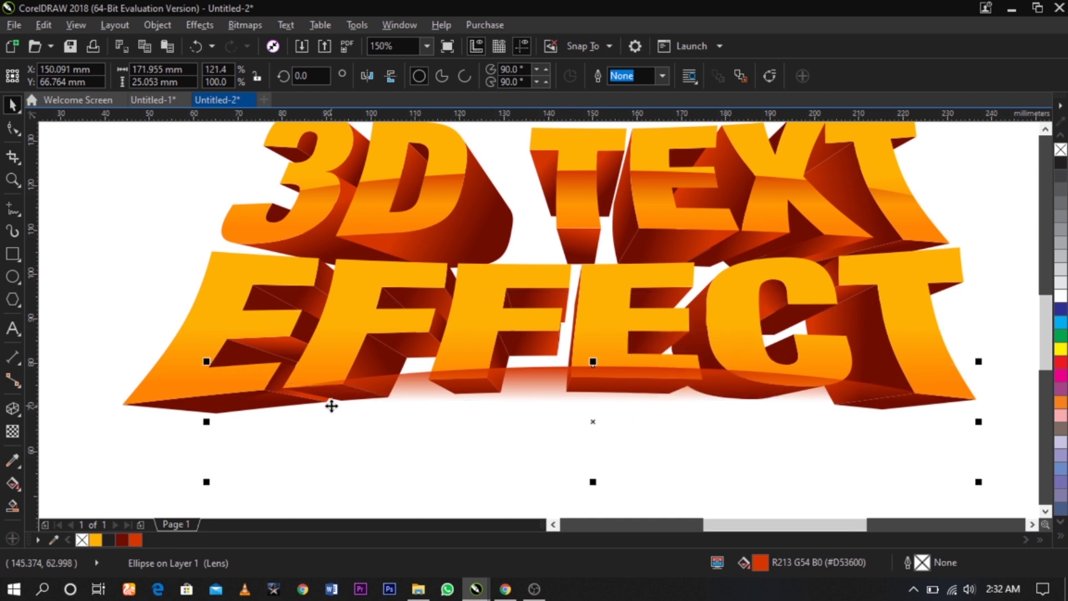
Step: Draw a five-sided polygon about 11 mm wide and PowerClip it inside the EFFECT lettering as a placeholder
{"action": "left_click", "coordinate": [12, 299]}
{"action": "left_click_drag", "start_coordinate": [115, 273], "coordinate": [165, 320]}
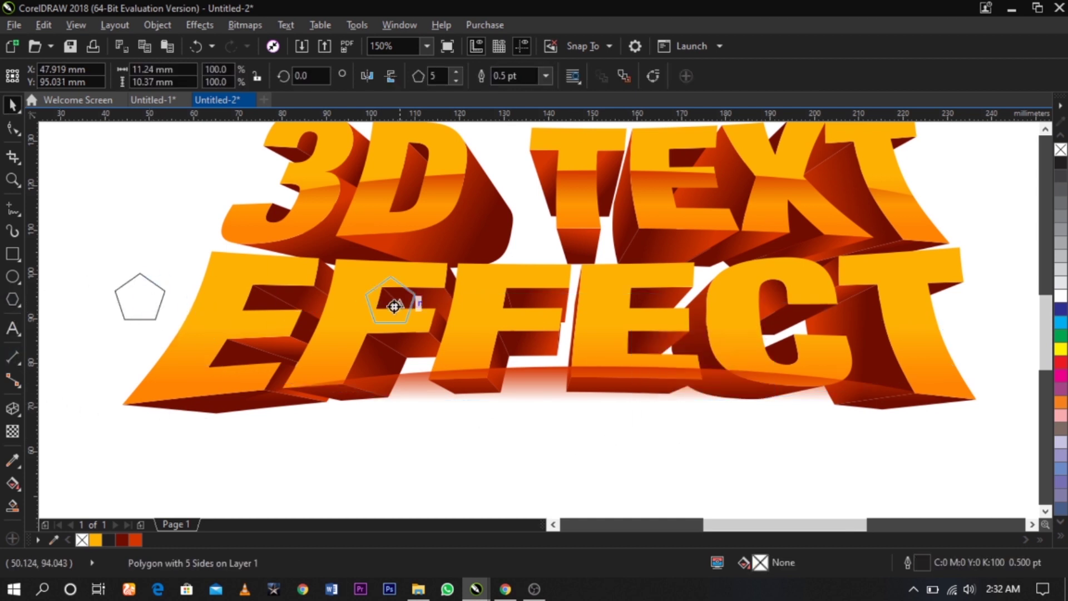
{"action": "left_click_drag", "start_coordinate": [365, 301], "coordinate": [363, 303]}
Step: Cut the loose red ellipse, open the EFFECT PowerClip contents, and delete the placeholder pentagon
{"action": "left_click", "coordinate": [420, 446]}
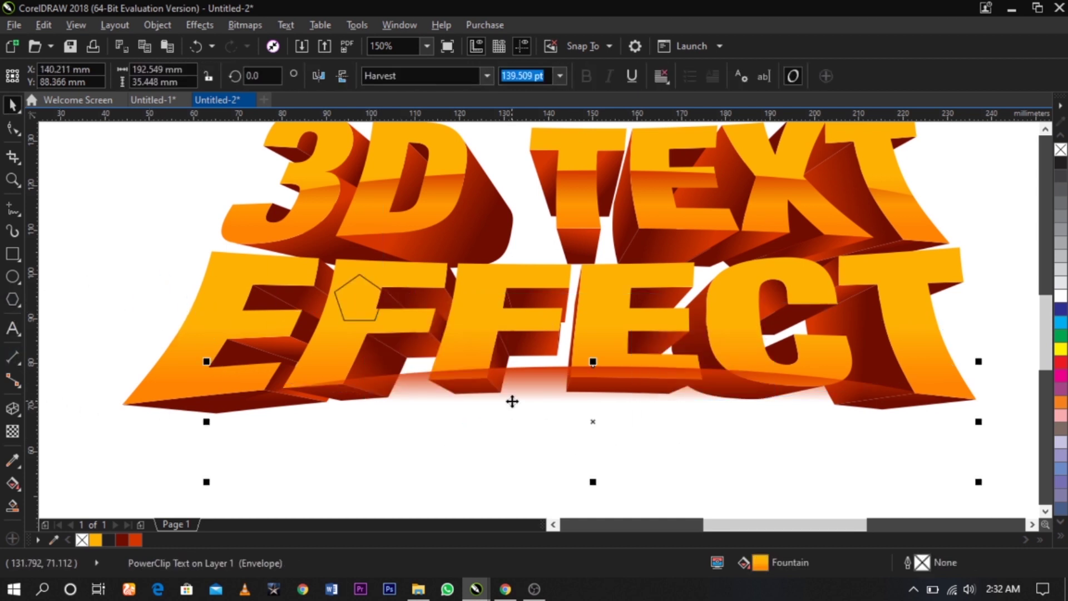
{"action": "key", "text": "ctrl+x"}
{"action": "double_click", "coordinate": [577, 345]}
{"action": "key", "text": "space"}
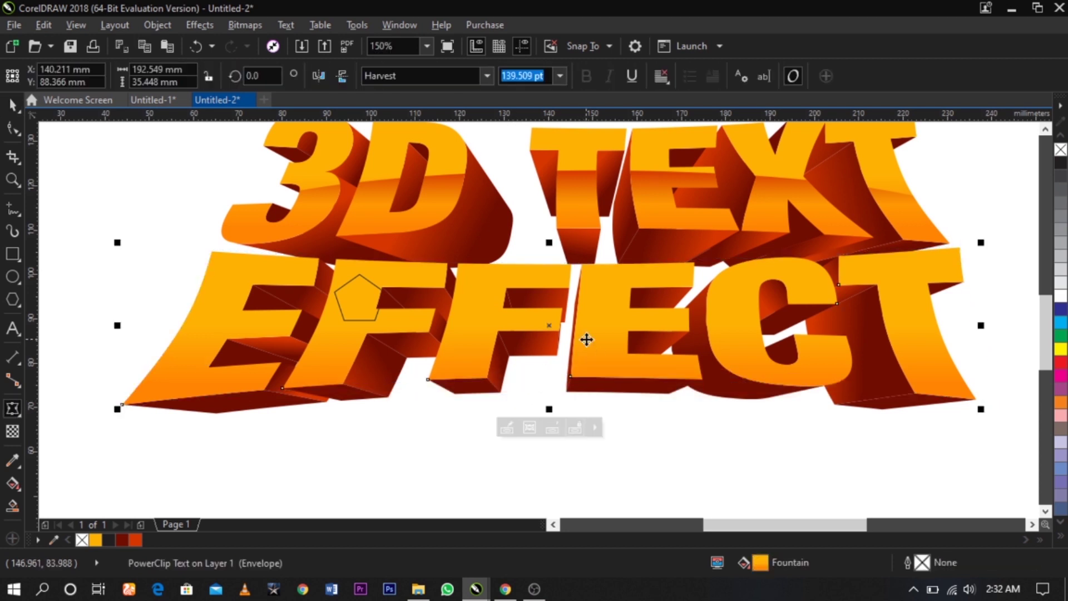
{"action": "left_click", "coordinate": [587, 339], "text": "ctrl"}
{"action": "left_click", "coordinate": [363, 301]}
{"action": "key", "text": "Delete"}
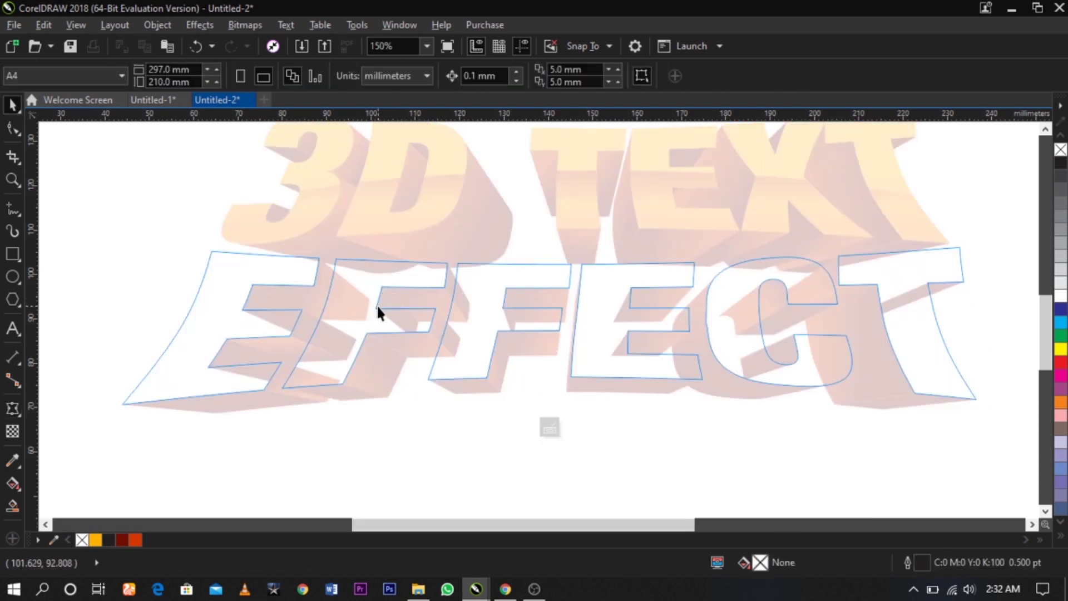
Step: Paste the red ellipse into the EFFECT PowerClip across the middle of the letters and enlarge it to about 213 mm by 31 mm
{"action": "key", "text": "ctrl+v"}
{"action": "left_click_drag", "start_coordinate": [627, 231], "coordinate": [589, 357]}
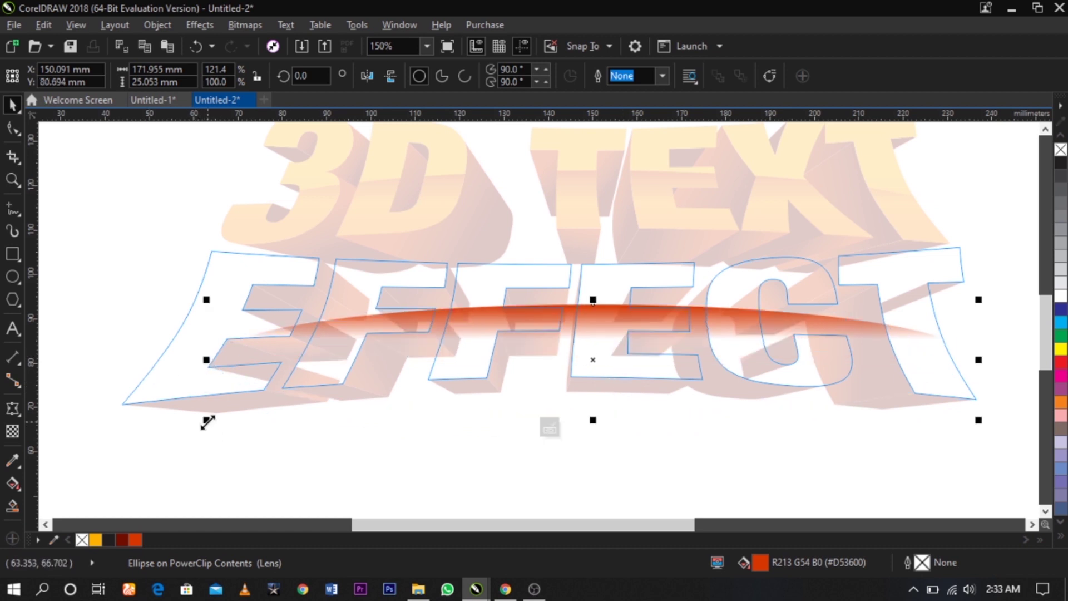
{"action": "left_click_drag", "start_coordinate": [207, 422], "coordinate": [116, 456]}
{"action": "left_click_drag", "start_coordinate": [634, 299], "coordinate": [634, 312]}
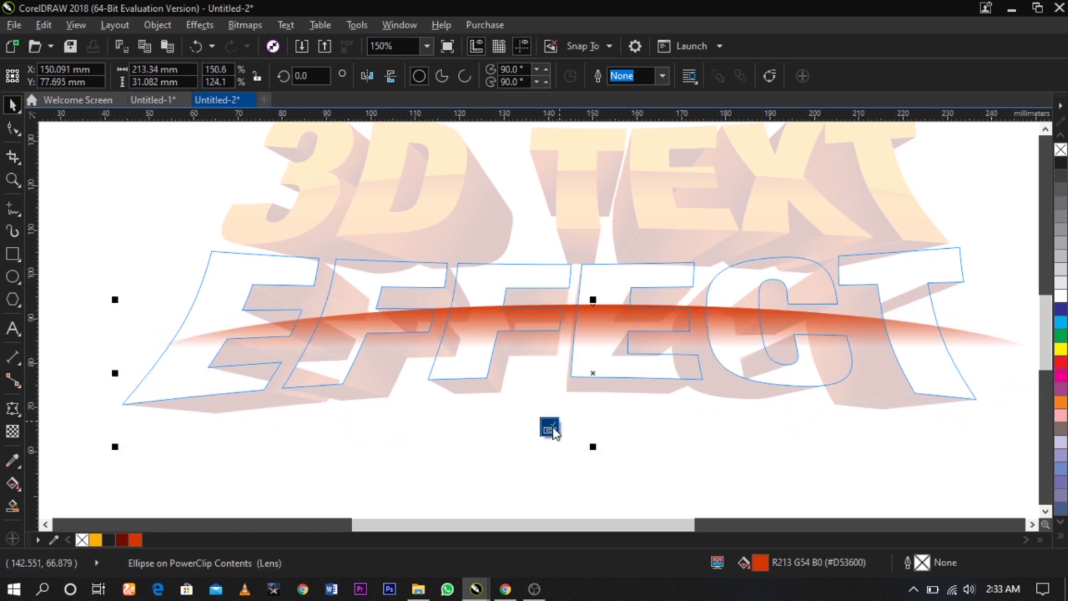
{"action": "left_click", "coordinate": [550, 427]}
{"action": "left_click", "coordinate": [714, 444]}
Step: Move the colour palette swatches off the page, just beyond its right edge
{"action": "scroll", "coordinate": [676, 411], "scroll_direction": "down", "scroll_amount": 1}
{"action": "key", "text": "z"}
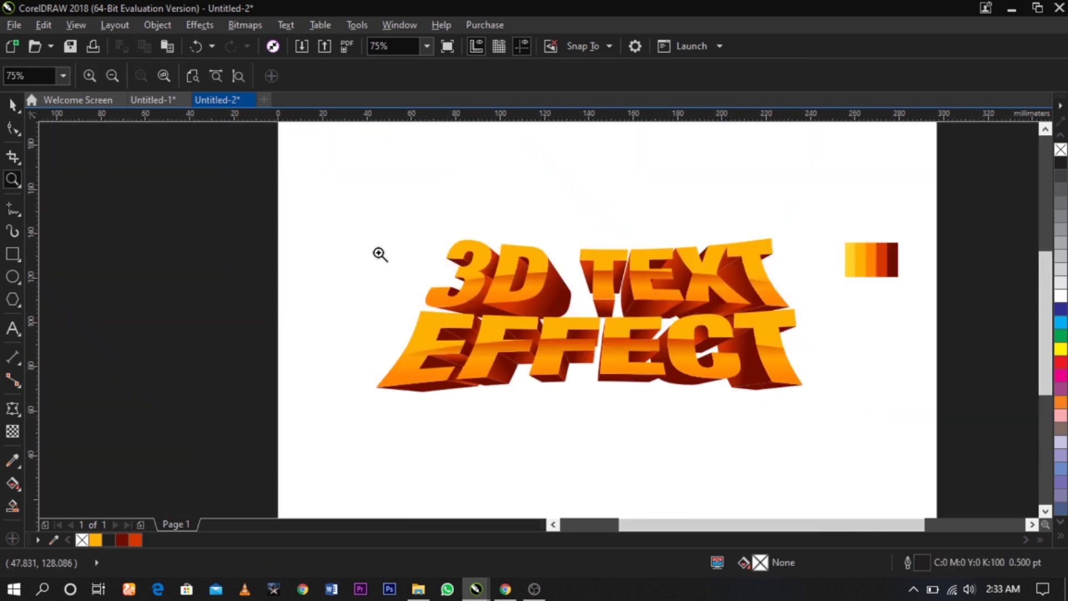
{"action": "left_click_drag", "start_coordinate": [863, 419], "coordinate": [864, 419]}
{"action": "key", "text": "space"}
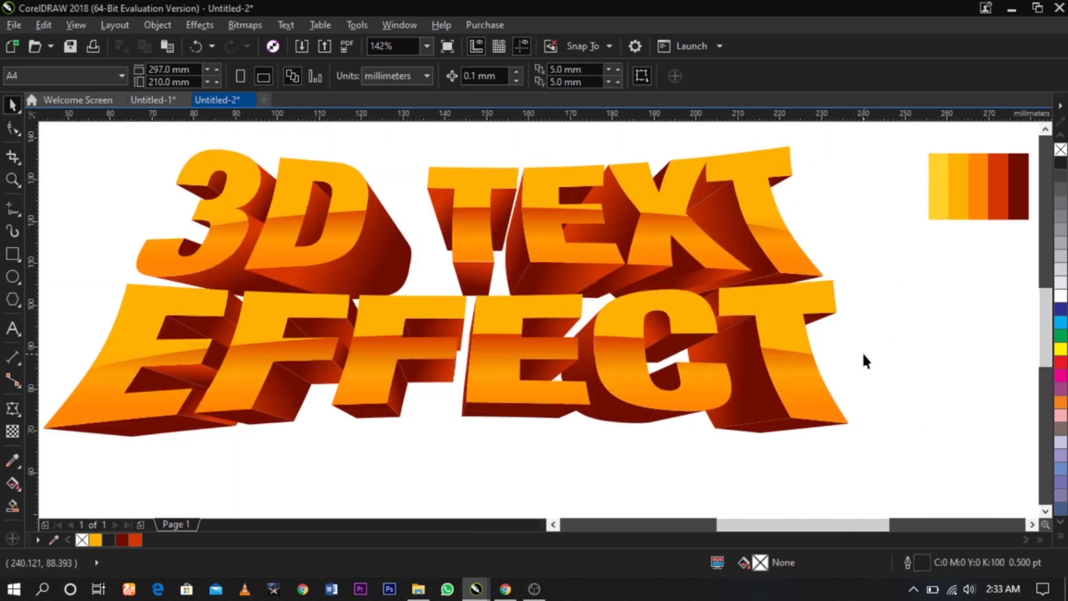
{"action": "scroll", "coordinate": [710, 325], "scroll_direction": "down", "scroll_amount": 2}
{"action": "left_click_drag", "start_coordinate": [845, 249], "coordinate": [961, 288]}
{"action": "left_click", "coordinate": [58, 290]}
Step: Add a page-sized 297 by 210 mm rectangle behind the 3D lettering
{"action": "double_click", "coordinate": [17, 252]}
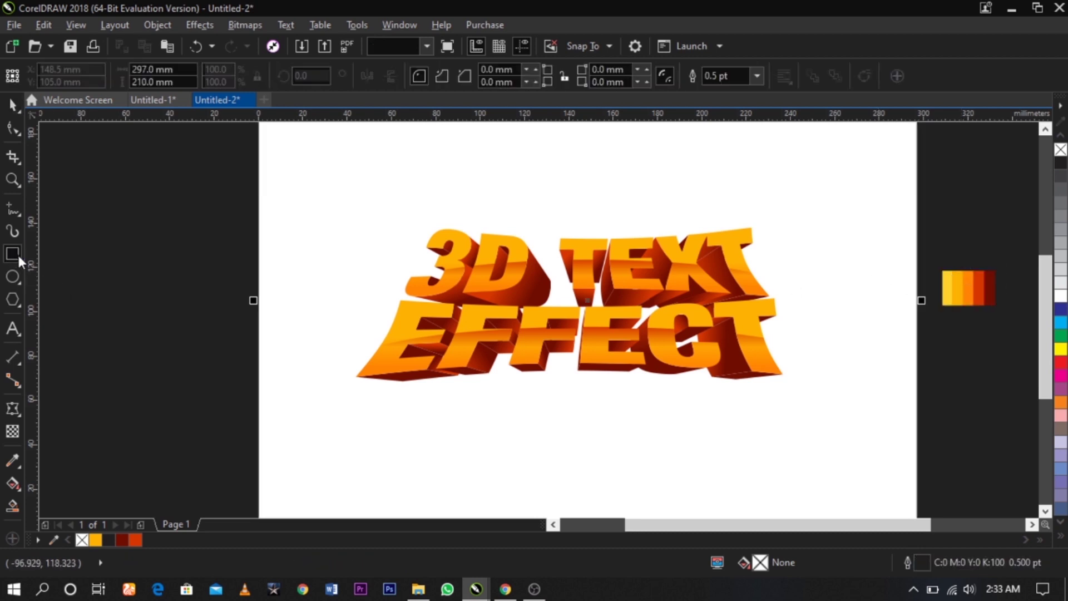
{"action": "key", "text": "space"}
{"action": "scroll", "coordinate": [842, 336], "scroll_direction": "down", "scroll_amount": 1}
{"action": "key", "text": "z"}
{"action": "left_click_drag", "start_coordinate": [550, 210], "coordinate": [911, 445]}
{"action": "key", "text": "space"}
Step: Apply an elliptical fountain fill to the page-sized rectangle and sample red #D53600 from the palette swatches for its outer colour
{"action": "left_click", "coordinate": [12, 483]}
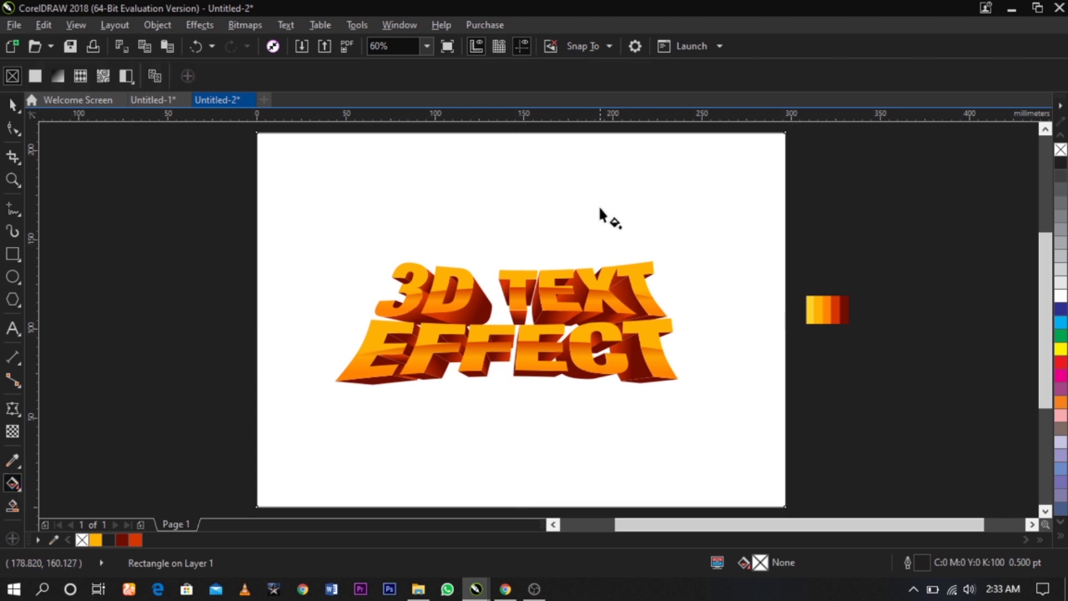
{"action": "left_click_drag", "start_coordinate": [521, 134], "coordinate": [521, 478]}
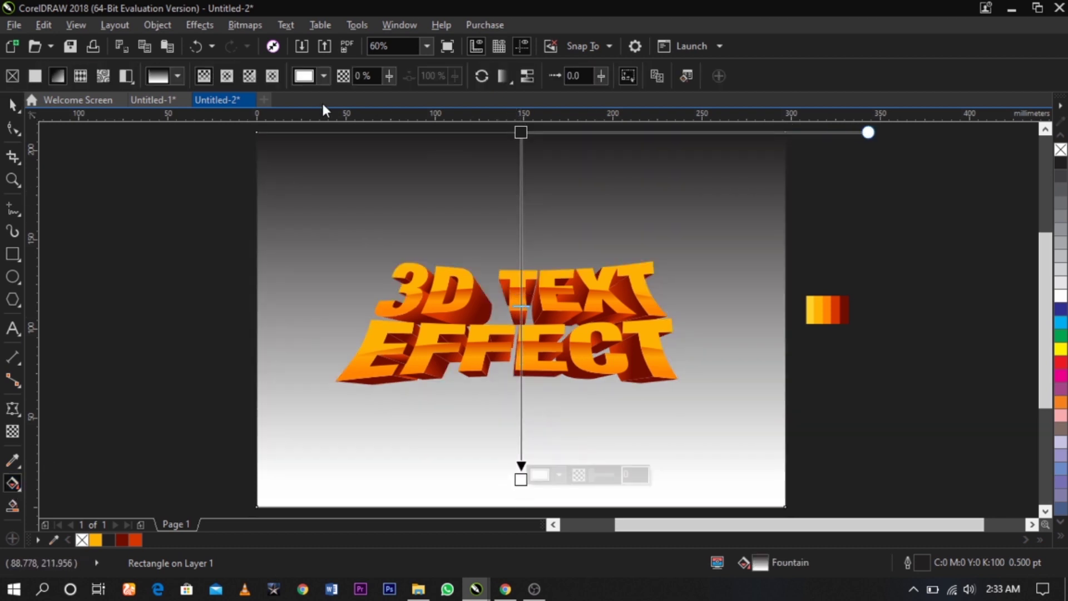
{"action": "left_click", "coordinate": [225, 77]}
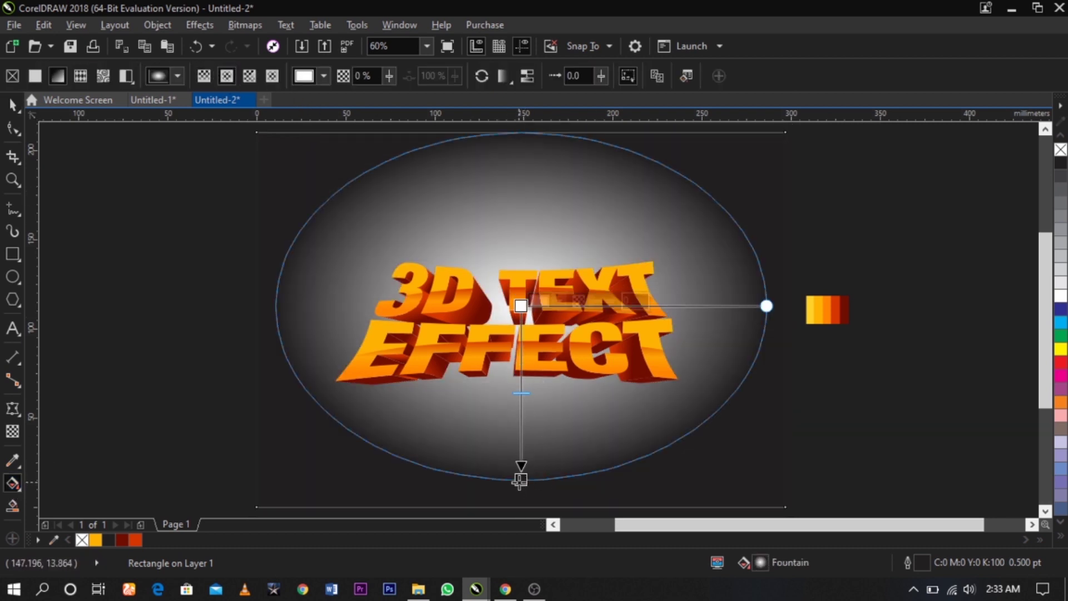
{"action": "left_click", "coordinate": [520, 479]}
{"action": "left_click", "coordinate": [558, 474]}
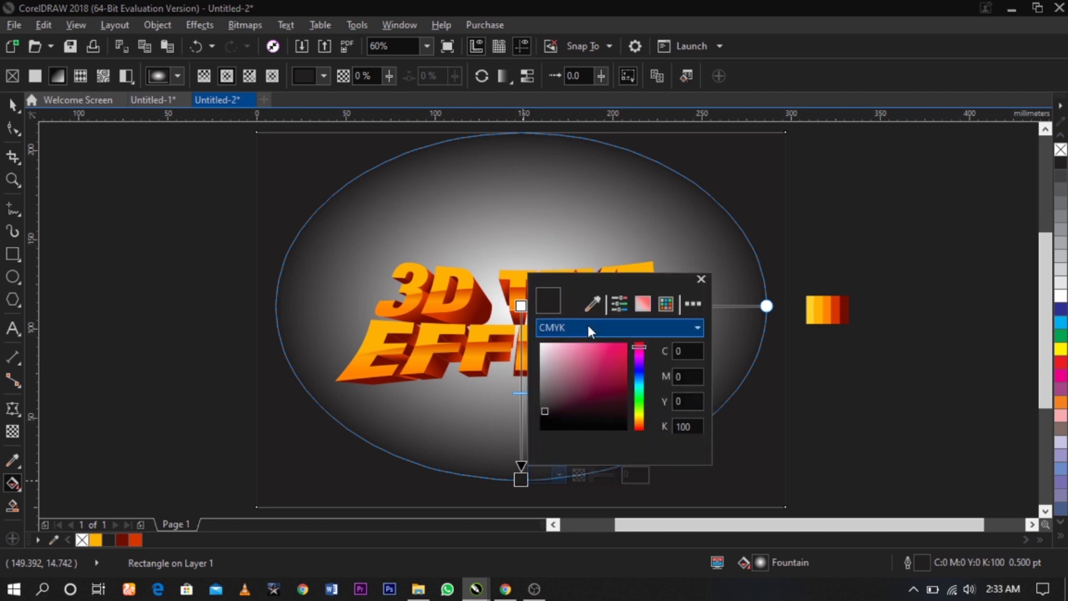
{"action": "left_click", "coordinate": [600, 297]}
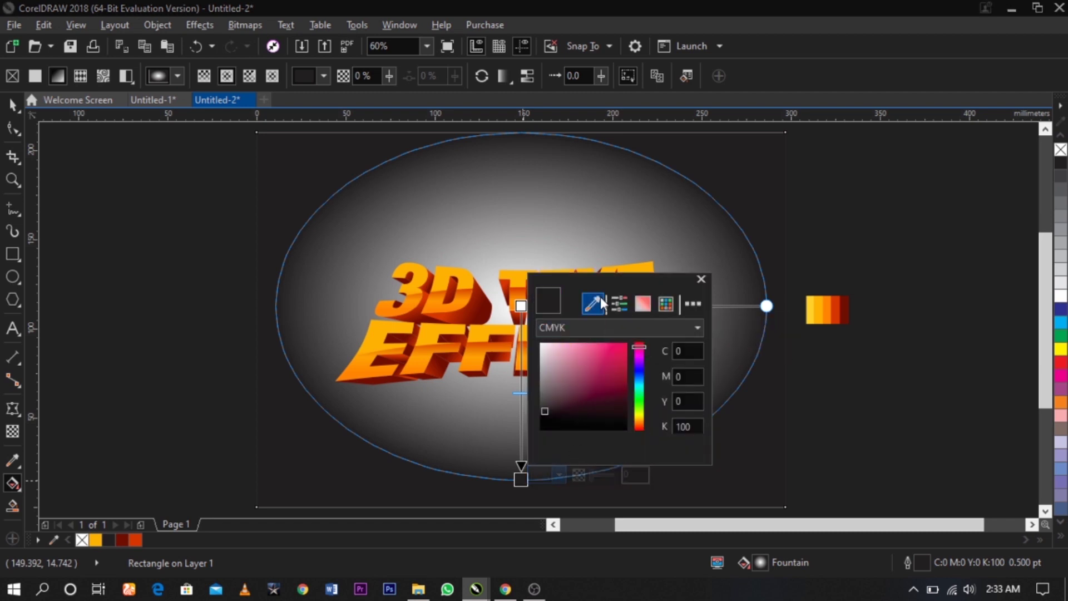
{"action": "left_click", "coordinate": [842, 296]}
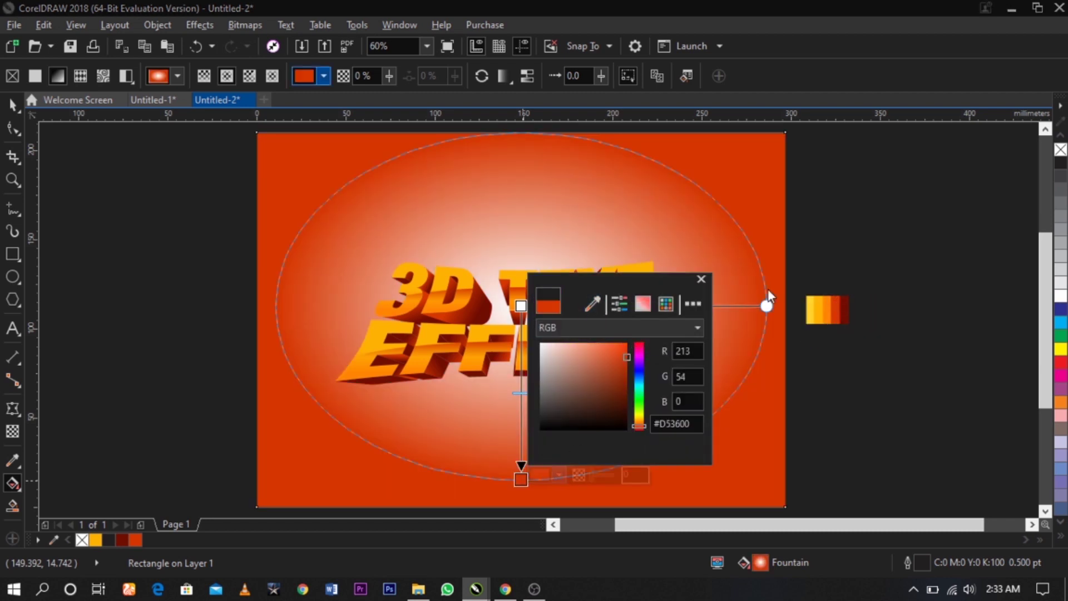
Step: Set the background gradient's centre colour to sampled amber #FEB204 and enlarge the gradient ellipse to nearly the page width
{"action": "left_click", "coordinate": [520, 306]}
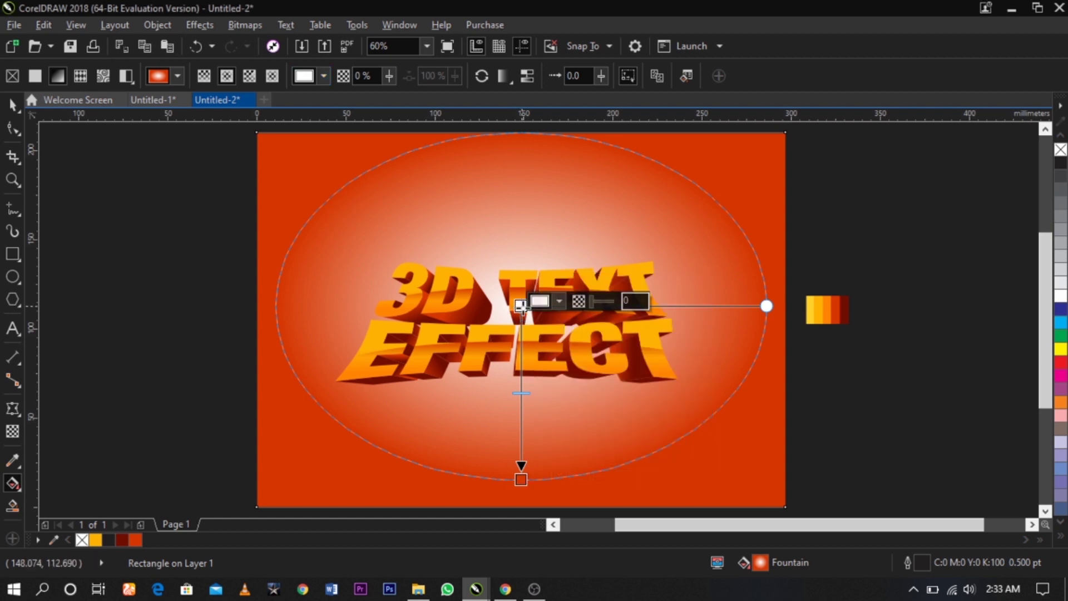
{"action": "left_click", "coordinate": [559, 300]}
{"action": "left_click", "coordinate": [592, 340]}
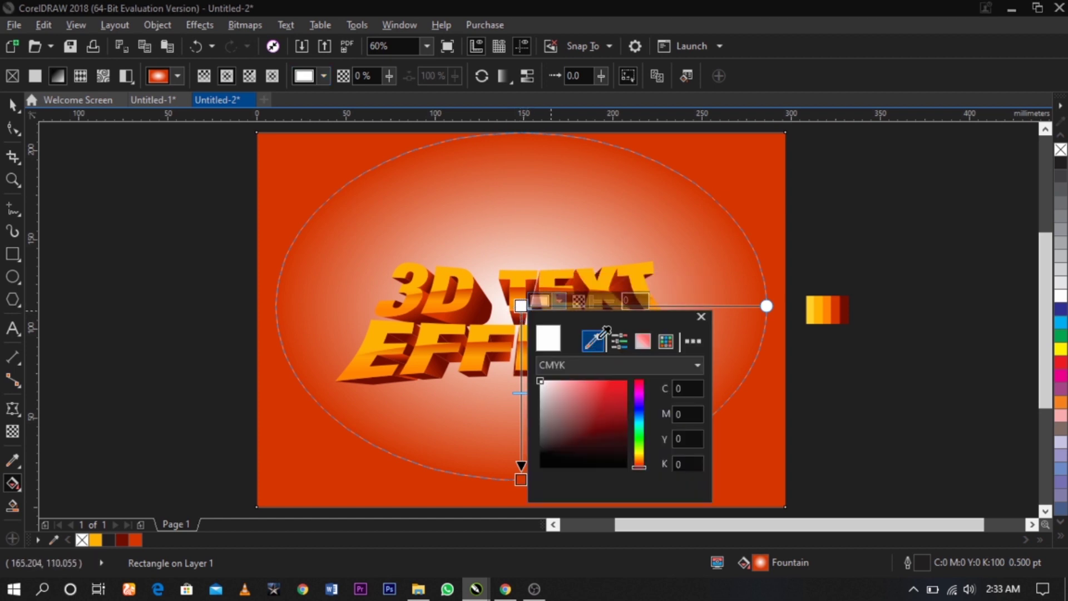
{"action": "left_click", "coordinate": [835, 314]}
{"action": "left_click", "coordinate": [415, 423]}
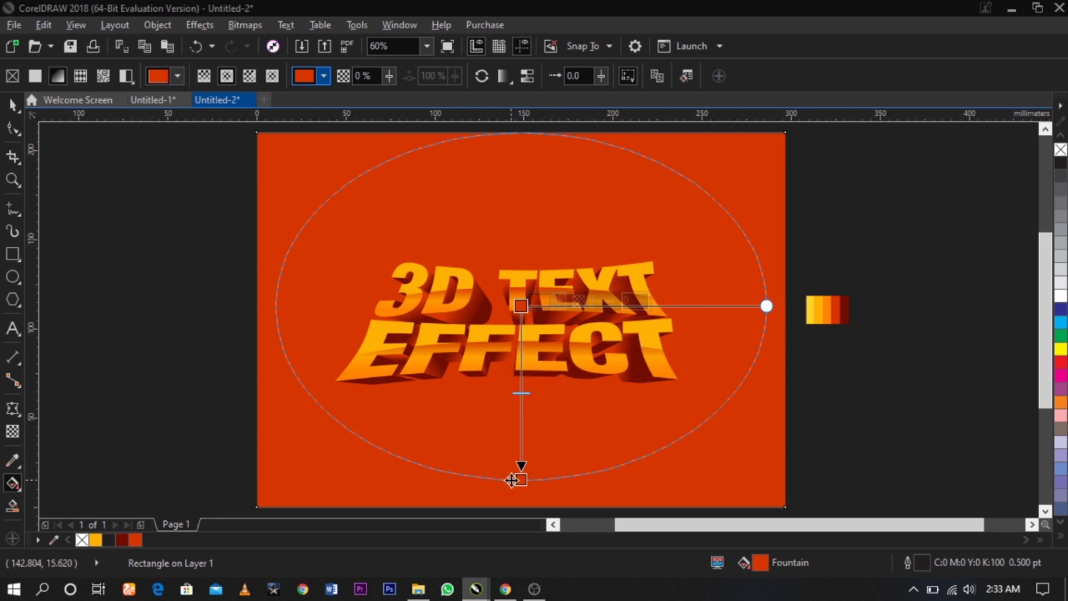
{"action": "left_click", "coordinate": [466, 349]}
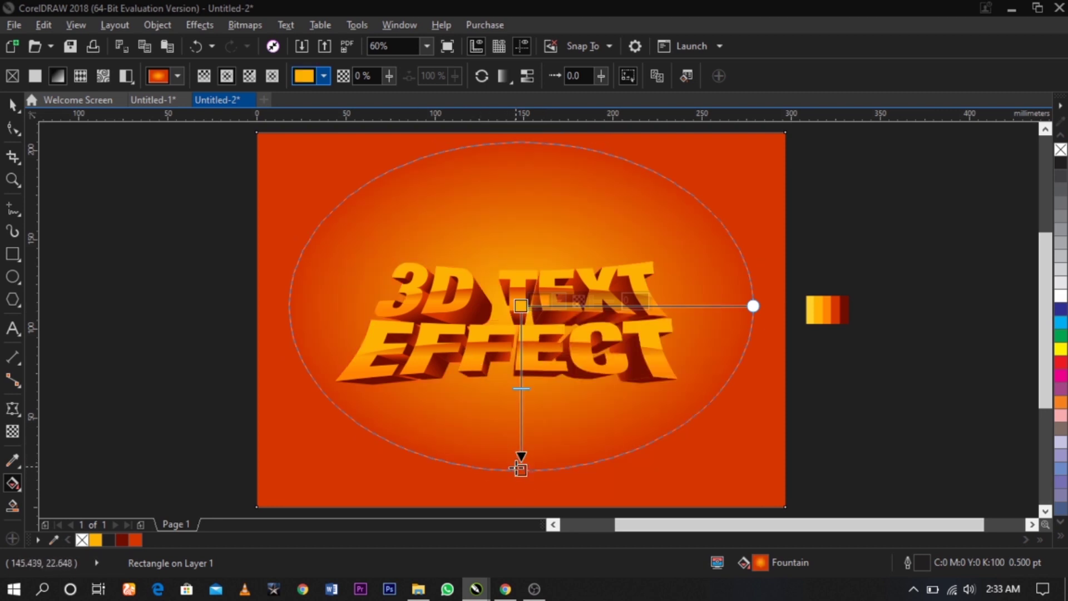
{"action": "left_click_drag", "start_coordinate": [520, 469], "coordinate": [521, 491]}
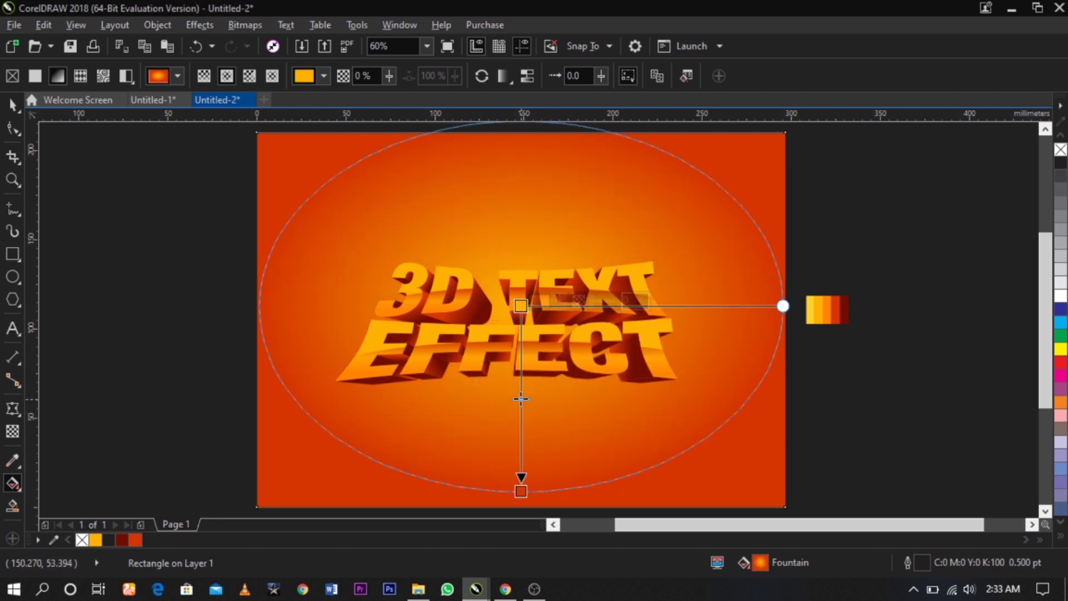
Step: Select the group of extrusion shapes behind both lines of lettering
{"action": "key", "text": "space"}
{"action": "key", "text": "z"}
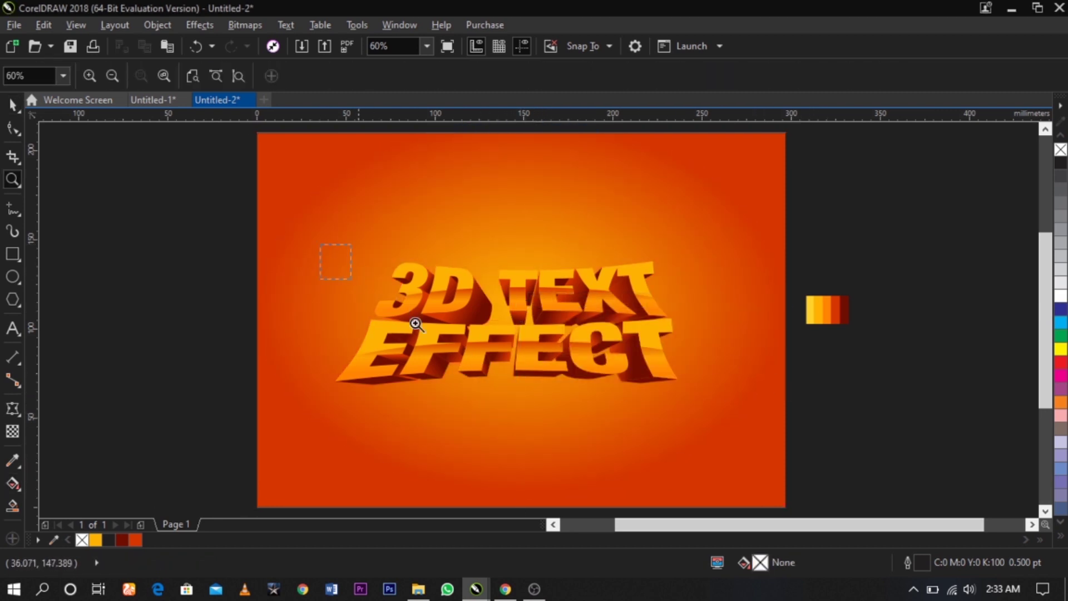
{"action": "left_click_drag", "start_coordinate": [321, 245], "coordinate": [715, 419]}
{"action": "key", "text": "space"}
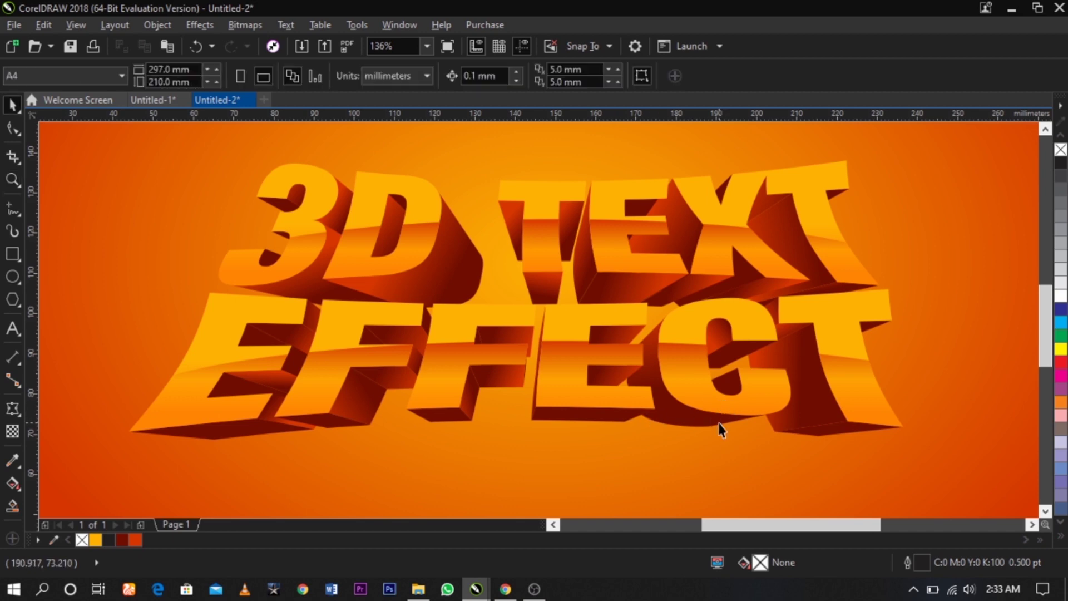
{"action": "left_click", "coordinate": [718, 426]}
{"action": "left_click_drag", "start_coordinate": [677, 415], "coordinate": [678, 425]}
{"action": "key", "text": "ctrl+z"}
{"action": "left_click_drag", "start_coordinate": [752, 414], "coordinate": [672, 427]}
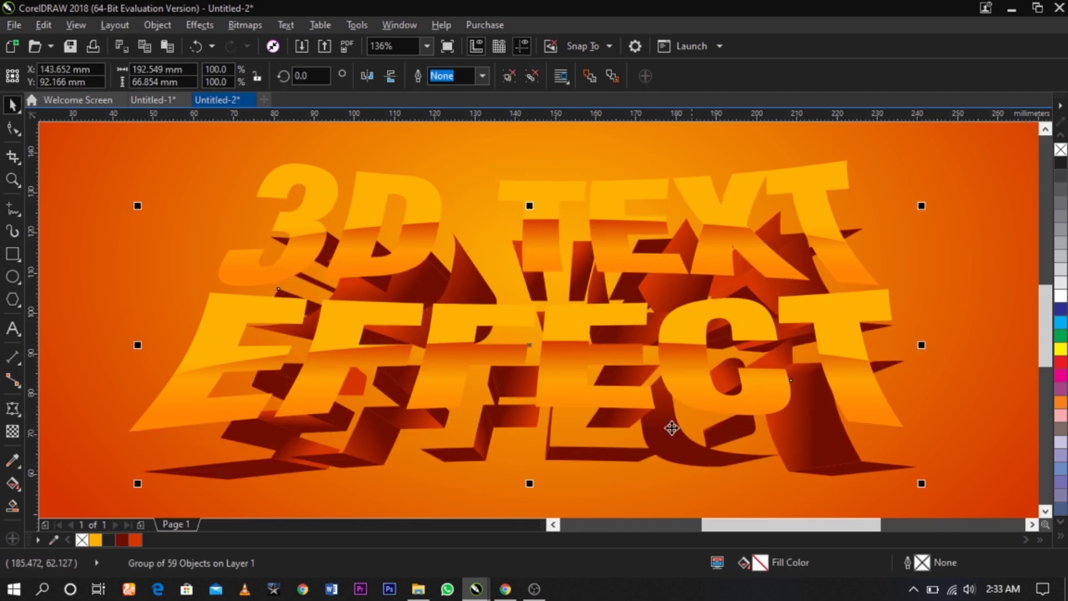
{"action": "key", "text": "ctrl+z"}
Step: Apply a drop shadow from the left edge of the extrusion group to its right edge, with opacity 76
{"action": "left_click", "coordinate": [18, 415]}
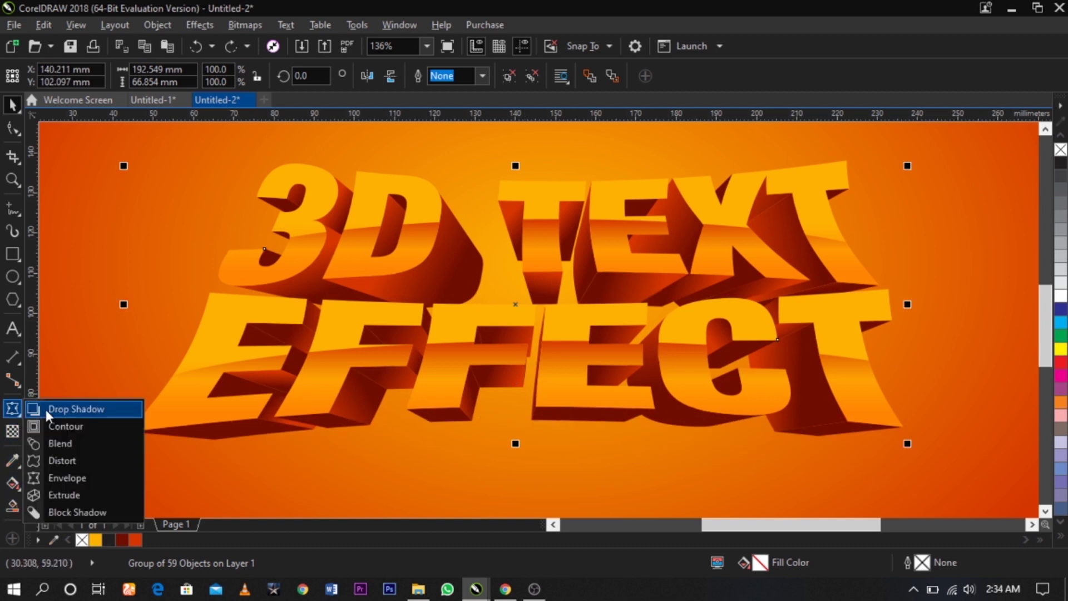
{"action": "left_click", "coordinate": [46, 410]}
{"action": "left_click_drag", "start_coordinate": [169, 439], "coordinate": [884, 305]}
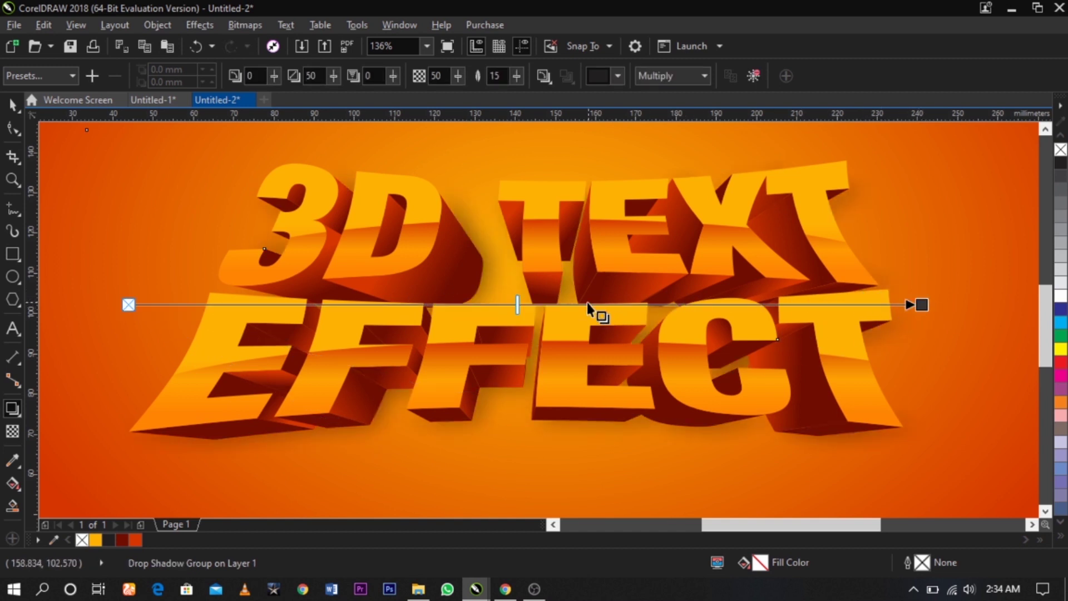
{"action": "left_click_drag", "start_coordinate": [670, 301], "coordinate": [704, 301]}
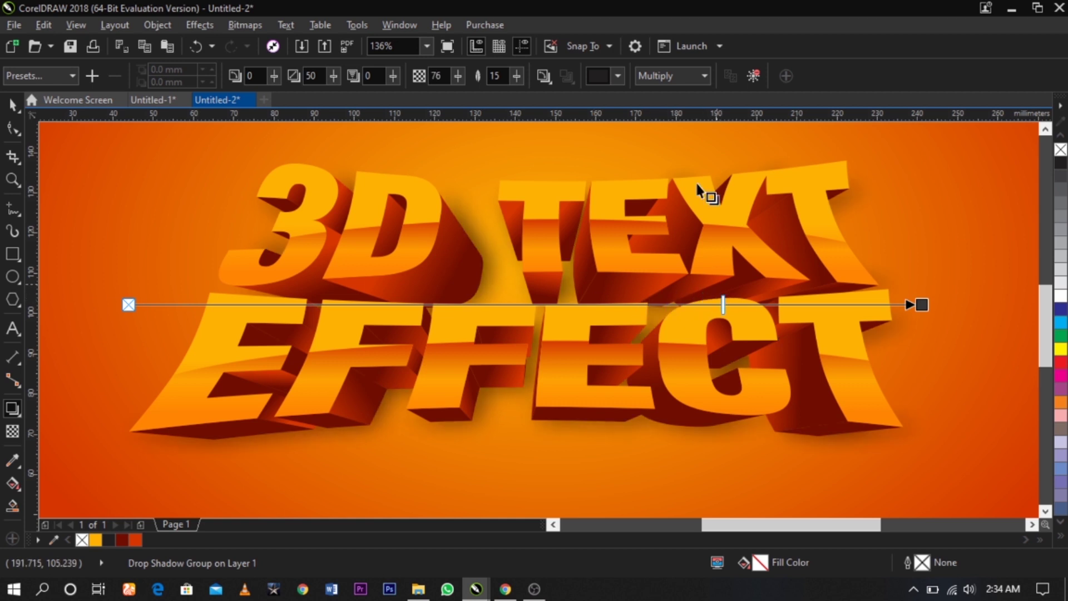
Step: Set the drop shadow's colour to black, its feathering to 15 and its opacity to 91
{"action": "left_click", "coordinate": [616, 77]}
{"action": "left_click_drag", "start_coordinate": [626, 212], "coordinate": [592, 262]}
{"action": "left_click", "coordinate": [568, 290]}
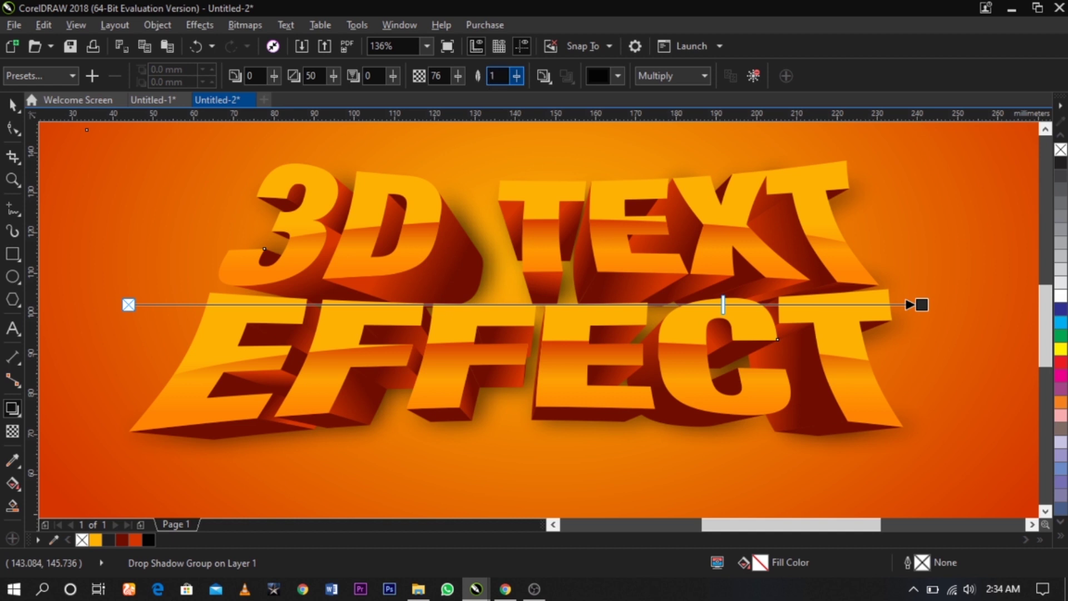
{"action": "key", "text": "Return"}
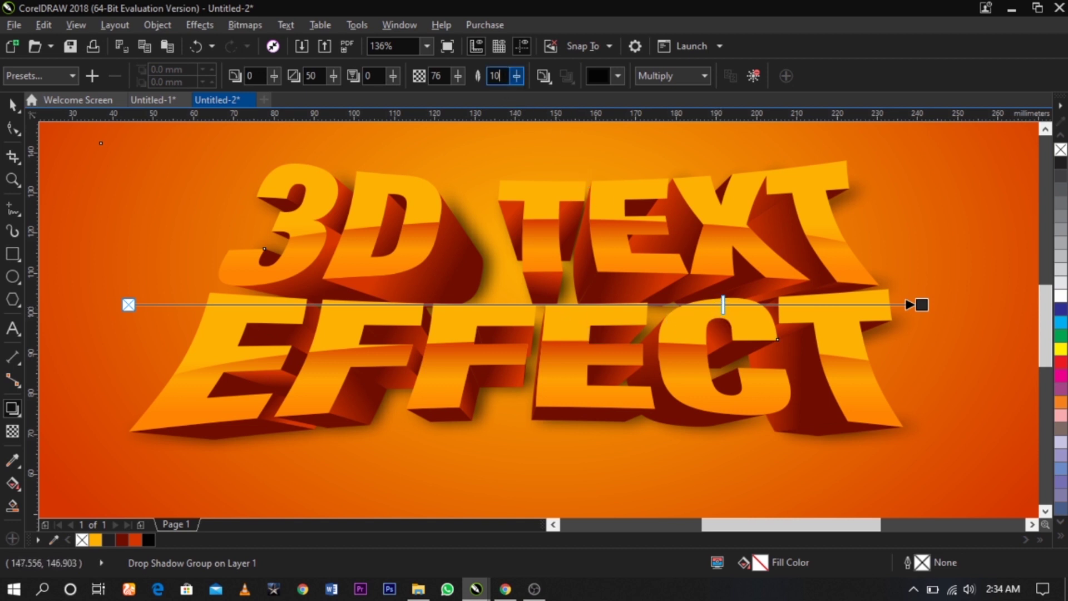
{"action": "left_click", "coordinate": [502, 82]}
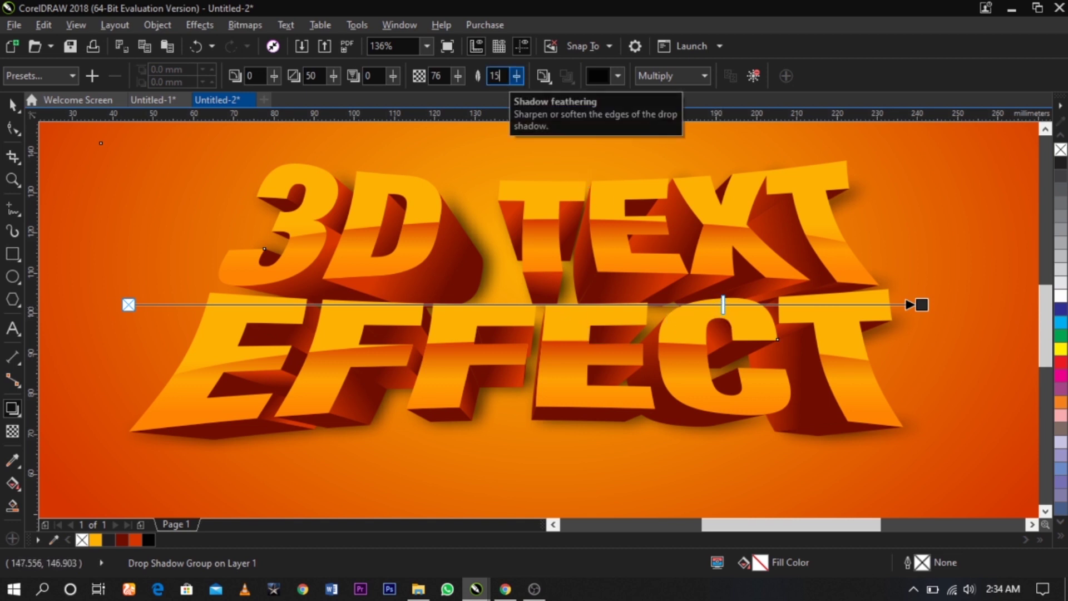
{"action": "type", "text": "15"}
{"action": "key", "text": "Return"}
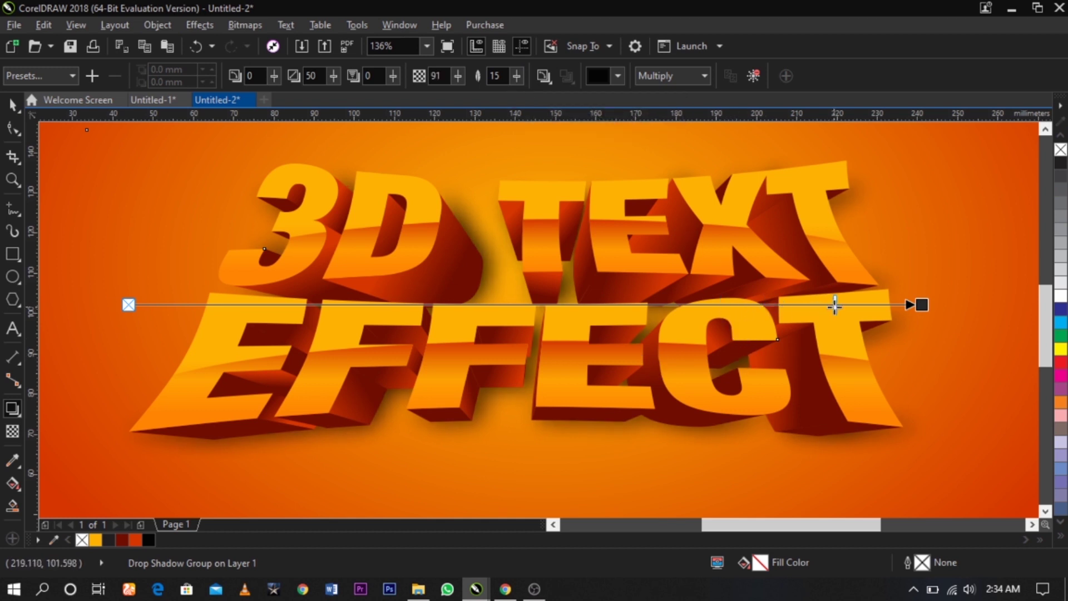
Step: Break the drop shadow apart from the extrusion group and clear the selection
{"action": "scroll", "coordinate": [683, 301], "scroll_direction": "down", "scroll_amount": 2}
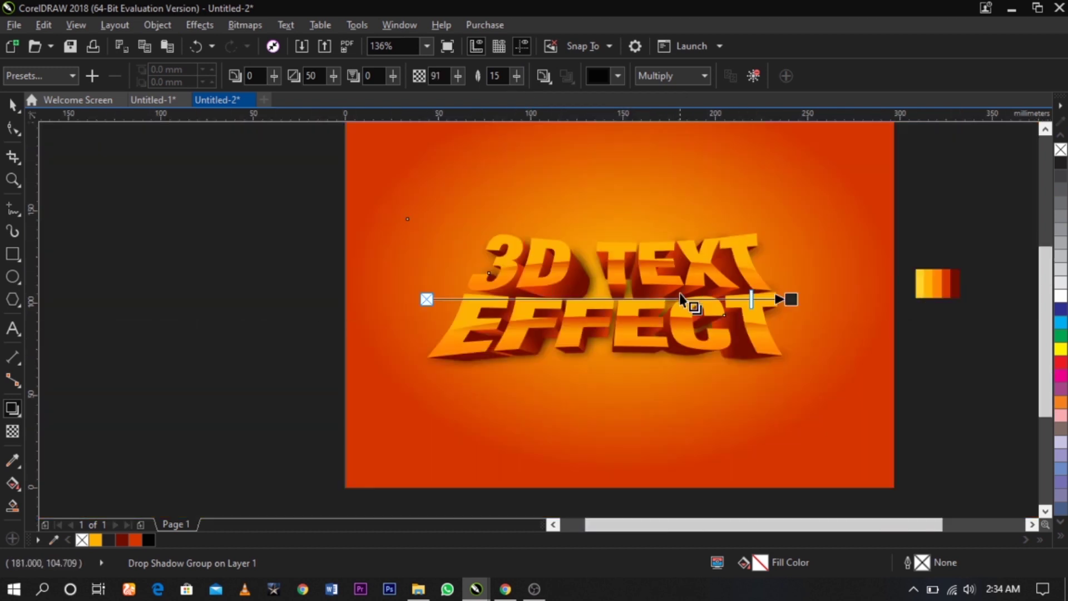
{"action": "key", "text": "space"}
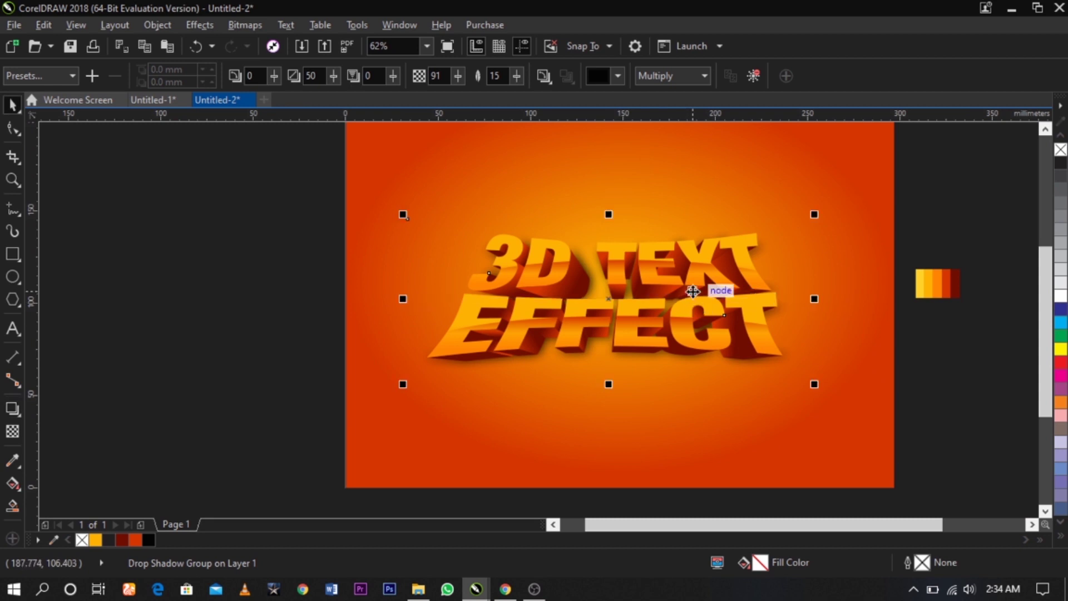
{"action": "key", "text": "ctrl+k"}
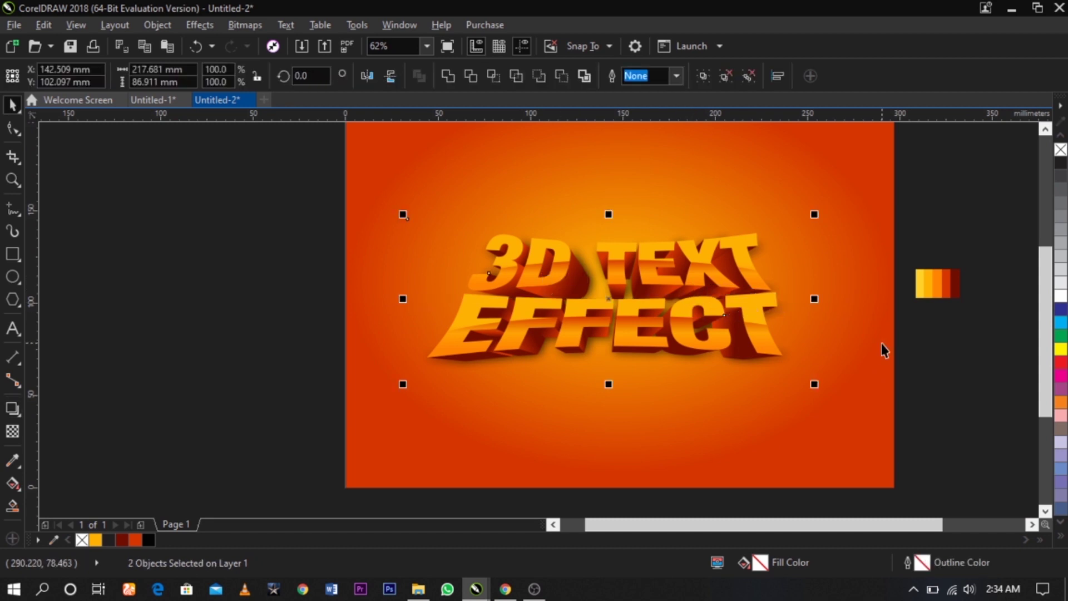
{"action": "left_click", "coordinate": [910, 335]}
Step: Move the separated shadow straight down by about 3.4 mm, keeping its horizontal position
{"action": "left_click", "coordinate": [776, 303]}
{"action": "left_click", "coordinate": [797, 297]}
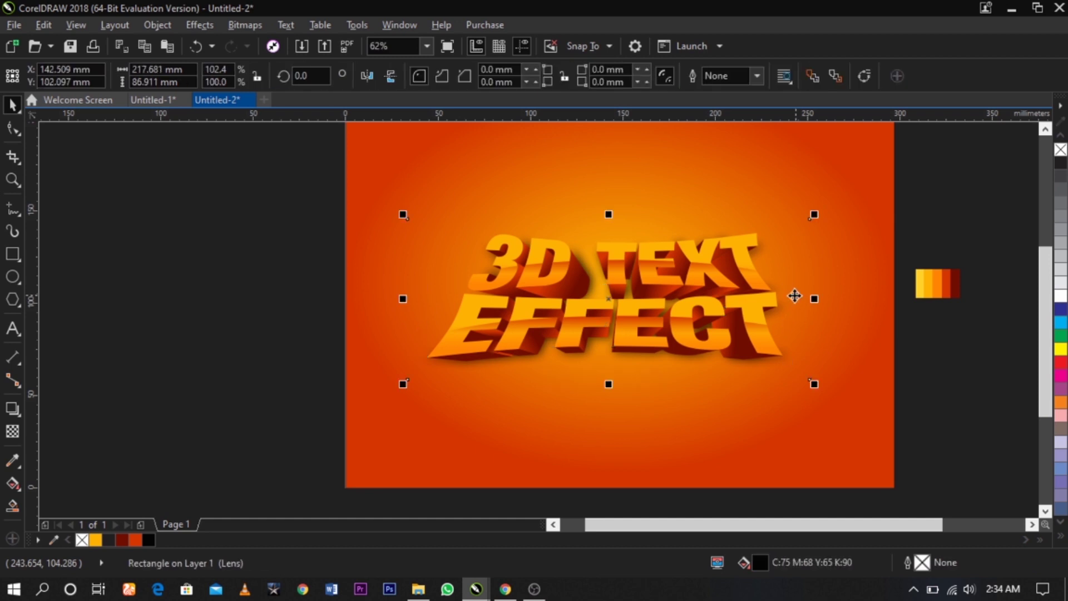
{"action": "left_click_drag", "start_coordinate": [785, 298], "coordinate": [786, 306]}
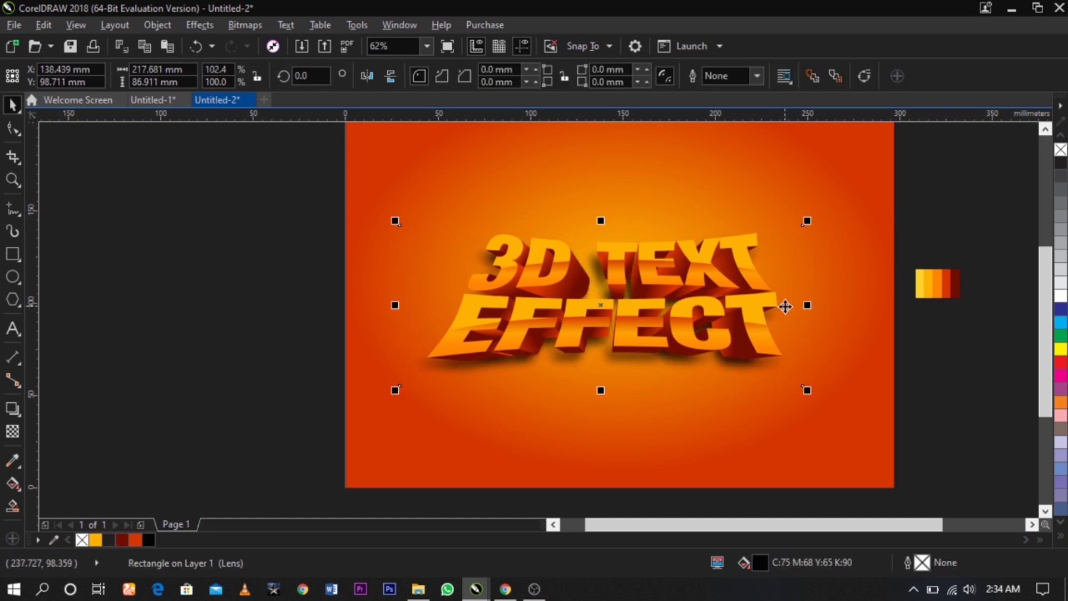
{"action": "key", "text": "ctrl+z"}
{"action": "scroll", "coordinate": [791, 288], "scroll_direction": "up", "scroll_amount": 3}
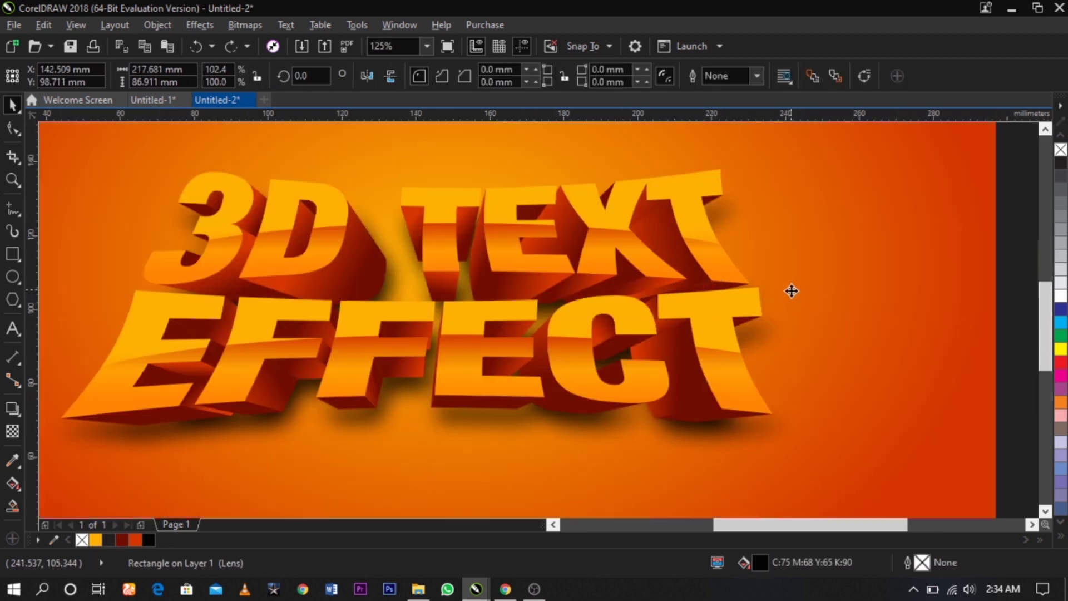
{"action": "scroll", "coordinate": [792, 291], "scroll_direction": "down", "scroll_amount": 1}
{"action": "left_click", "coordinate": [913, 369]}
Step: Change the outer colour of the background rectangle's elliptical fountain fill to 20% black
{"action": "key", "text": "z"}
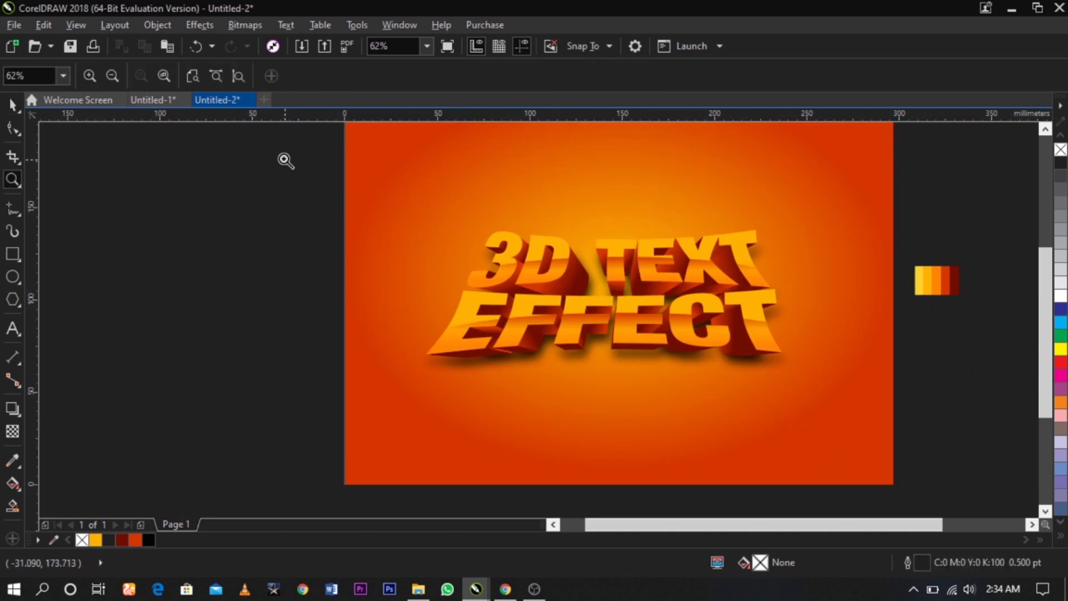
{"action": "left_click_drag", "start_coordinate": [284, 158], "coordinate": [940, 500]}
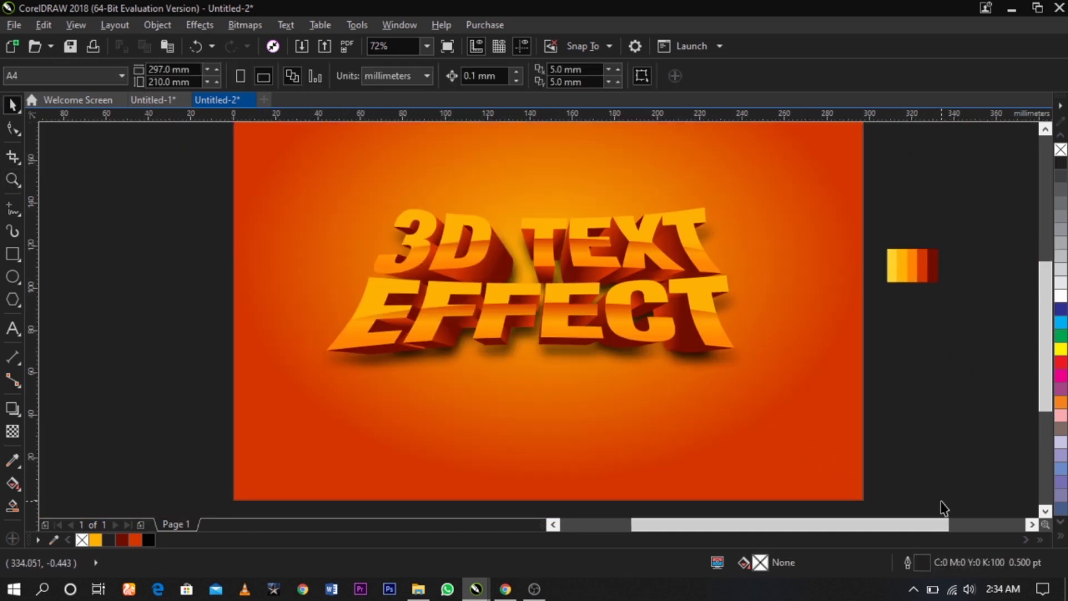
{"action": "left_click", "coordinate": [801, 470]}
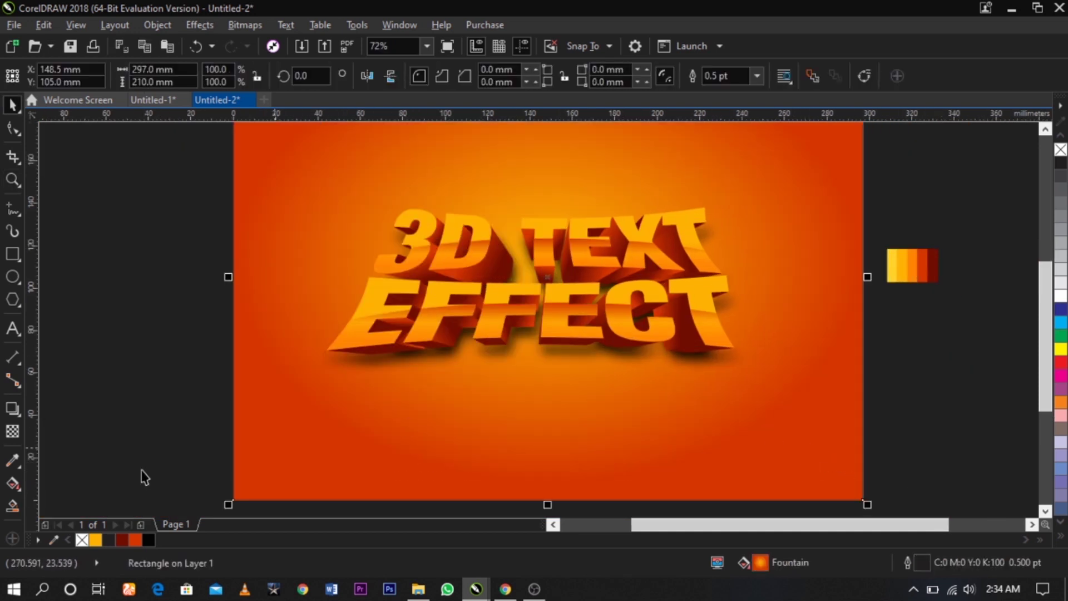
{"action": "left_click", "coordinate": [12, 483]}
{"action": "left_click", "coordinate": [547, 481]}
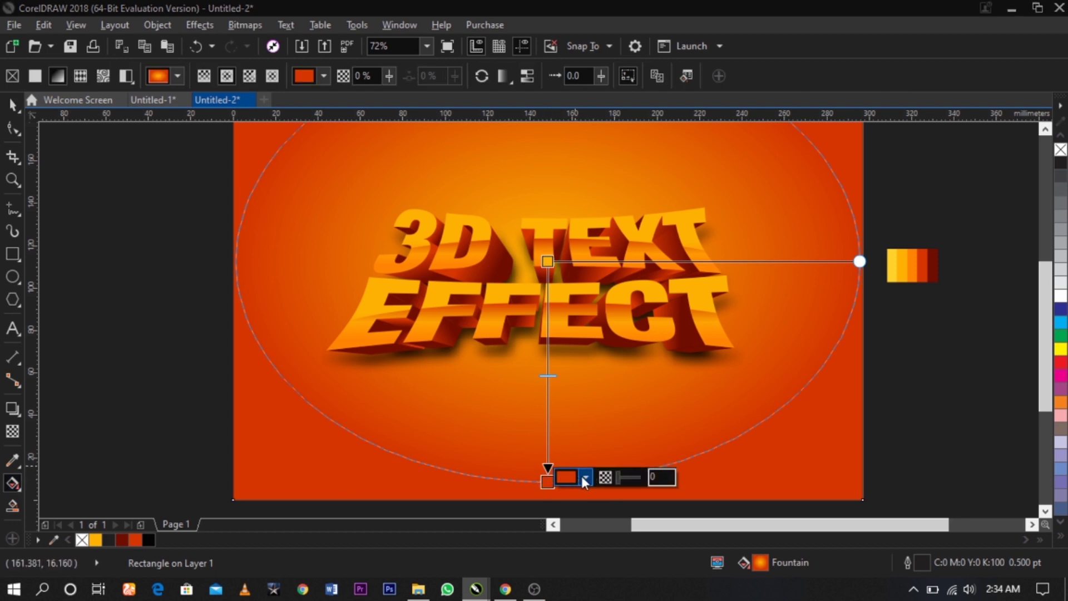
{"action": "left_click", "coordinate": [583, 476]}
{"action": "left_click", "coordinate": [1061, 269]}
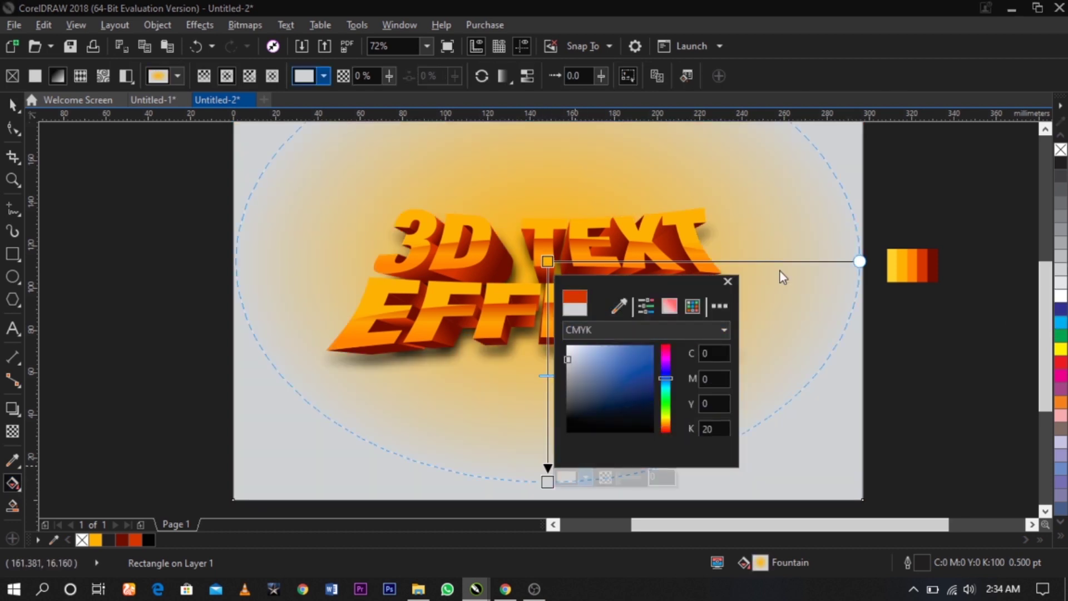
Step: Change the centre colour of the background rectangle's elliptical fountain fill to white
{"action": "left_click", "coordinate": [548, 261]}
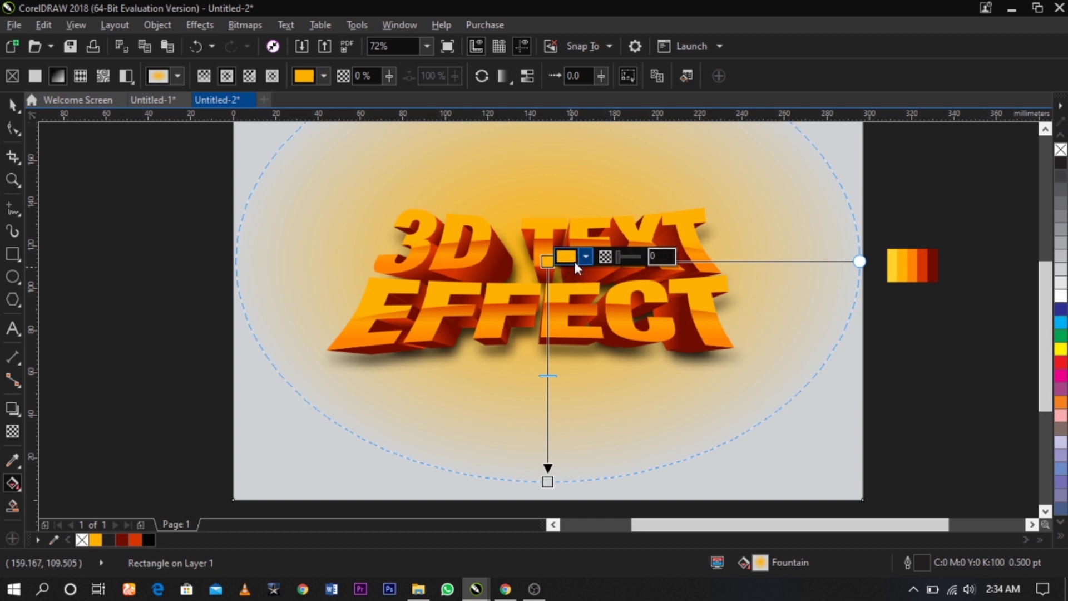
{"action": "left_click", "coordinate": [586, 256]}
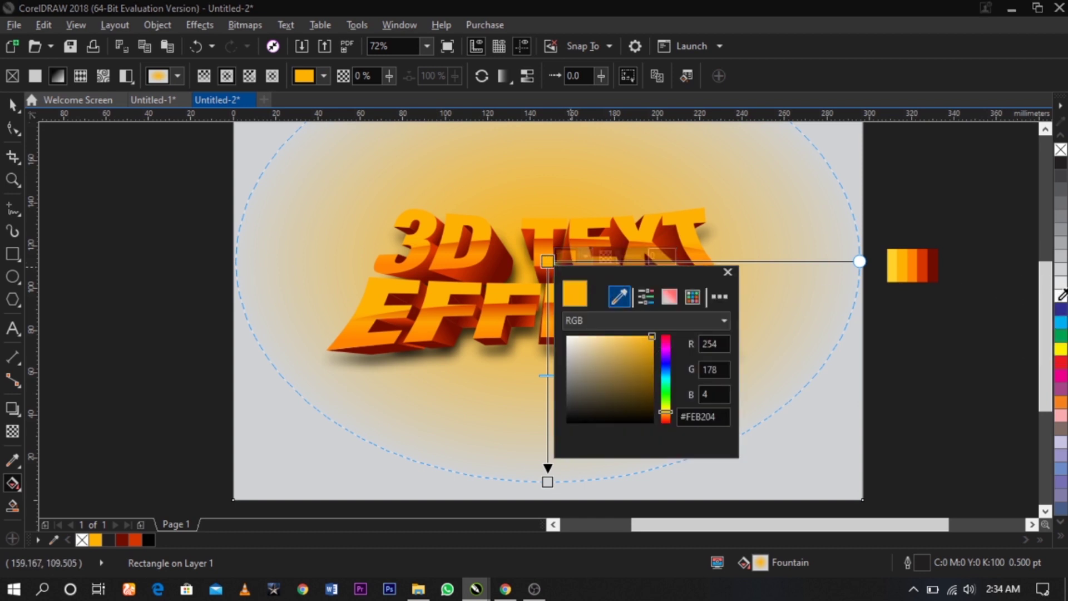
{"action": "left_click", "coordinate": [1061, 295]}
{"action": "left_click", "coordinate": [509, 328]}
Step: Change the outer colour of the background's fountain fill to mid grey, C45 M38 Y38 K2
{"action": "left_click", "coordinate": [547, 482]}
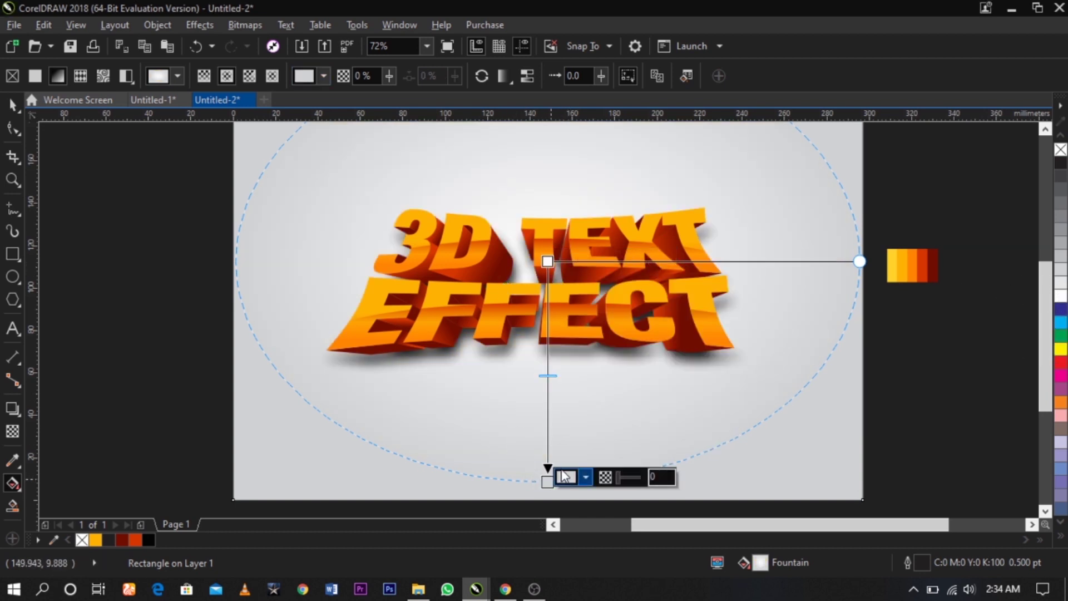
{"action": "left_click", "coordinate": [585, 477]}
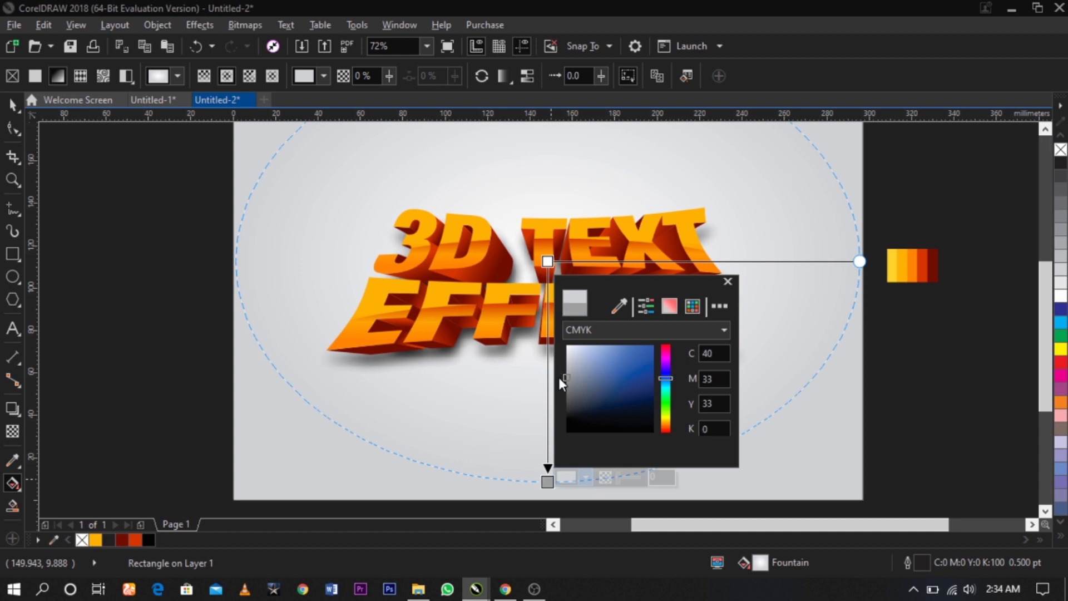
{"action": "left_click", "coordinate": [569, 377]}
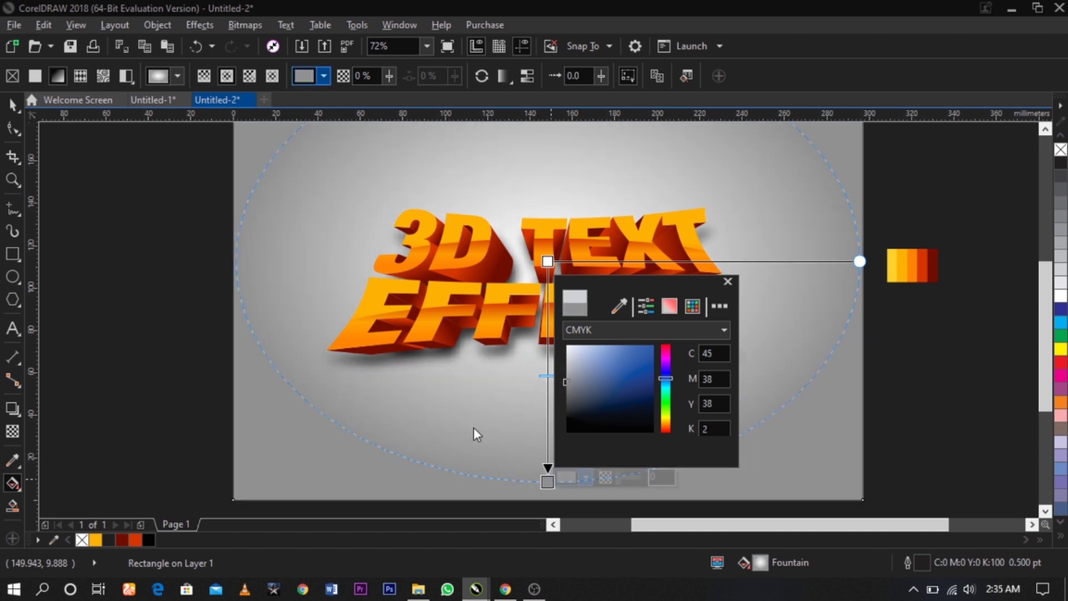
Step: Adjust the extent and midpoint of the background's elliptical fountain fill to tighten the light area around the lettering
{"action": "mouse_move", "coordinate": [547, 482]}
{"action": "left_mouse_down"}
{"action": "mouse_move", "coordinate": [547, 463]}
{"action": "mouse_move", "coordinate": [543, 484]}
{"action": "left_mouse_up"}
{"action": "left_click_drag", "start_coordinate": [544, 364], "coordinate": [547, 427]}
{"action": "left_click_drag", "start_coordinate": [548, 378], "coordinate": [546, 360]}
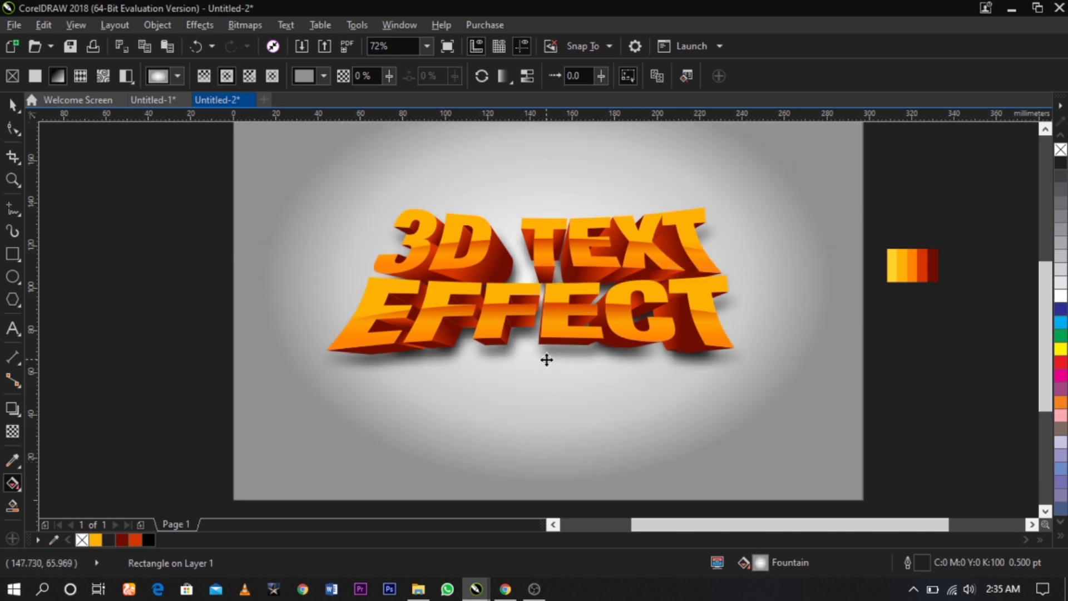
{"action": "left_click_drag", "start_coordinate": [546, 408], "coordinate": [546, 423]}
Step: Remove the background rectangle's outline and clear the selection
{"action": "key", "text": "space"}
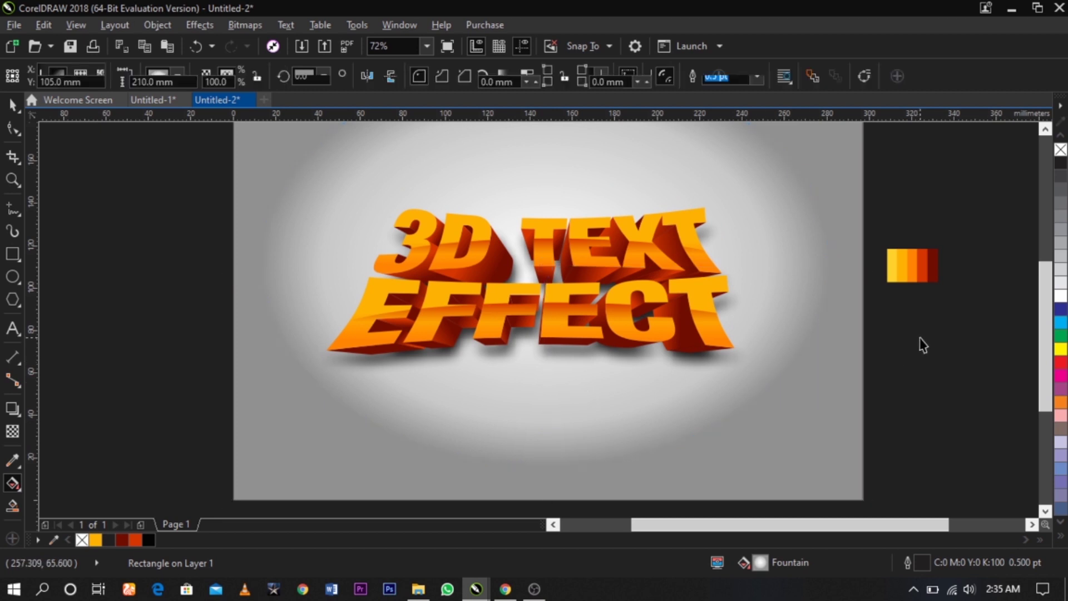
{"action": "left_click", "coordinate": [921, 338]}
{"action": "left_click", "coordinate": [853, 328]}
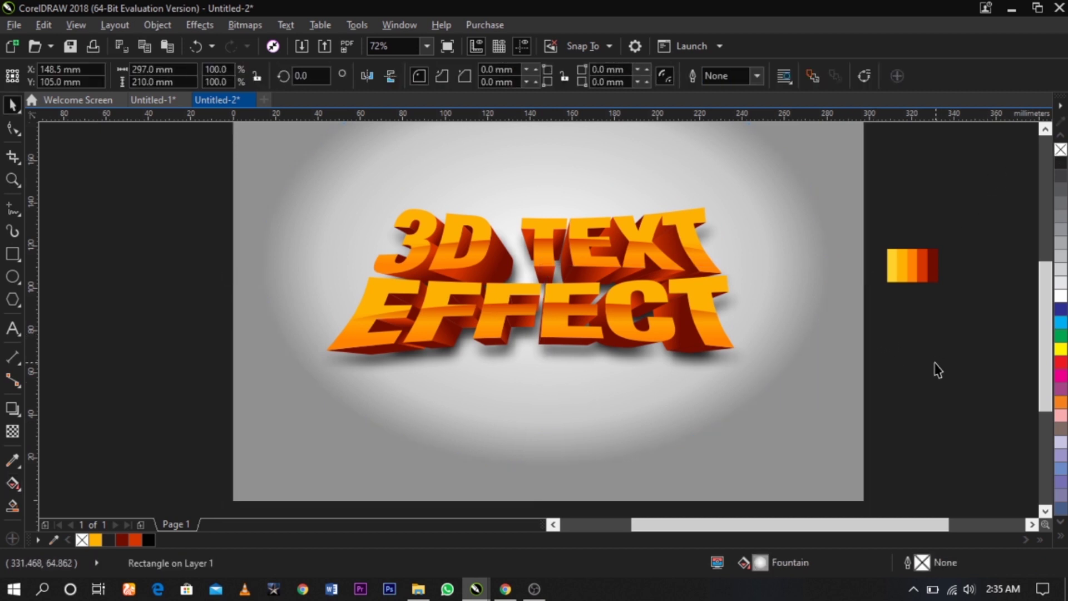
{"action": "key", "text": "z"}
{"action": "left_click_drag", "start_coordinate": [740, 399], "coordinate": [740, 399]}
{"action": "key", "text": "space"}
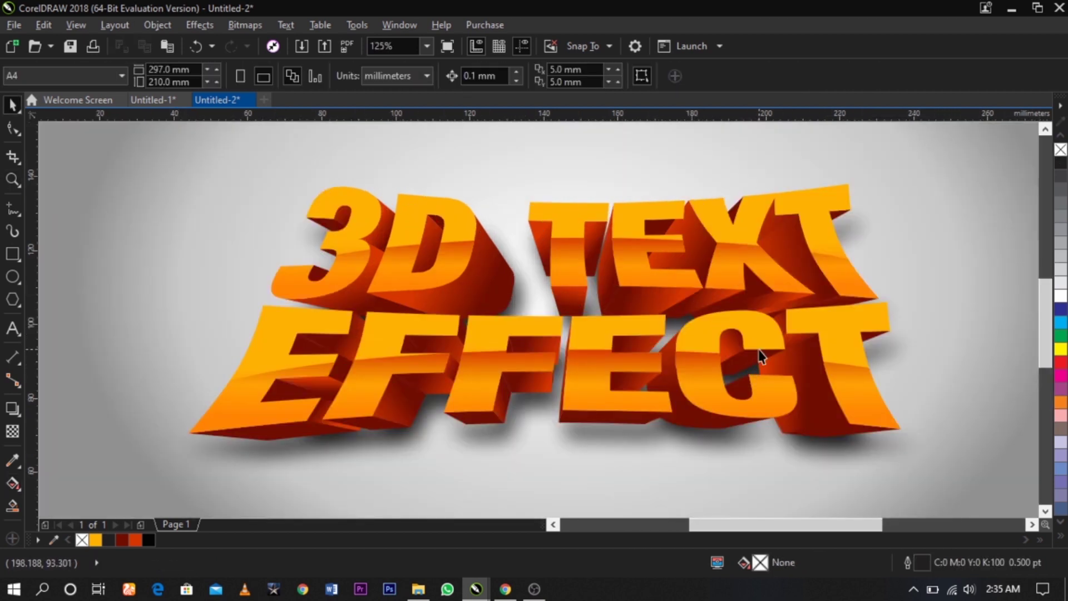
Step: Draw a tall rectangle about 24 mm wide and 120 mm high to the right of the page, with white fill and no outline
{"action": "scroll", "coordinate": [517, 328], "scroll_direction": "down", "scroll_amount": 2}
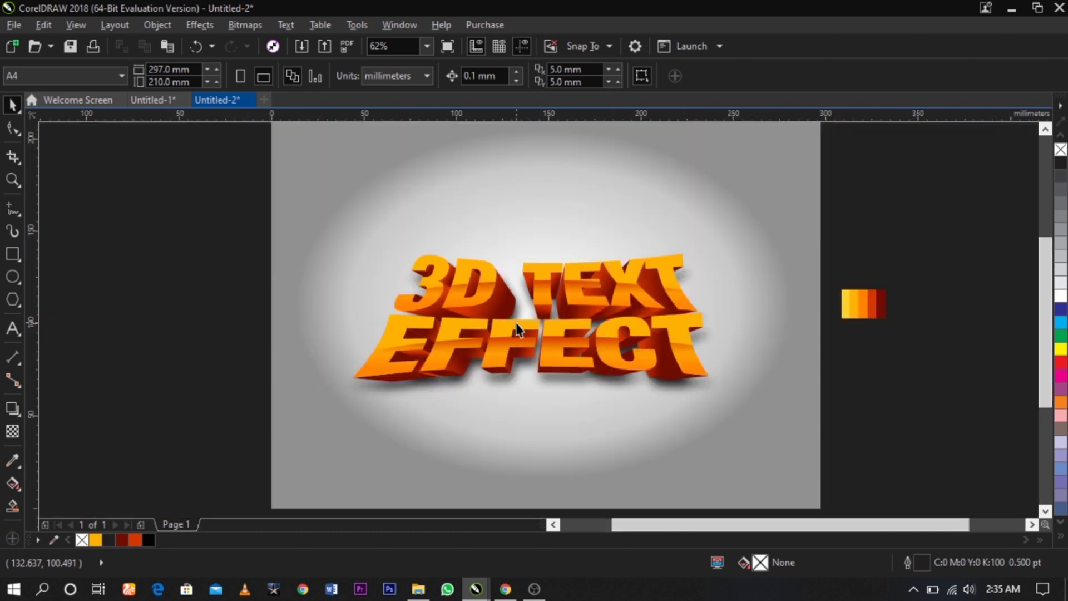
{"action": "scroll", "coordinate": [517, 327], "scroll_direction": "down", "scroll_amount": 2}
{"action": "key", "text": "z"}
{"action": "left_click_drag", "start_coordinate": [384, 210], "coordinate": [803, 391]}
{"action": "key", "text": "space"}
{"action": "left_click", "coordinate": [13, 253]}
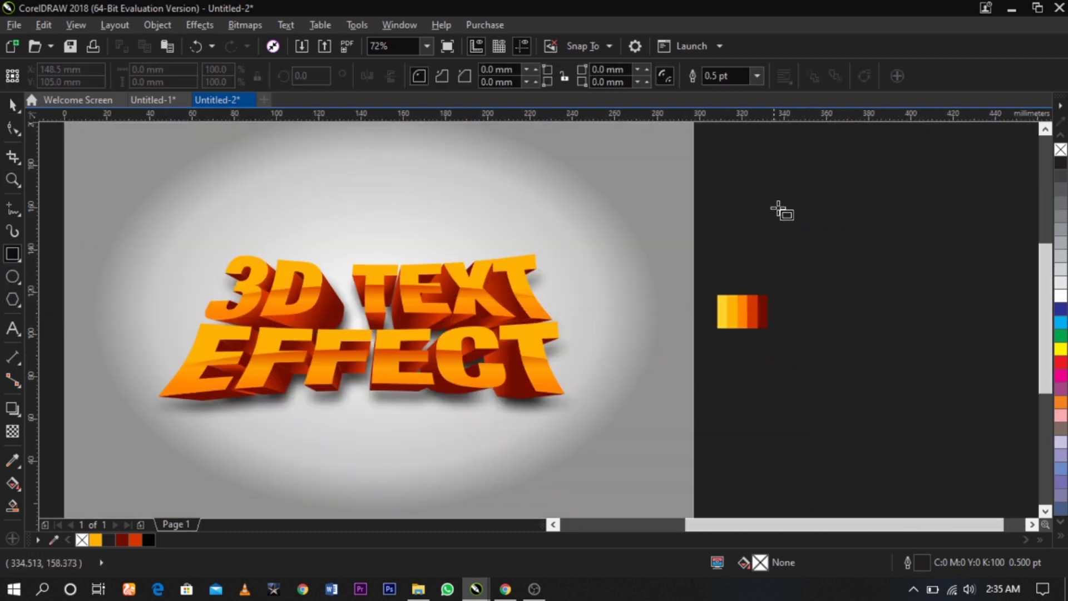
{"action": "left_click_drag", "start_coordinate": [808, 192], "coordinate": [867, 455]}
{"action": "key", "text": "space"}
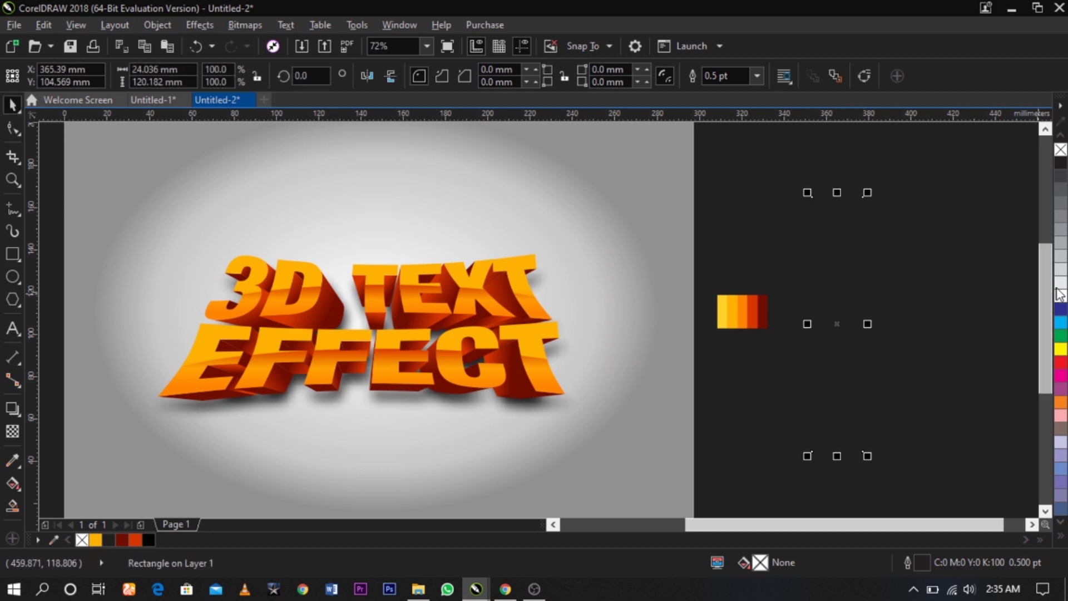
{"action": "left_click", "coordinate": [1061, 295]}
{"action": "right_click", "coordinate": [1061, 150]}
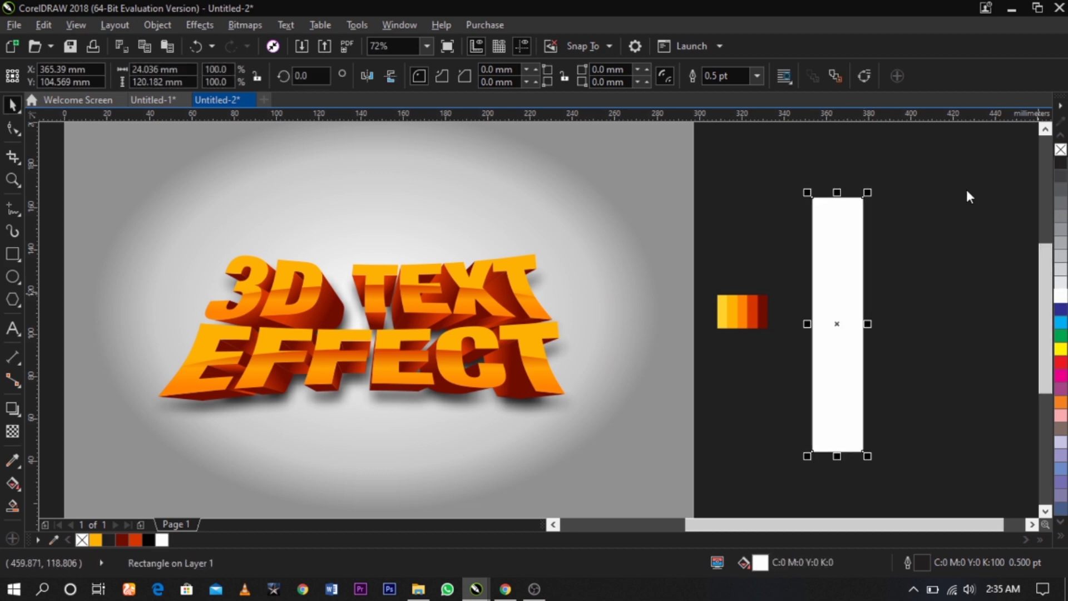
Step: Convert the white rectangle to curves, delete its lower-left node and pull the remaining bottom node down and inward to a centred point
{"action": "left_click", "coordinate": [12, 129]}
{"action": "key", "text": "ctrl+q"}
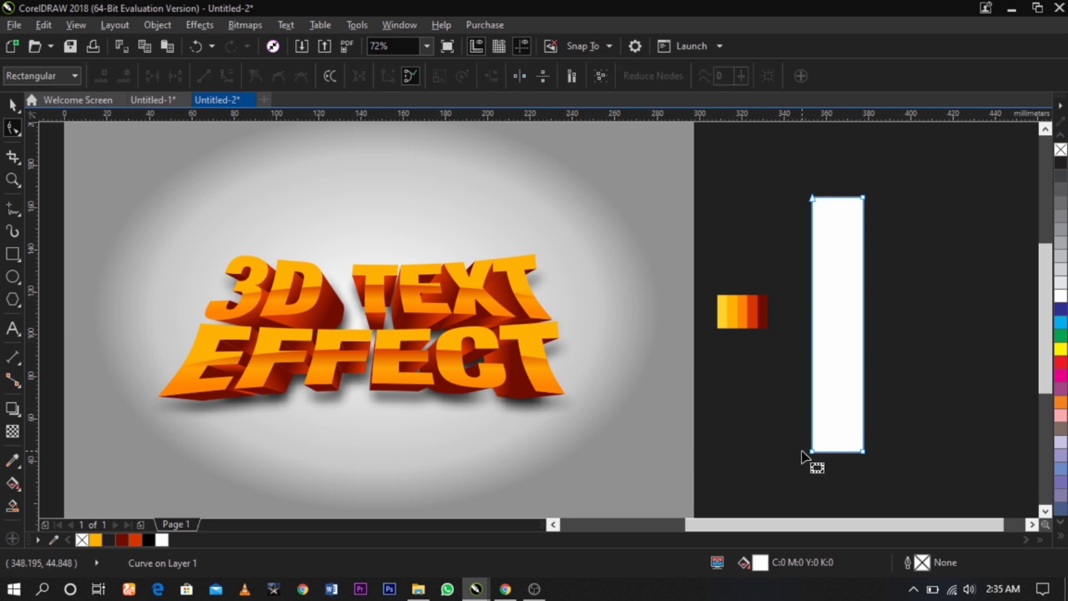
{"action": "left_click", "coordinate": [808, 456]}
{"action": "key", "text": "Delete"}
{"action": "left_click_drag", "start_coordinate": [863, 452], "coordinate": [839, 479]}
{"action": "scroll", "coordinate": [822, 191], "scroll_direction": "up", "scroll_amount": 3}
{"action": "key", "text": "space"}
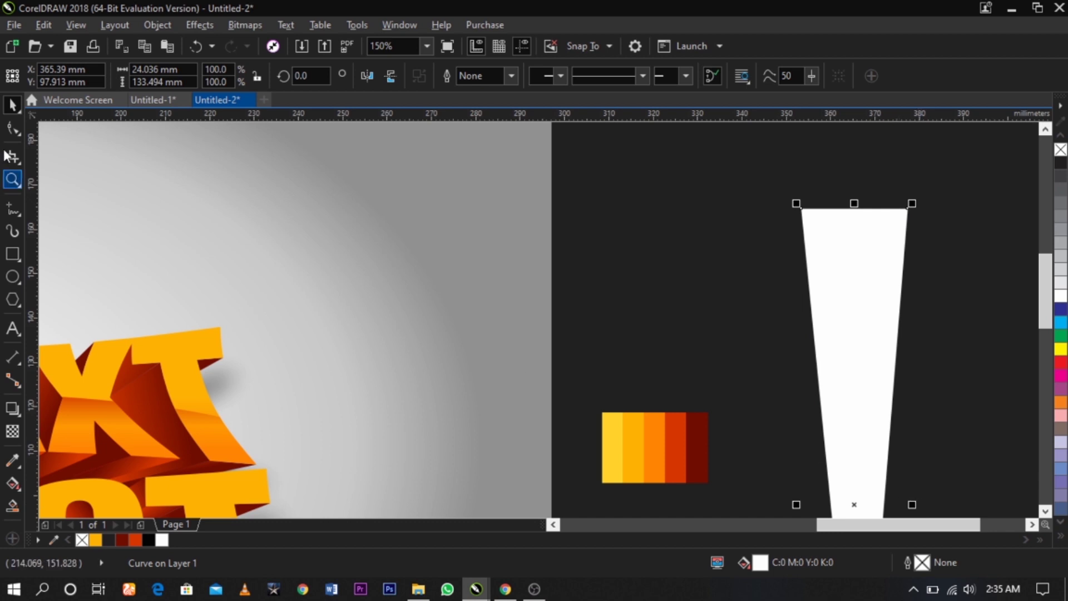
Step: Move the two top nodes inward to narrow the white shape into a slim ray about 7.5 mm wide
{"action": "key", "text": "space"}
{"action": "left_click_drag", "start_coordinate": [803, 212], "coordinate": [843, 212]}
{"action": "left_click_drag", "start_coordinate": [910, 211], "coordinate": [875, 210]}
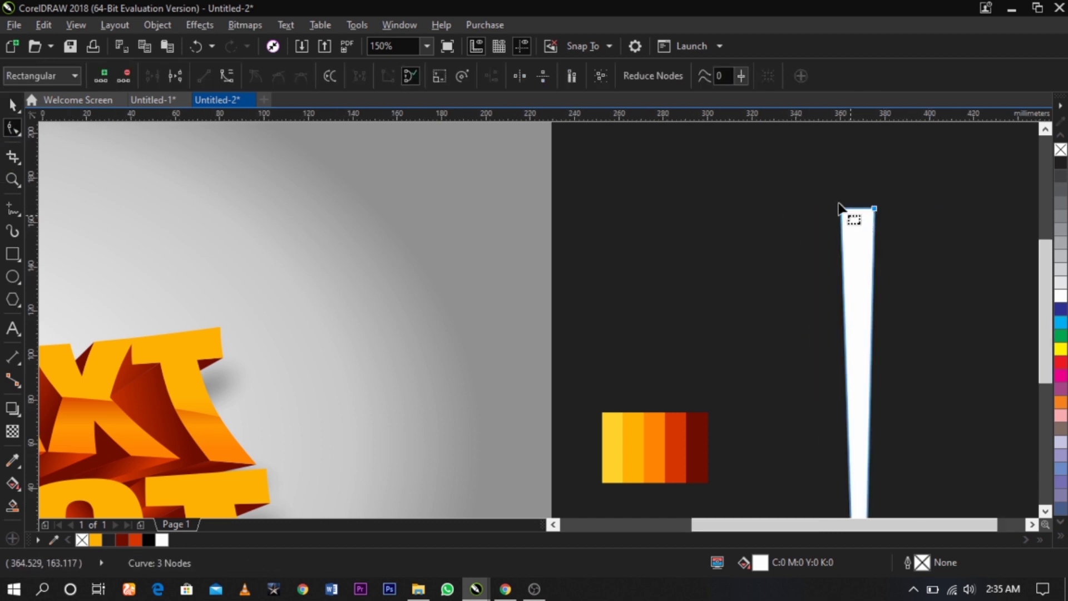
{"action": "scroll", "coordinate": [853, 217], "scroll_direction": "down", "scroll_amount": 2}
{"action": "key", "text": "z"}
{"action": "left_click_drag", "start_coordinate": [713, 202], "coordinate": [966, 454]}
{"action": "key", "text": "space"}
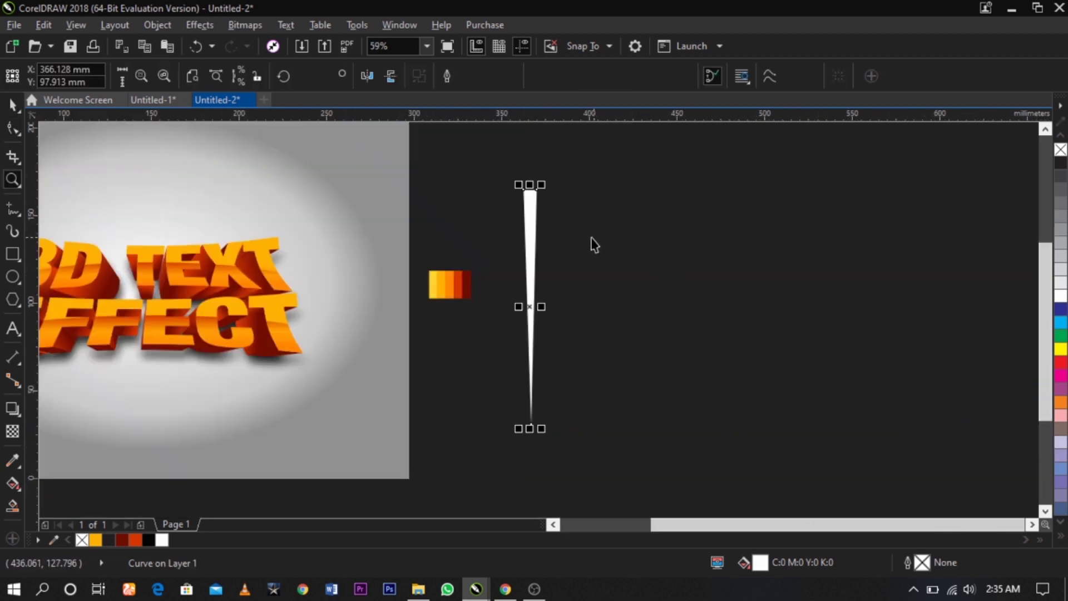
Step: Move the ray about 59 mm to the right and create a copy rotated about 13.8° clockwise around its bottom tip
{"action": "left_click_drag", "start_coordinate": [534, 224], "coordinate": [640, 214]}
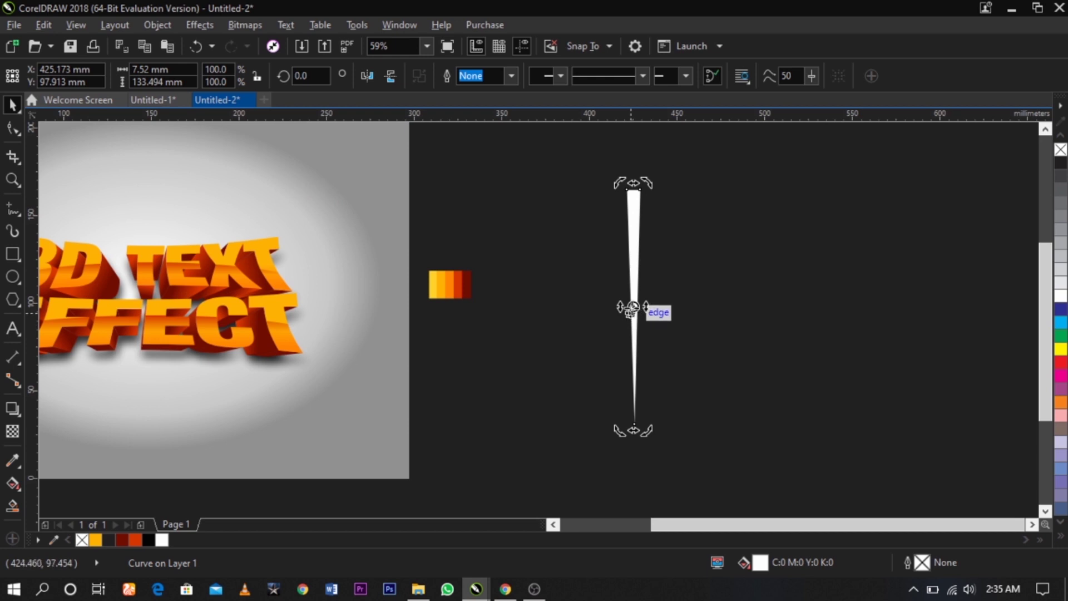
{"action": "left_click_drag", "start_coordinate": [633, 306], "coordinate": [634, 424]}
{"action": "left_click_drag", "start_coordinate": [645, 183], "coordinate": [696, 222]}
{"action": "right_click", "coordinate": [693, 221]}
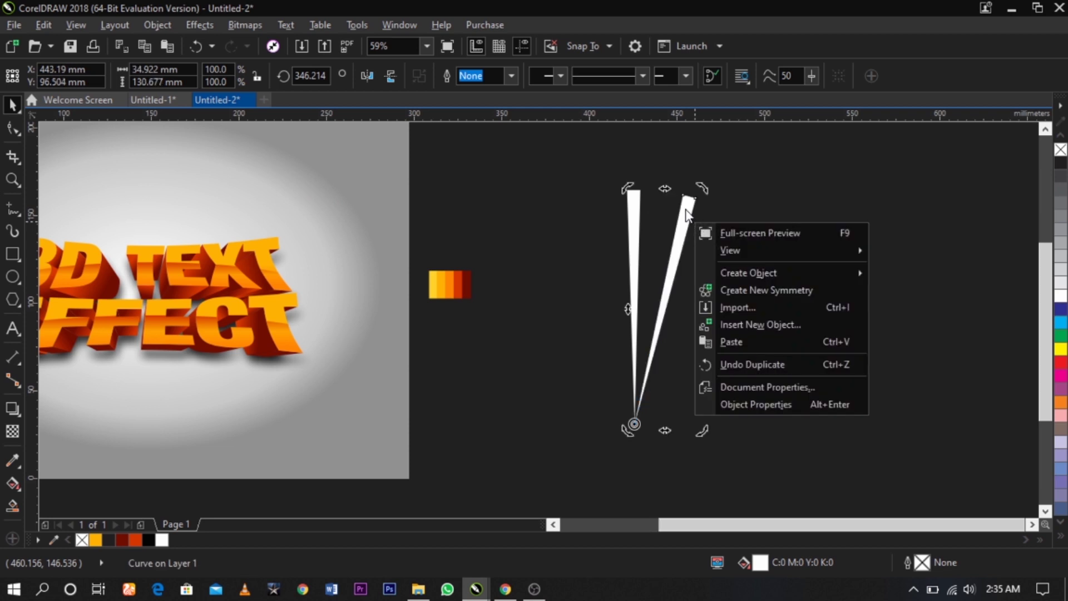
{"action": "key", "text": "Escape"}
Step: Repeat the rotated duplicate around the shared tip until the rays form a full circle
{"action": "key", "text": "ctrl+r"}
{"action": "key", "text": "ctrl+r"}
{"action": "key", "text": "ctrl+r"}
{"action": "key", "text": "ctrl+r"}
{"action": "key", "text": "ctrl+r"}
{"action": "key", "text": "ctrl+r"}
{"action": "key", "text": "ctrl+r"}
{"action": "key", "text": "ctrl+r"}
{"action": "key", "text": "ctrl+r"}
{"action": "key", "text": "ctrl+r"}
{"action": "key", "text": "ctrl+r"}
{"action": "key", "text": "ctrl+r"}
{"action": "key", "text": "ctrl+r"}
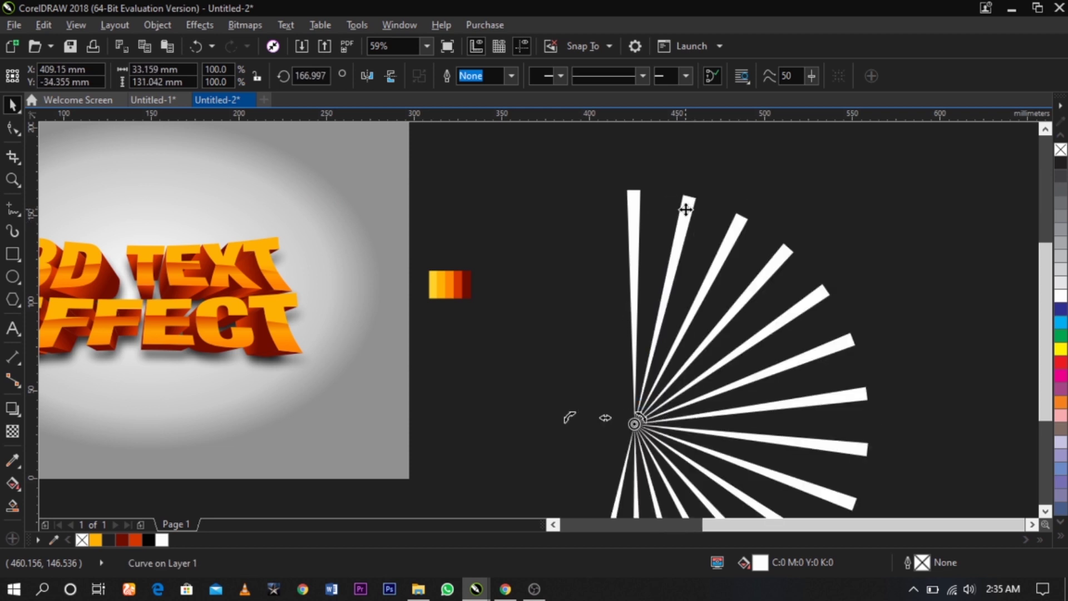
{"action": "key", "text": "ctrl+r"}
{"action": "key", "text": "ctrl+r"}
{"action": "key", "text": "ctrl+r"}
{"action": "key", "text": "ctrl+r"}
{"action": "key", "text": "ctrl+r"}
{"action": "key", "text": "ctrl+r"}
{"action": "key", "text": "ctrl+r"}
{"action": "key", "text": "ctrl+r"}
{"action": "key", "text": "ctrl+r"}
{"action": "key", "text": "ctrl+r"}
{"action": "key", "text": "ctrl+r"}
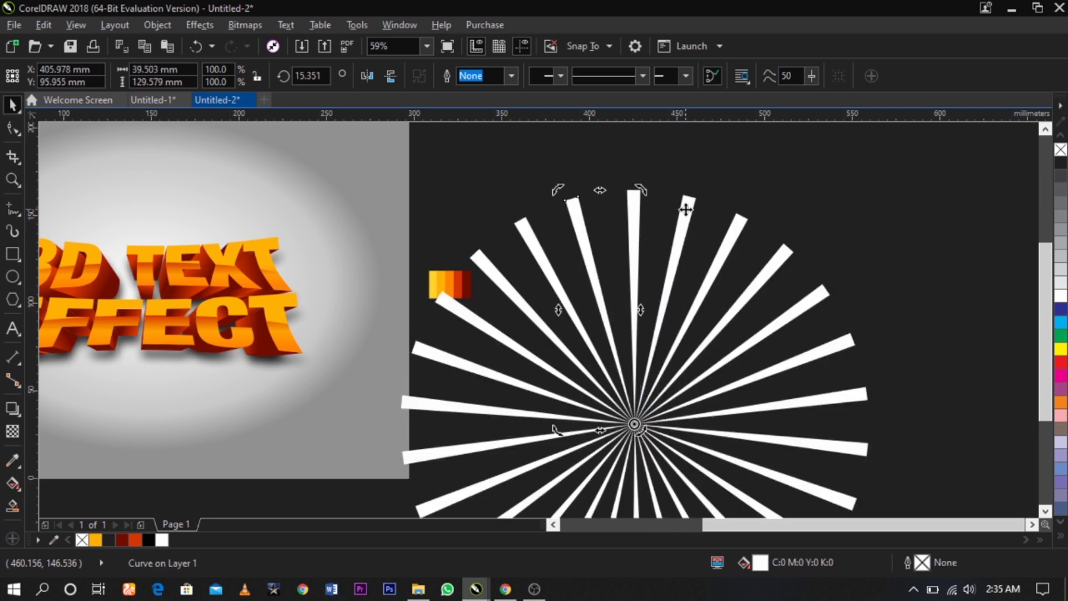
Step: Select all the rays without the colour swatches and group them
{"action": "scroll", "coordinate": [686, 209], "scroll_direction": "down", "scroll_amount": 3}
{"action": "left_click", "coordinate": [866, 198]}
{"action": "mouse_move", "coordinate": [866, 194]}
{"action": "left_mouse_down"}
{"action": "mouse_move", "coordinate": [512, 441]}
{"action": "mouse_move", "coordinate": [520, 477]}
{"action": "left_mouse_up"}
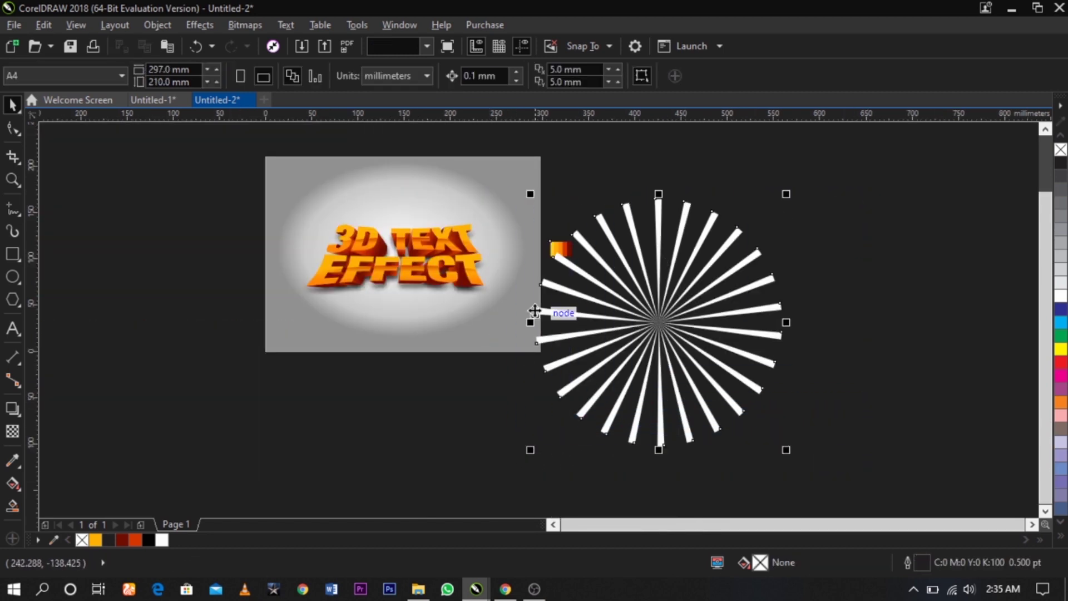
{"action": "left_click", "coordinate": [563, 249], "text": "shift"}
{"action": "key", "text": "ctrl+g"}
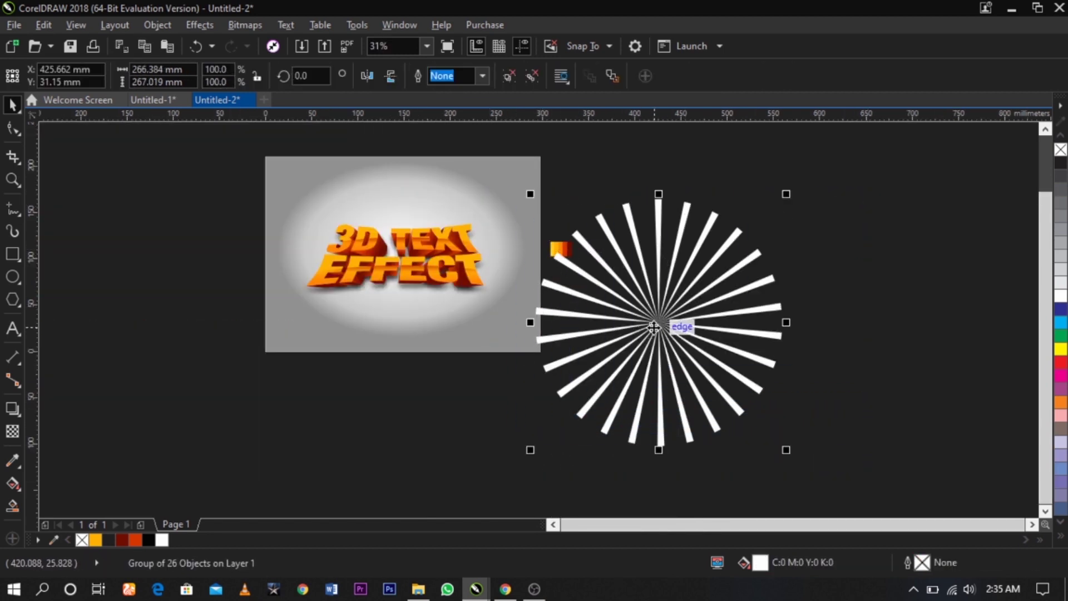
Step: PowerClip the ray group inside the background rectangle and centre it on the page
{"action": "left_click_drag", "start_coordinate": [654, 324], "coordinate": [475, 201]}
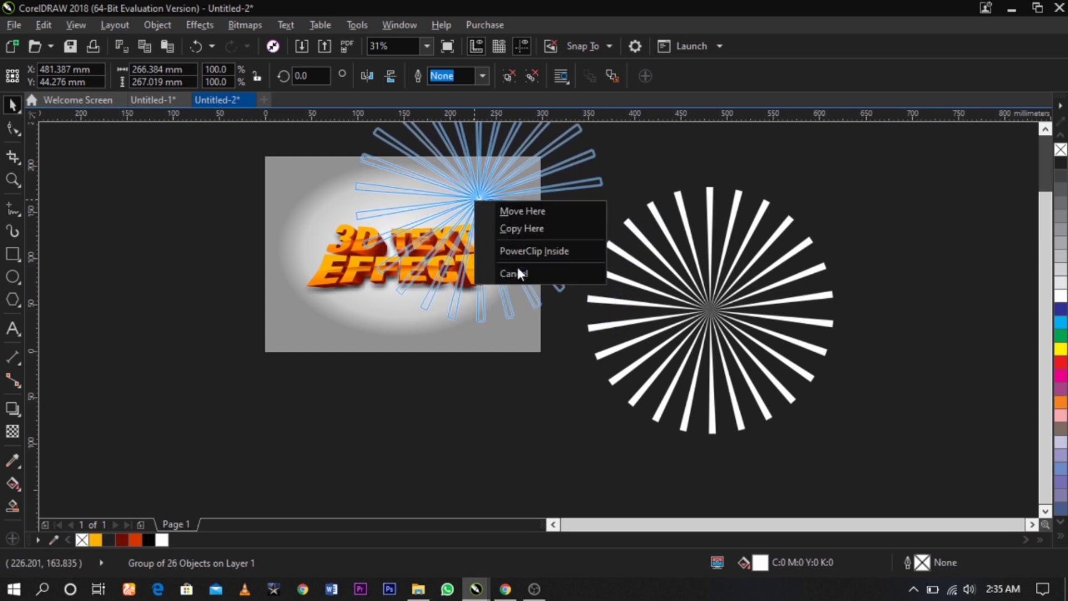
{"action": "left_click", "coordinate": [520, 251]}
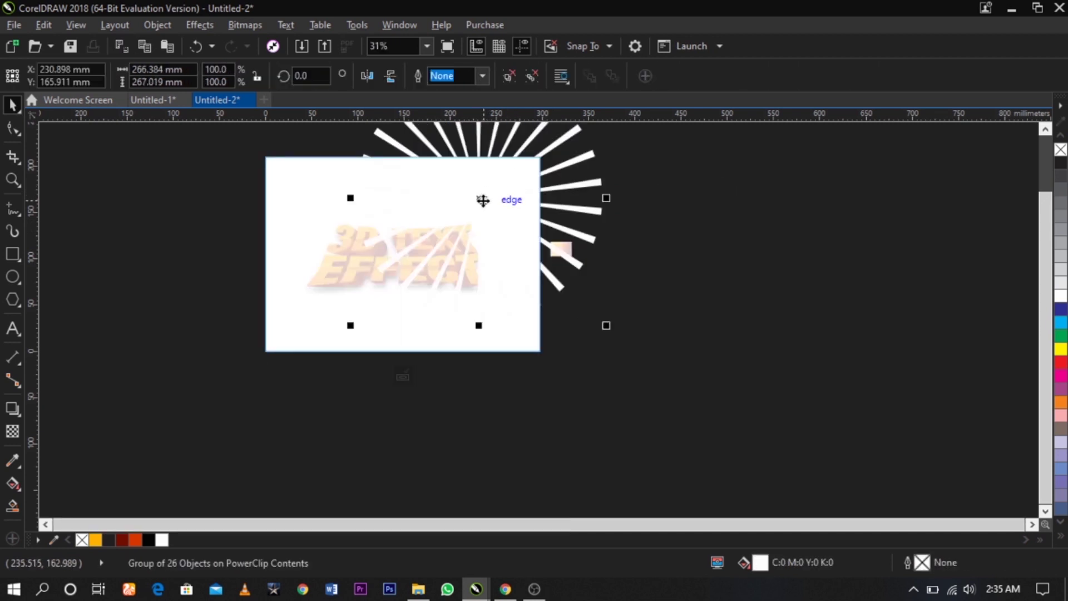
{"action": "key", "text": "p"}
Step: Enlarge the ray group to 107.5% and fill it with orange #FEB204
{"action": "left_click_drag", "start_coordinate": [536, 383], "coordinate": [548, 393]}
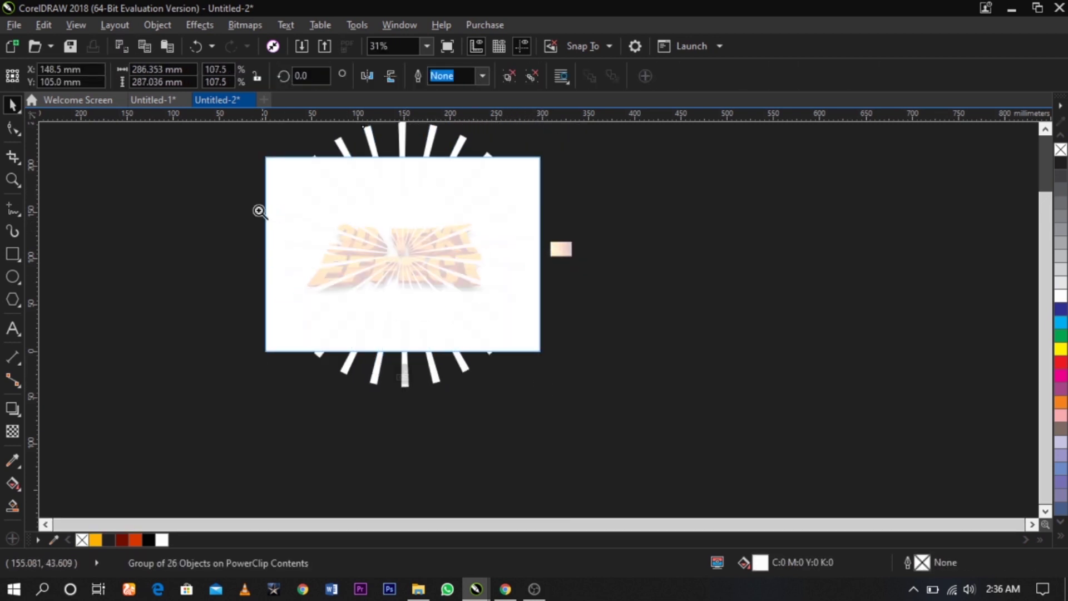
{"action": "left_click_drag", "start_coordinate": [219, 170], "coordinate": [780, 310]}
{"action": "key", "text": "space"}
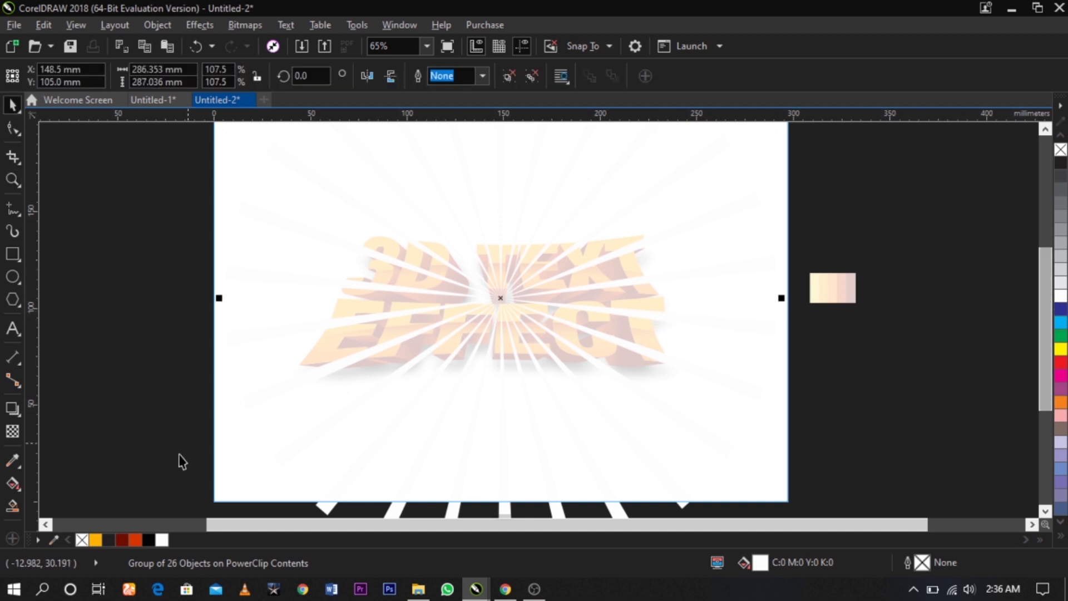
{"action": "left_click", "coordinate": [97, 540]}
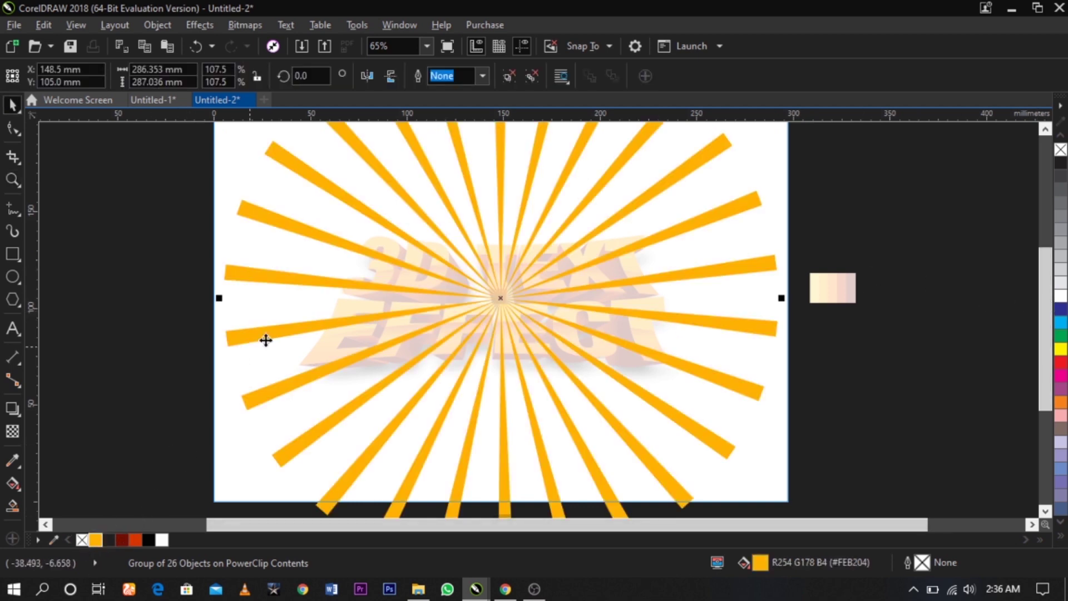
Step: Apply an elliptical fountain transparency to the rays with its centre node at 79%, and finish editing the PowerClip
{"action": "left_click", "coordinate": [12, 432]}
{"action": "scroll", "coordinate": [446, 282], "scroll_direction": "down", "scroll_amount": 2}
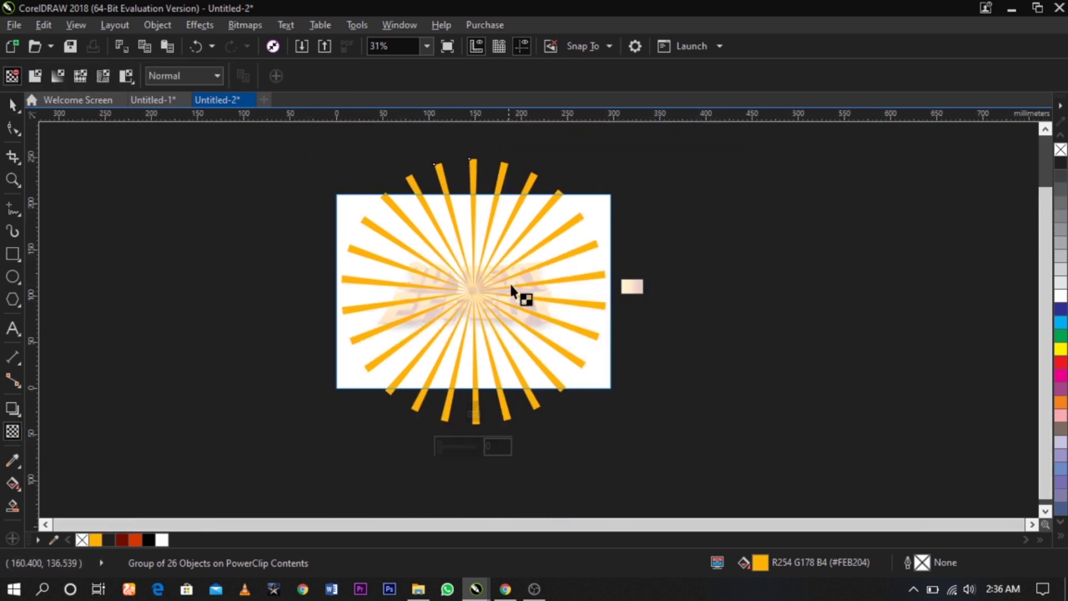
{"action": "left_click", "coordinate": [57, 77]}
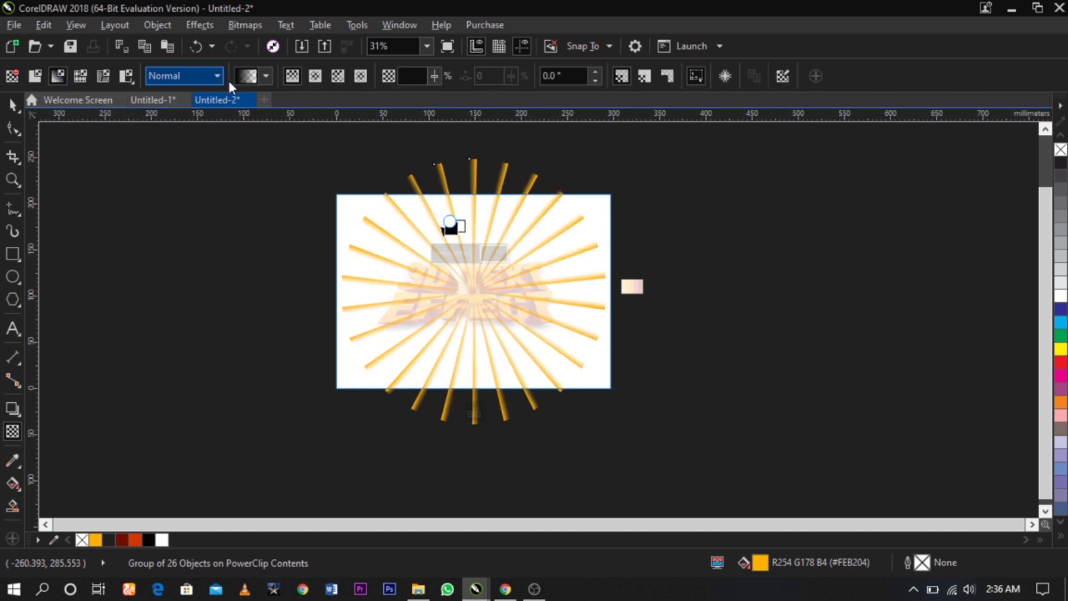
{"action": "left_click", "coordinate": [315, 76]}
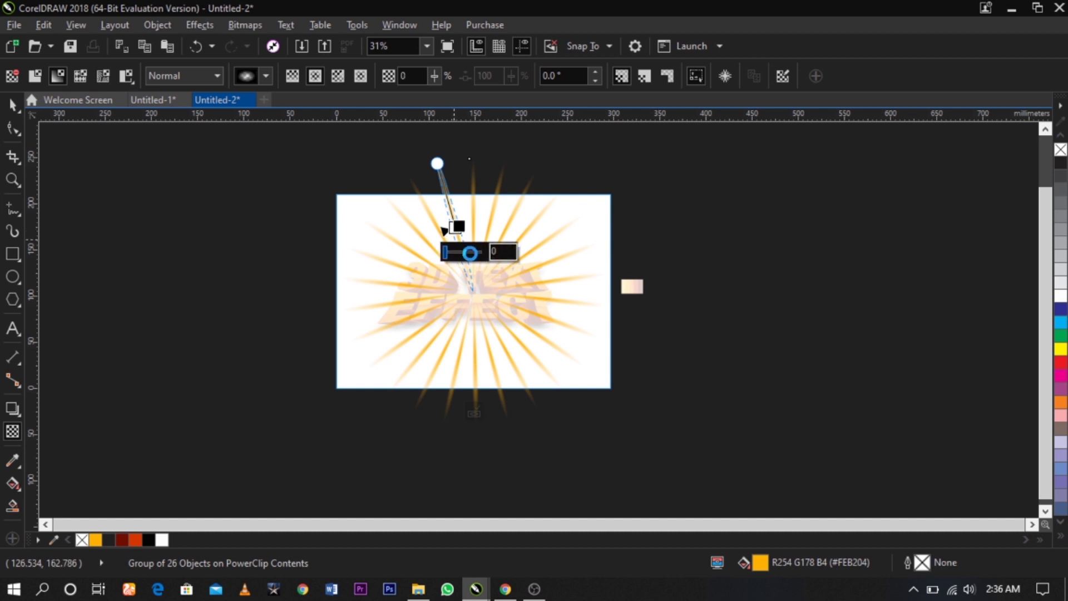
{"action": "left_click_drag", "start_coordinate": [470, 253], "coordinate": [477, 259]}
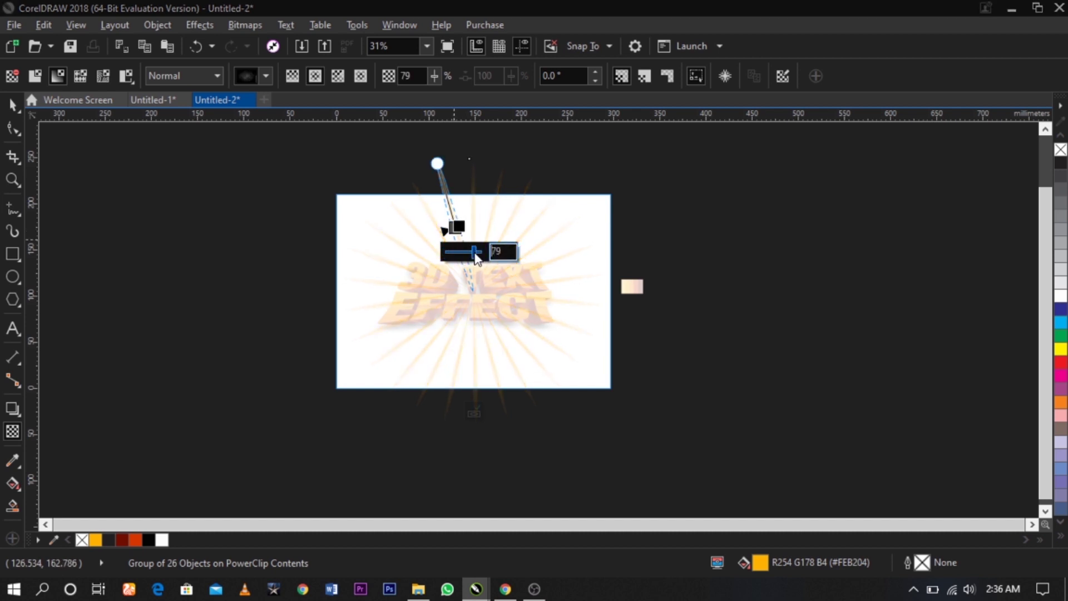
{"action": "left_click", "coordinate": [472, 413]}
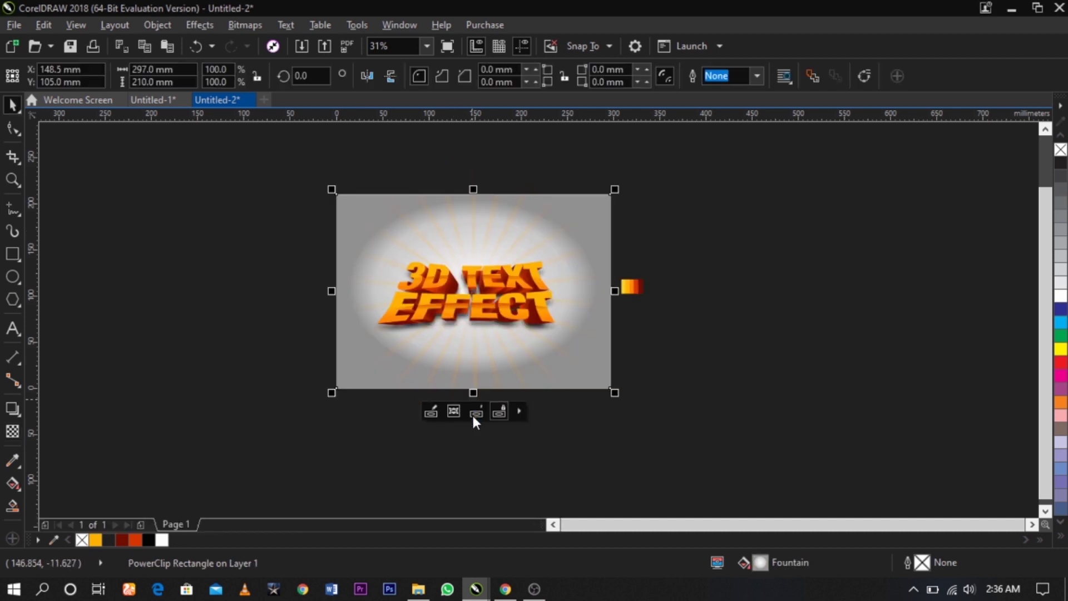
Step: Reopen the background's PowerClip contents and select the ray group
{"action": "key", "text": "z"}
{"action": "left_click_drag", "start_coordinate": [312, 186], "coordinate": [674, 364]}
{"action": "key", "text": "space"}
{"action": "double_click", "coordinate": [678, 225]}
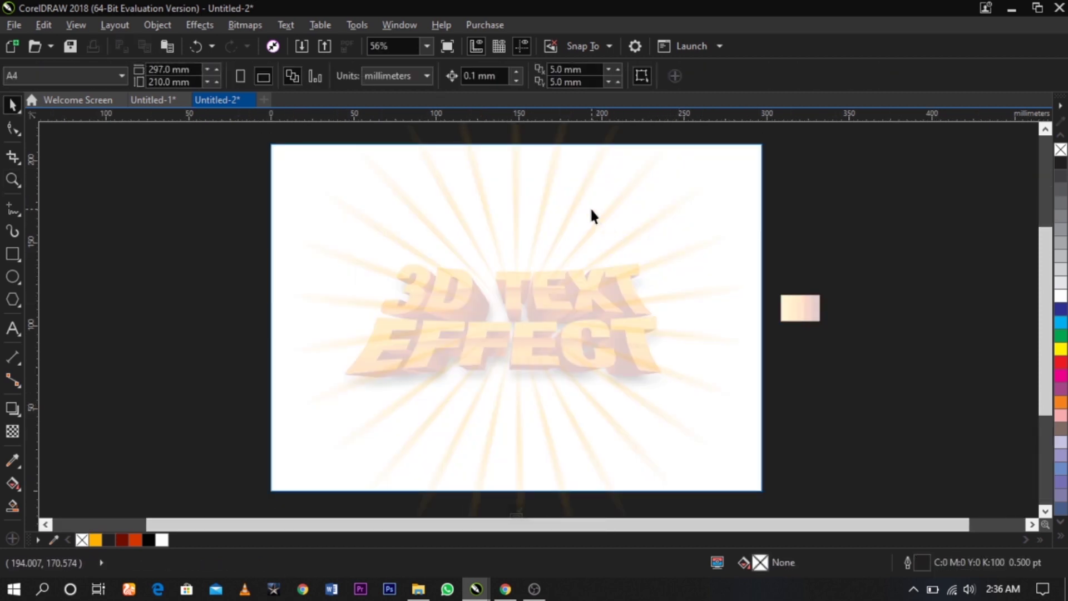
{"action": "left_click", "coordinate": [603, 212]}
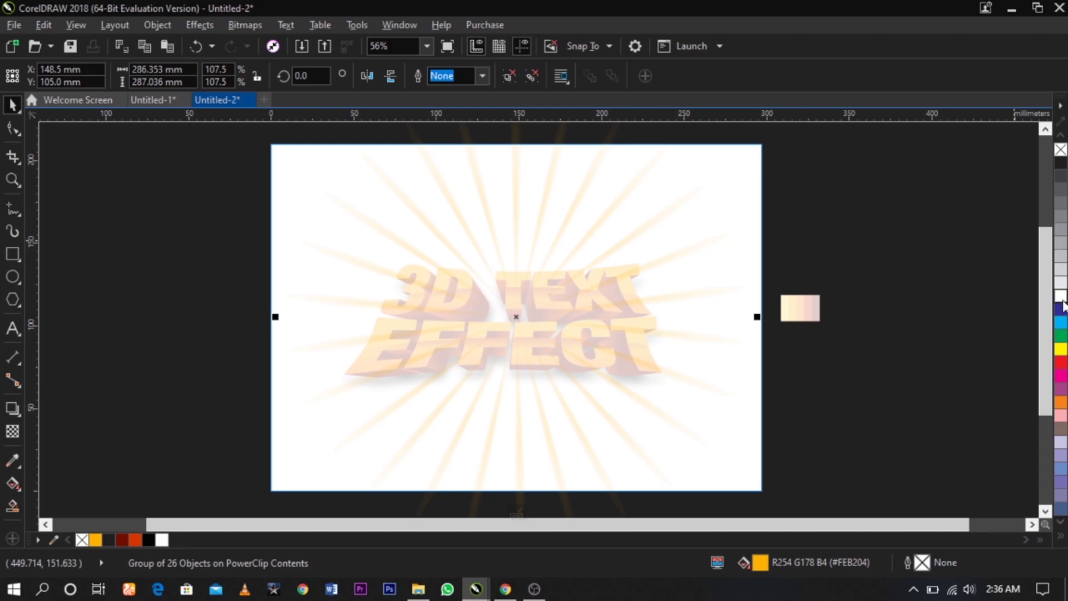